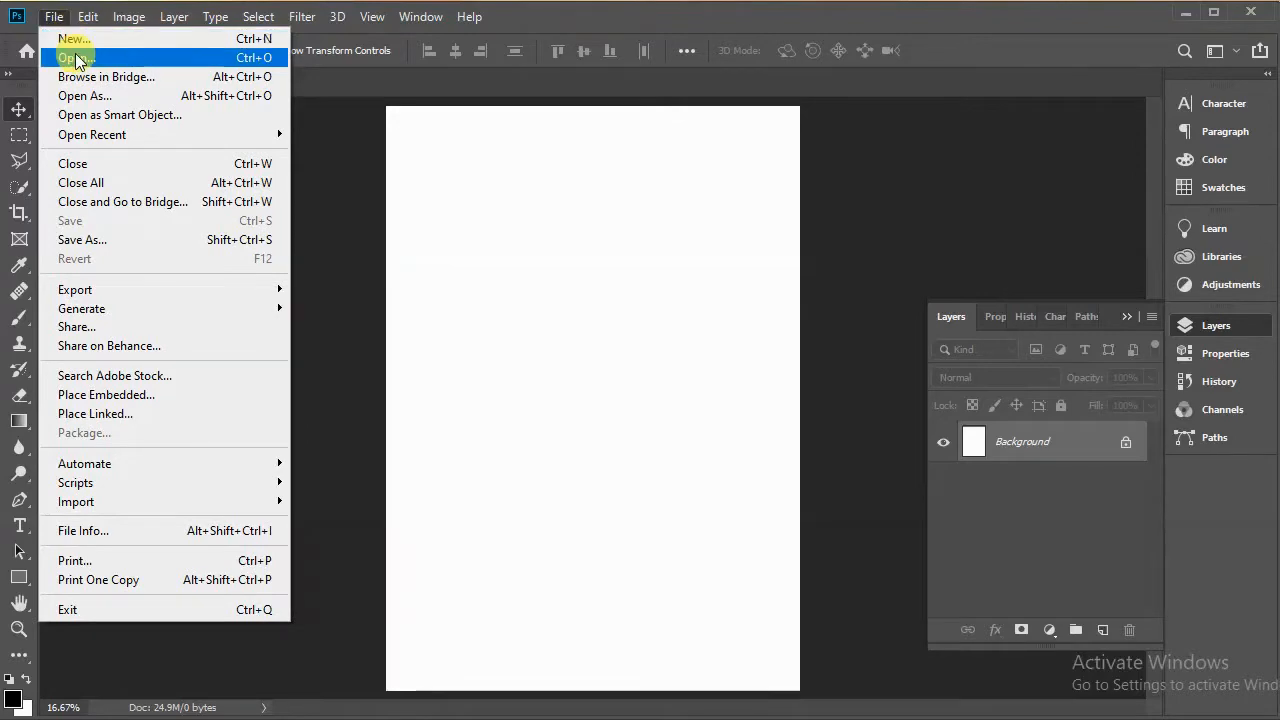
Step: Open the three-brown-baskets-beside-beach photo and paste it into the Untitled-1 document
click(71, 55)
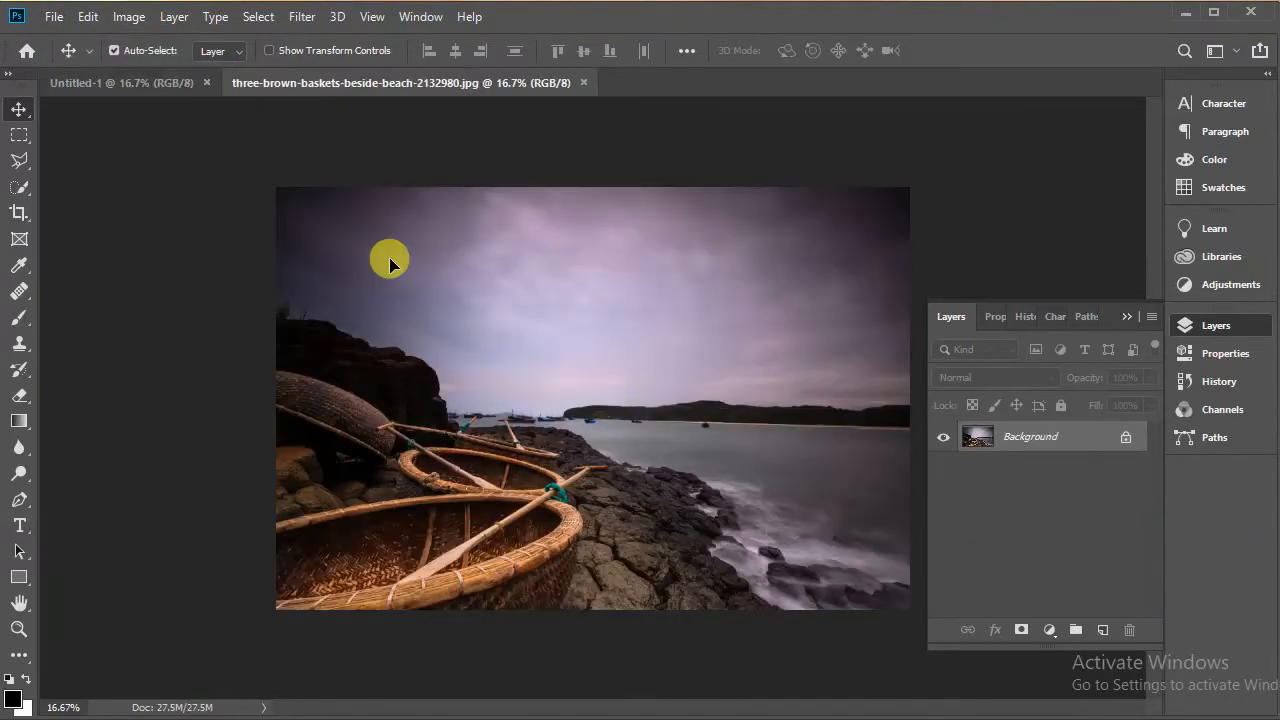
click(137, 90)
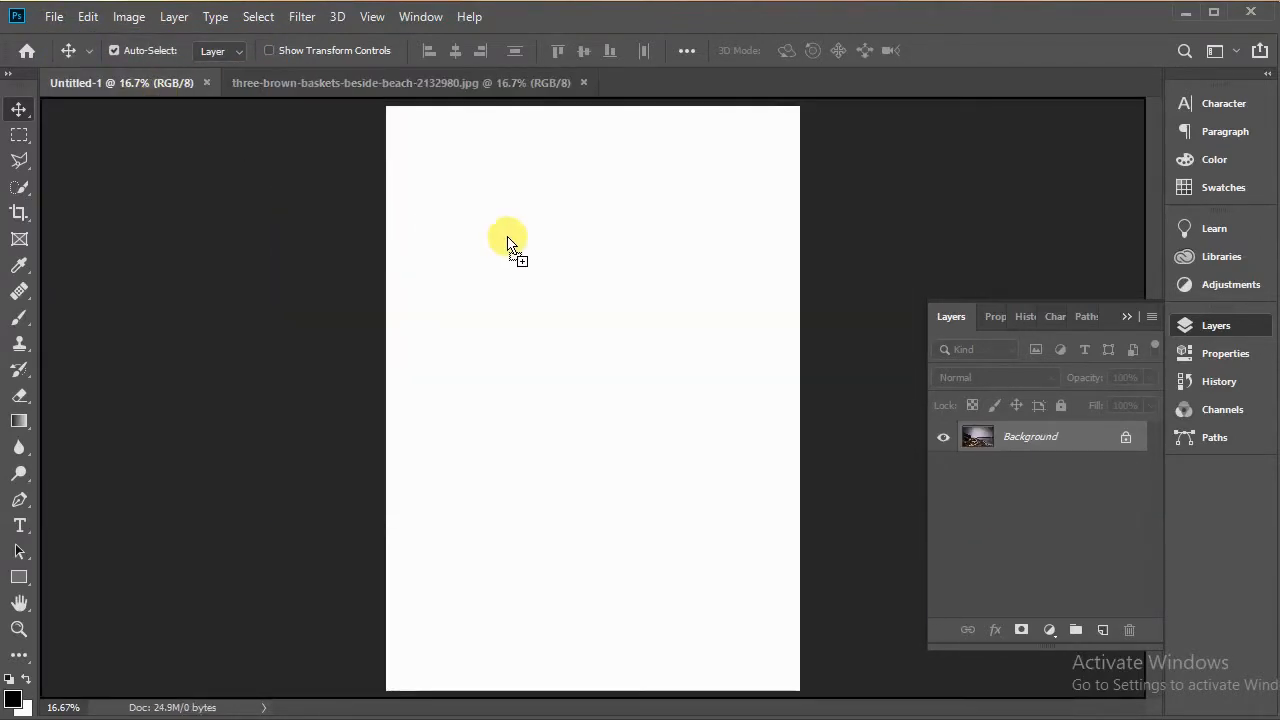
key(ctrl+v)
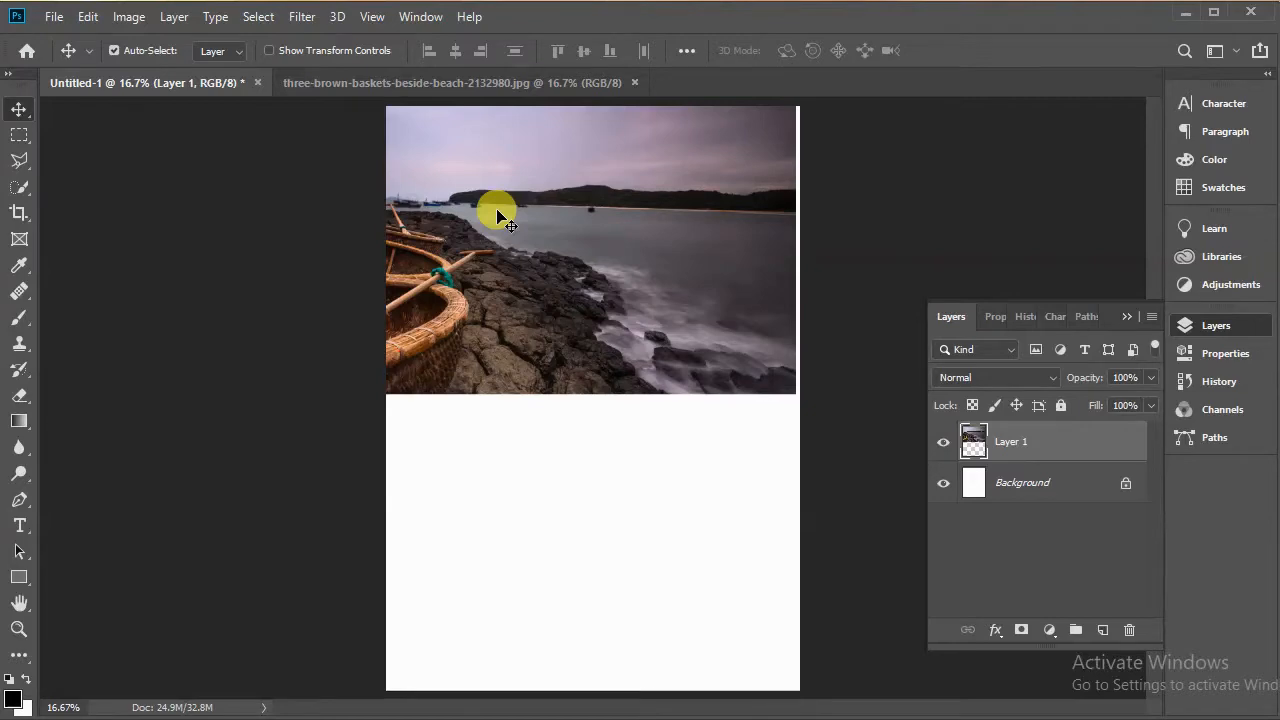
Step: Scale the pasted photo to about 67% and move it to the top edge of the page as a banner
key(ctrl)
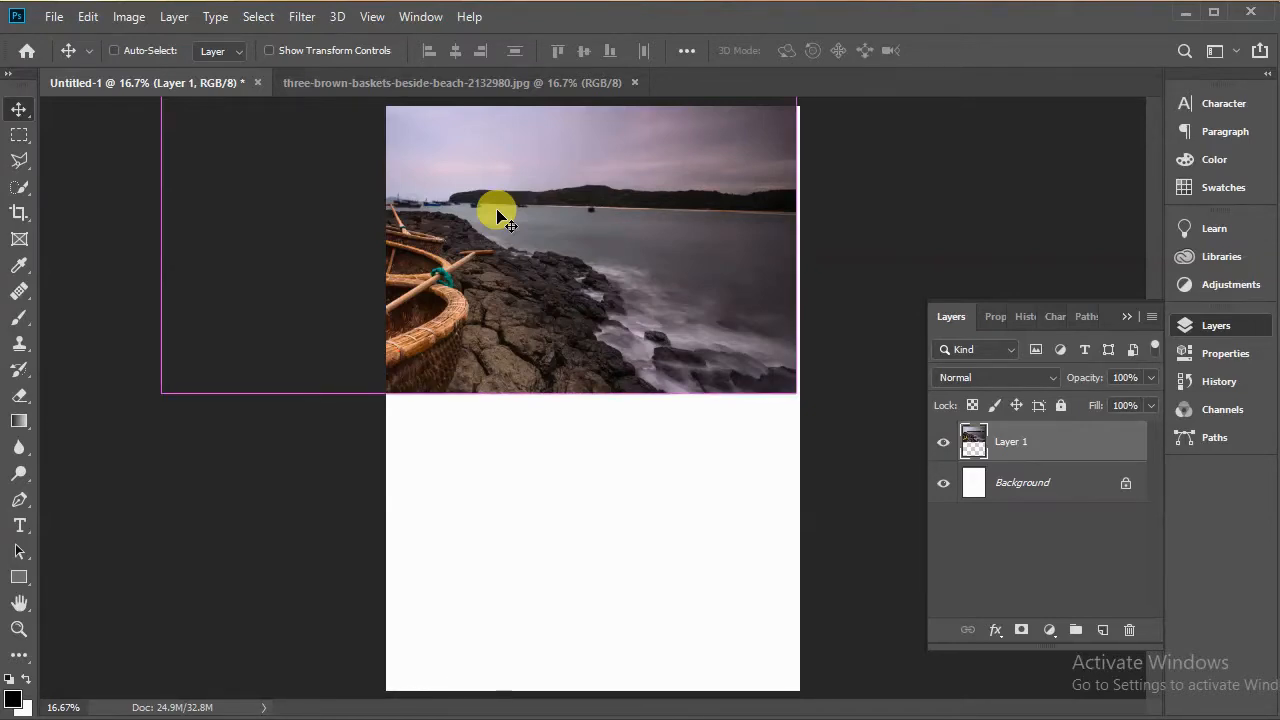
key(ctrl+t)
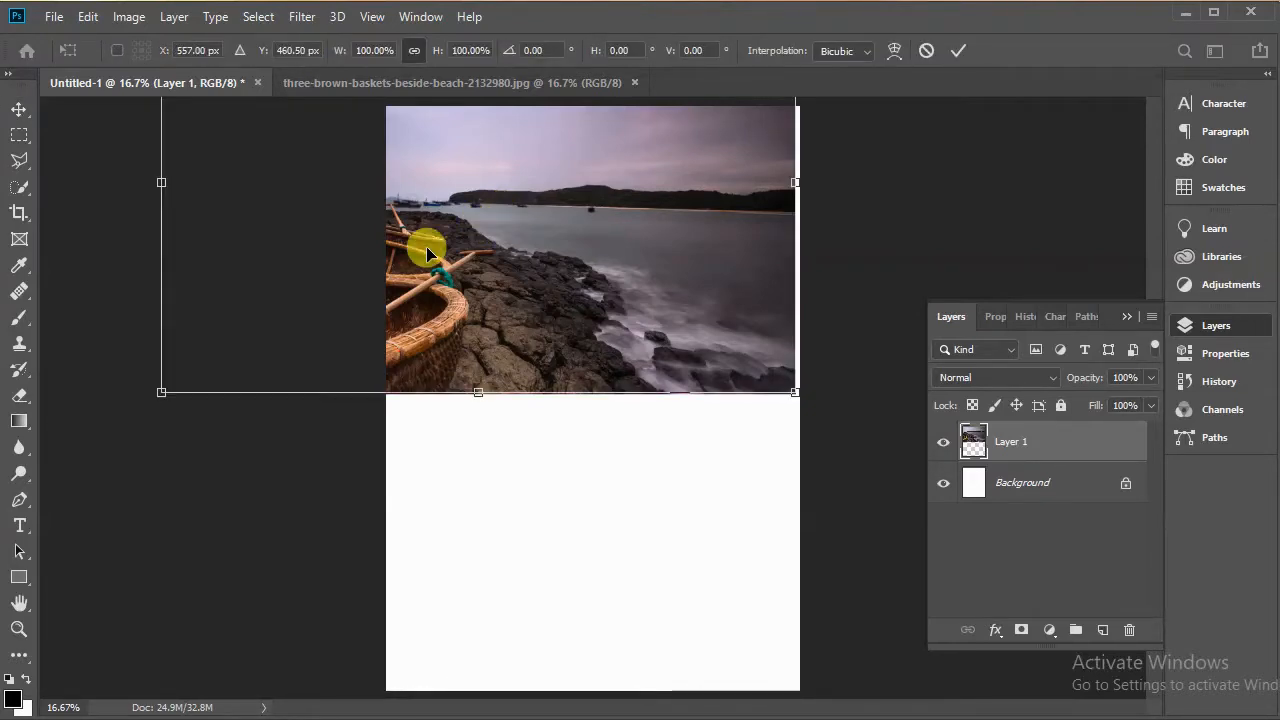
drag(161, 182, 375, 182)
drag(449, 257, 449, 196)
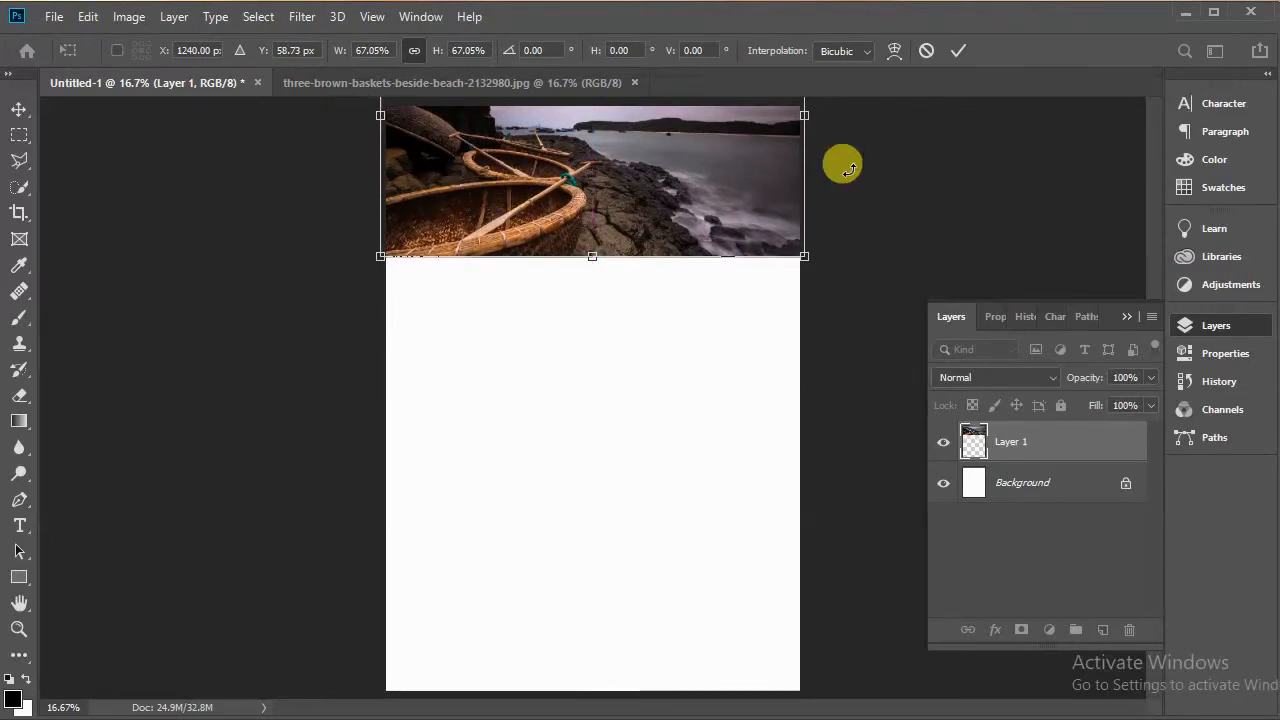
click(956, 51)
Step: Apply a Gaussian Blur with a radius of 30 pixels to the photo layer
click(301, 16)
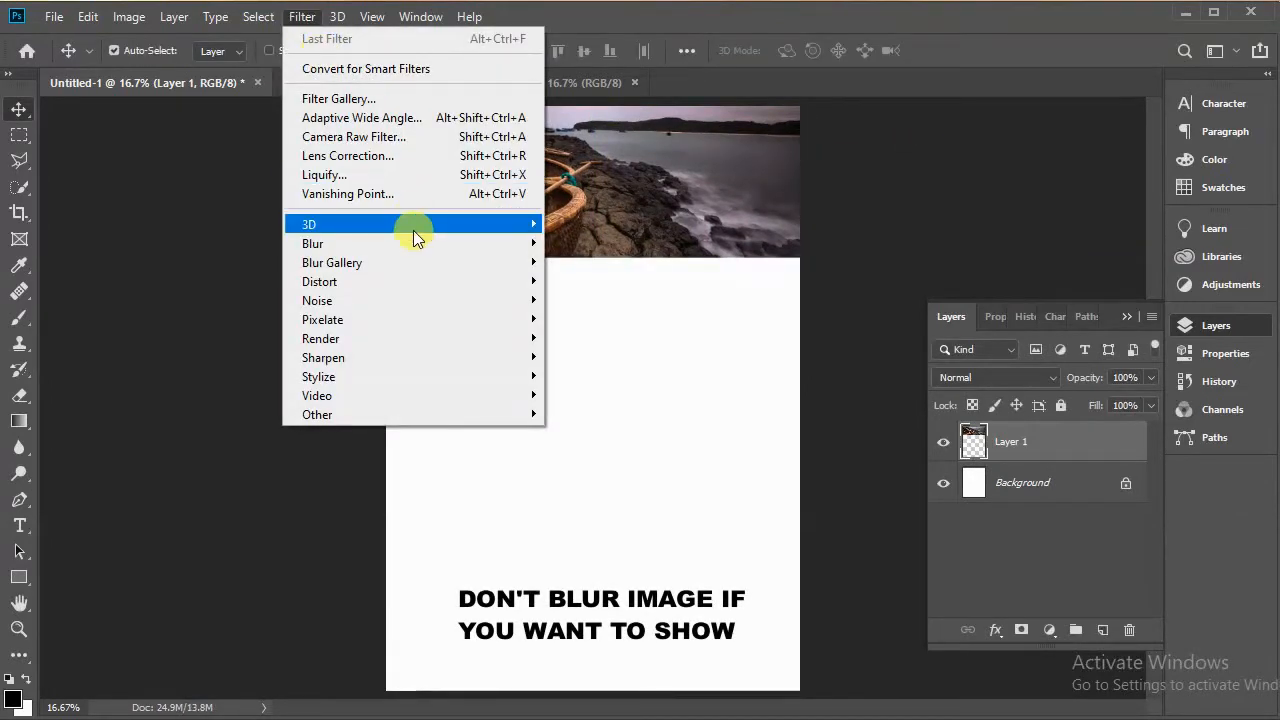
mouse_move(412, 242)
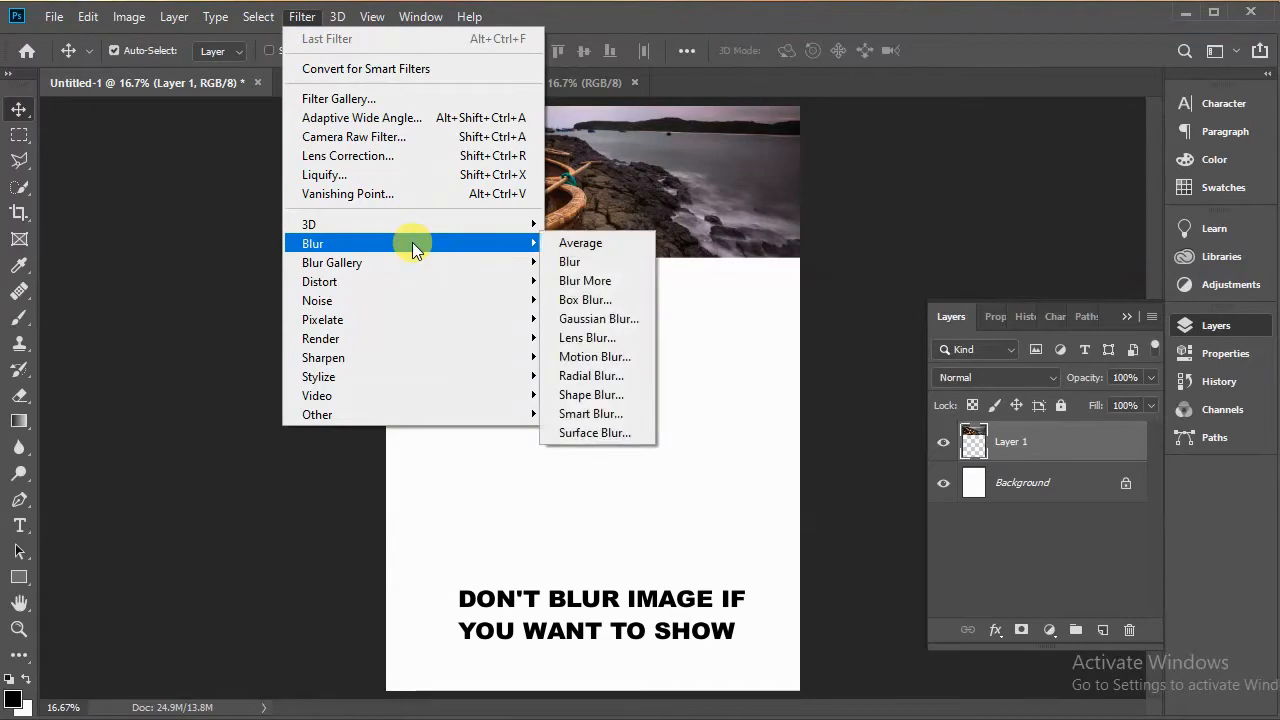
click(596, 318)
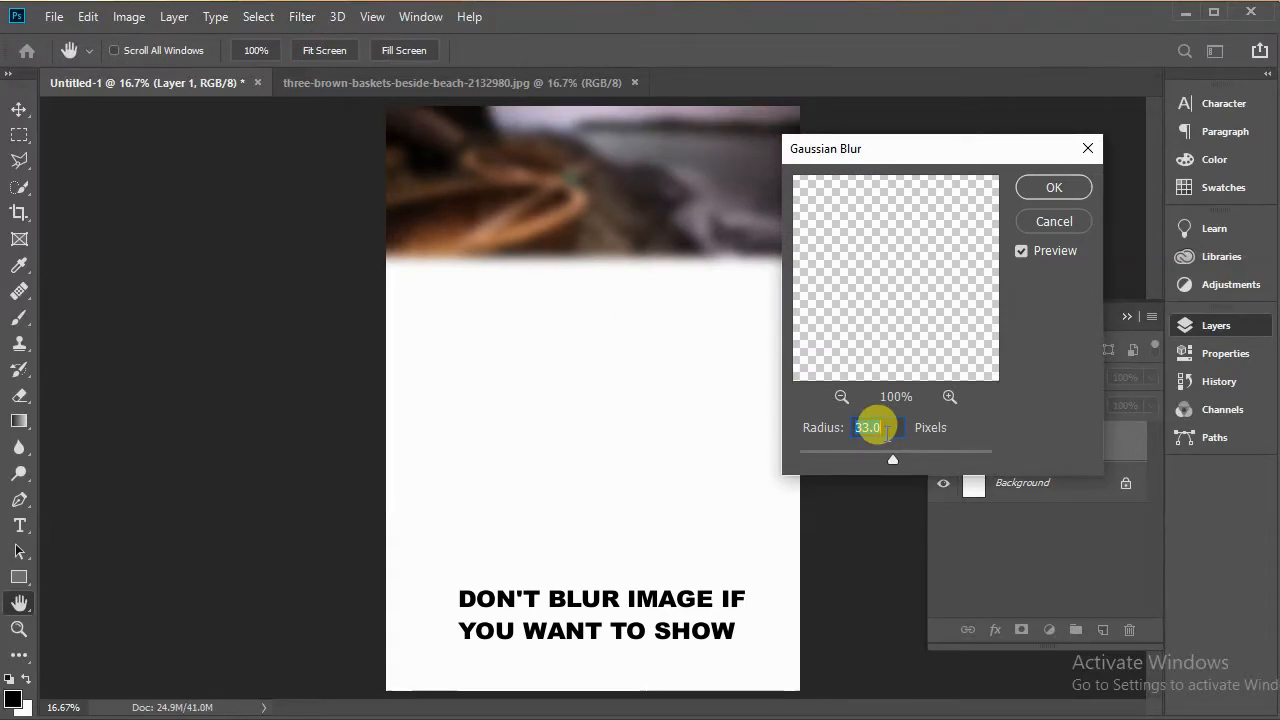
text(30)
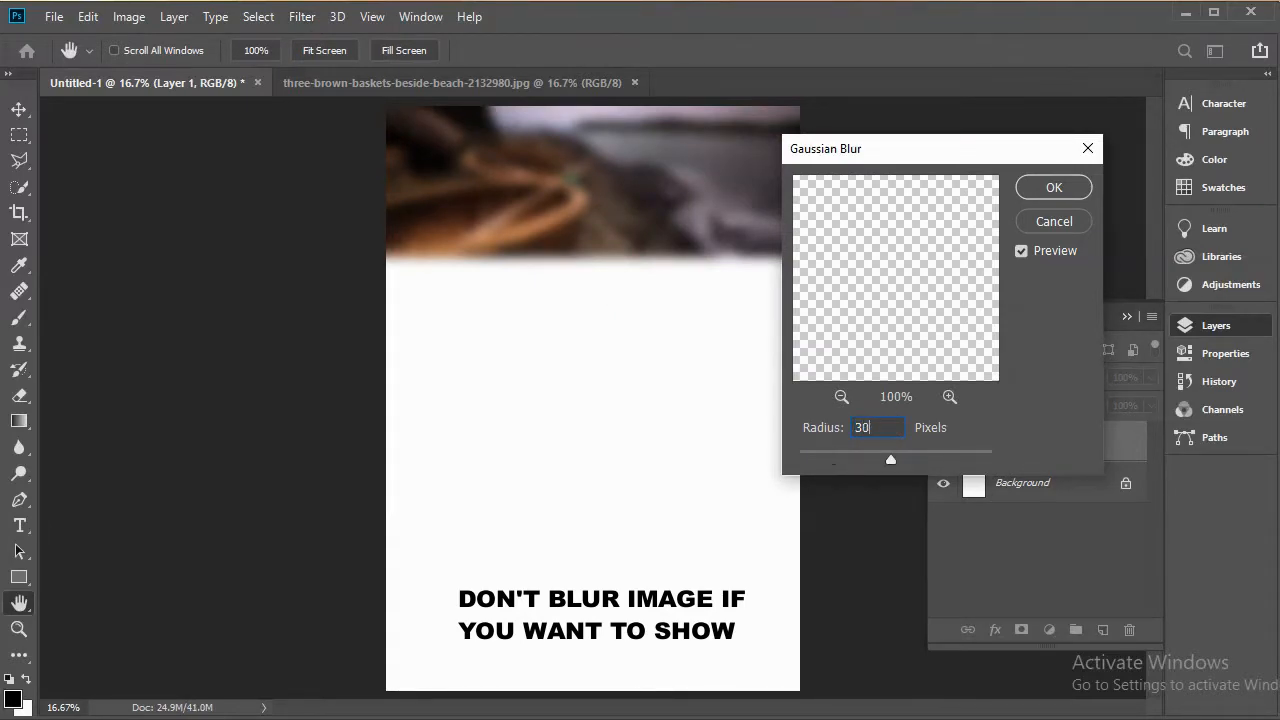
click(1051, 193)
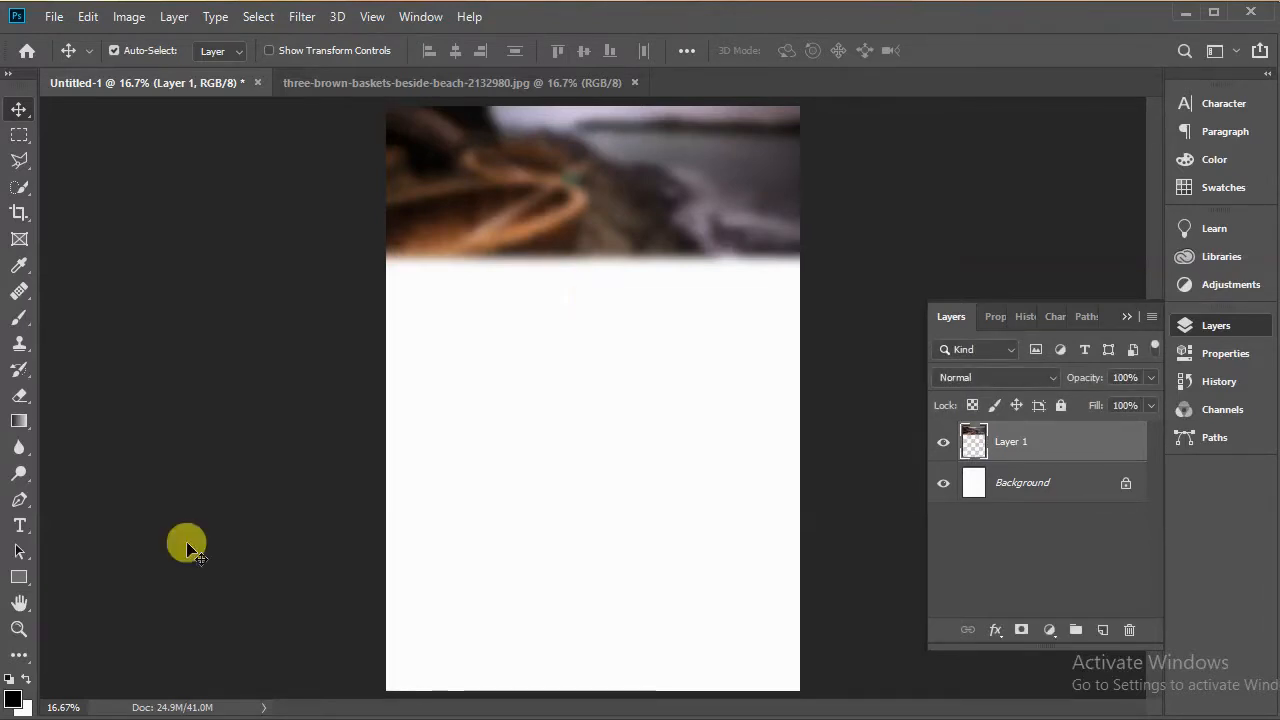
Step: Draw a full-width rectangle strip about 2594 × 289 px just below the photo
click(18, 580)
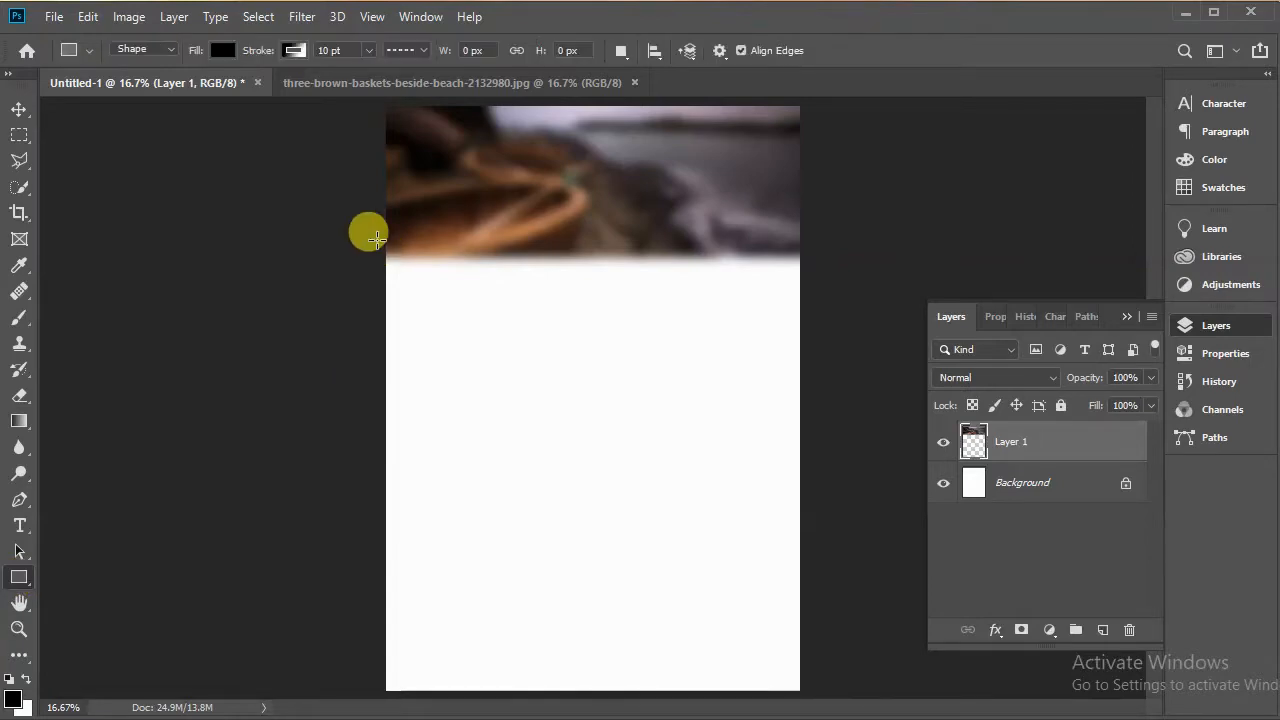
drag(376, 239, 808, 285)
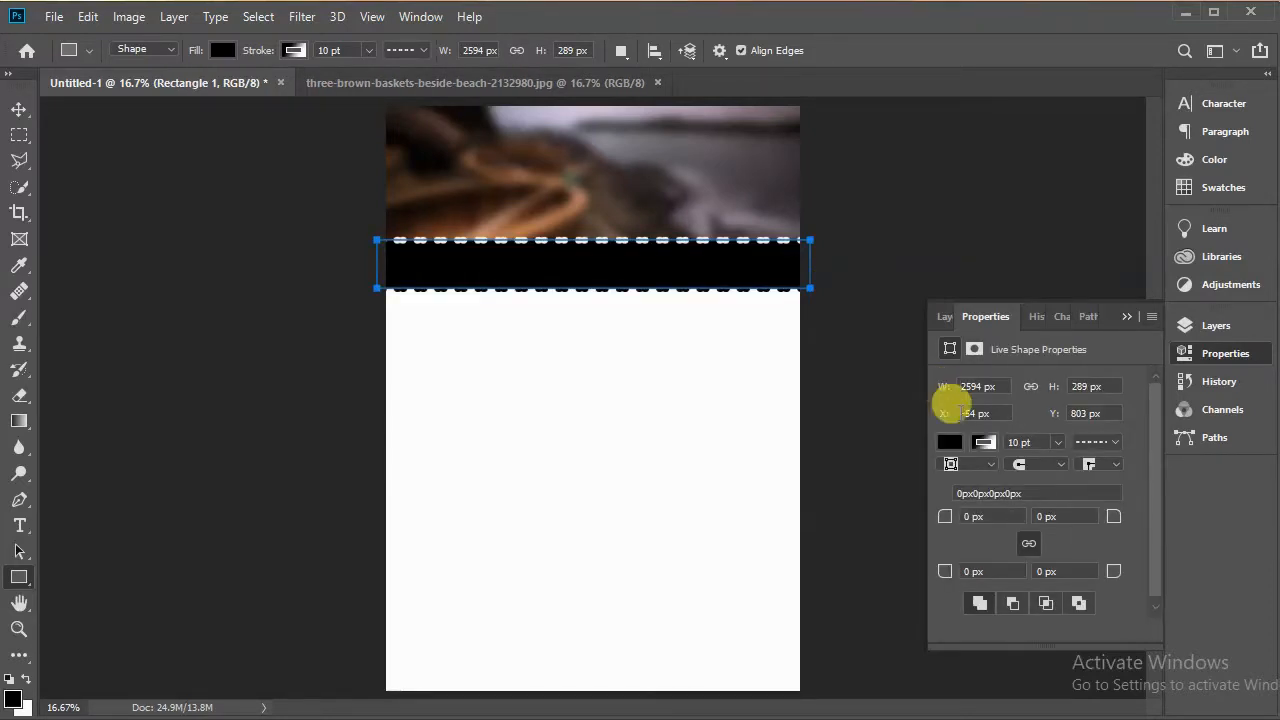
Step: Remove the rectangle's stroke by setting it to no color
click(985, 443)
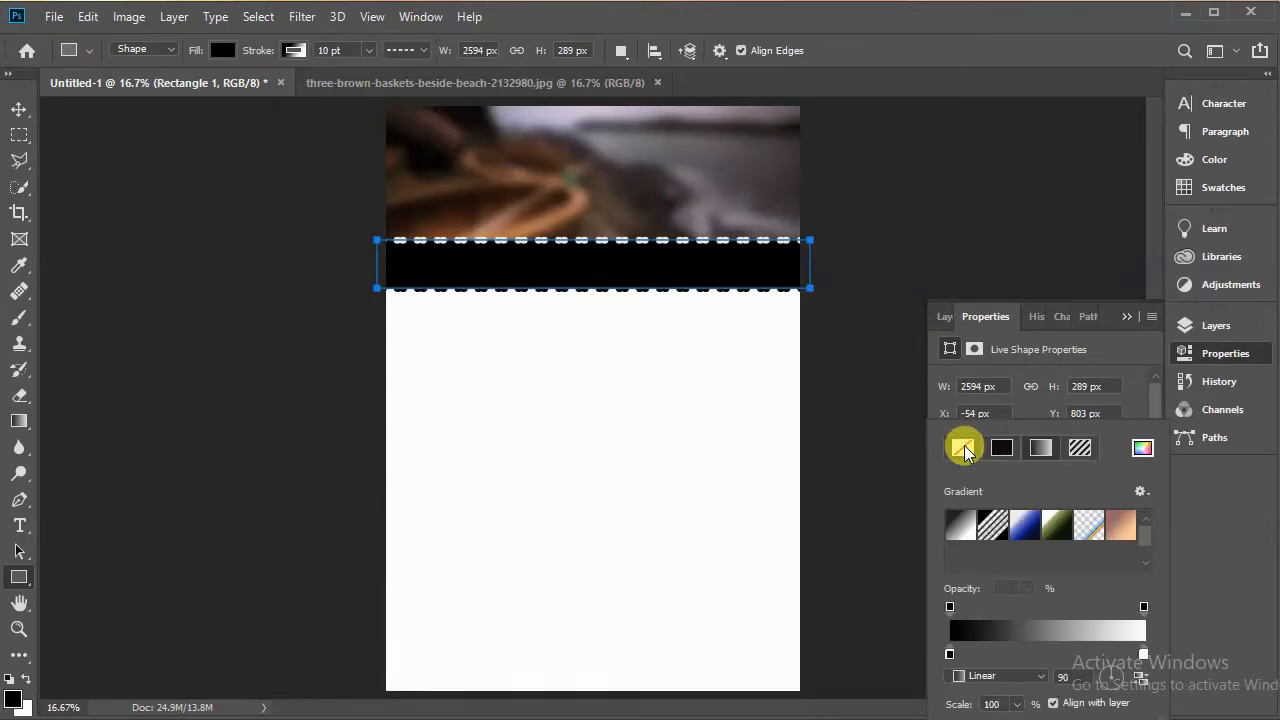
click(963, 450)
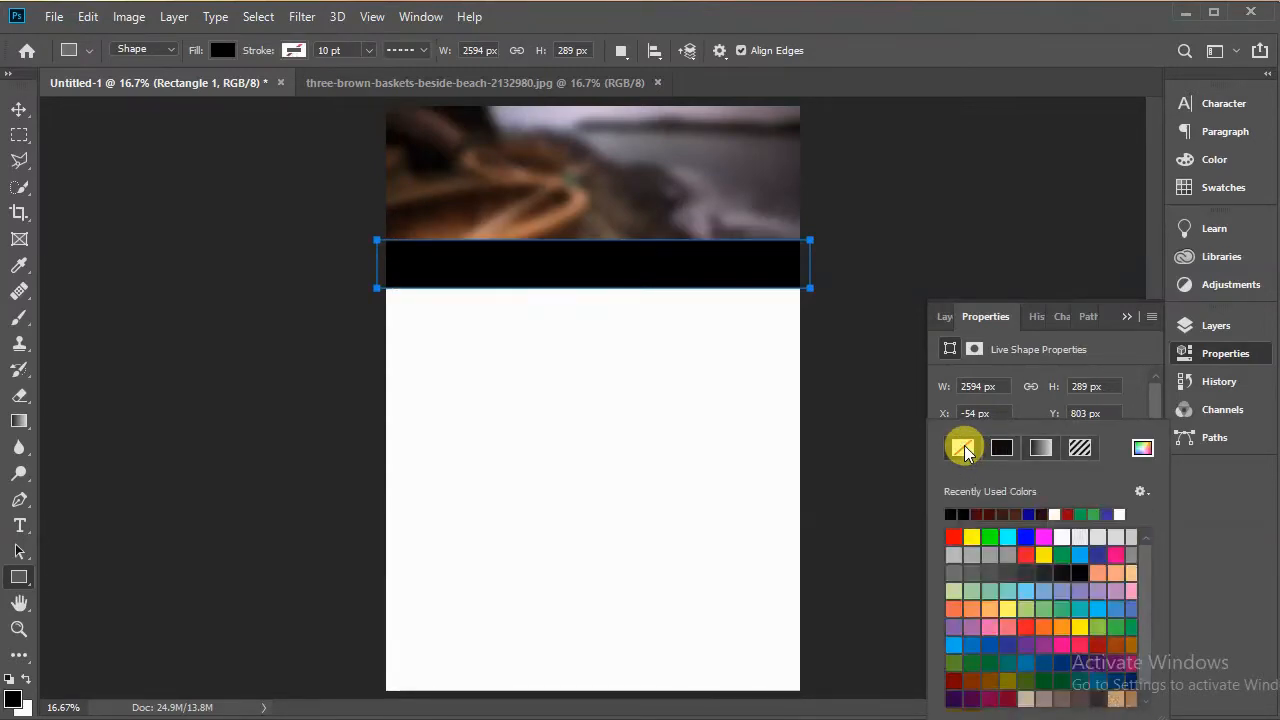
click(1117, 351)
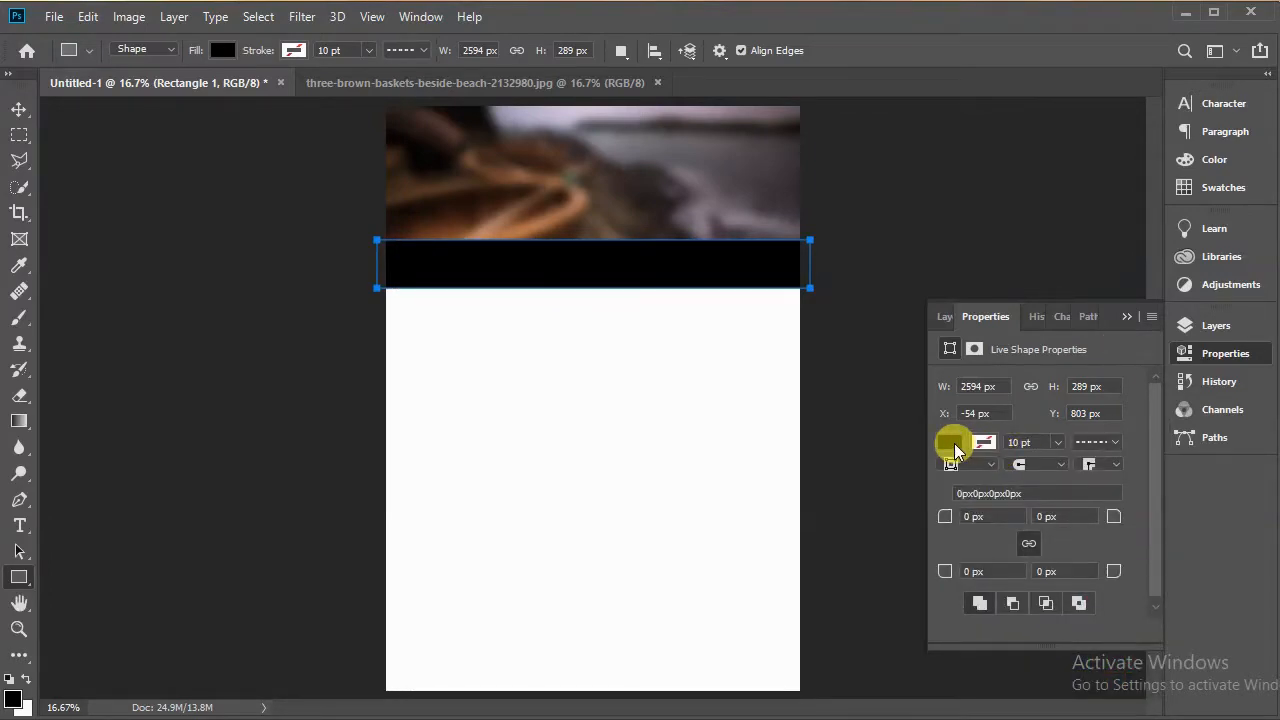
Step: Set the rectangle's fill to a dark brown from the recently used colors
click(952, 445)
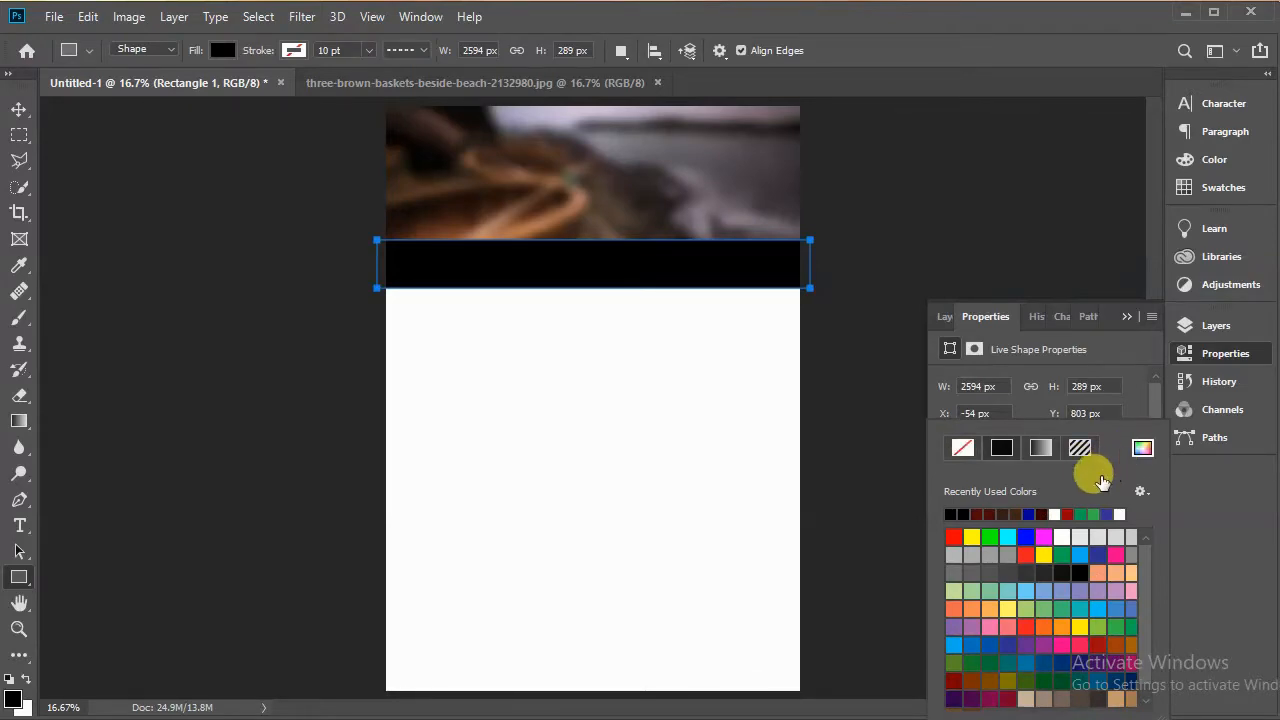
click(1017, 513)
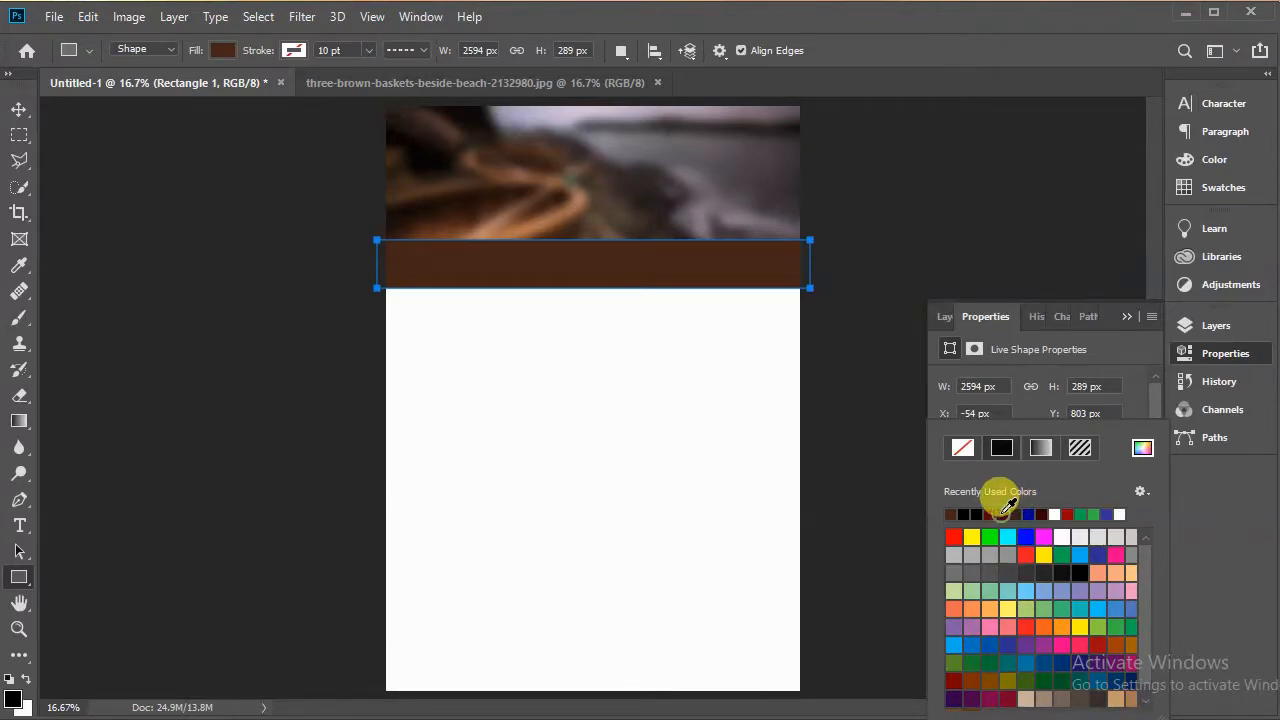
click(1004, 513)
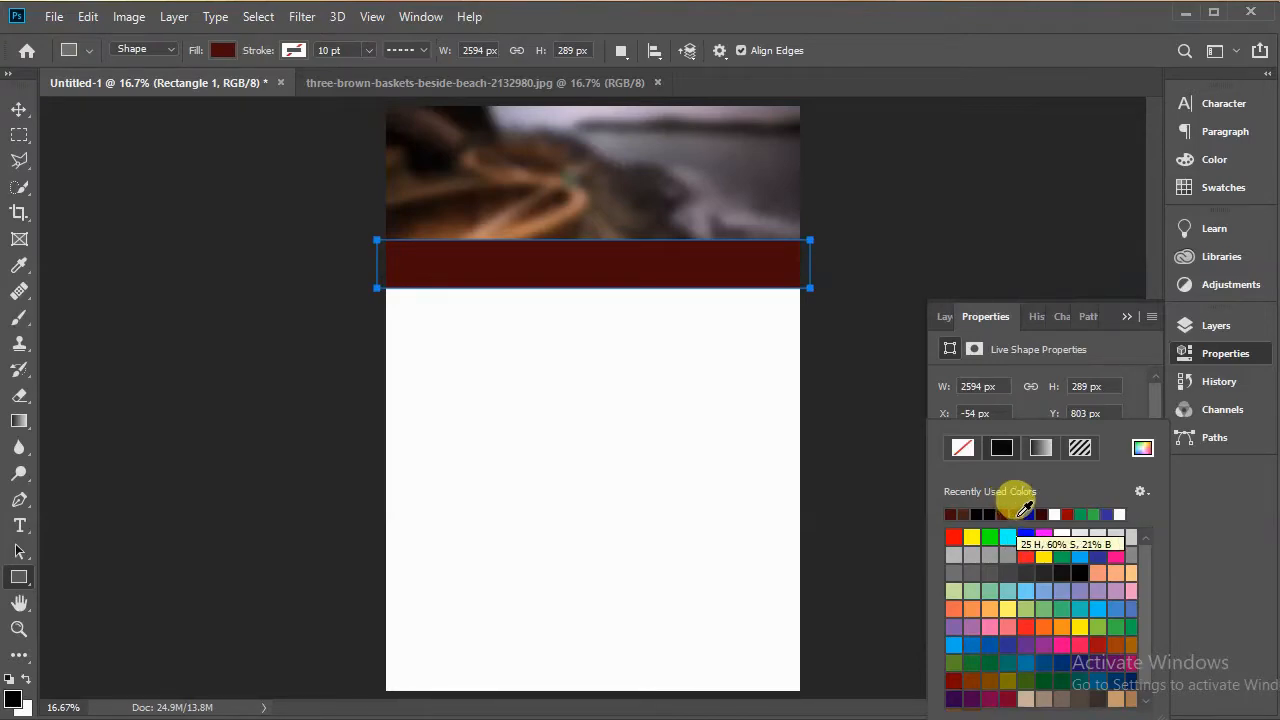
click(966, 513)
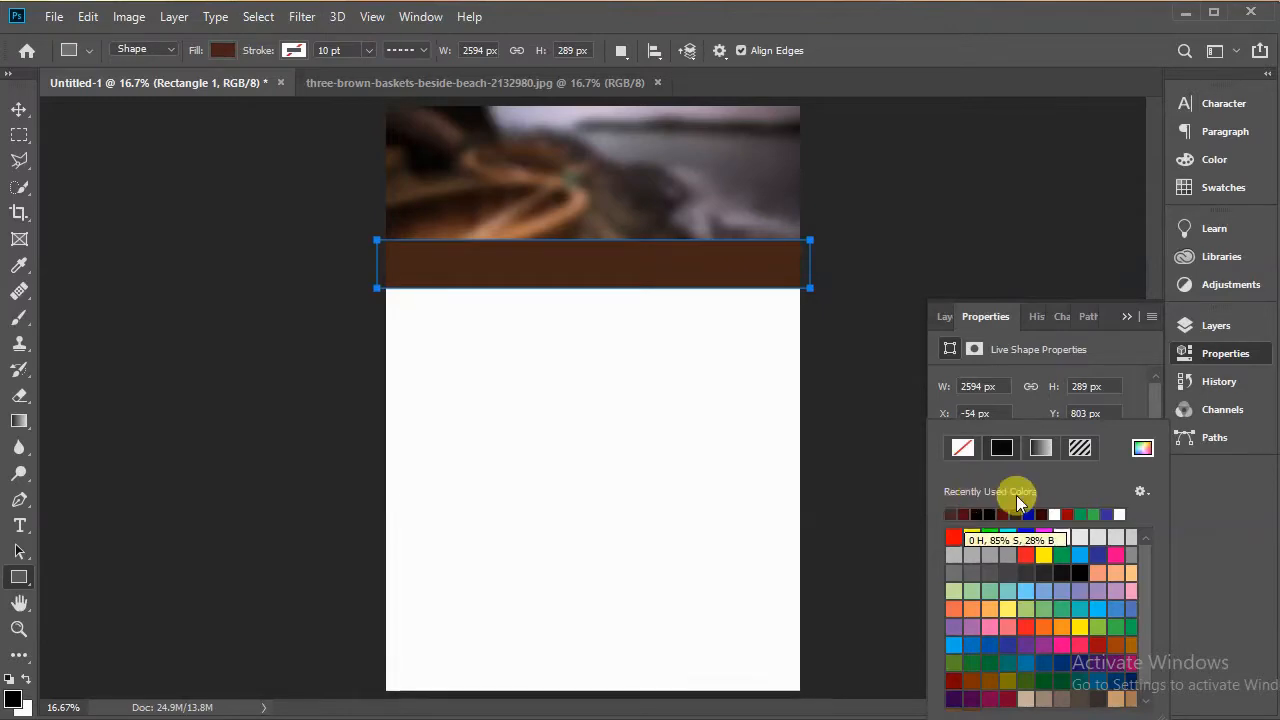
click(1125, 317)
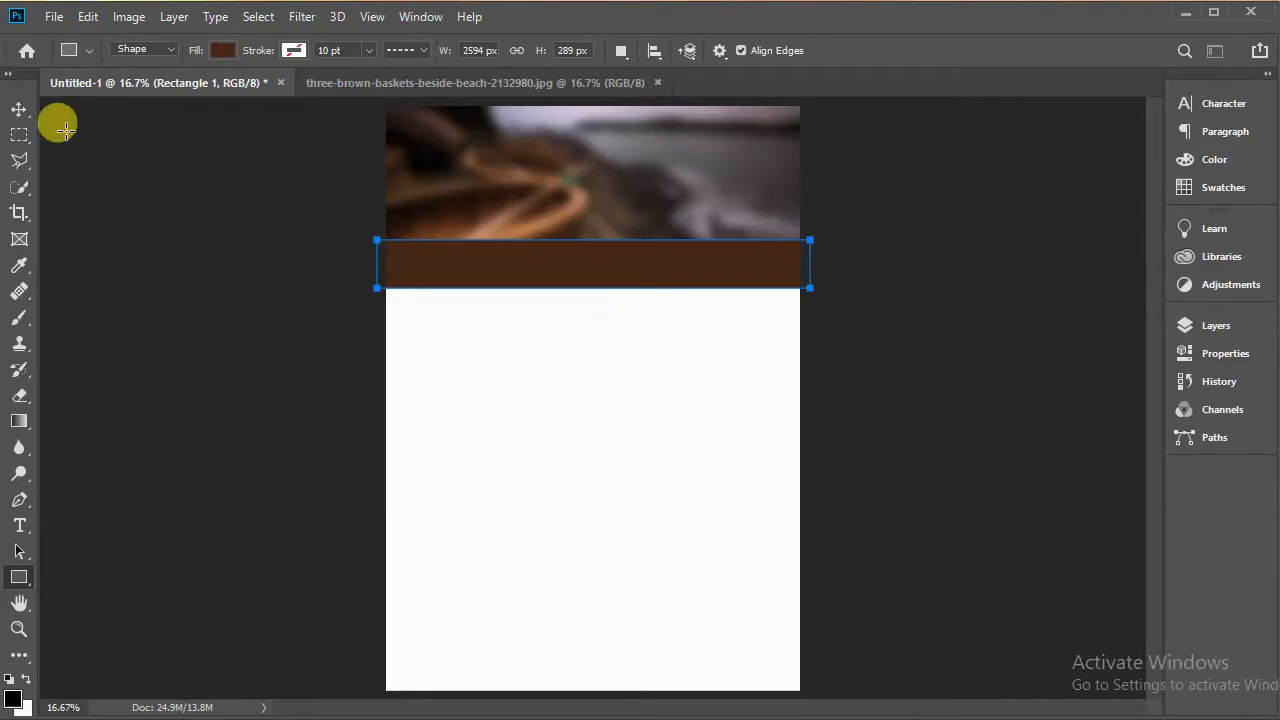
Step: Add a white text layer reading 2020 in Britannic Bold on the blurred photo
click(20, 108)
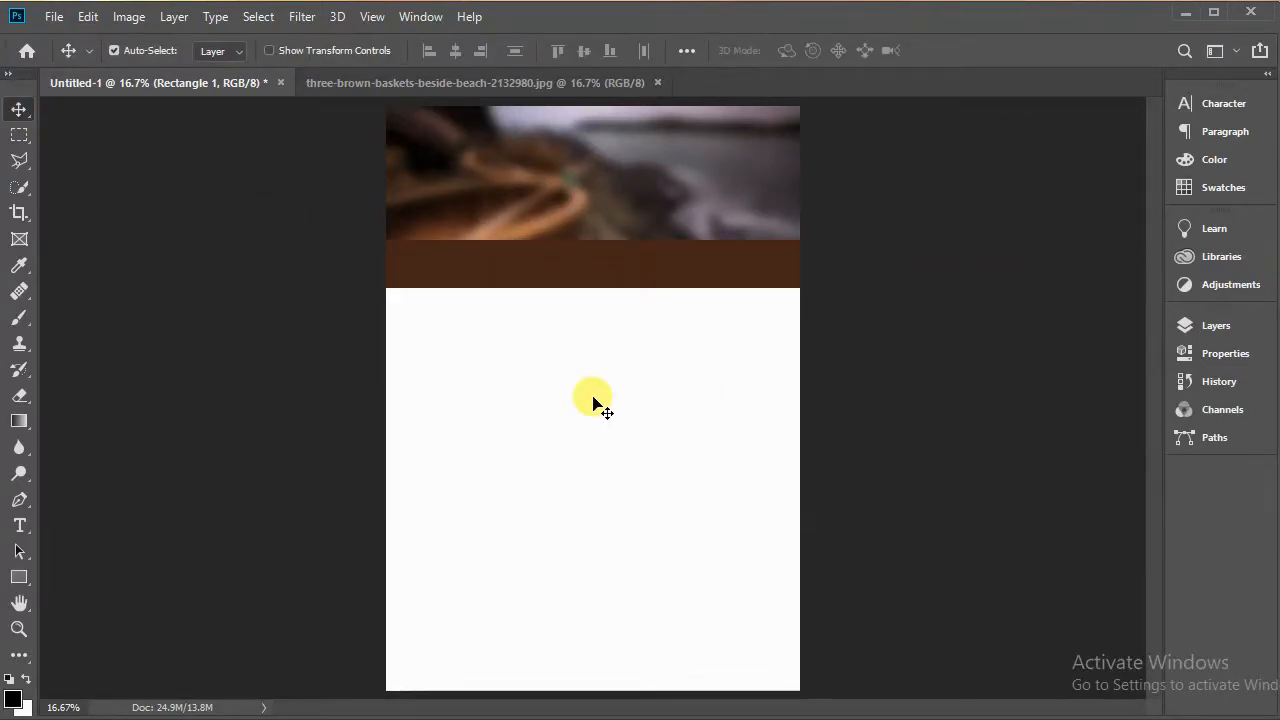
click(20, 525)
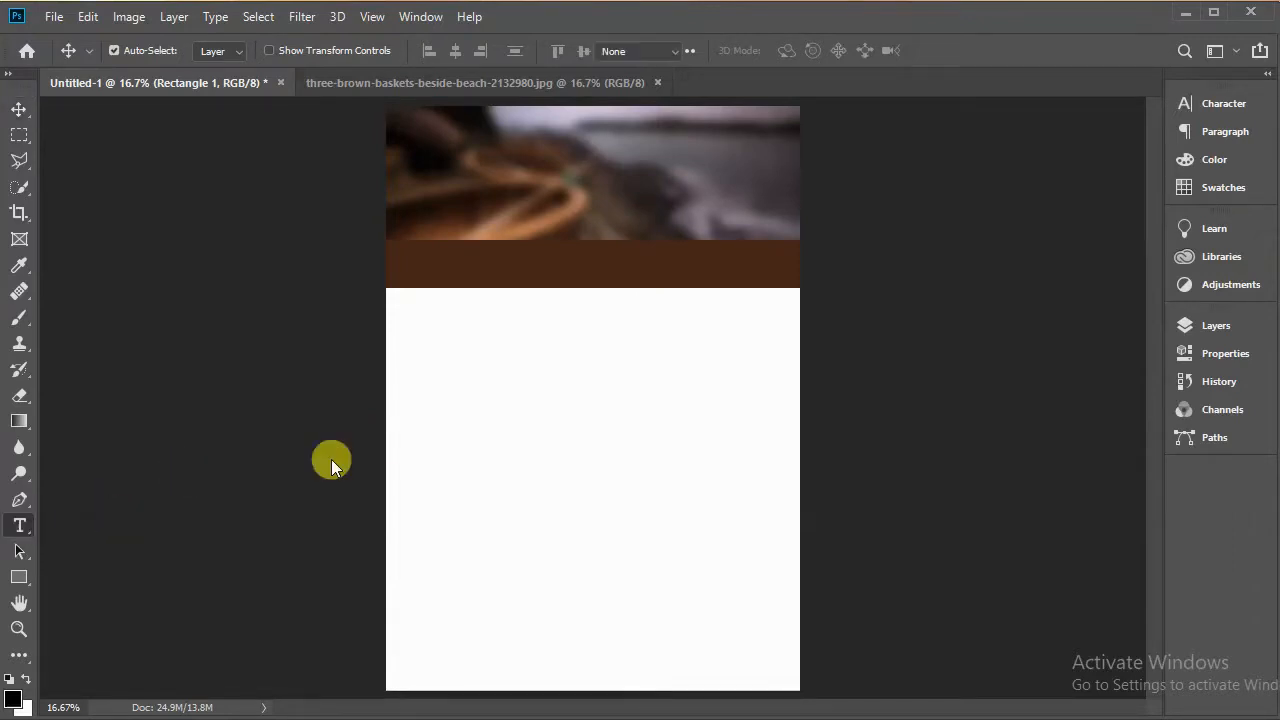
click(458, 197)
click(459, 197)
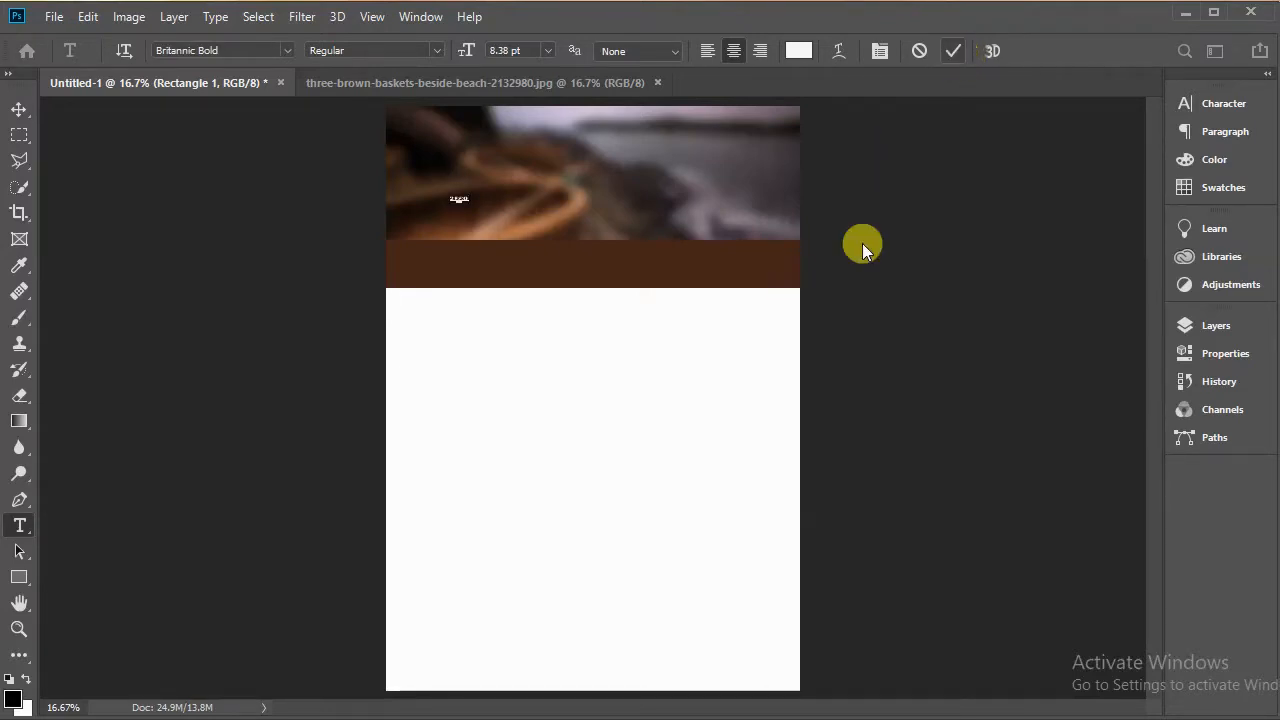
click(423, 276)
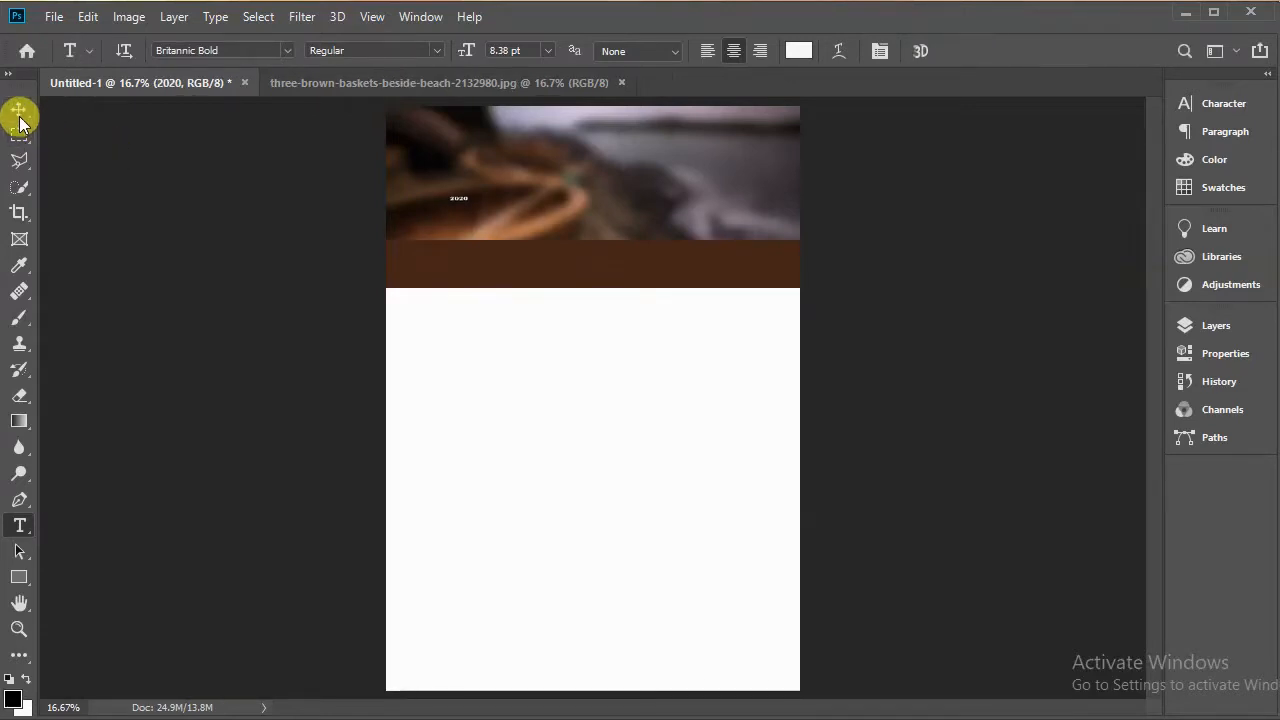
click(20, 113)
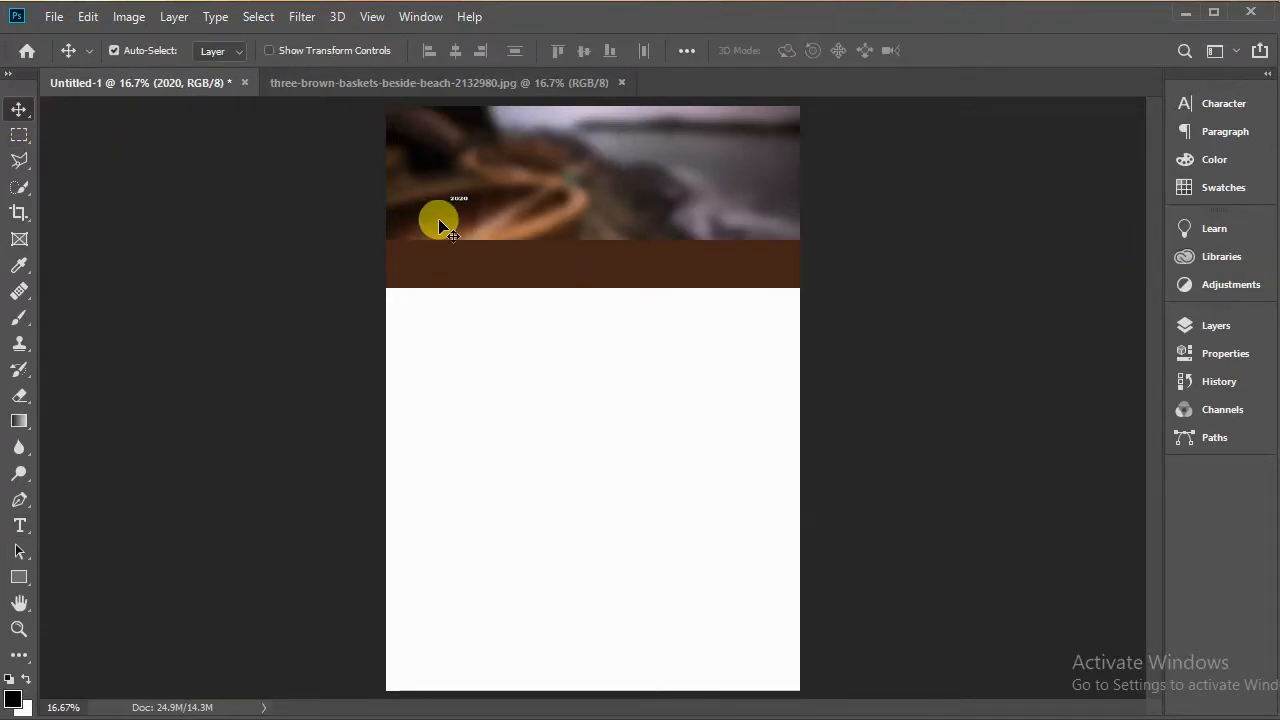
Step: Scale the 2020 text to about 798% and place it on the left of the brown strip
key(ctrl+t)
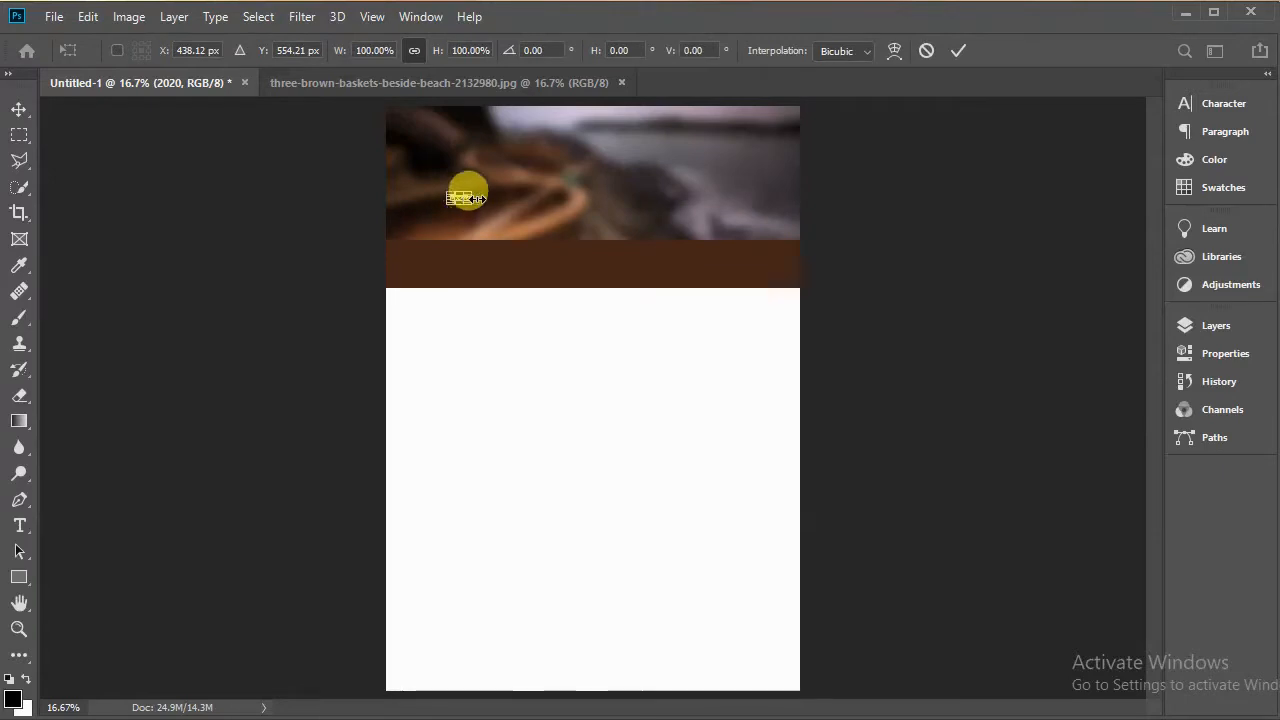
drag(466, 195, 593, 198)
drag(529, 223, 475, 287)
click(957, 50)
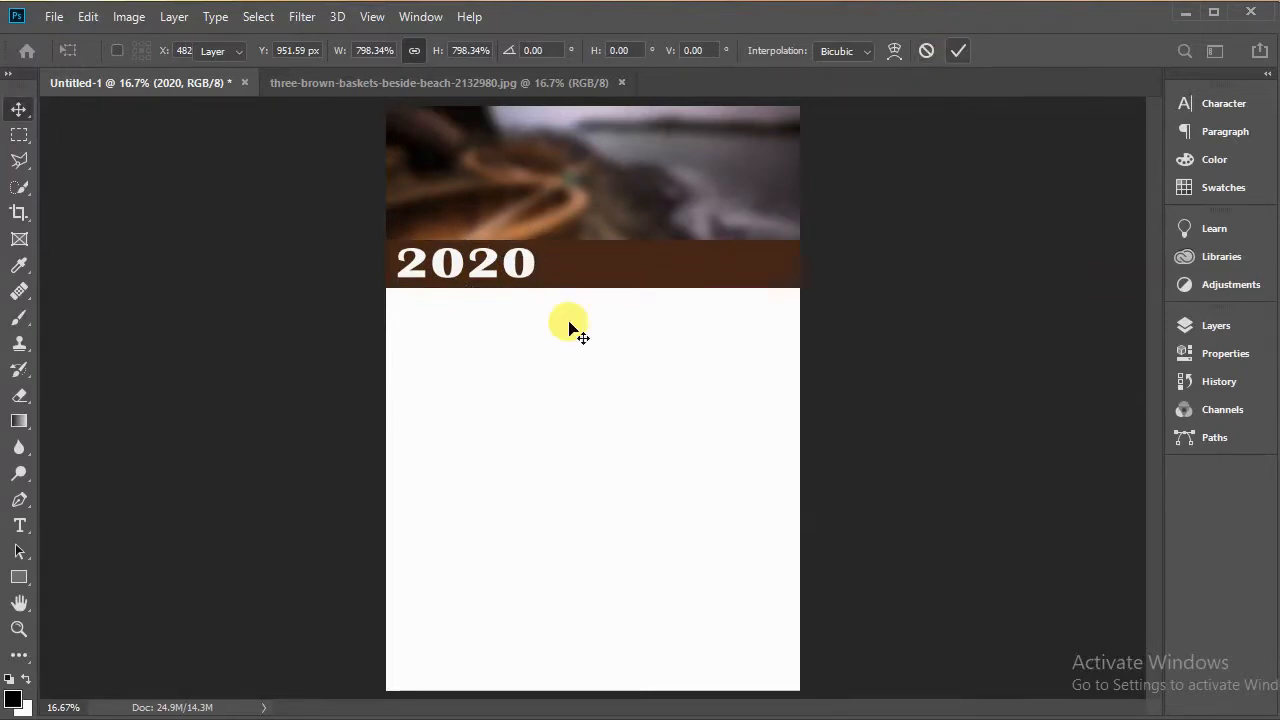
Step: Select the 2020 text and set its tracking to -60
key(t)
double_click(480, 263)
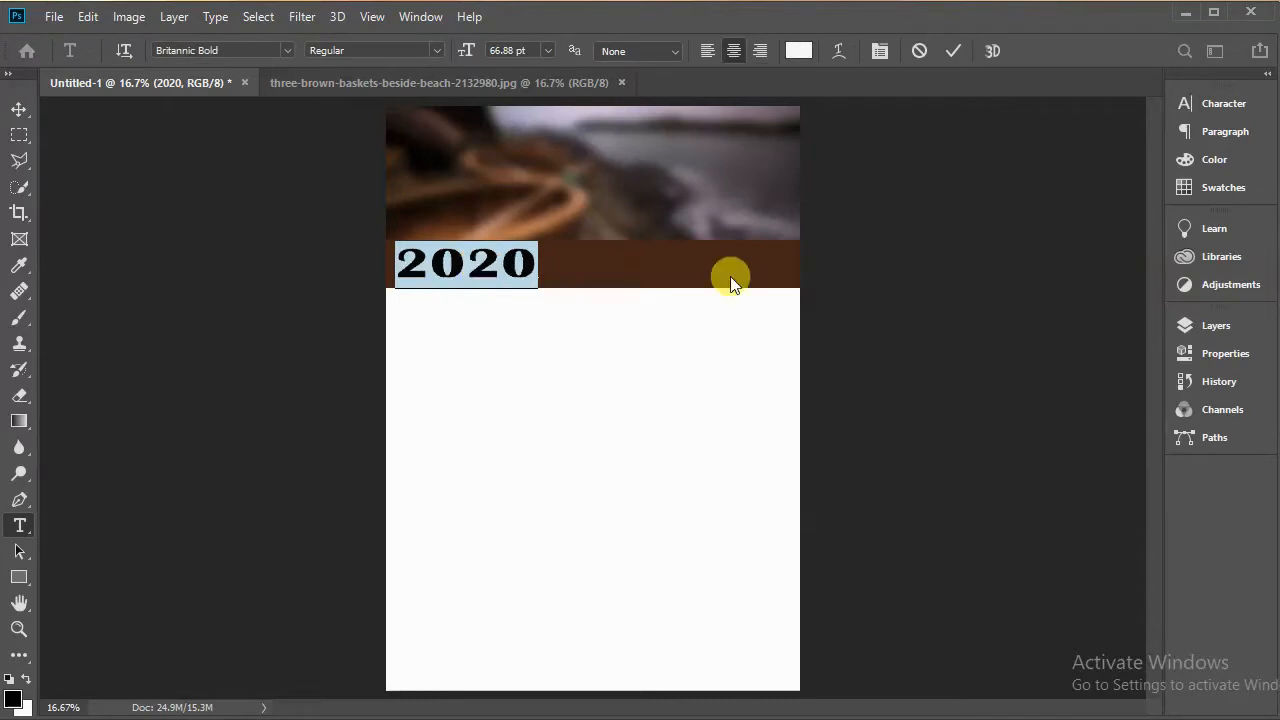
click(1222, 104)
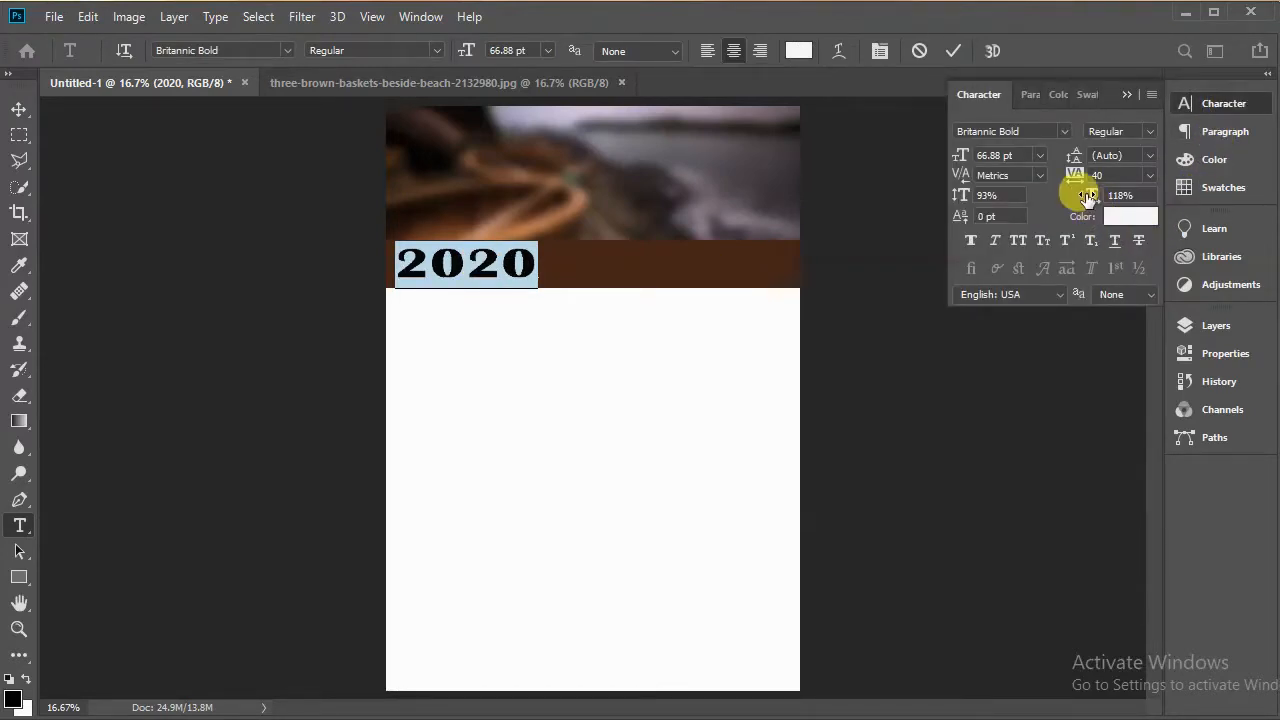
drag(1075, 177, 1071, 176)
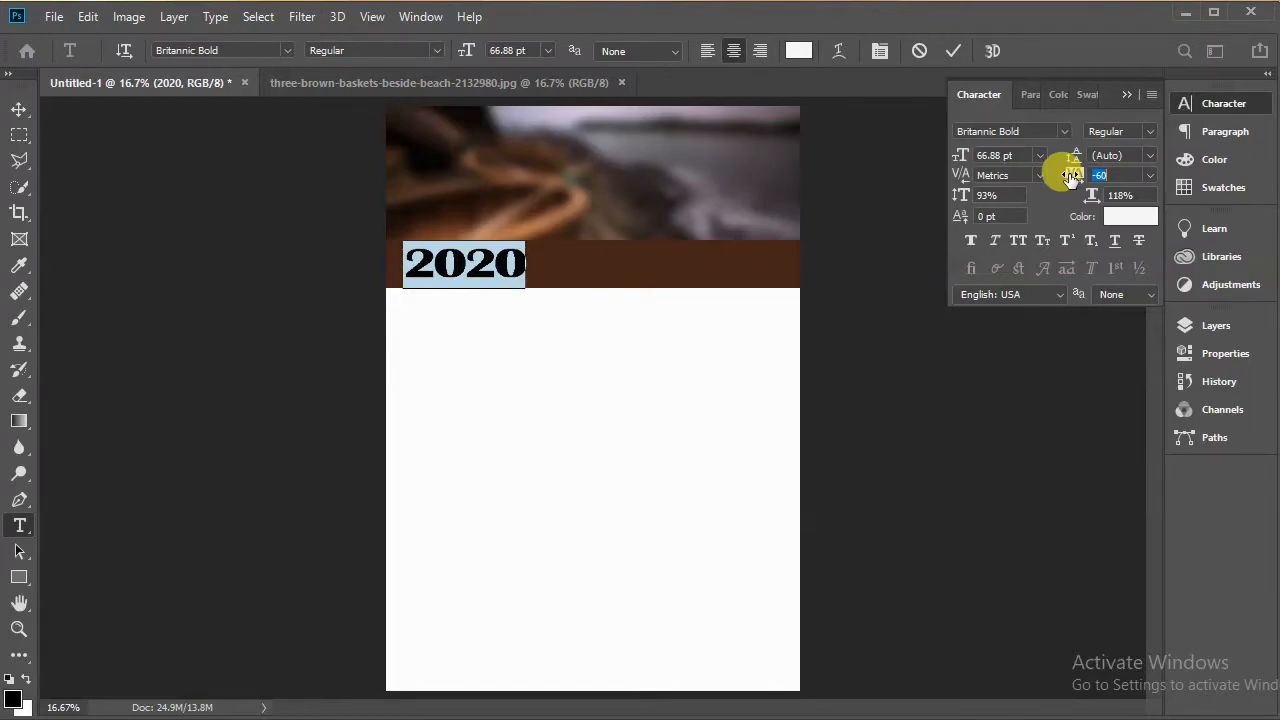
click(956, 52)
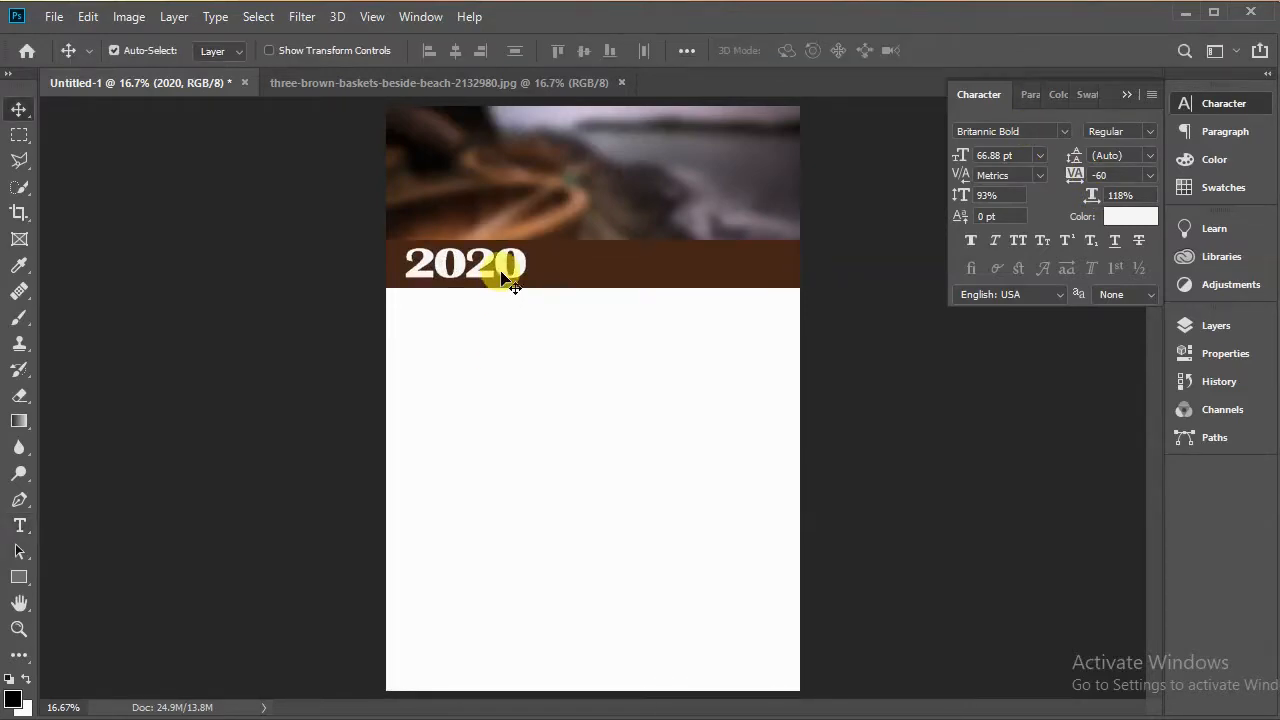
Step: Nudge the 2020 text a few pixels to the left
key(Left)
key(Left)
key(Left)
key(Left)
key(Left)
key(Left)
key(Left)
key(Left)
key(Left)
key(Left)
key(Left)
key(Left)
key(Left)
key(Left)
key(Left)
key(Left)
key(Left)
key(Left)
key(Left)
key(Left)
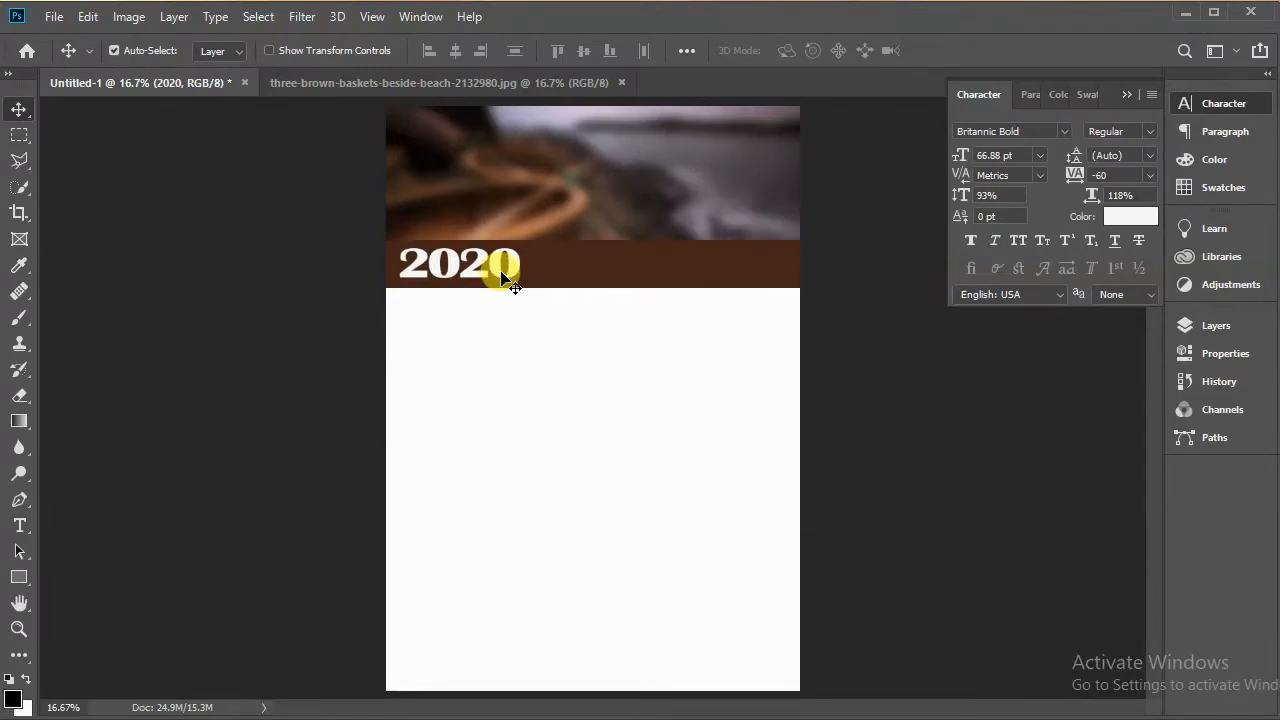
key(Left)
key(Left)
key(Left)
key(Left)
key(Left)
key(Left)
key(Left)
key(Left)
key(Left)
key(Left)
key(Left)
key(Left)
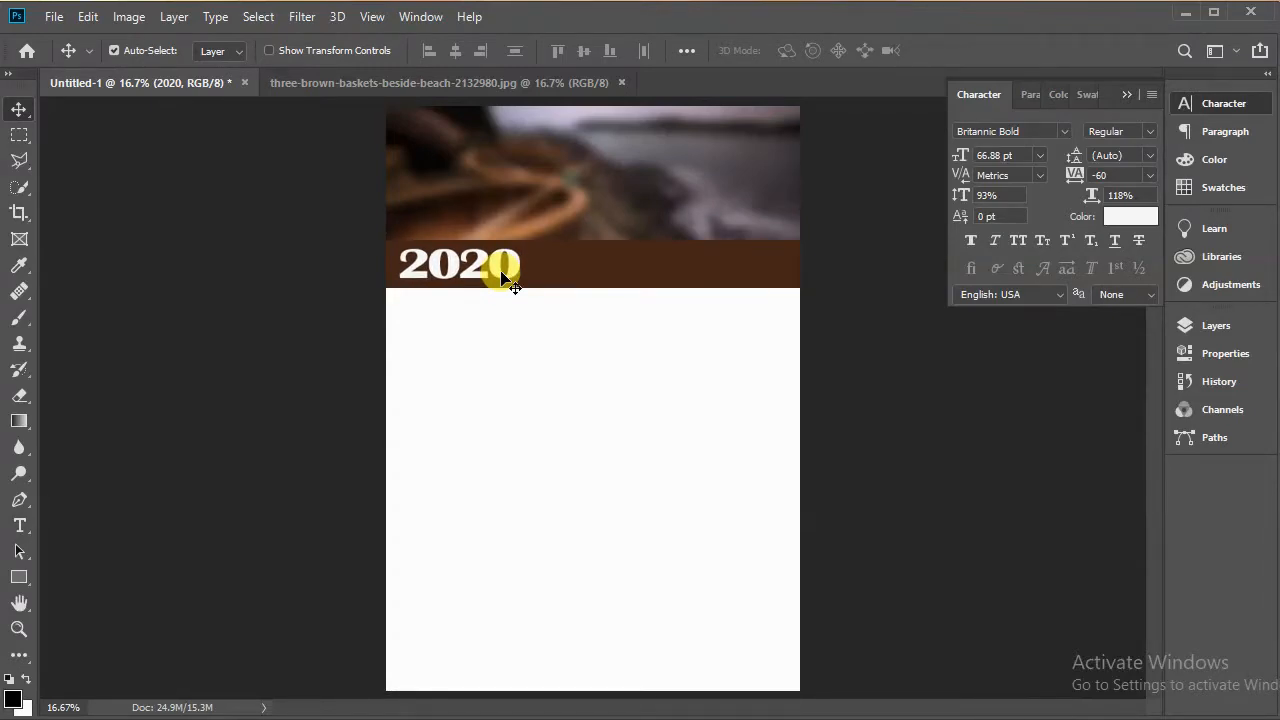
click(591, 274)
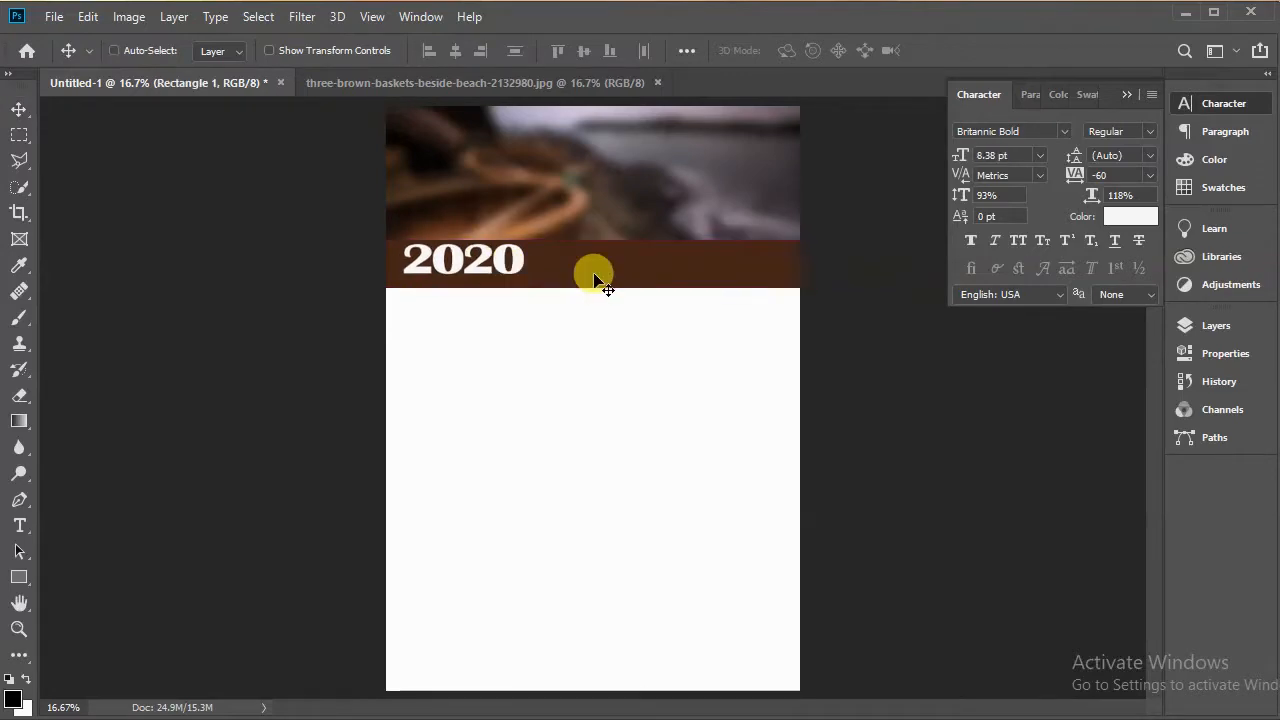
Step: Stretch the brown strip upward to about 112% of its height
key(ctrl+t)
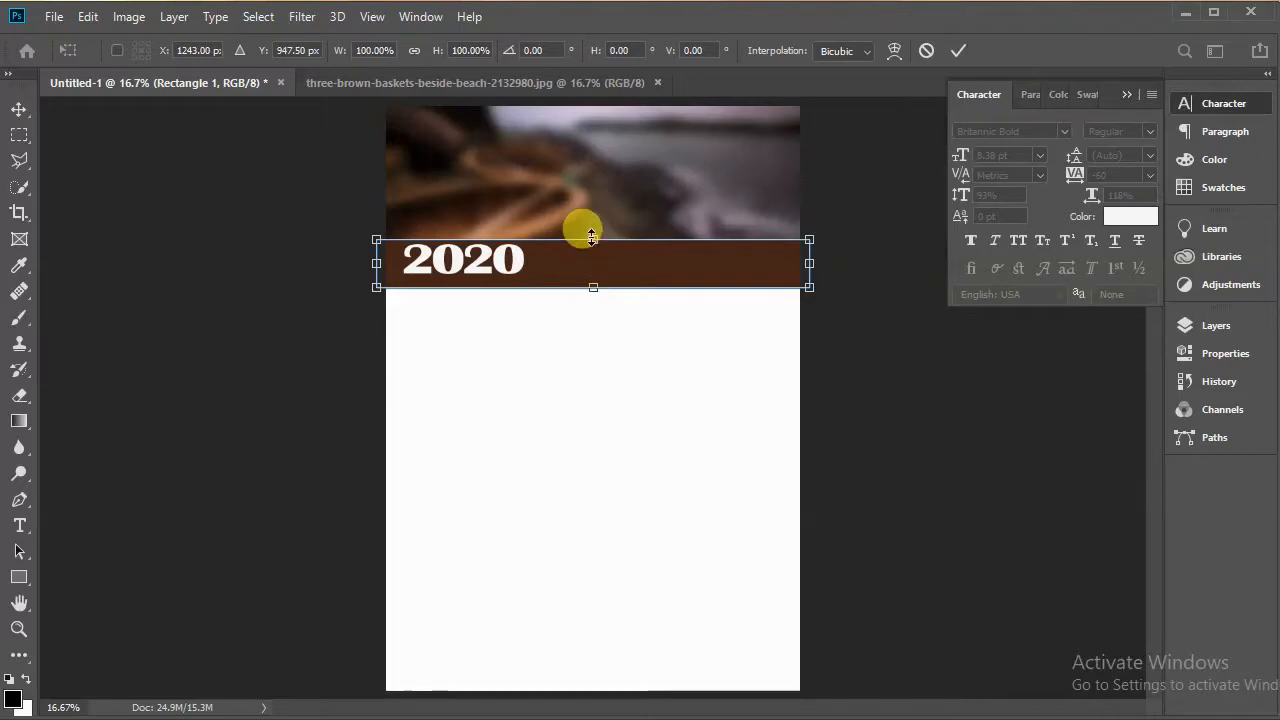
drag(591, 235, 585, 228)
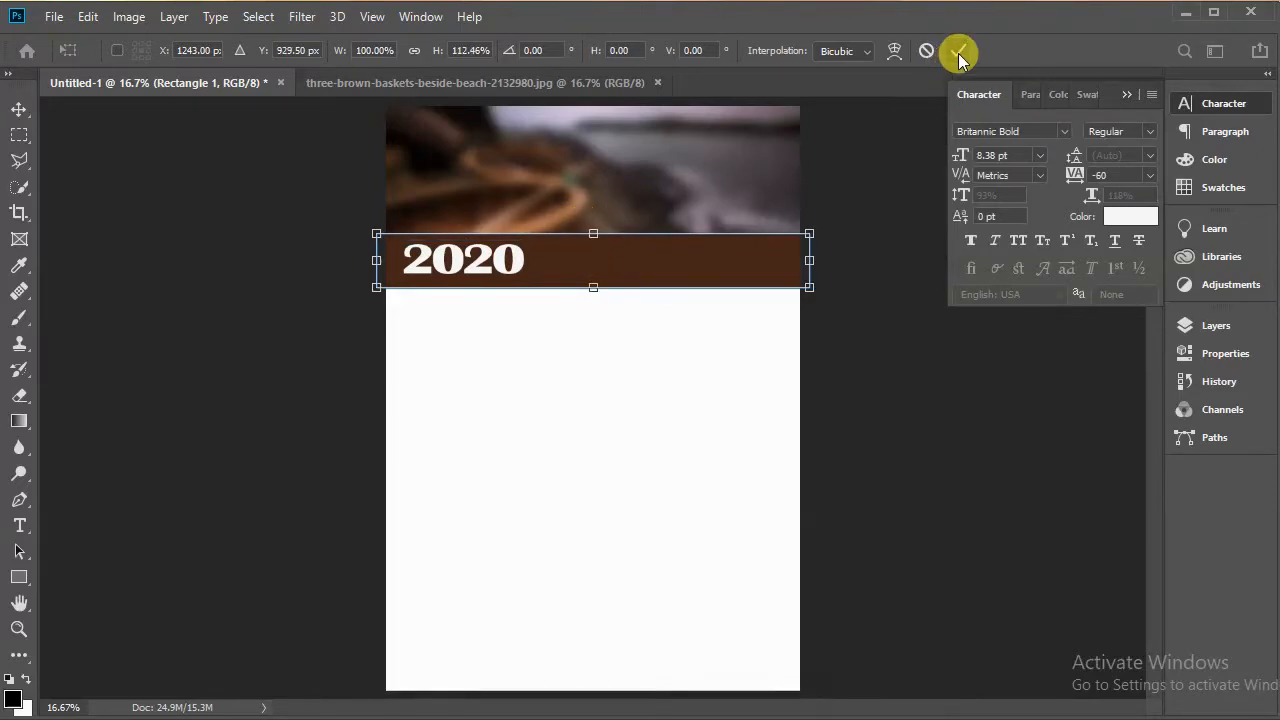
click(958, 53)
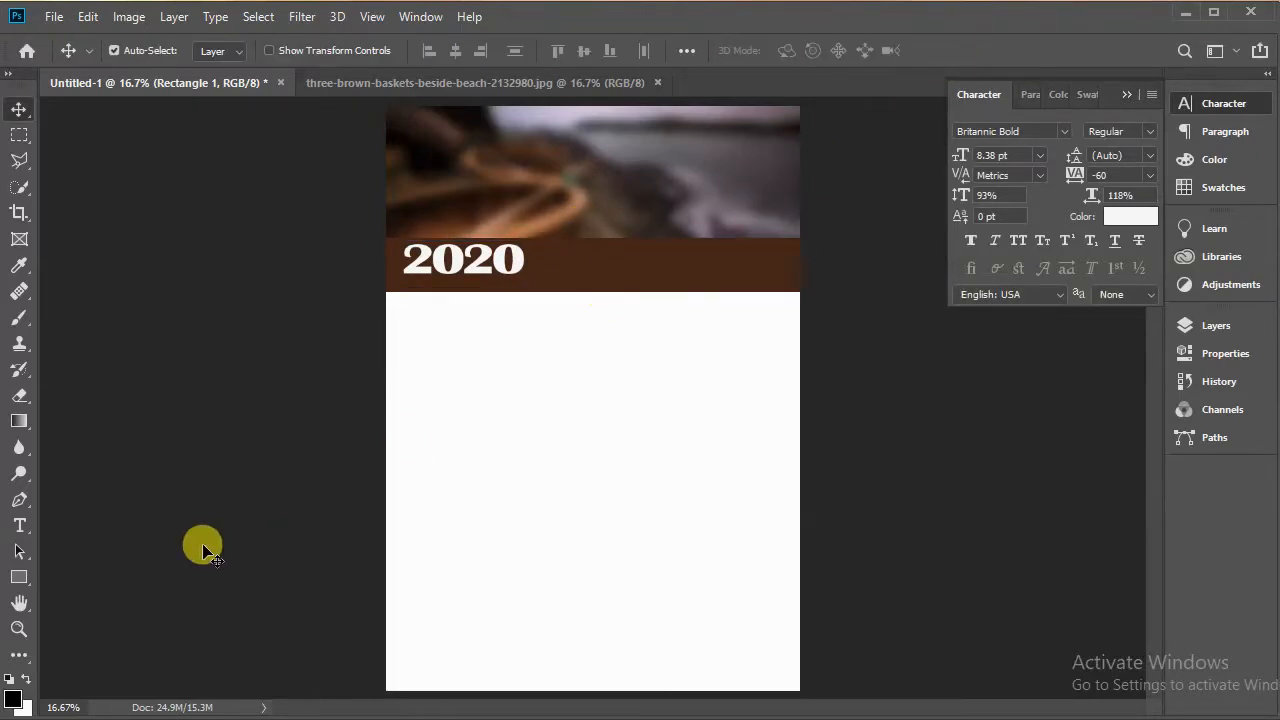
Step: Add a white text layer reading calendar and place it directly under the 2020 title
click(20, 525)
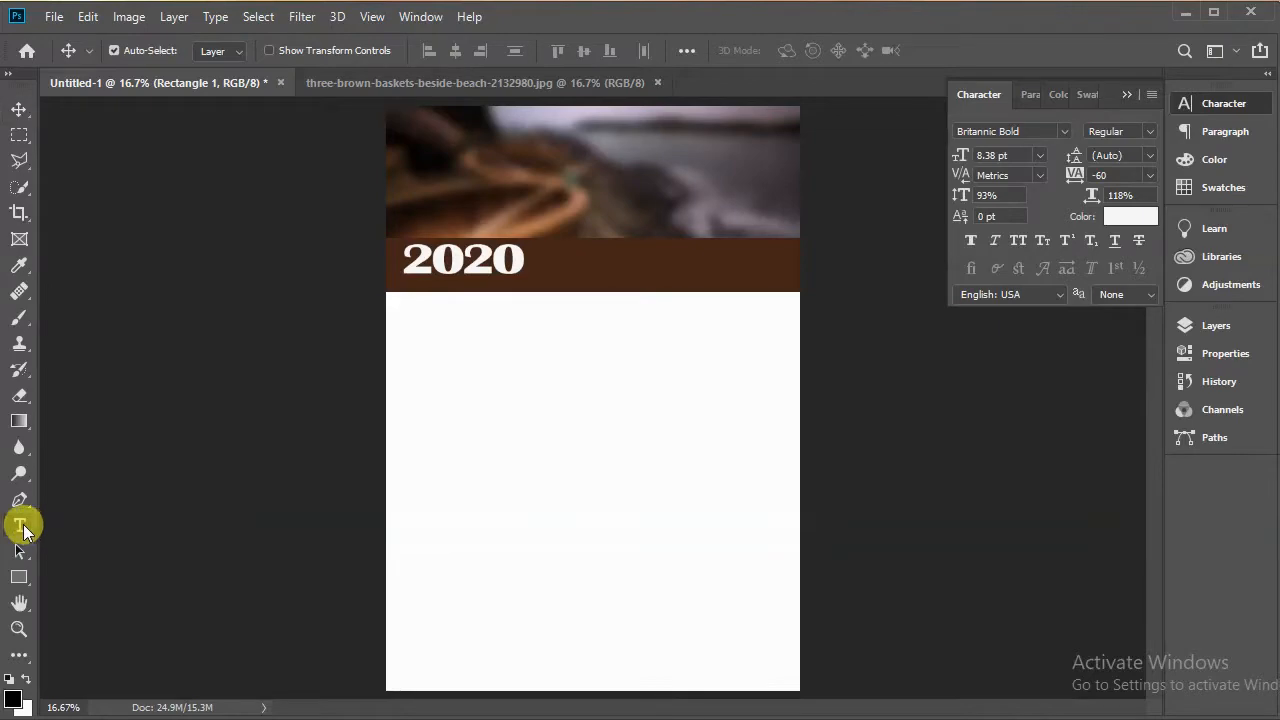
click(588, 206)
text(calendar)
key(ctrl+t)
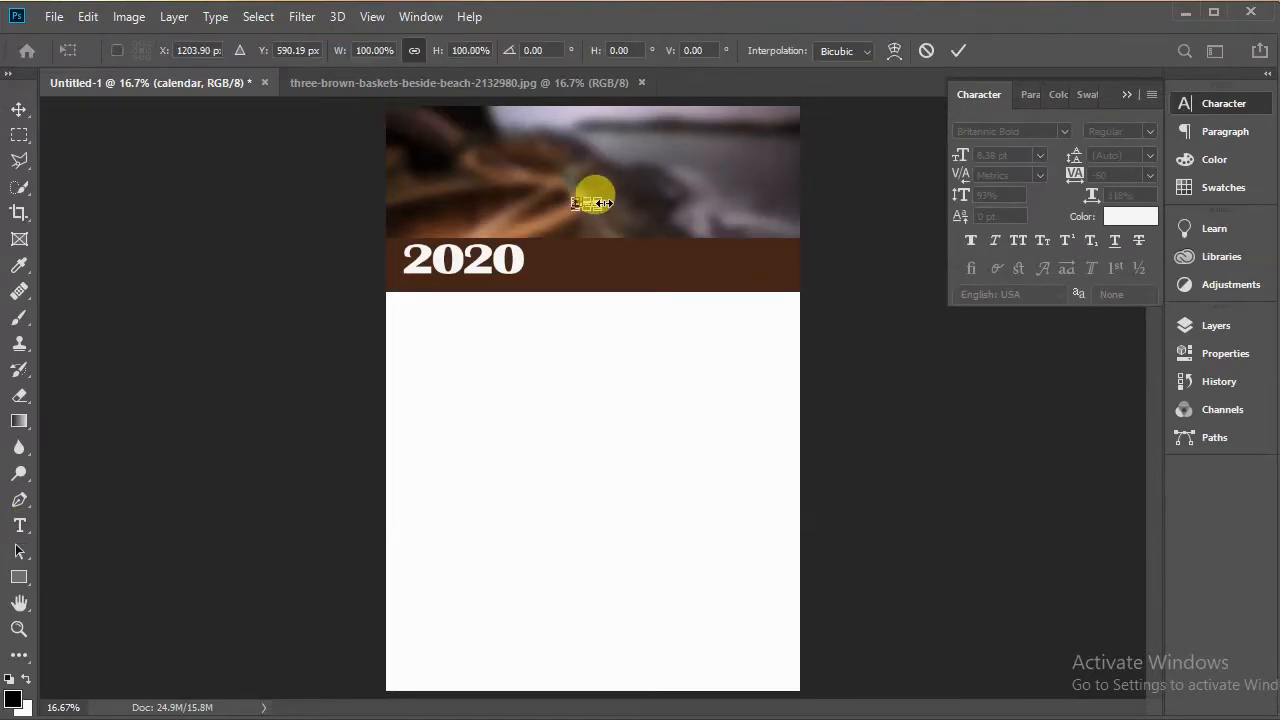
drag(604, 203, 515, 272)
click(958, 50)
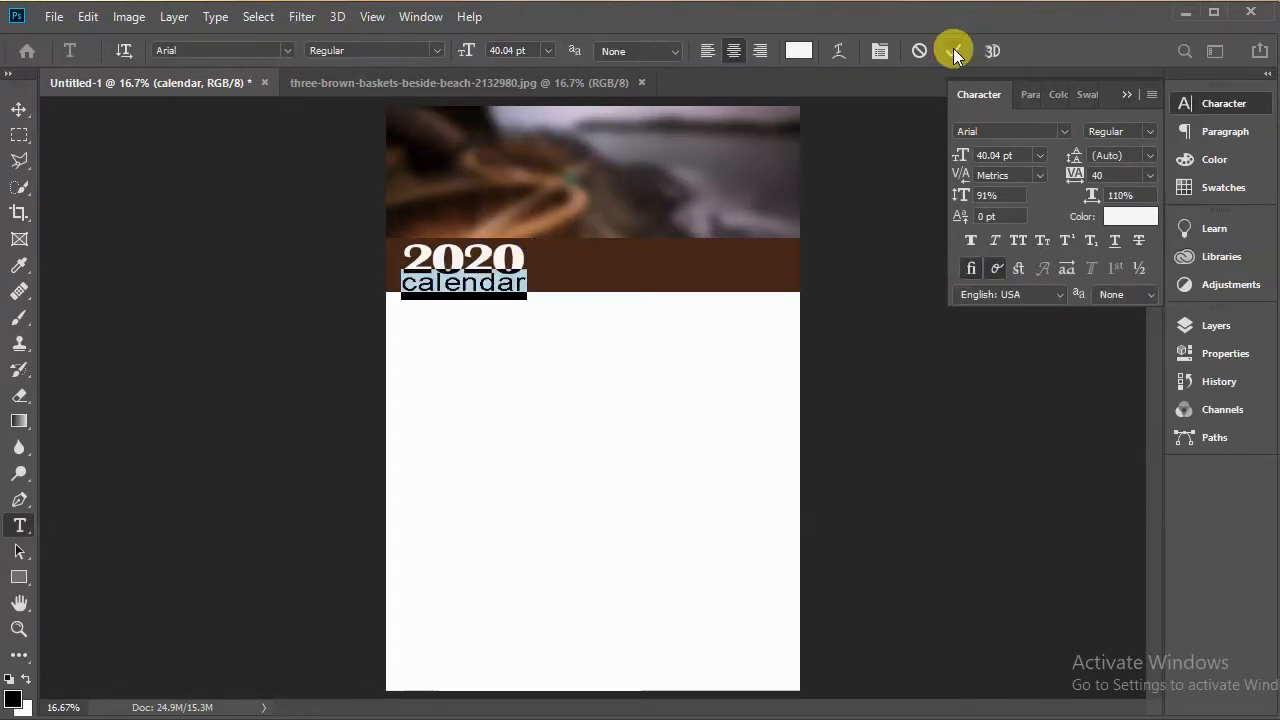
click(953, 48)
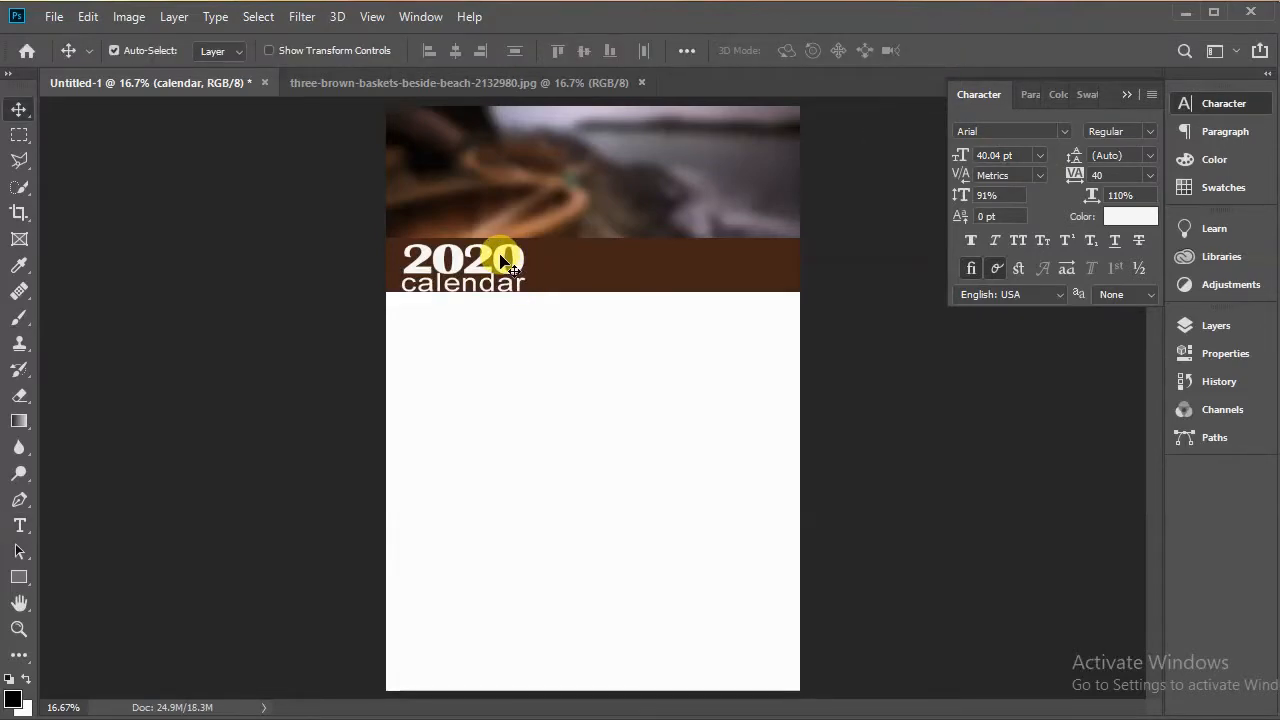
Step: Nudge the calendar text and the brown strip slightly into alignment
drag(502, 262, 500, 261)
drag(706, 268, 706, 270)
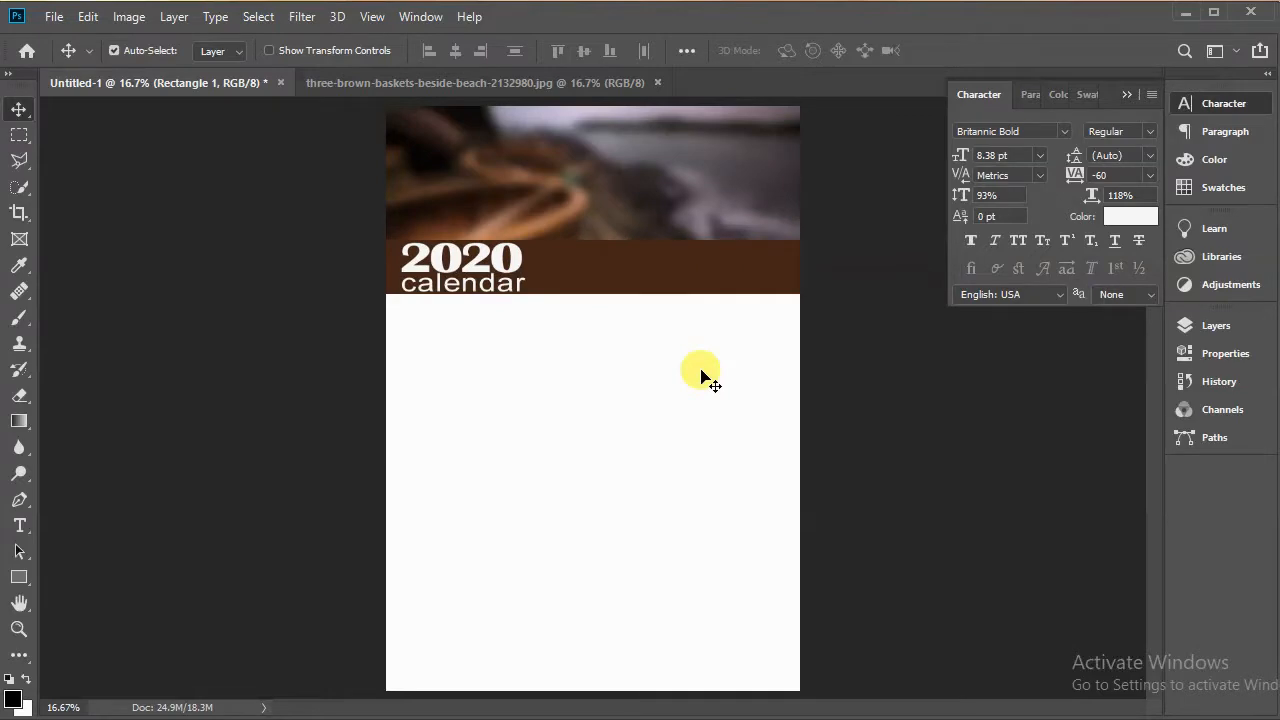
Step: Draw a narrow white vertical bar about 37 by 349 px just right of the 2020 title
click(19, 577)
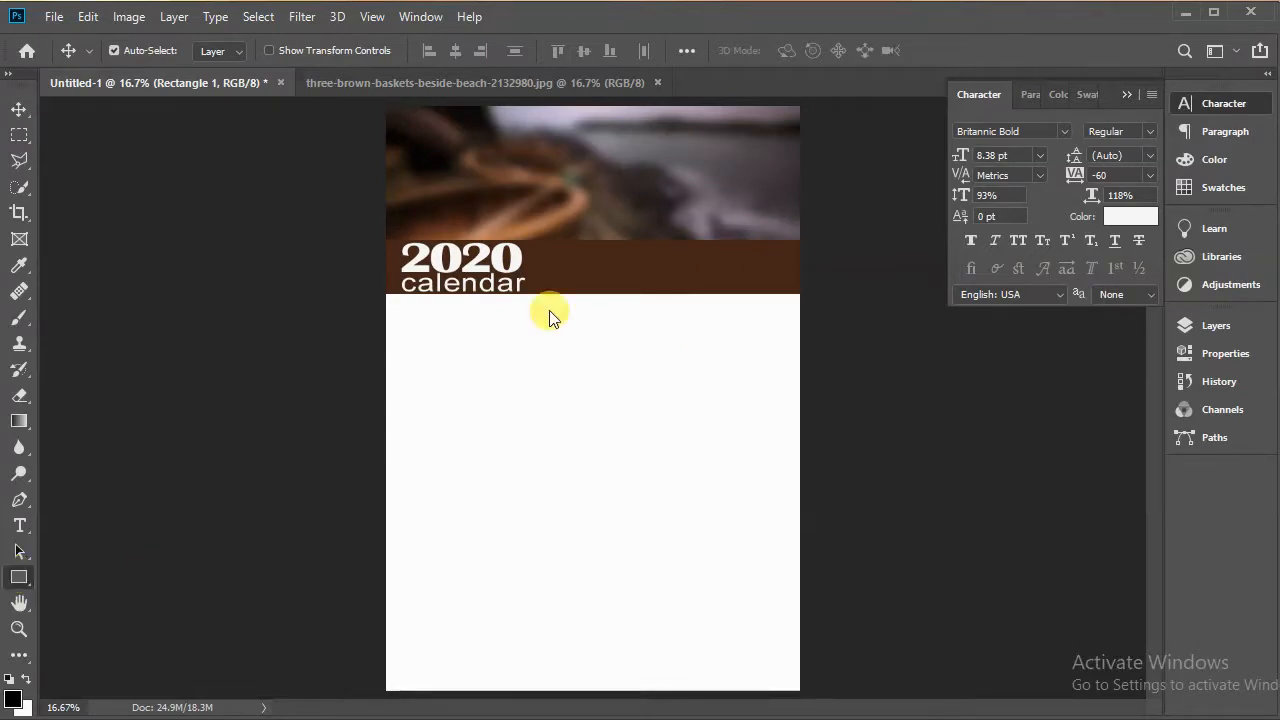
drag(535, 240, 540, 296)
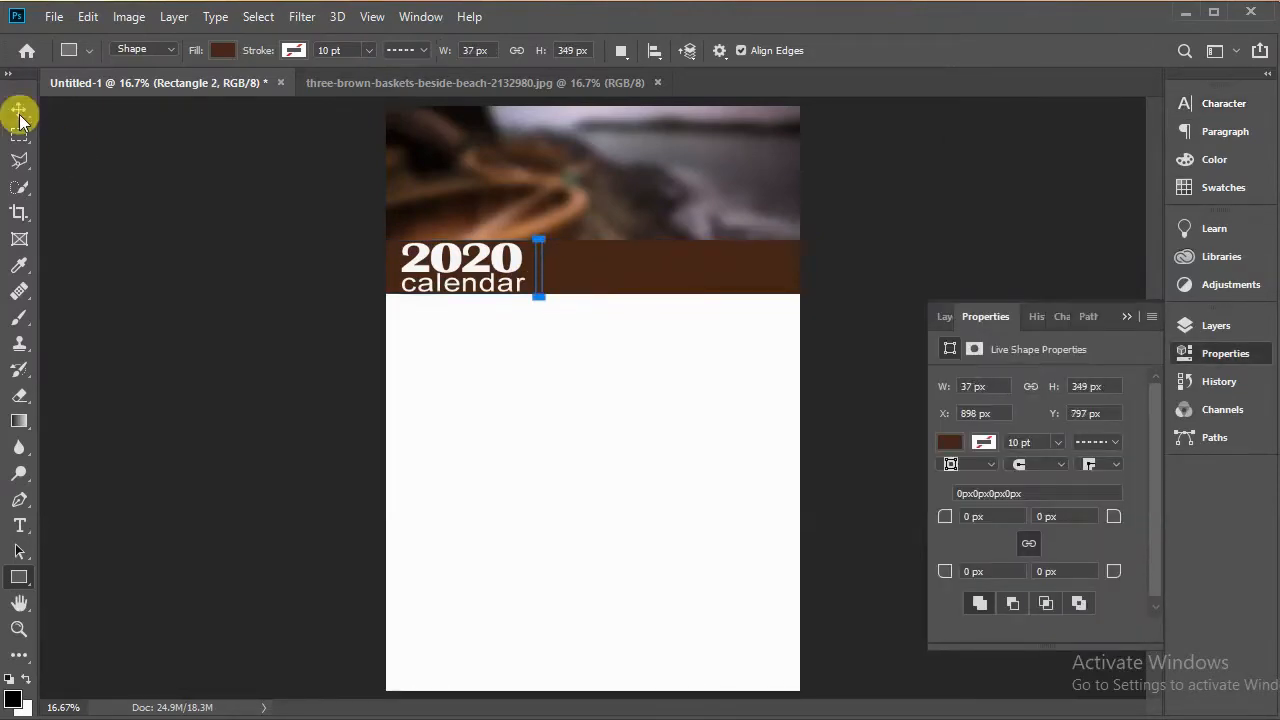
click(950, 442)
click(1058, 513)
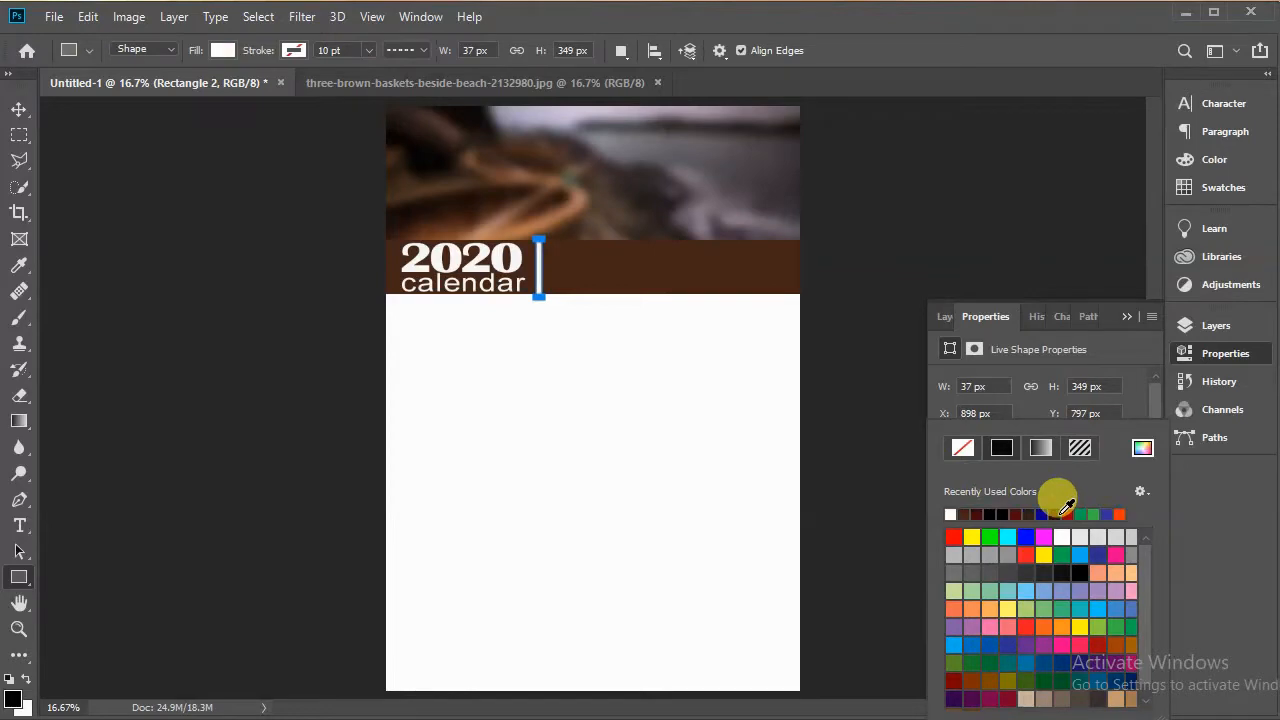
click(19, 110)
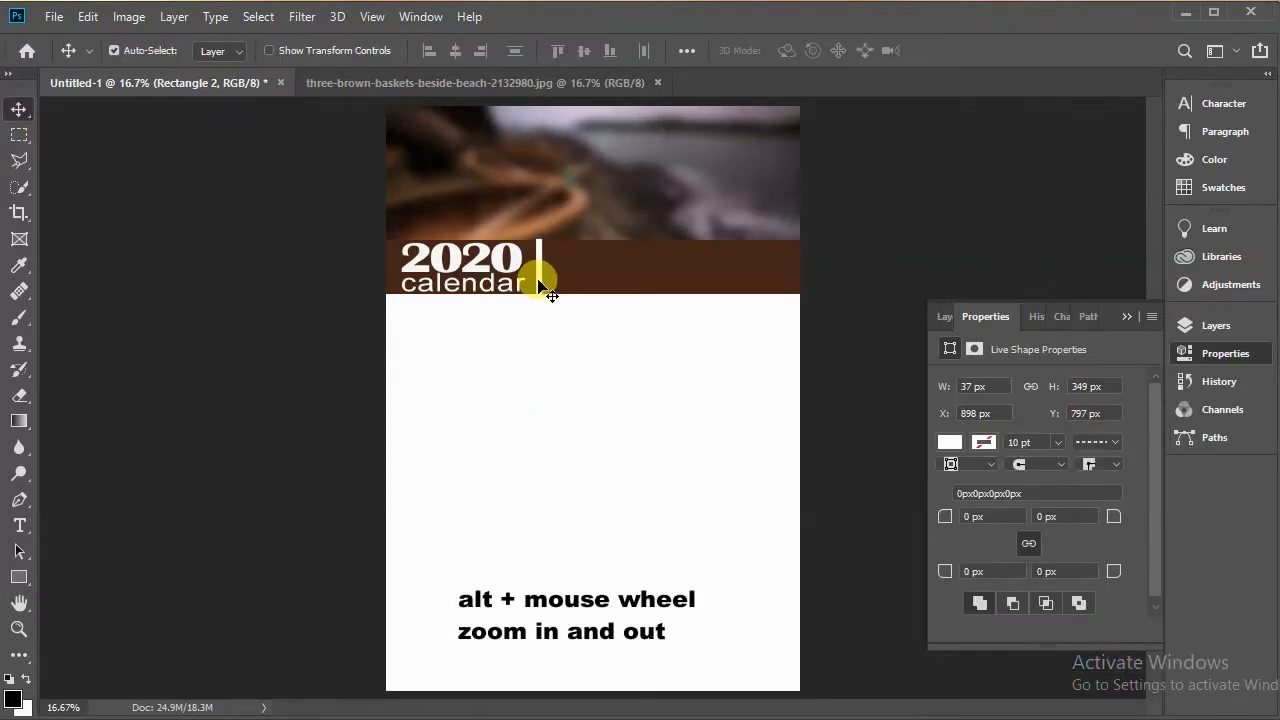
Step: Nudge the white bar three pixels up and three pixels left
scroll(537, 287, up, 5)
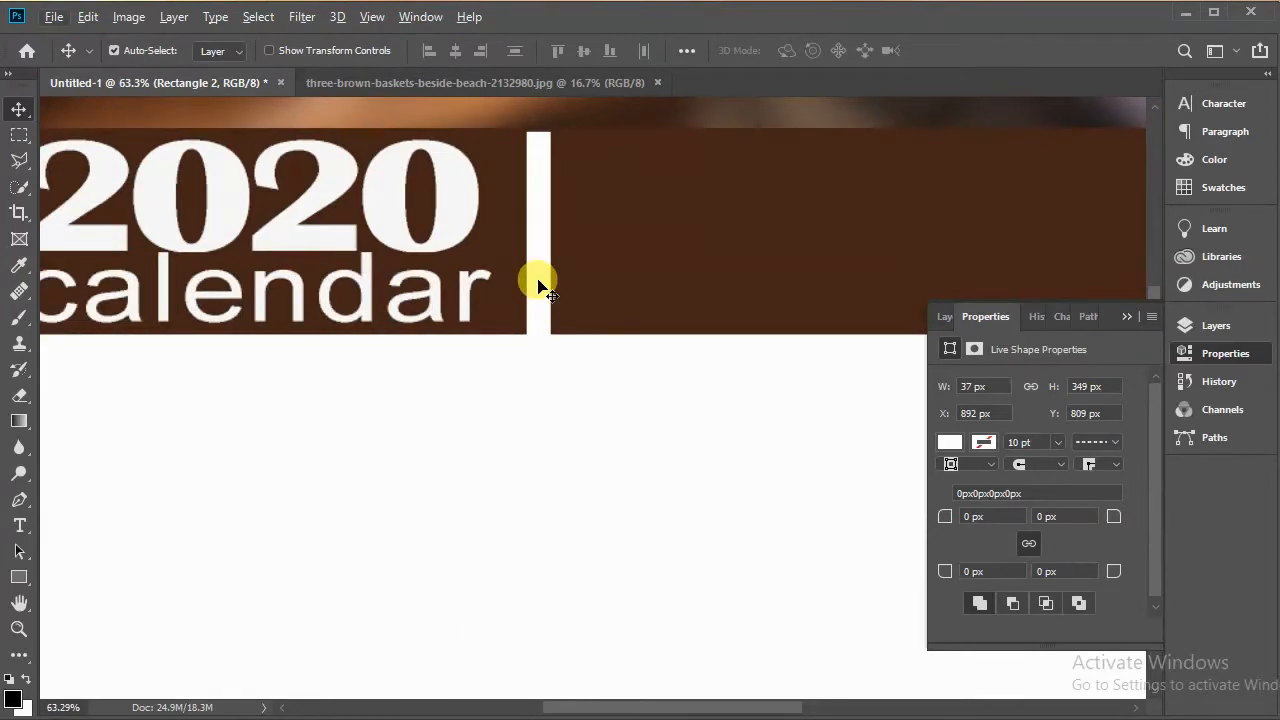
scroll(537, 287, up, 2)
key(Up)
key(Up)
key(Up)
key(Up)
key(Left)
key(Left)
key(Left)
key(Left)
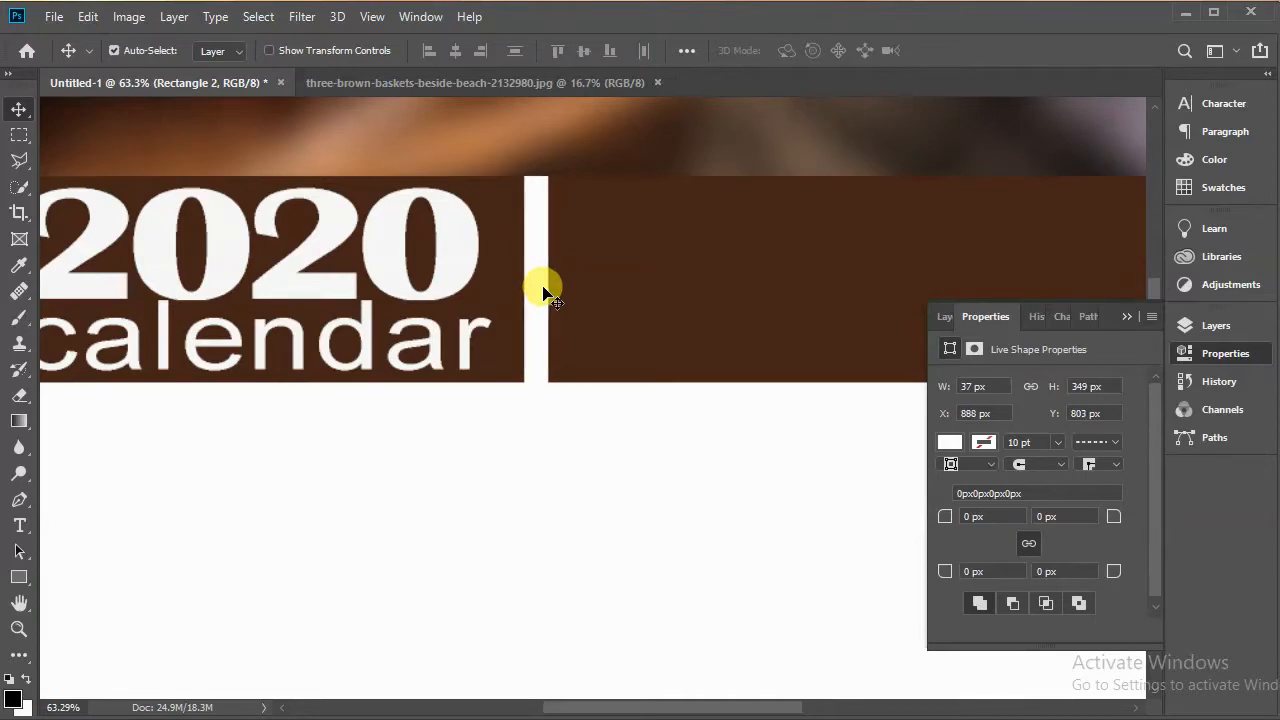
alt+scroll(545, 292, down, 6)
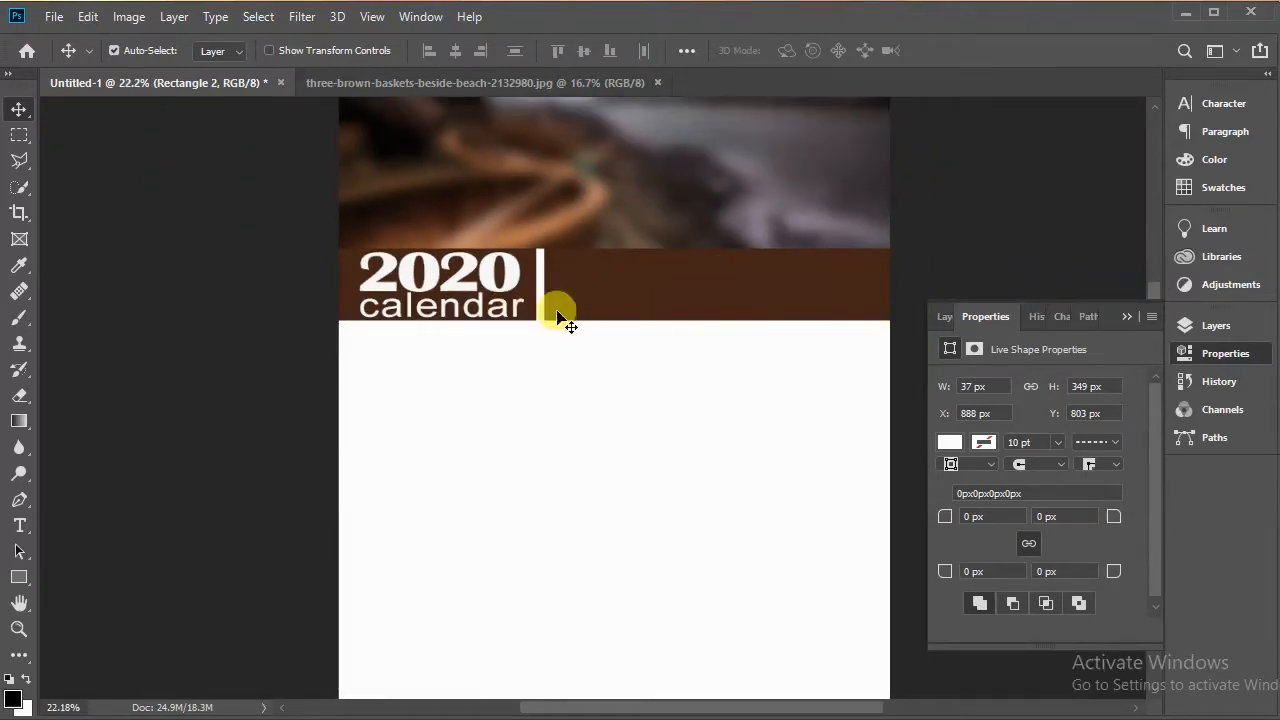
Step: Duplicate the calendar text layer and move the copy to the right half of the brown strip
click(505, 314)
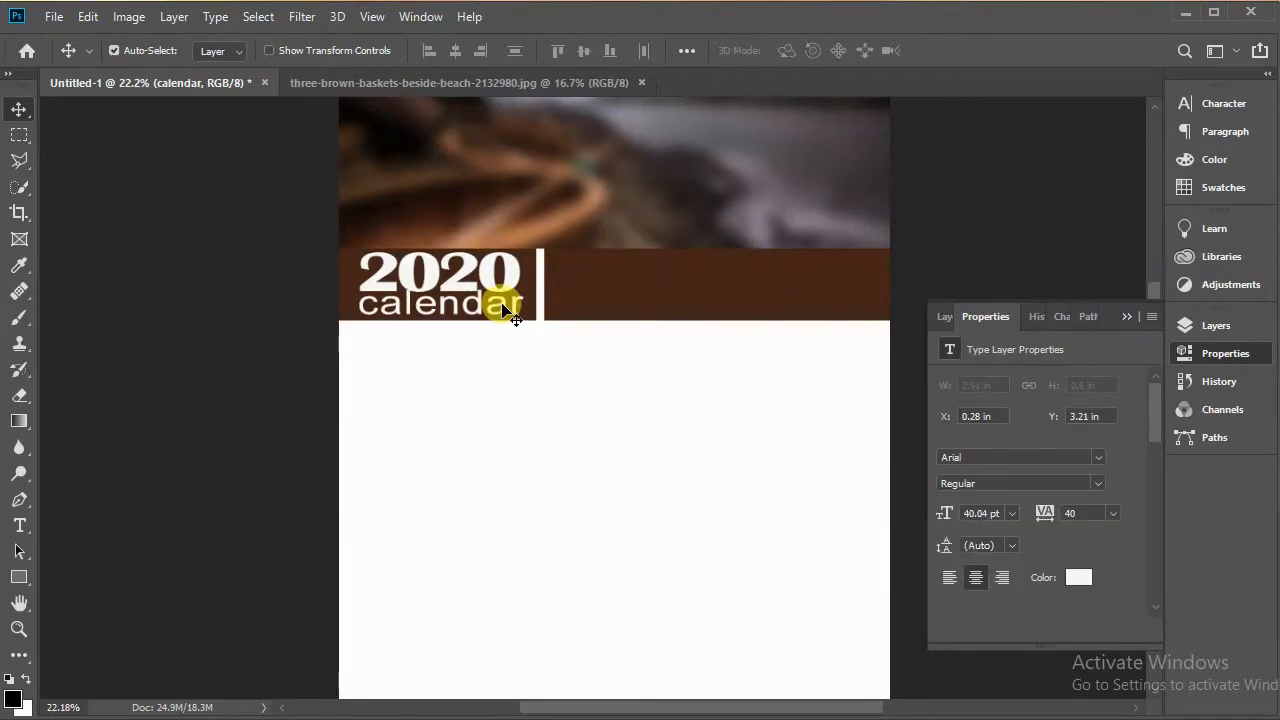
click(949, 317)
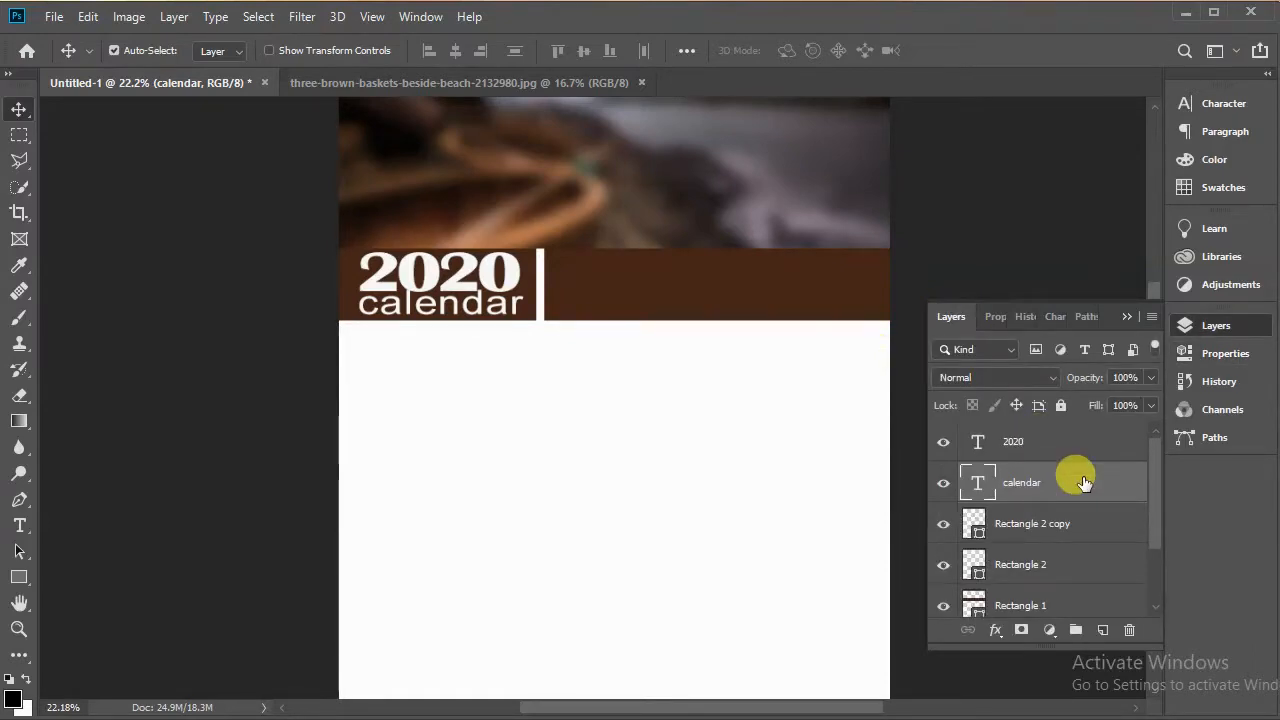
key(ctrl+j)
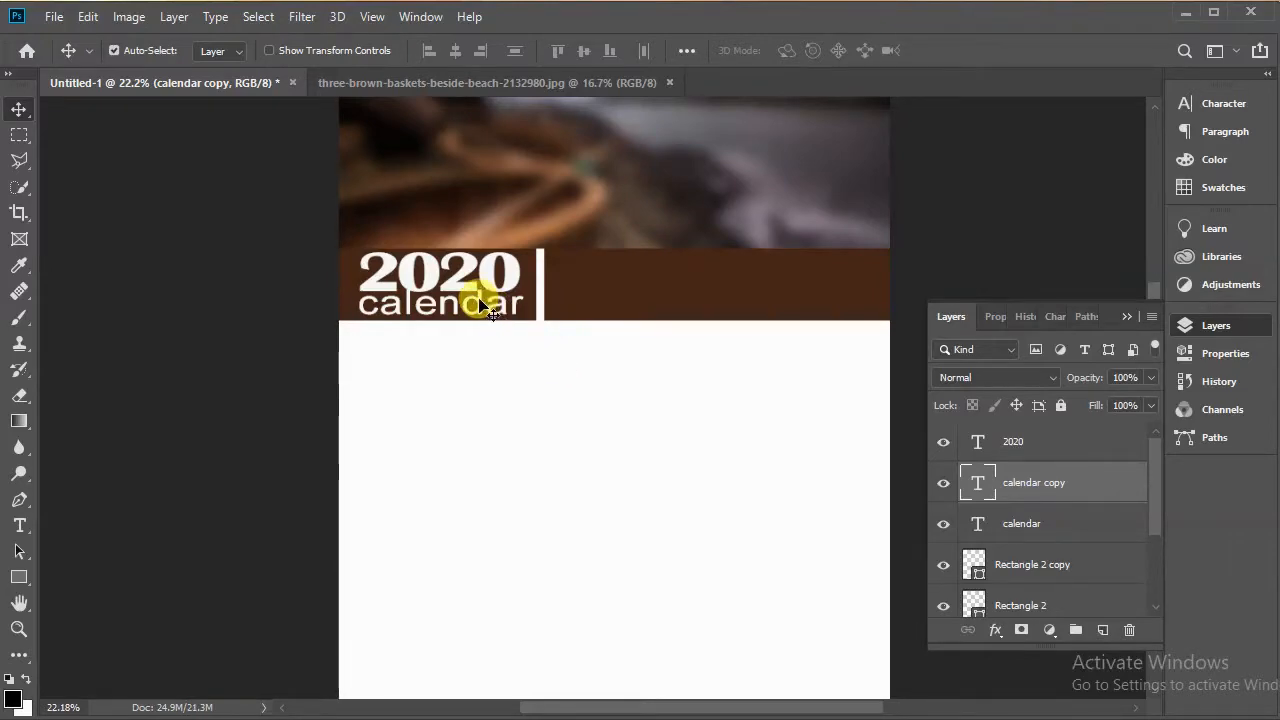
drag(480, 298, 737, 297)
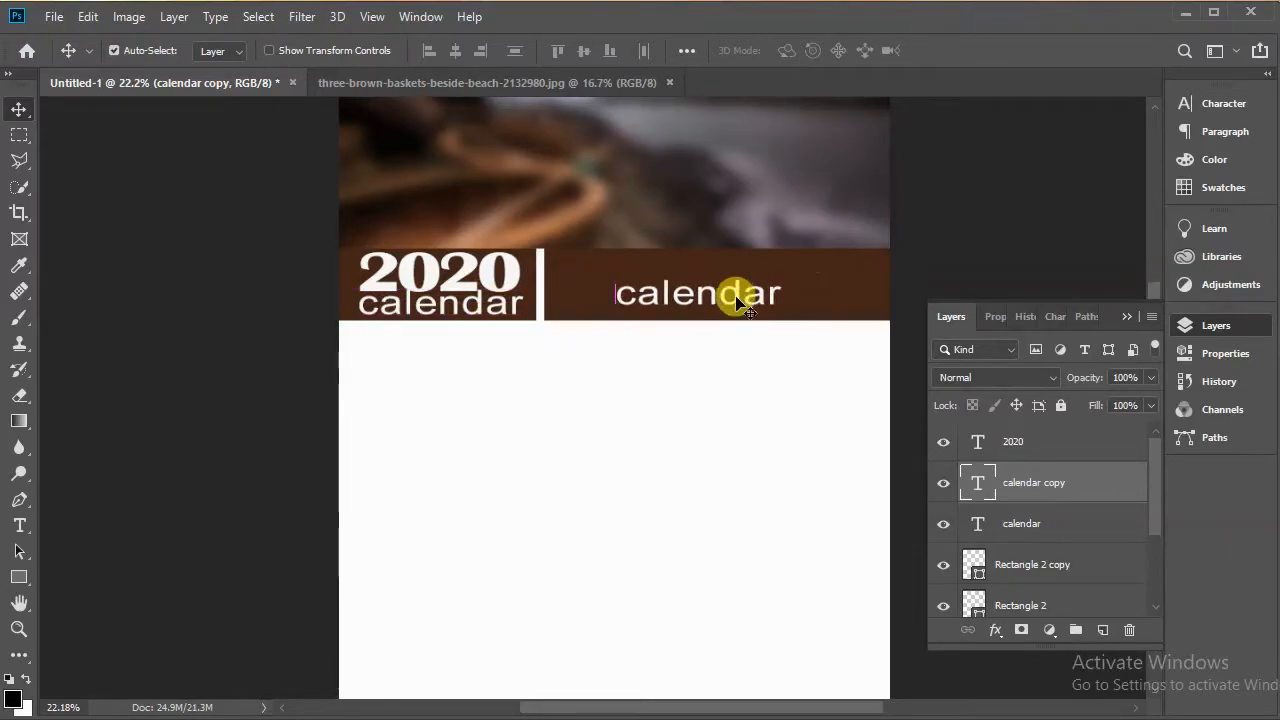
Step: Replace the copy's text with company text on two lines at 30 pt
key(t)
double_click(736, 293)
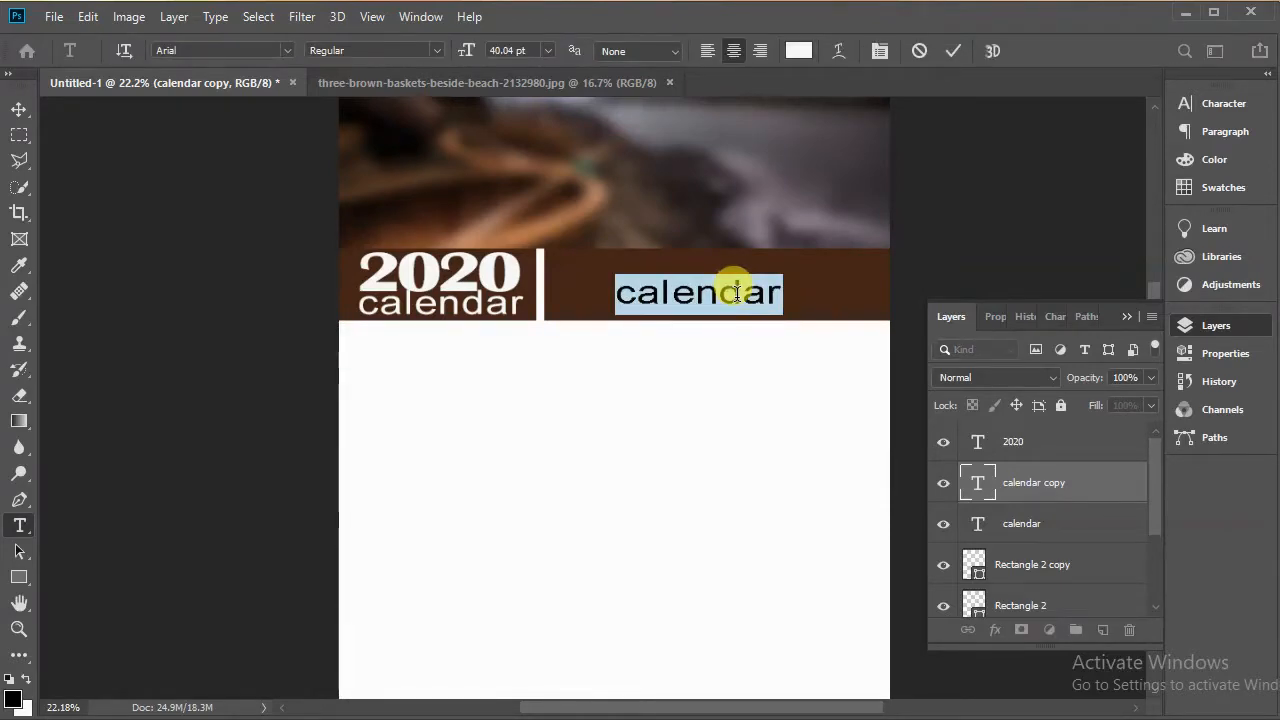
click(736, 293)
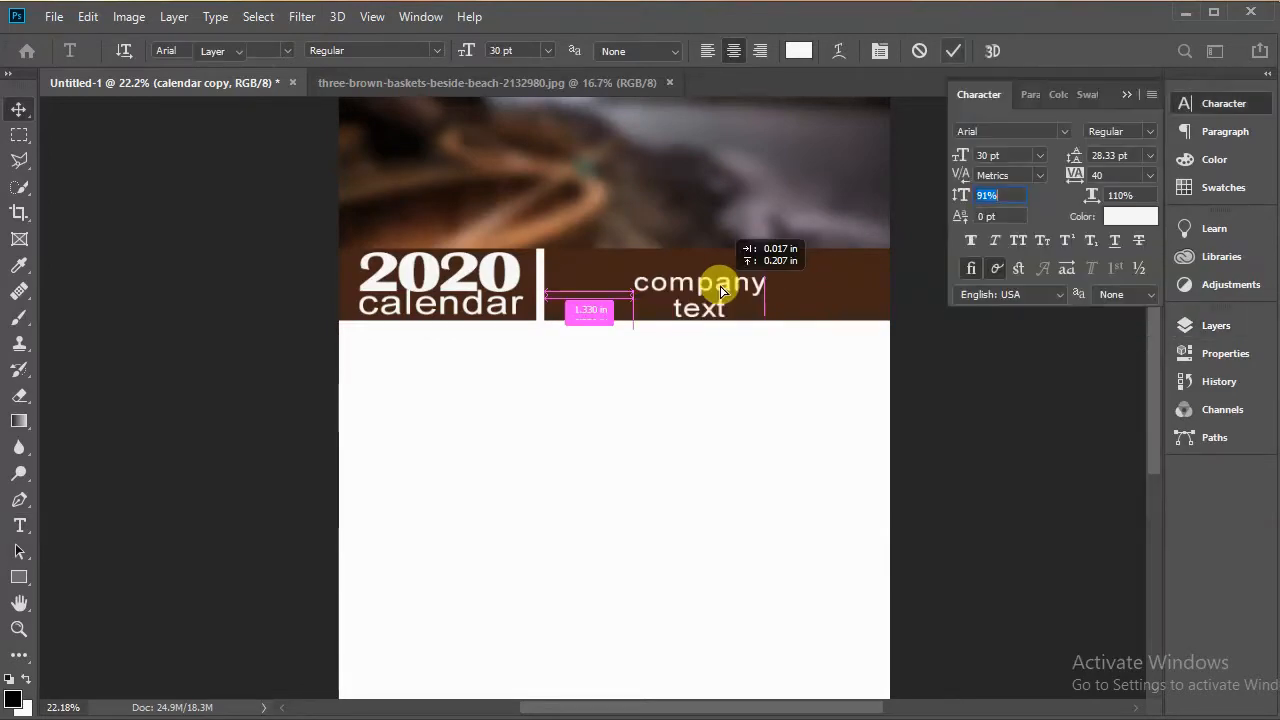
drag(717, 288, 735, 280)
key(ctrl+minus)
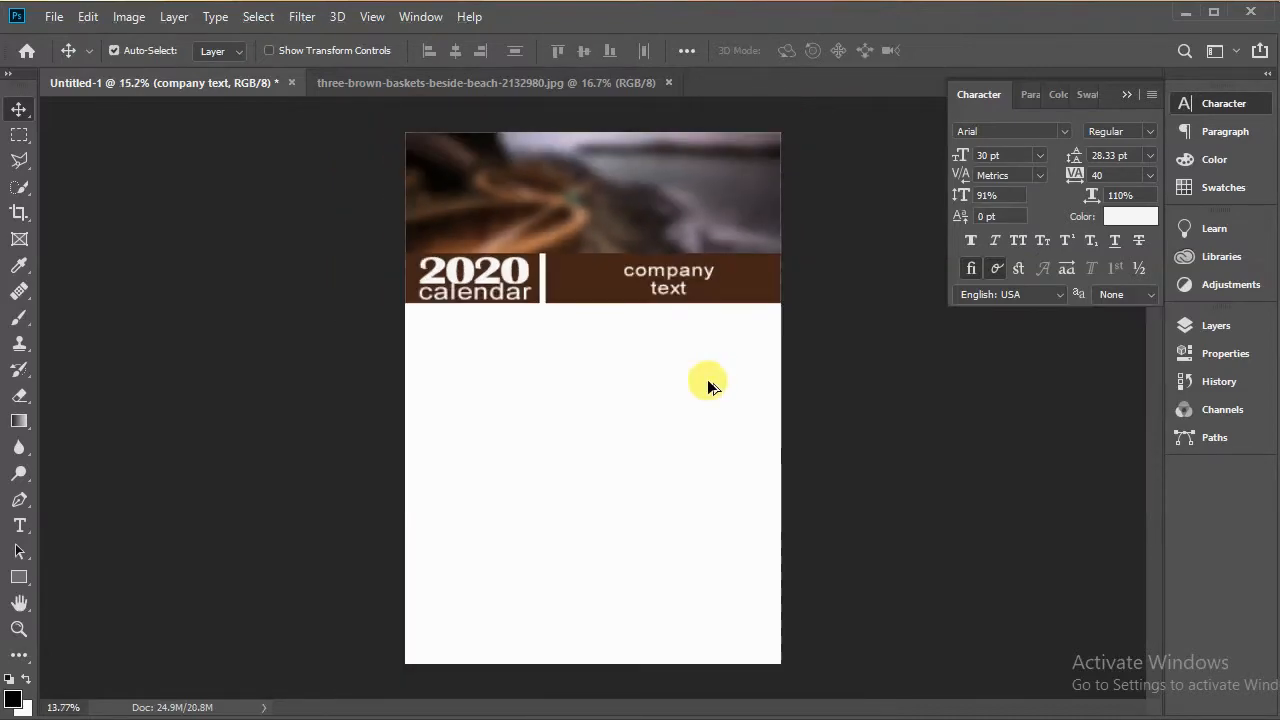
key(ctrl+plus)
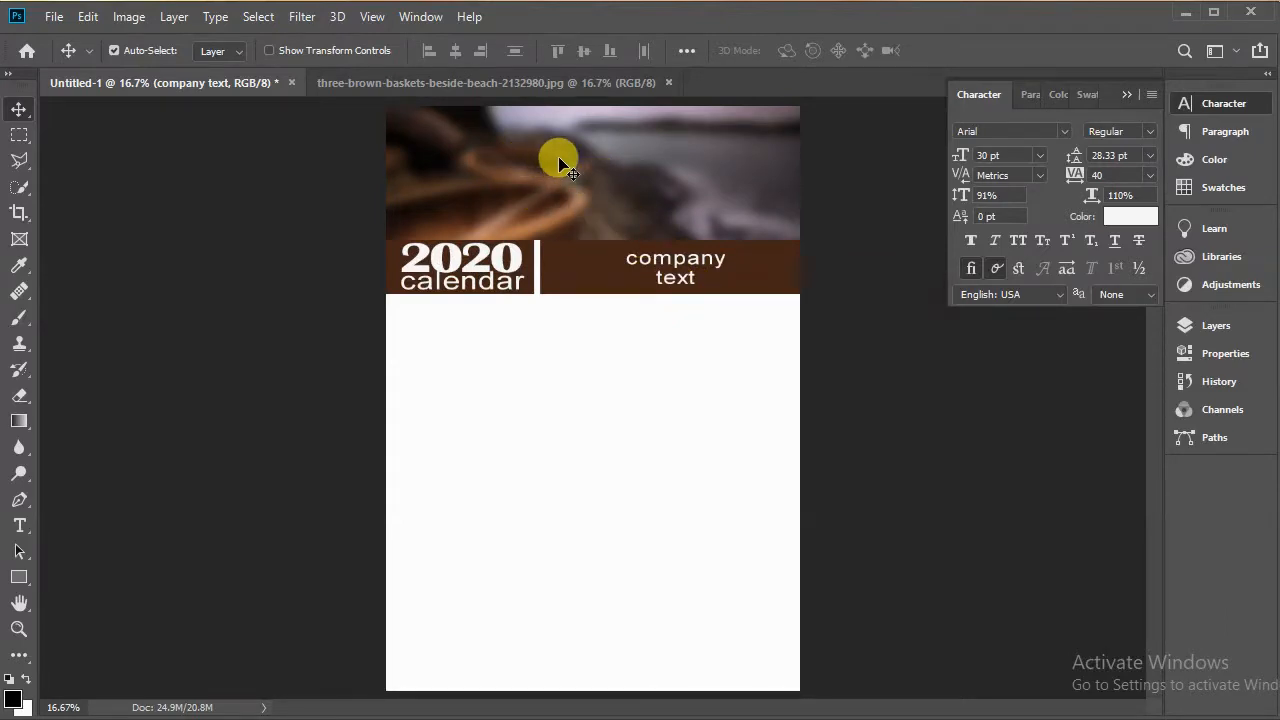
Step: Duplicate the 2020 text layer and move the copy up onto the blurred photo
click(517, 266)
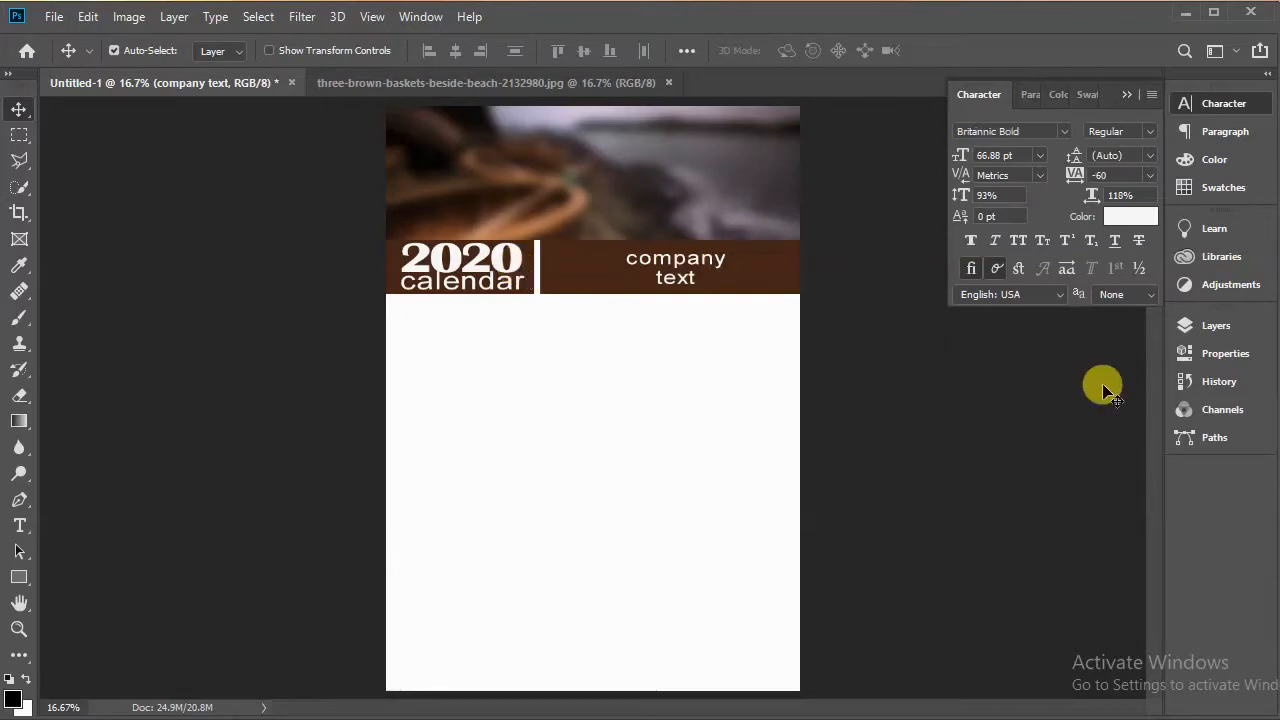
click(1216, 327)
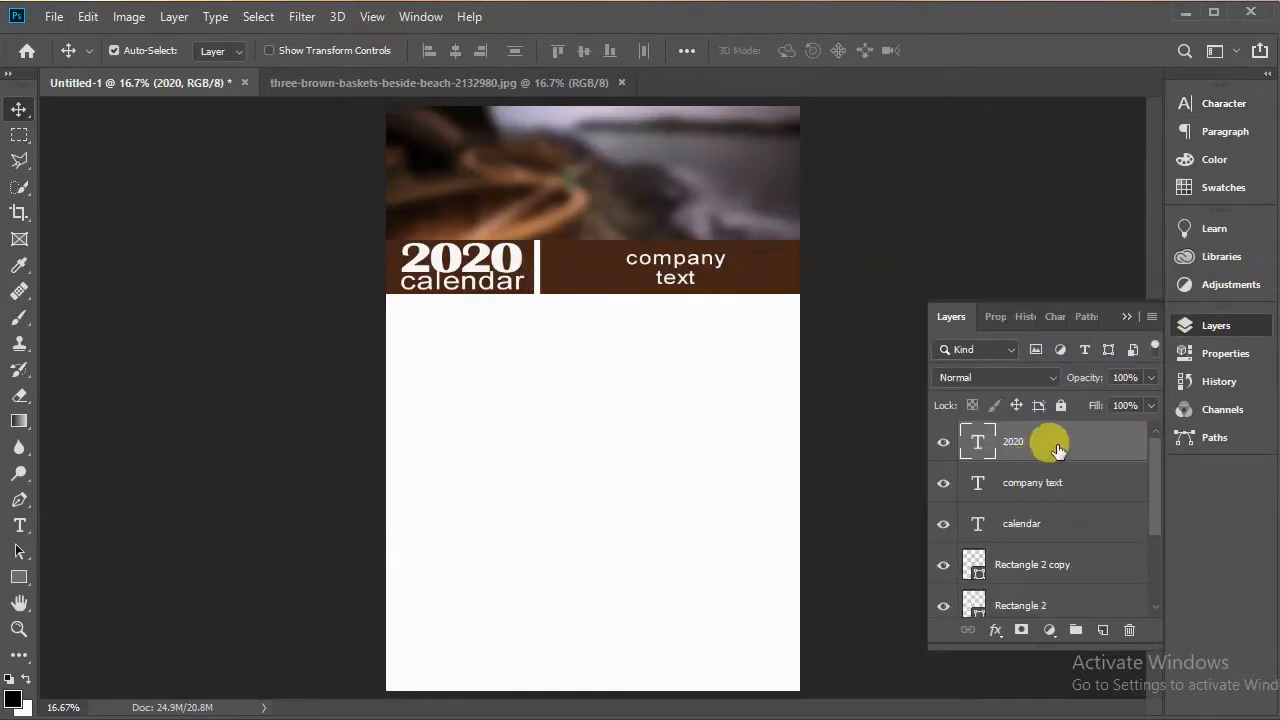
key(ctrl+j)
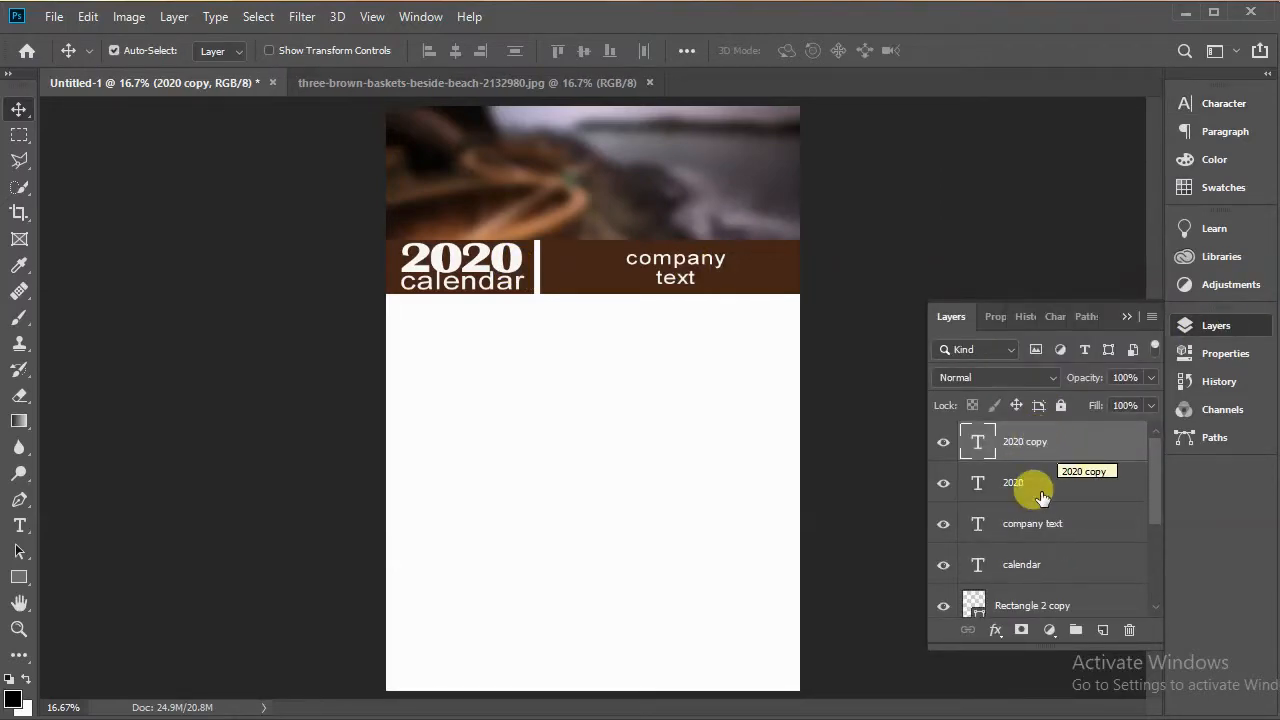
drag(509, 263, 595, 155)
Step: Replace the copy's text with GRAPHICS REDEFINED at 48 pt and center it near the top of the photo
key(t)
double_click(592, 146)
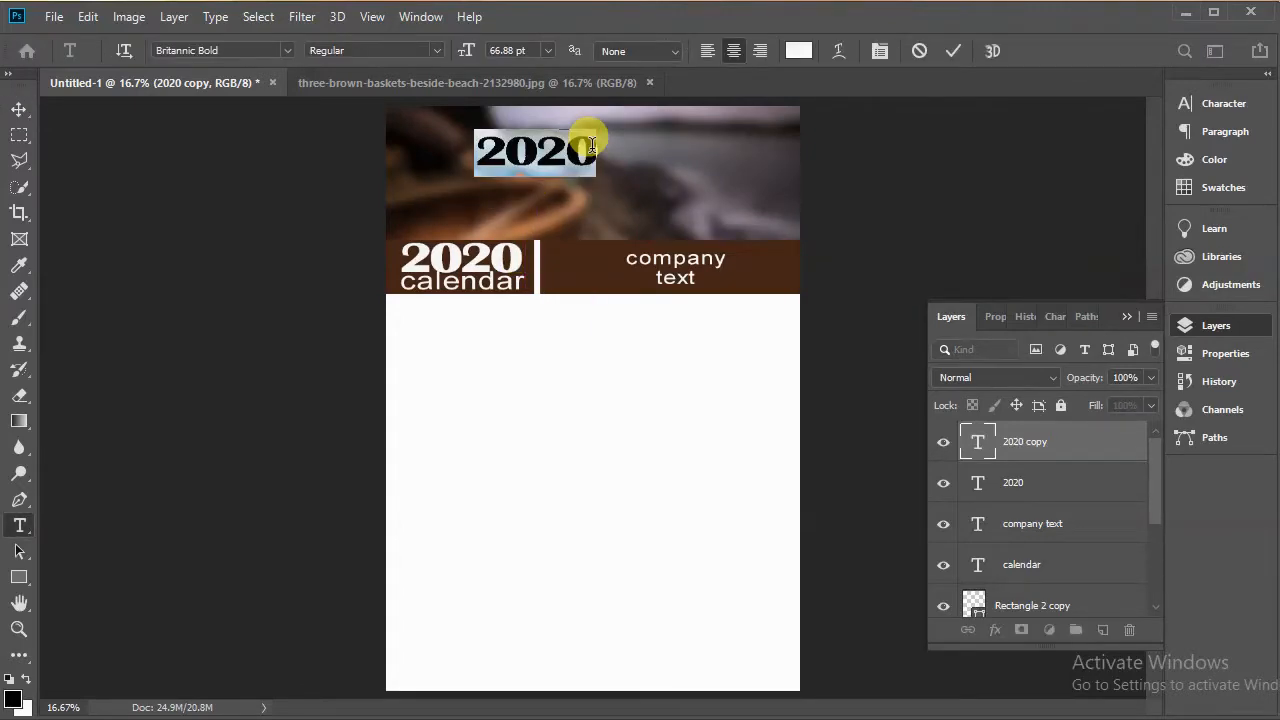
text(GRAPHI)
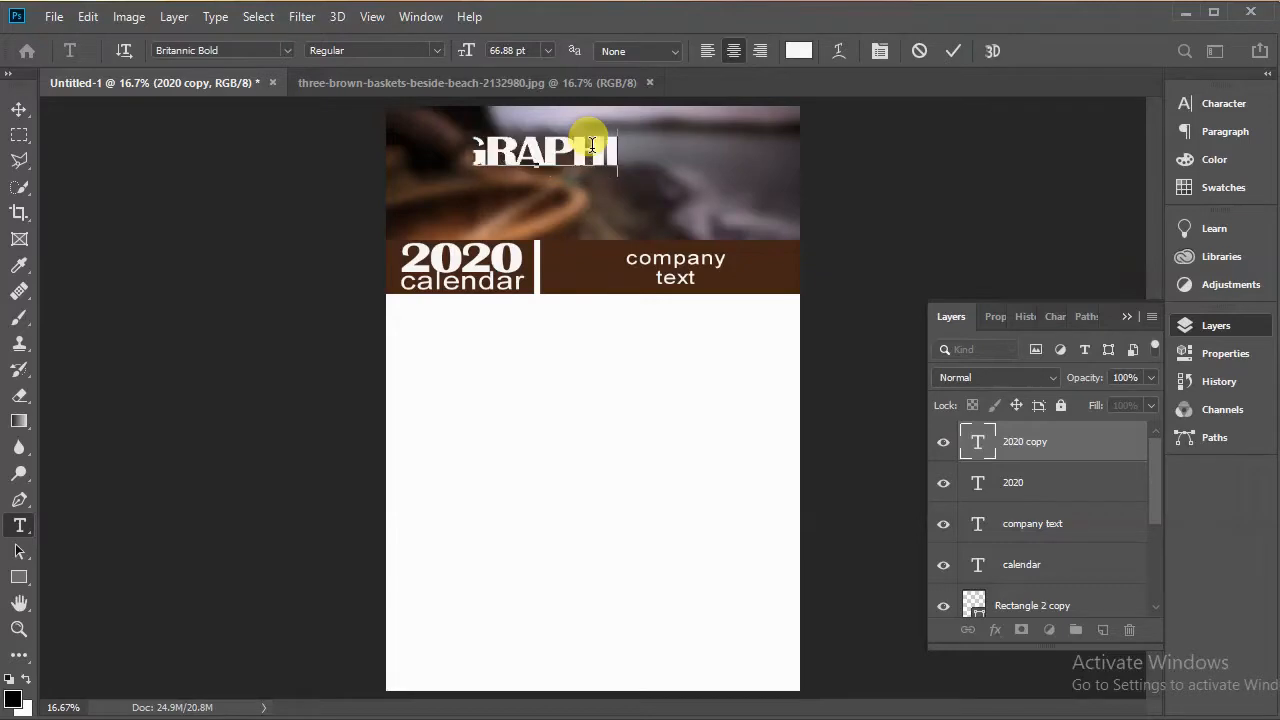
text(CS REDEFINED)
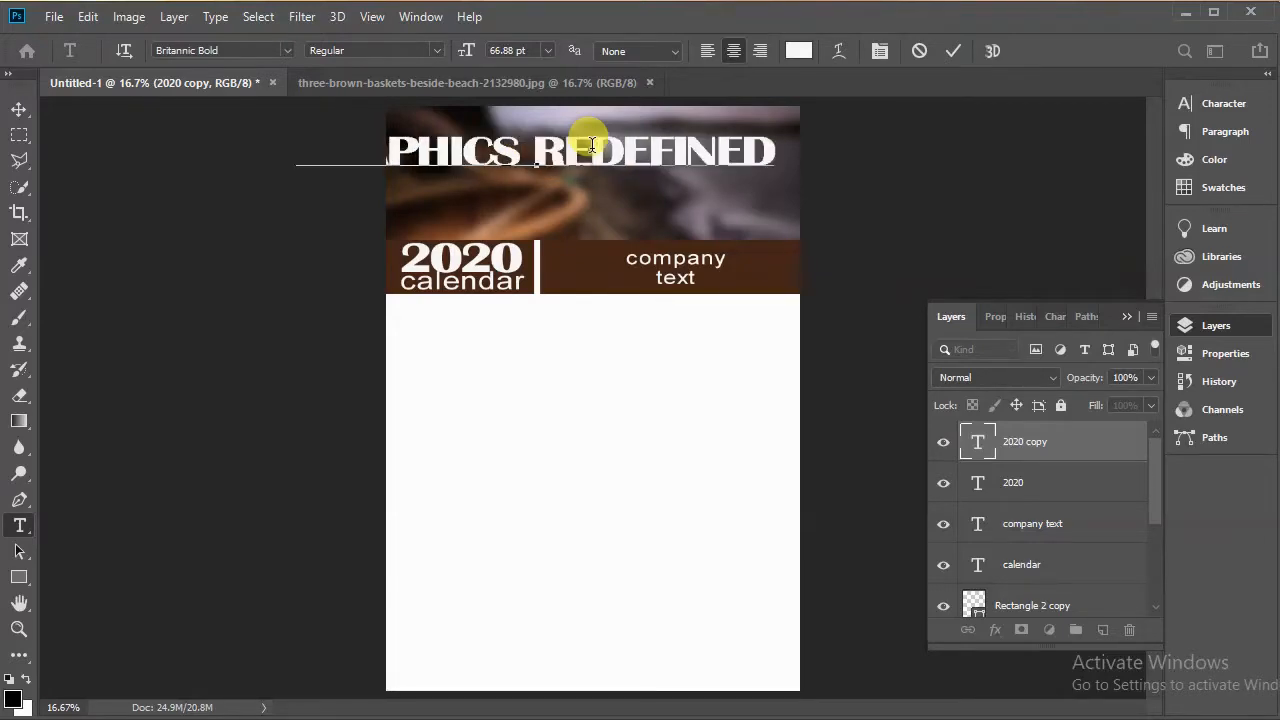
key(ctrl+t)
key(ctrl+Return)
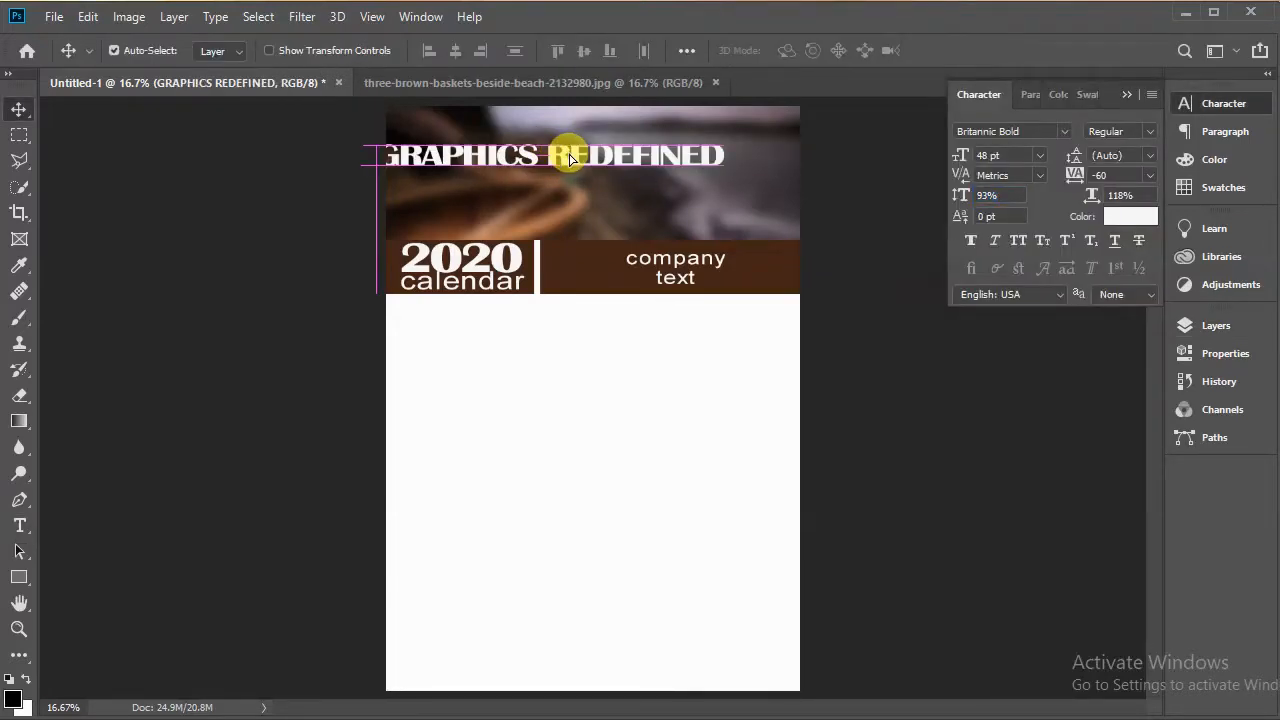
drag(543, 157, 600, 150)
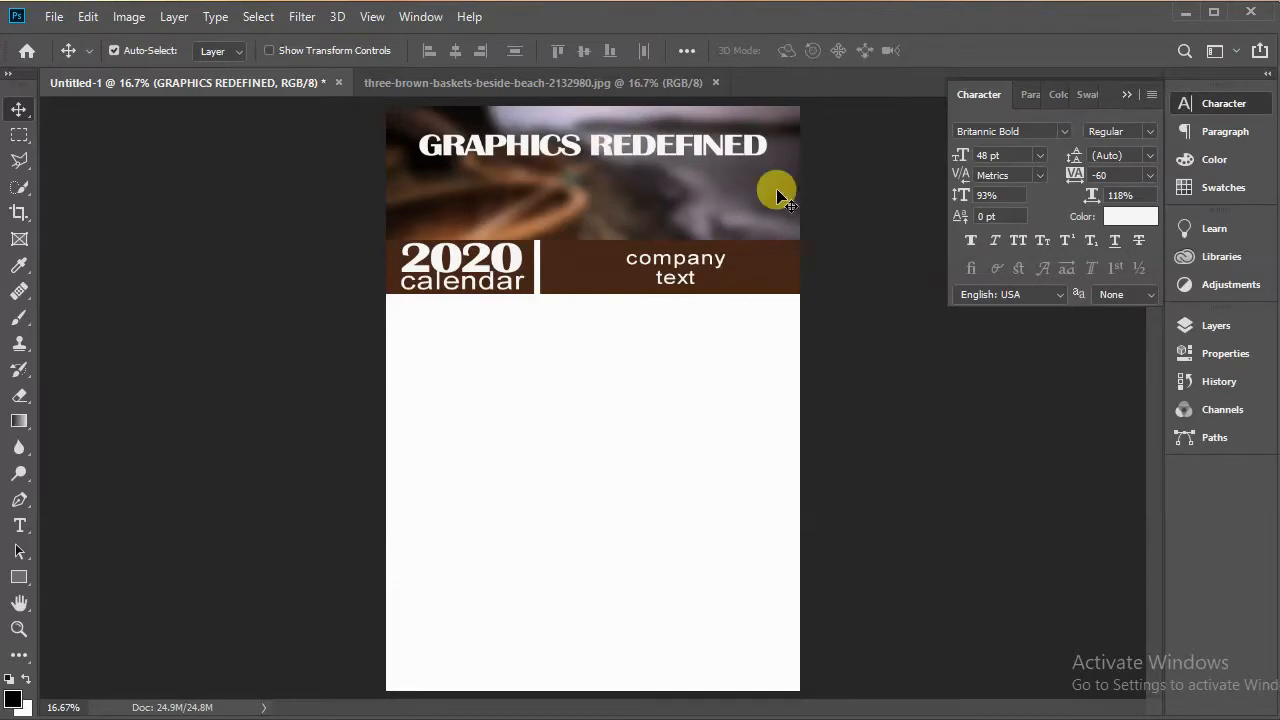
Step: Set the GRAPHICS REDEFINED text colour to the brown 655042 sampled from the strip
click(1128, 218)
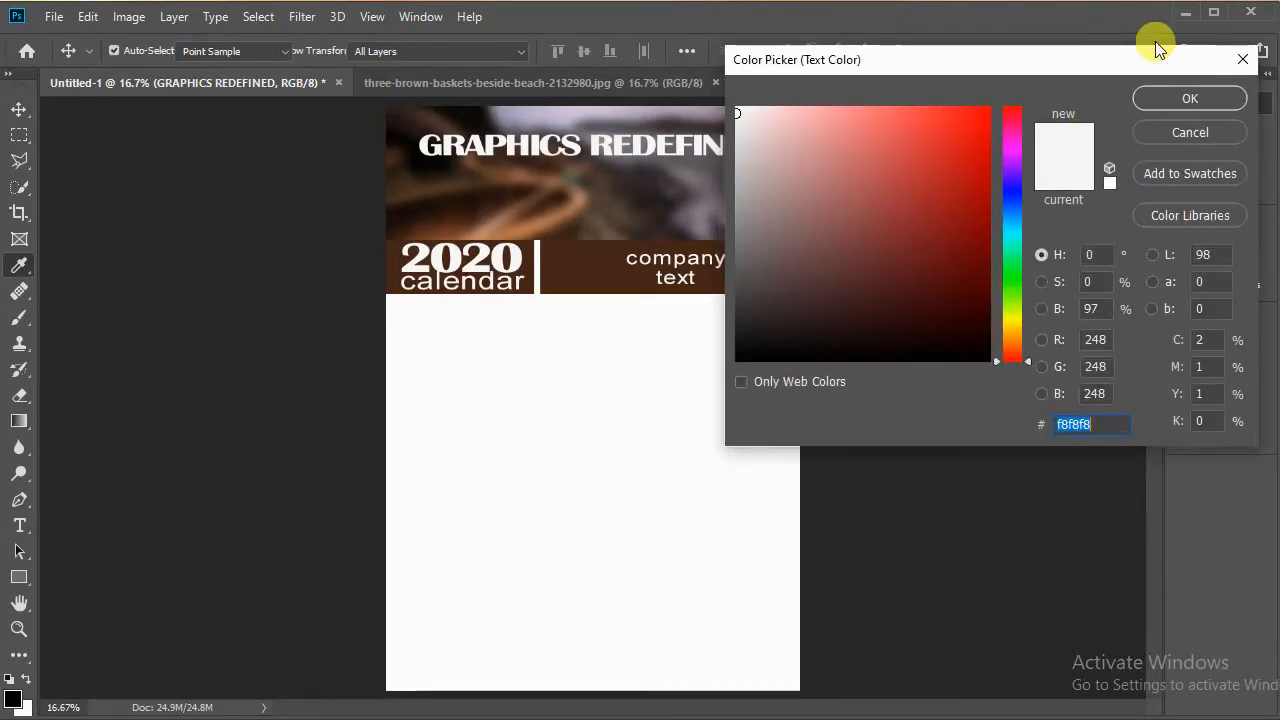
drag(1155, 41, 1271, 18)
click(603, 224)
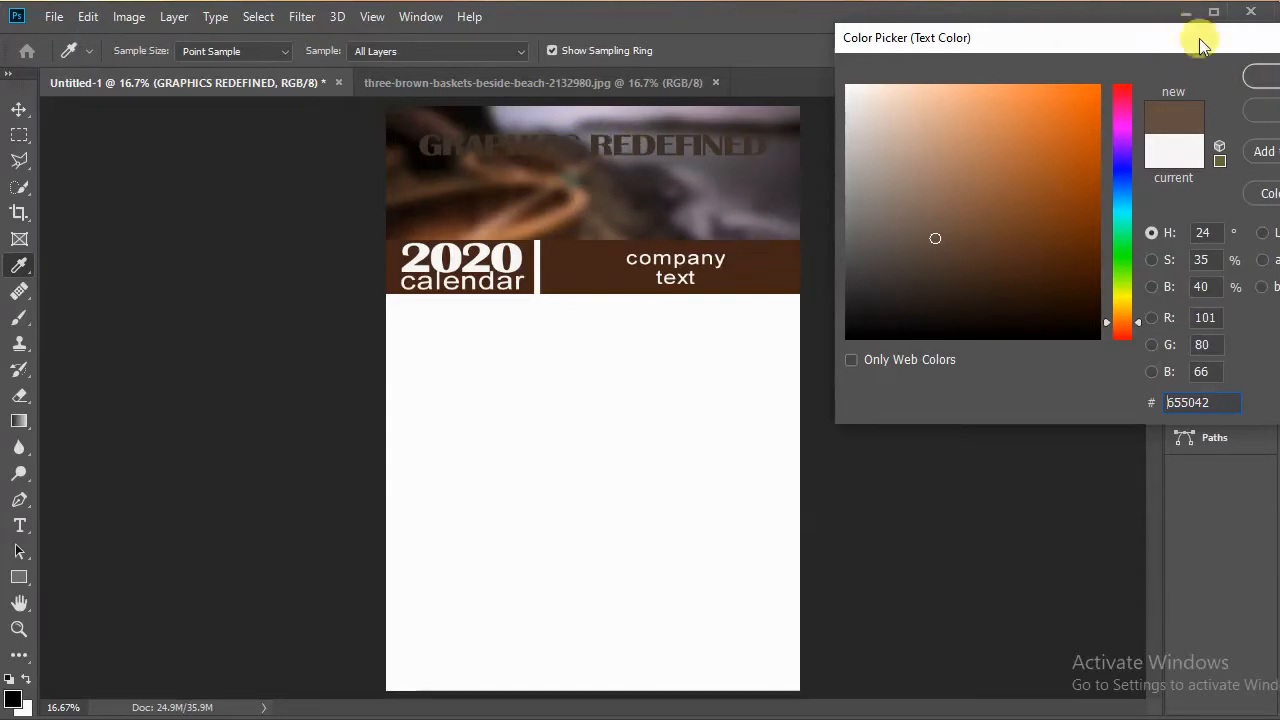
drag(1199, 38, 1064, 25)
click(1160, 64)
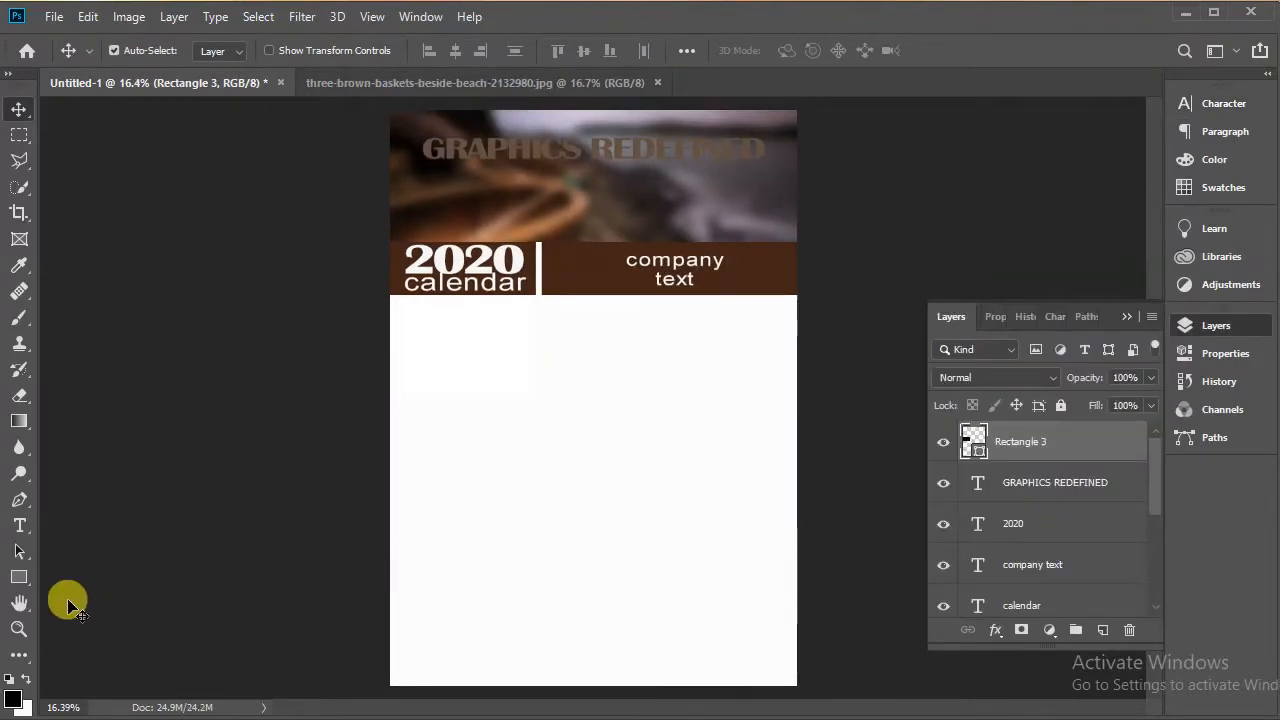
click(20, 580)
drag(22, 585, 95, 581)
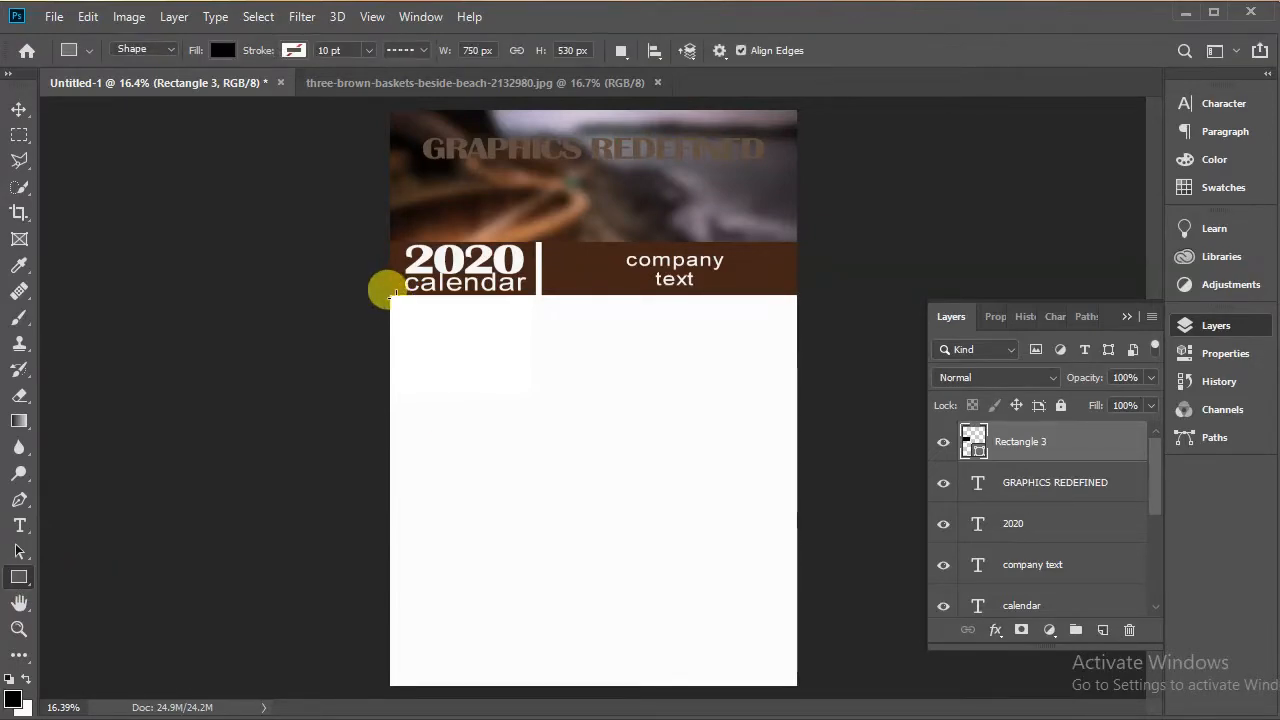
Step: Draw a black rectangle about 750 × 530 px just below the brown strip at the left edge
drag(388, 298, 526, 394)
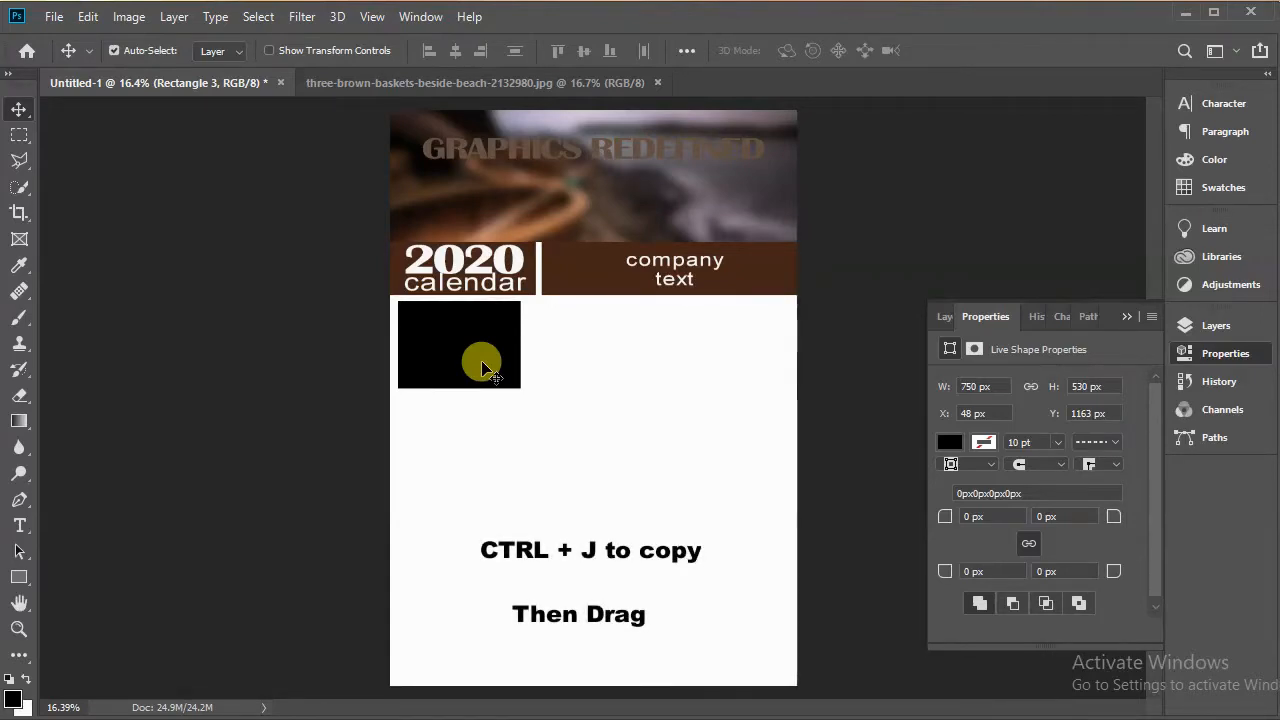
Step: Duplicate the rectangle repeatedly and arrange the copies into a grid of four rows of three boxes
key(ctrl+j)
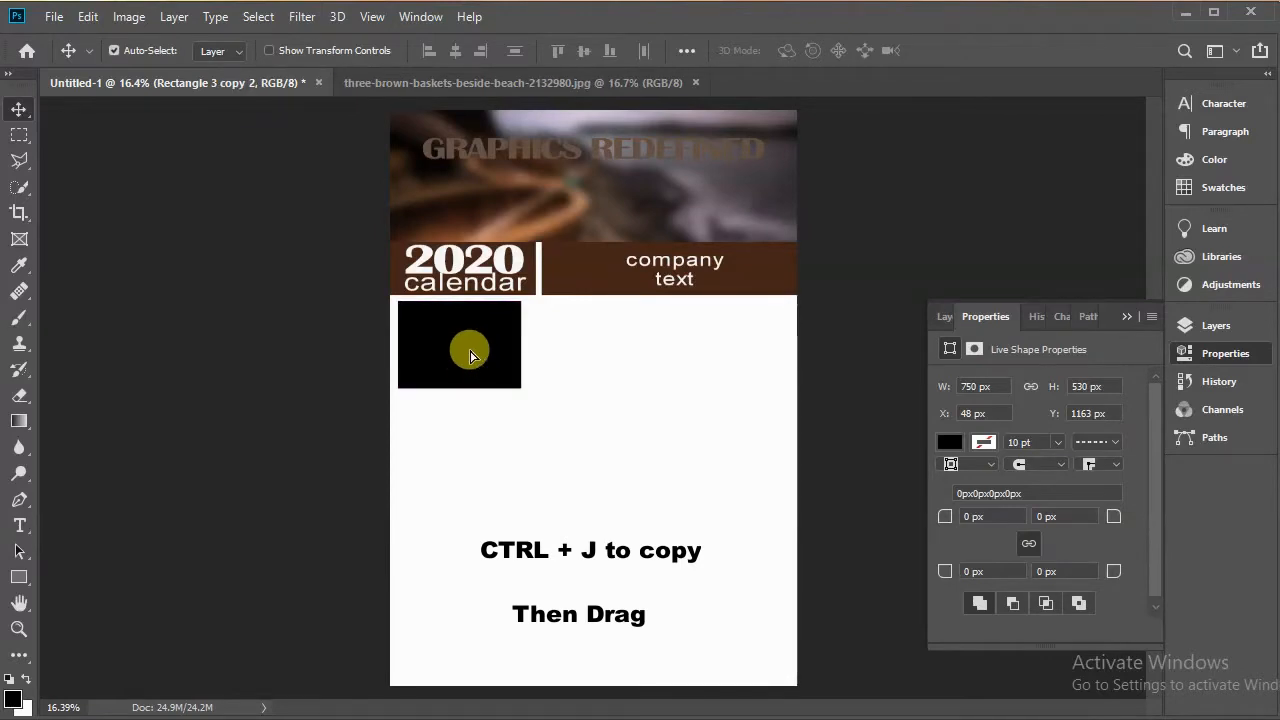
drag(470, 350, 586, 346)
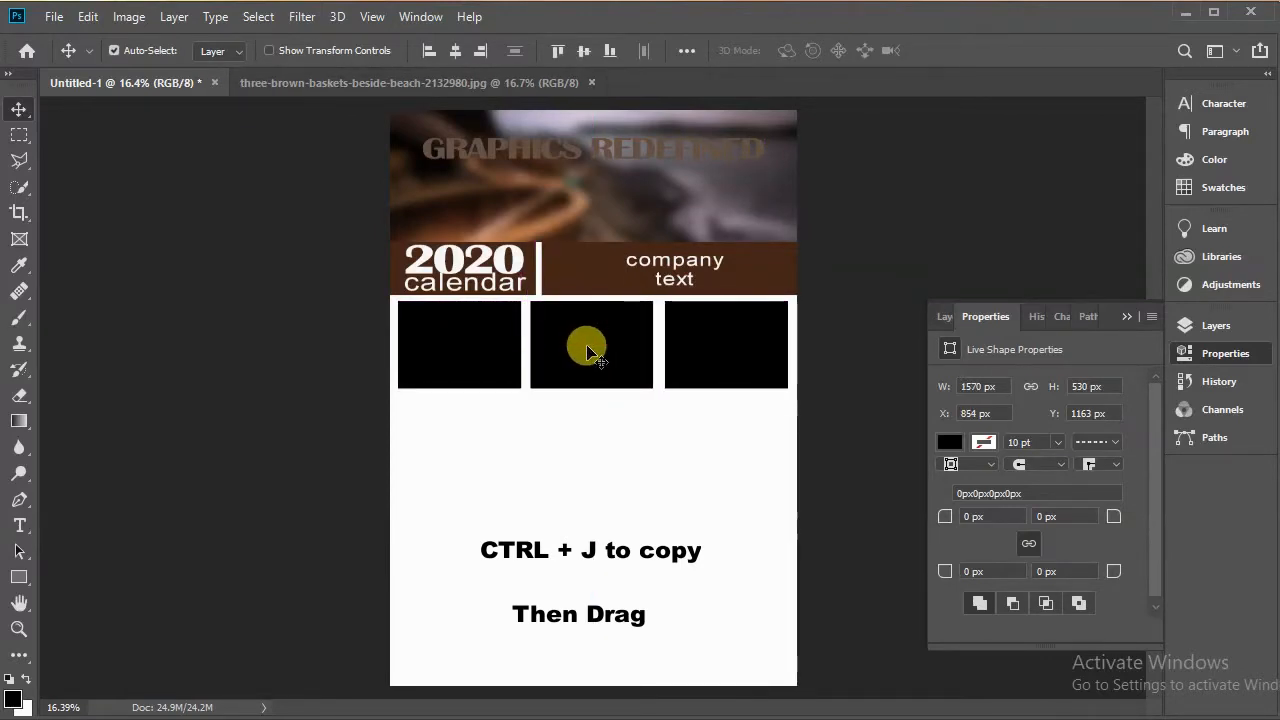
click(944, 316)
shift+click(1063, 520)
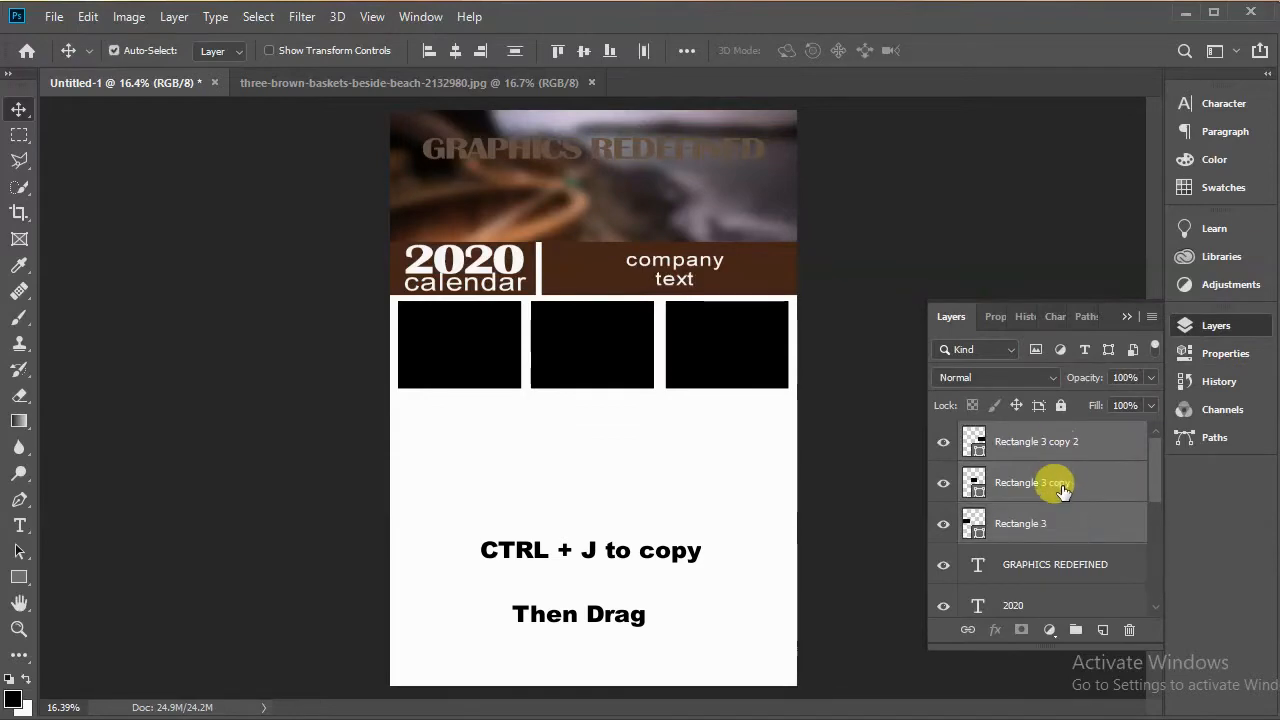
key(ctrl+j)
key(ctrl+j)
key(ctrl+j)
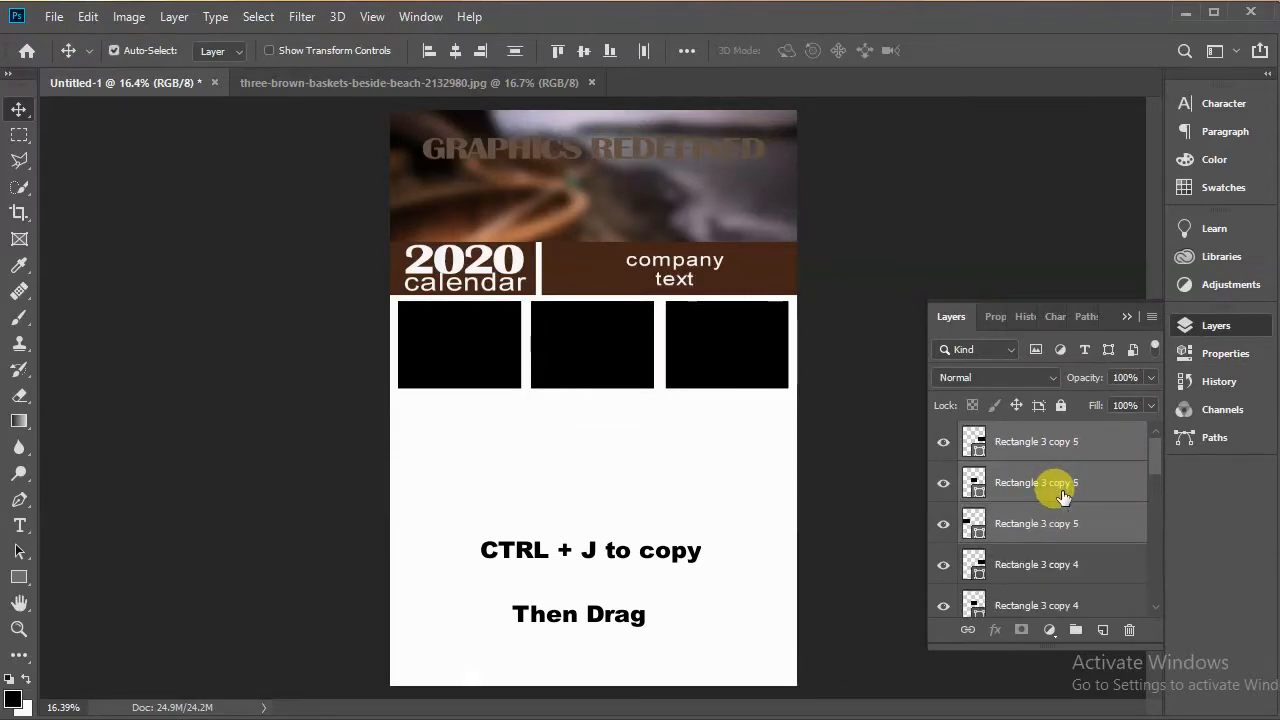
drag(729, 345, 700, 545)
scroll(1163, 526, down, 1)
shift+click(1057, 564)
scroll(1070, 514, down, 2)
click(1070, 514)
shift+click(1074, 556)
shift+click(1080, 600)
drag(733, 349, 730, 637)
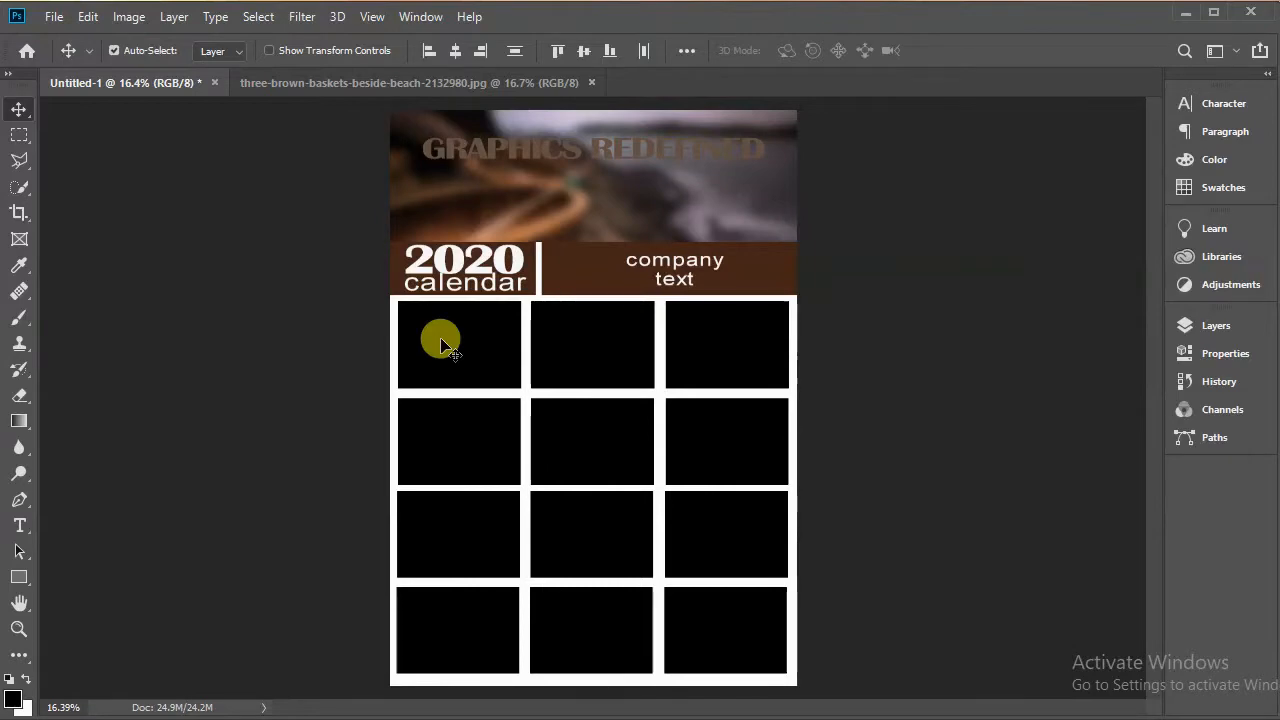
Step: Delete all the rectangle copies, keeping only the original Rectangle 3 layer
click(1225, 325)
key(Delete)
key(Delete)
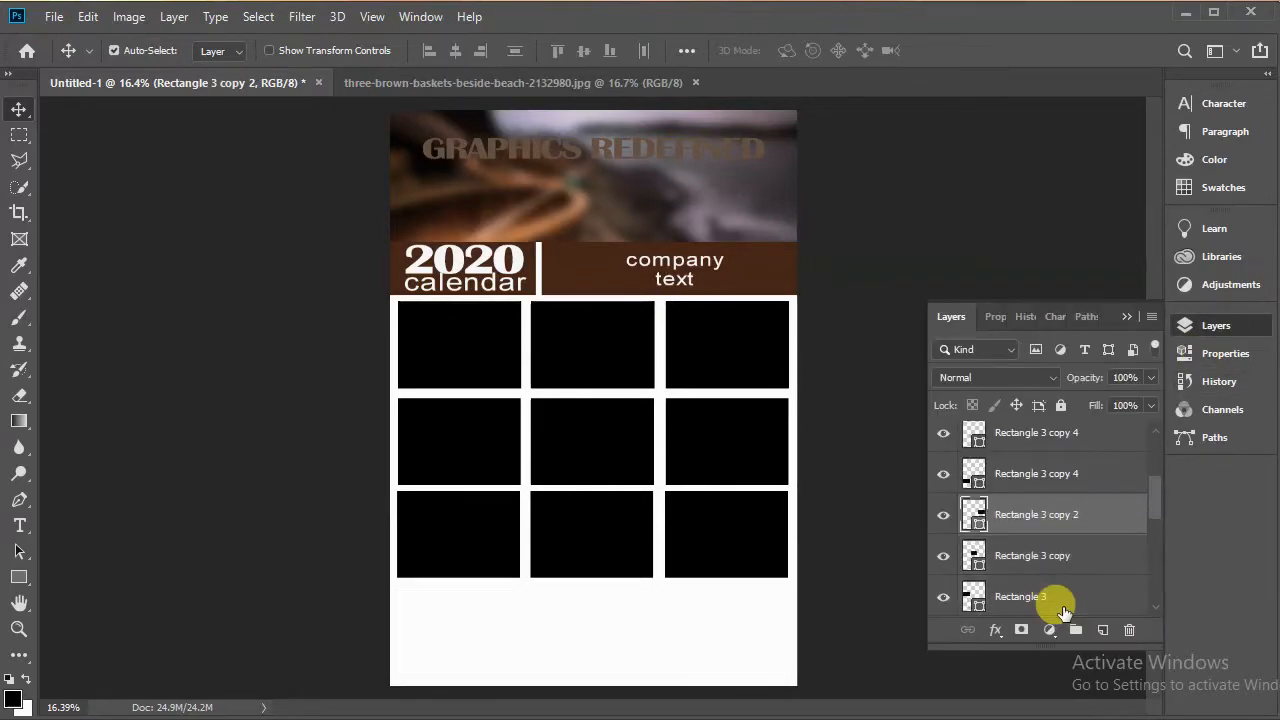
click(1065, 560)
click(1000, 514)
key(Delete)
key(Delete)
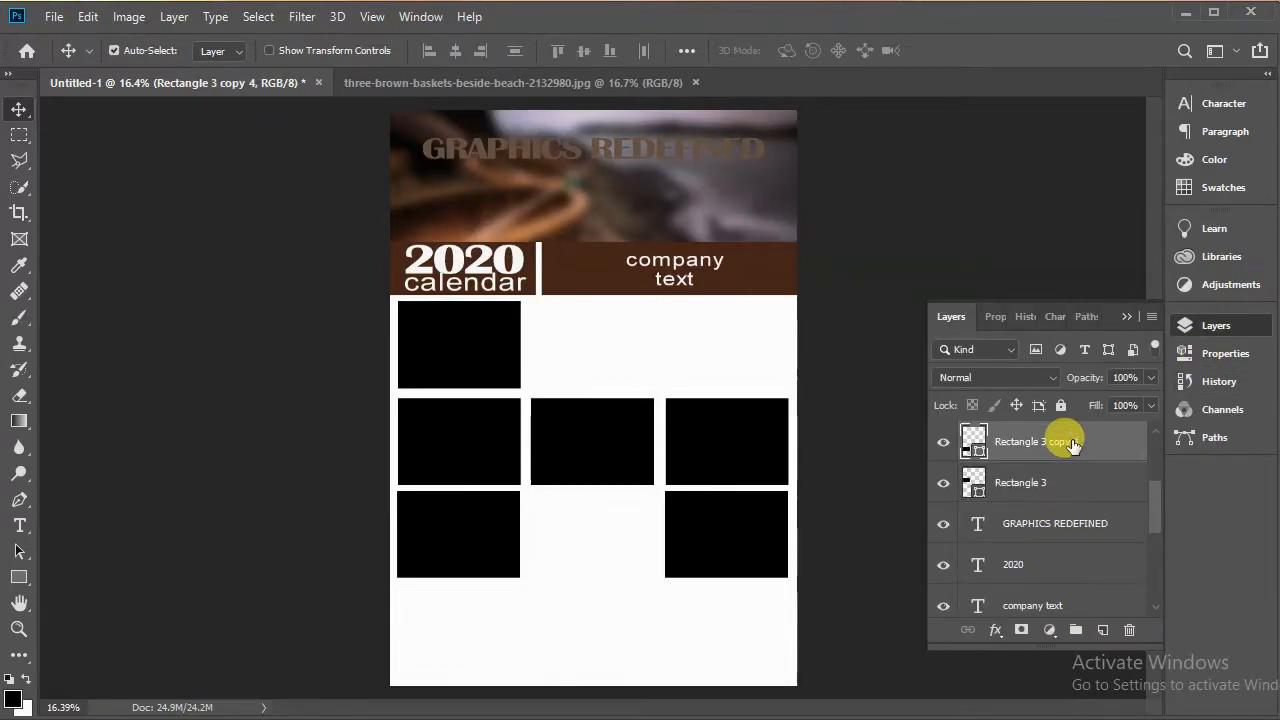
key(Delete)
click(1066, 442)
key(Delete)
key(Delete)
key(Delete)
key(Delete)
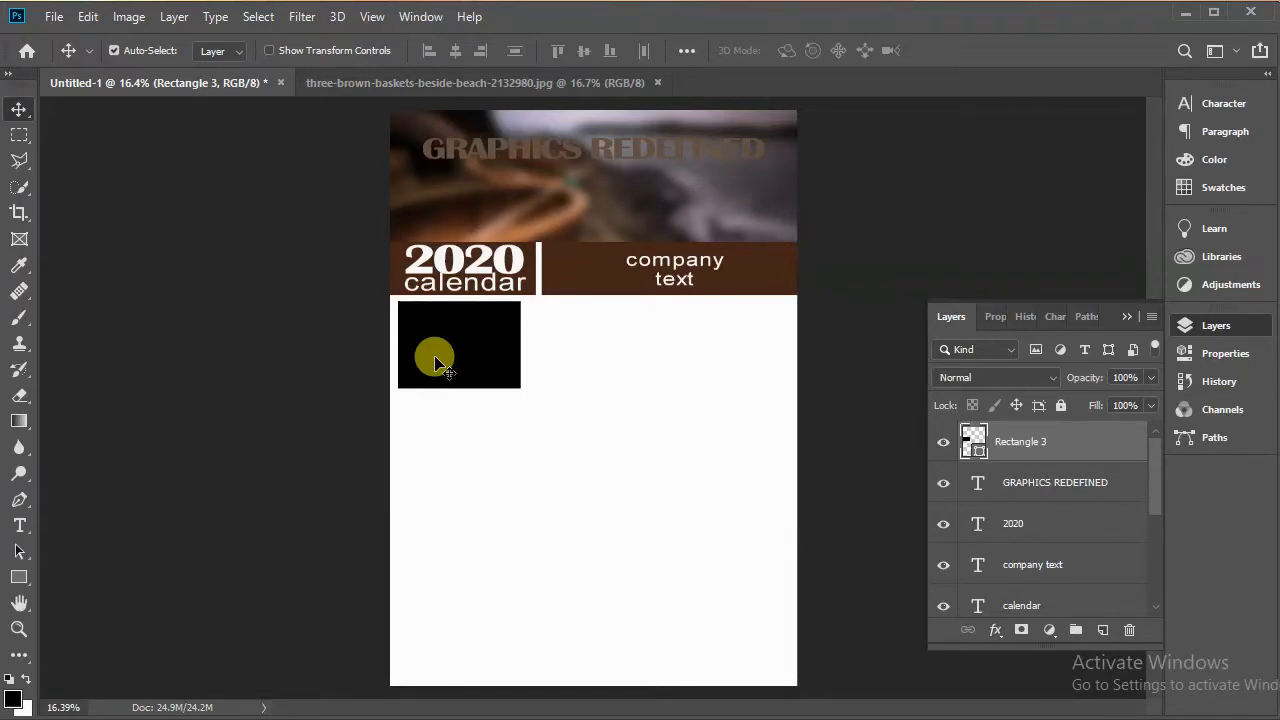
Step: Set the rectangle's fill colour to white
scroll(435, 360, up, 5)
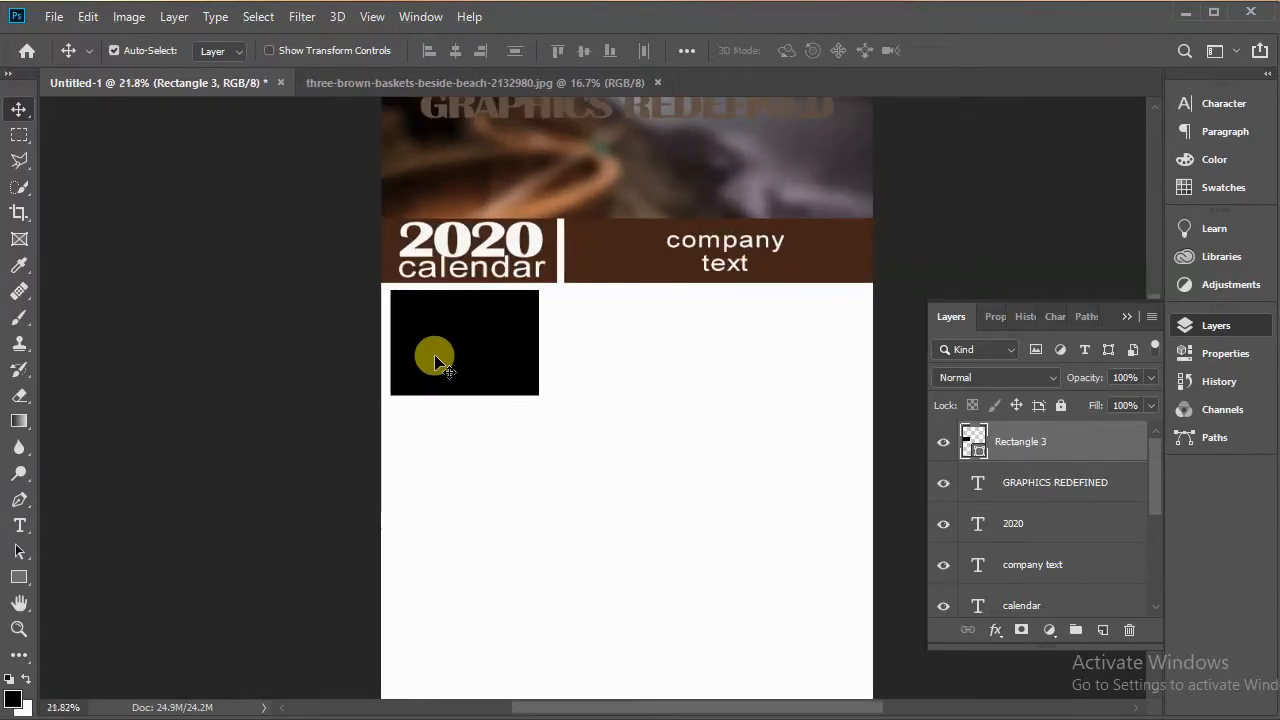
scroll(435, 360, up, 3)
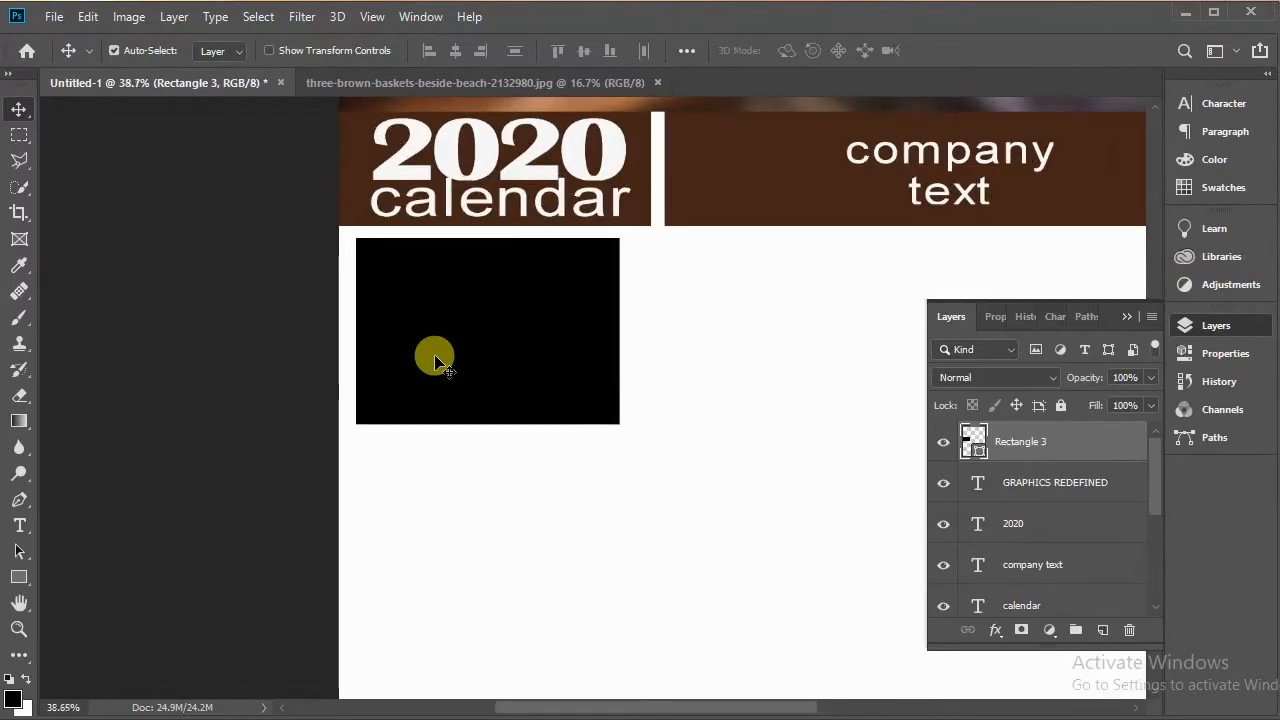
scroll(437, 361, up, 2)
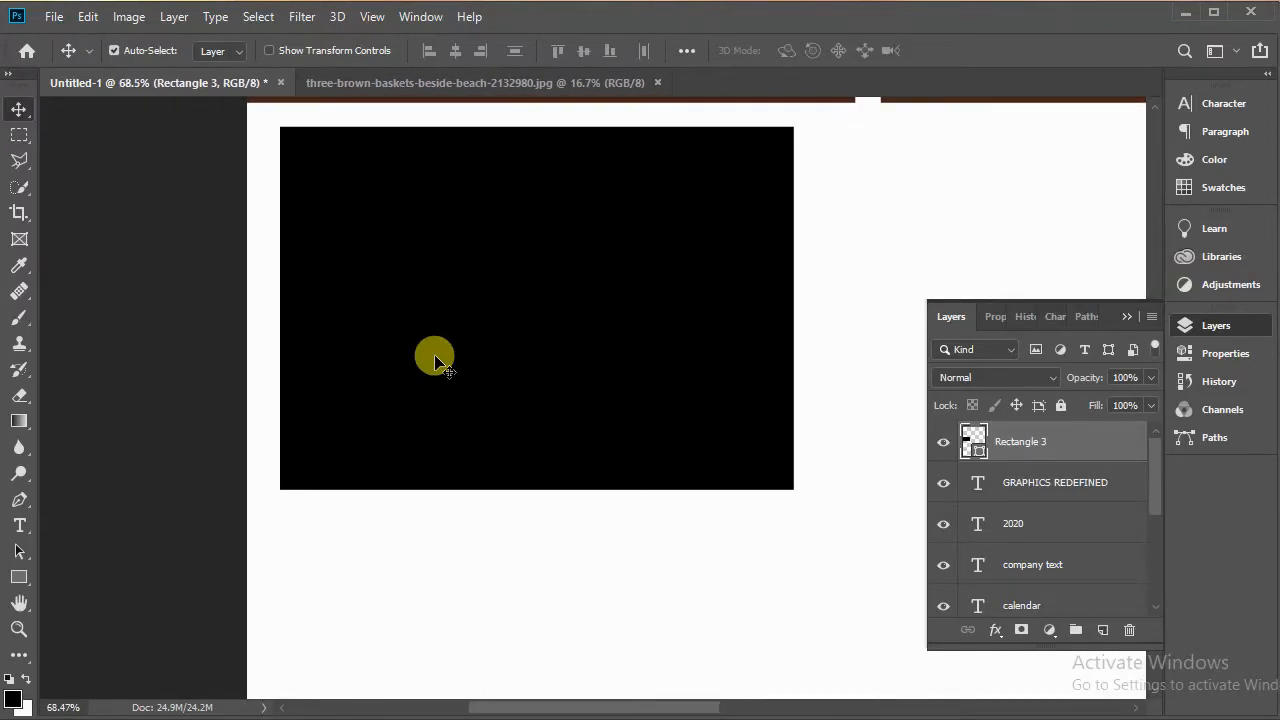
scroll(437, 361, up, 2)
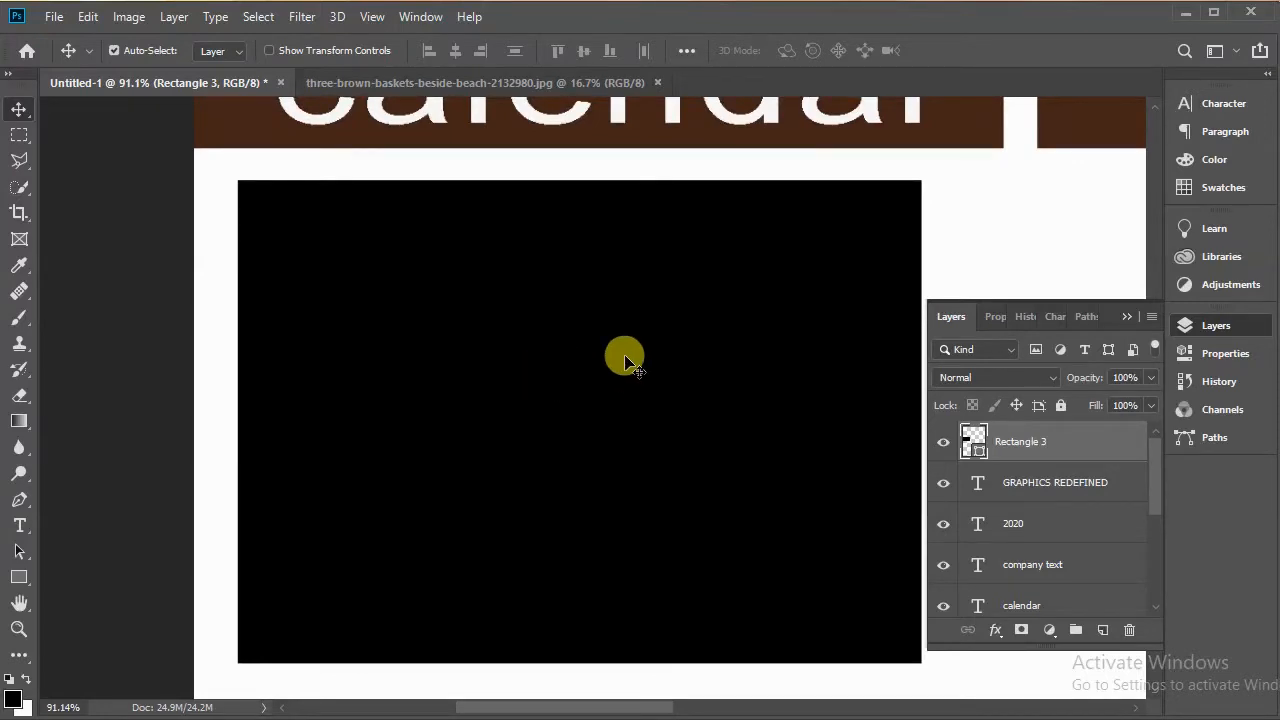
click(993, 318)
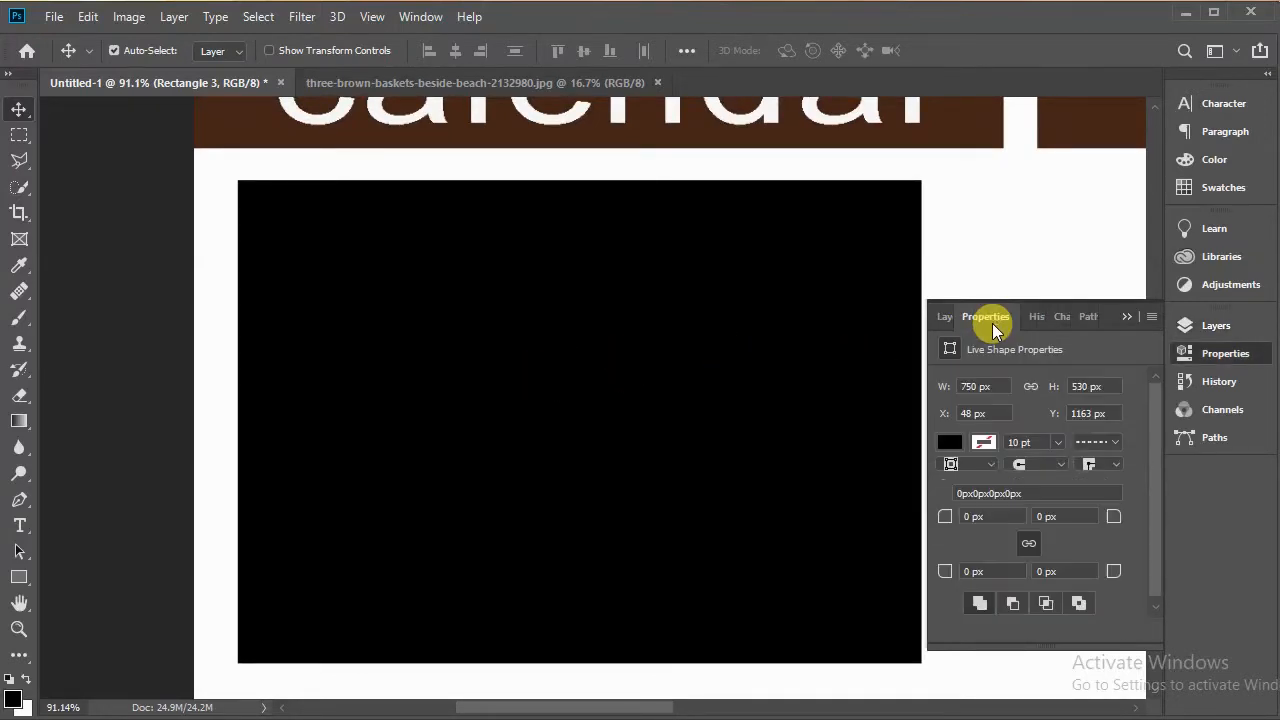
click(955, 447)
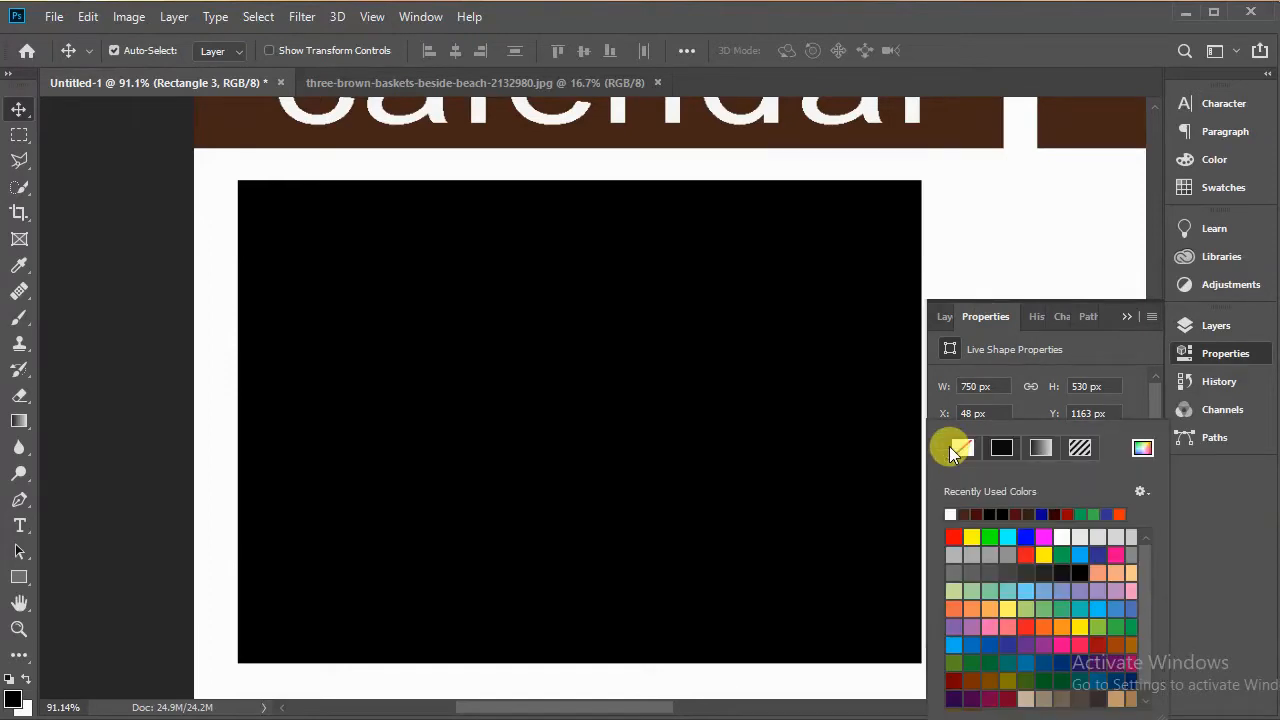
click(951, 513)
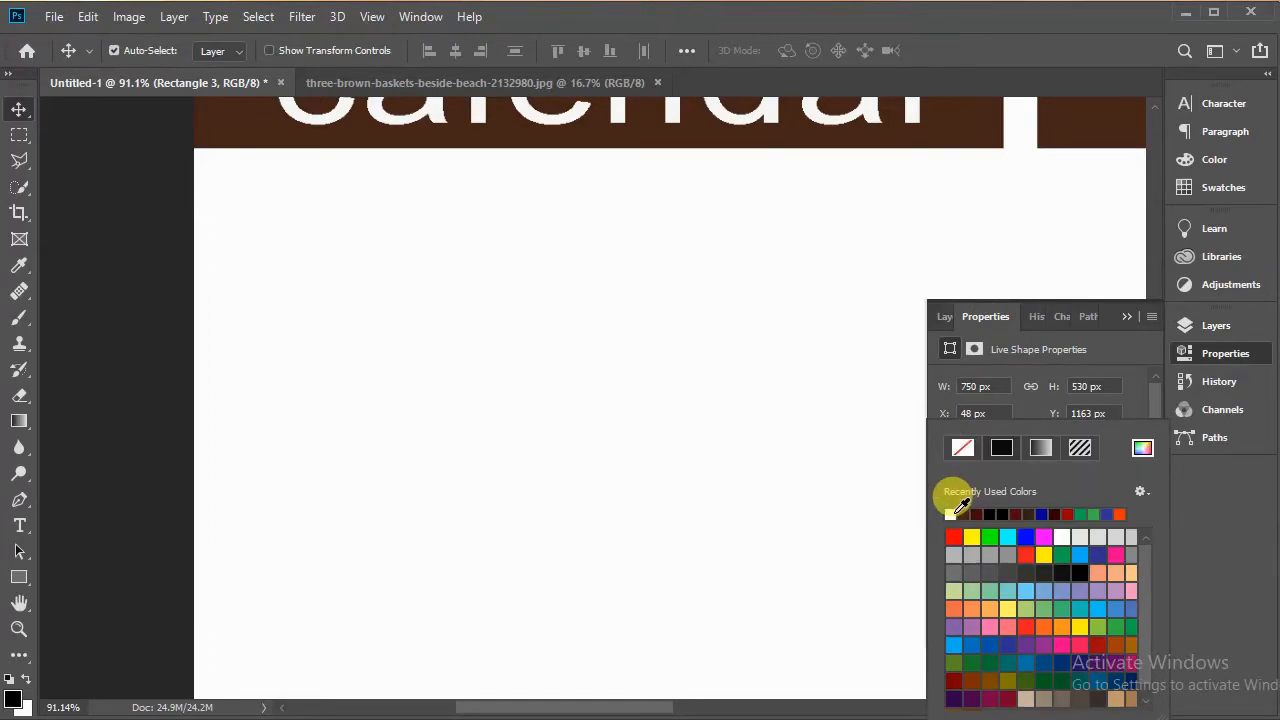
Step: Add a Drop Shadow to the rectangle: Multiply, 30% opacity, 90° angle, distance 6 px, spread 5%, size 30 px
click(943, 330)
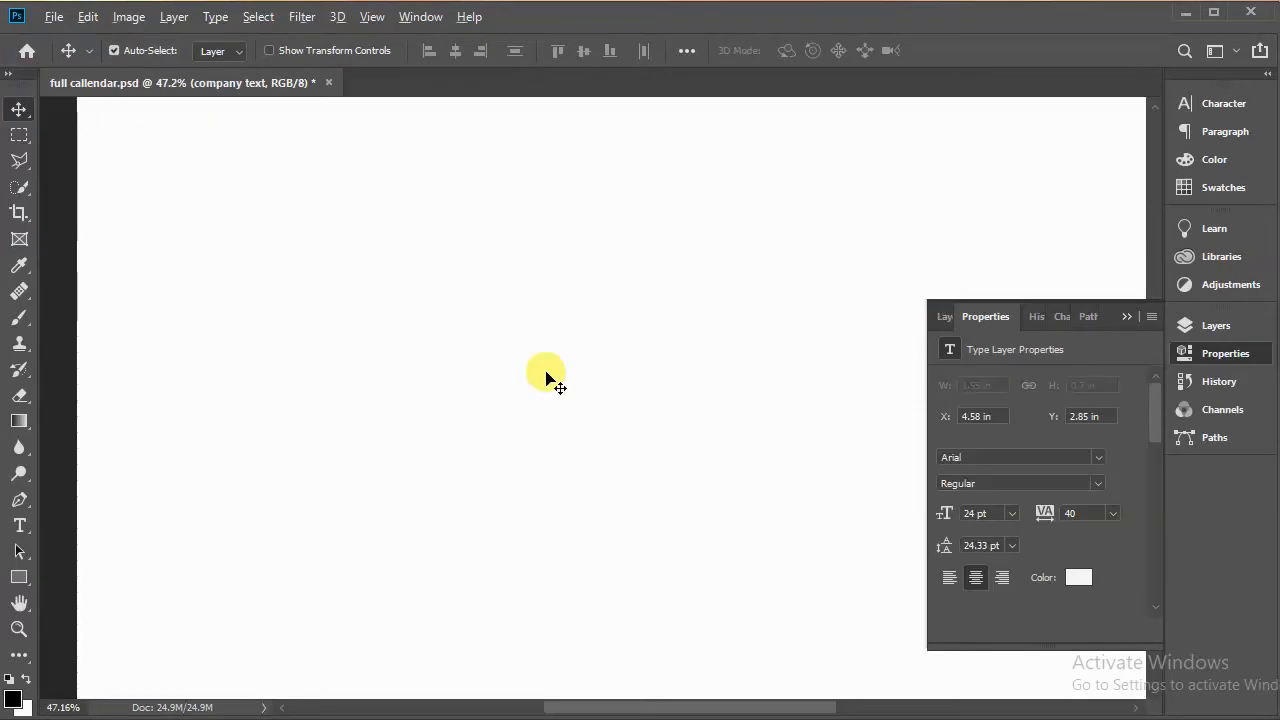
scroll(545, 378, down, 1)
scroll(545, 378, down, 1)
scroll(545, 378, down, 4)
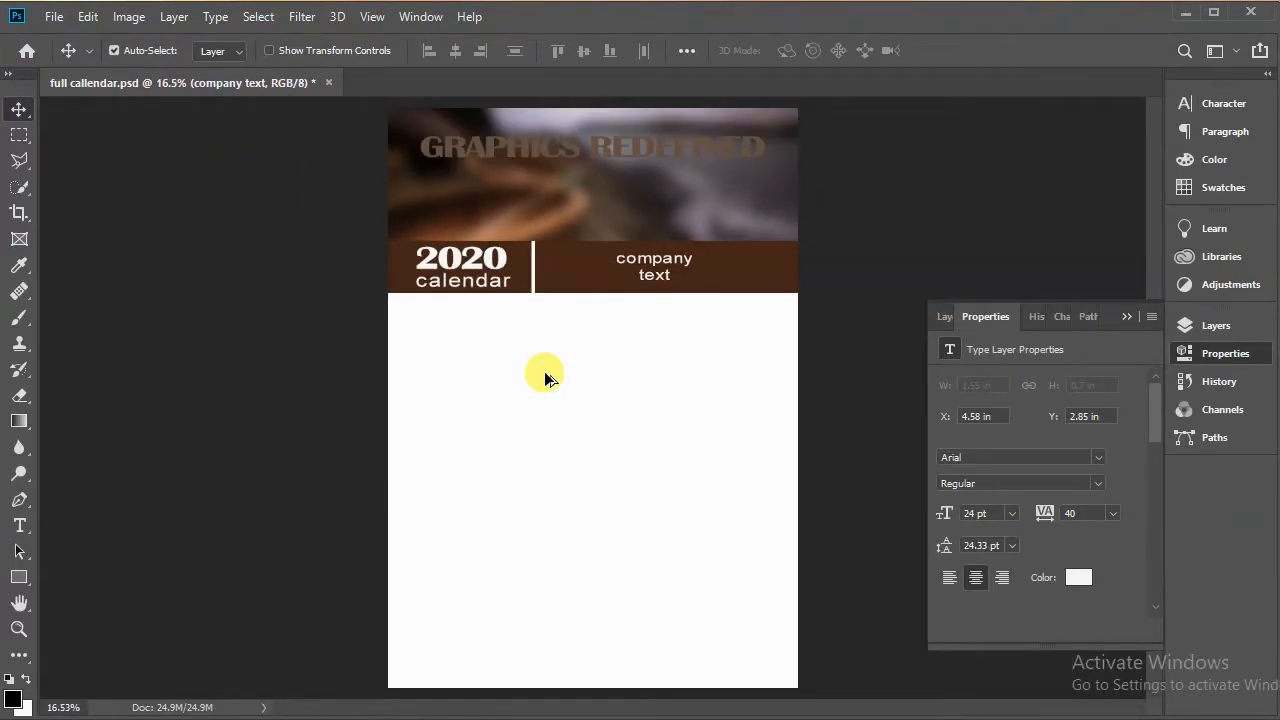
click(946, 317)
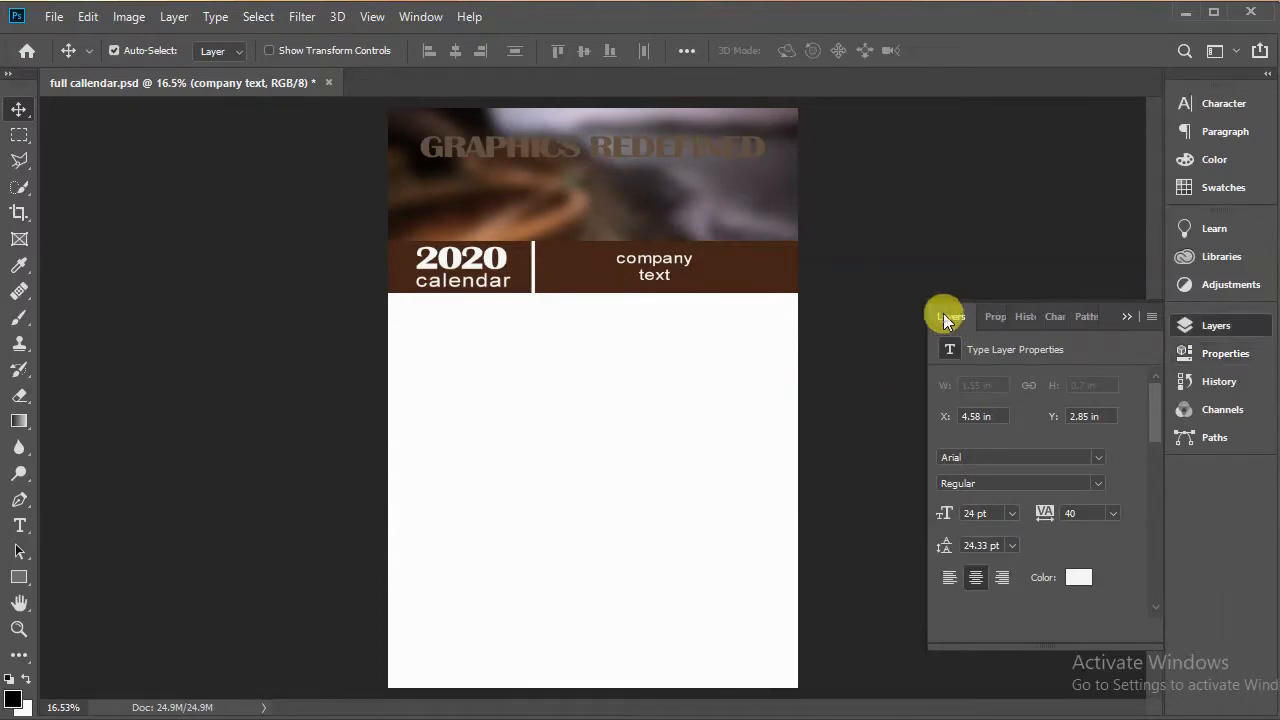
click(469, 349)
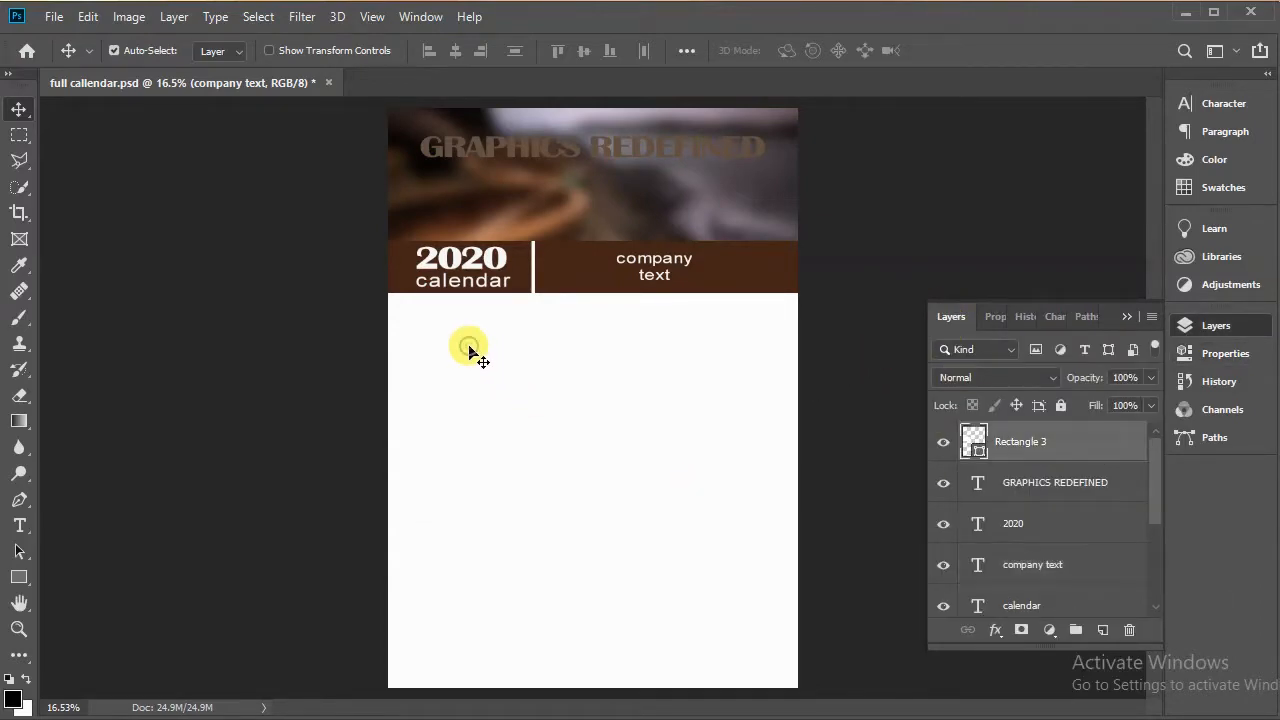
right_click(1083, 441)
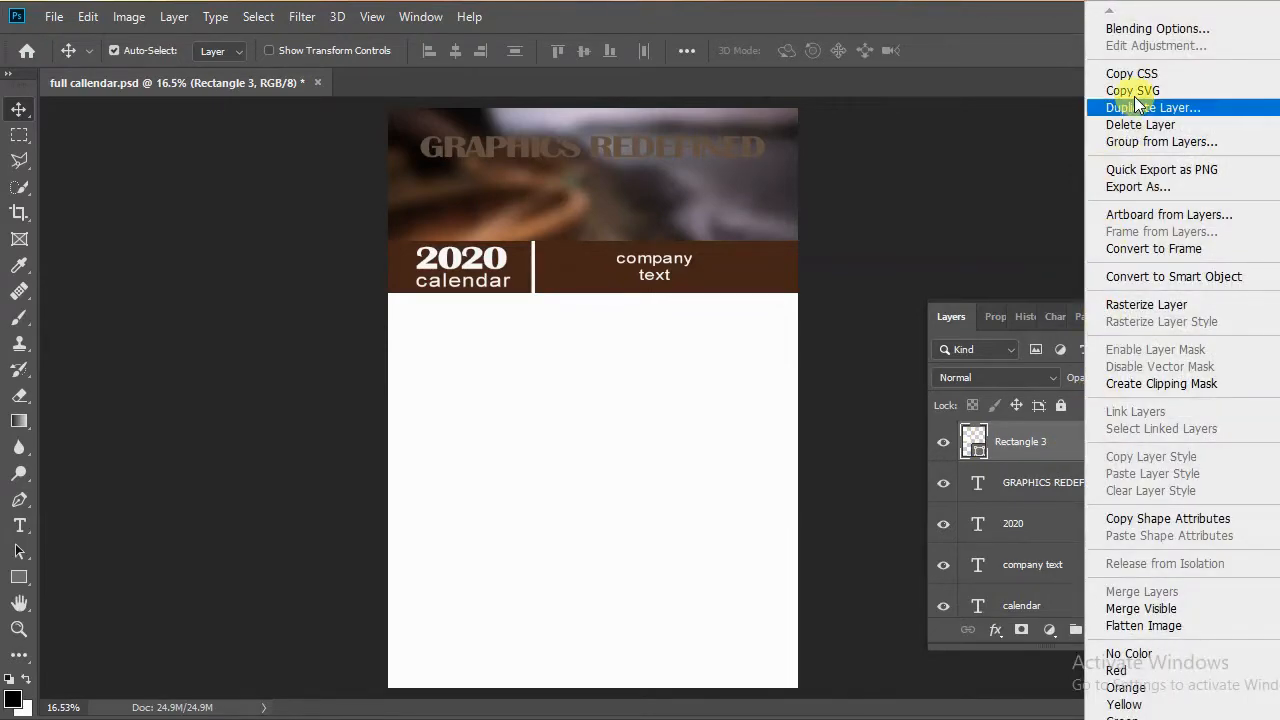
click(1150, 29)
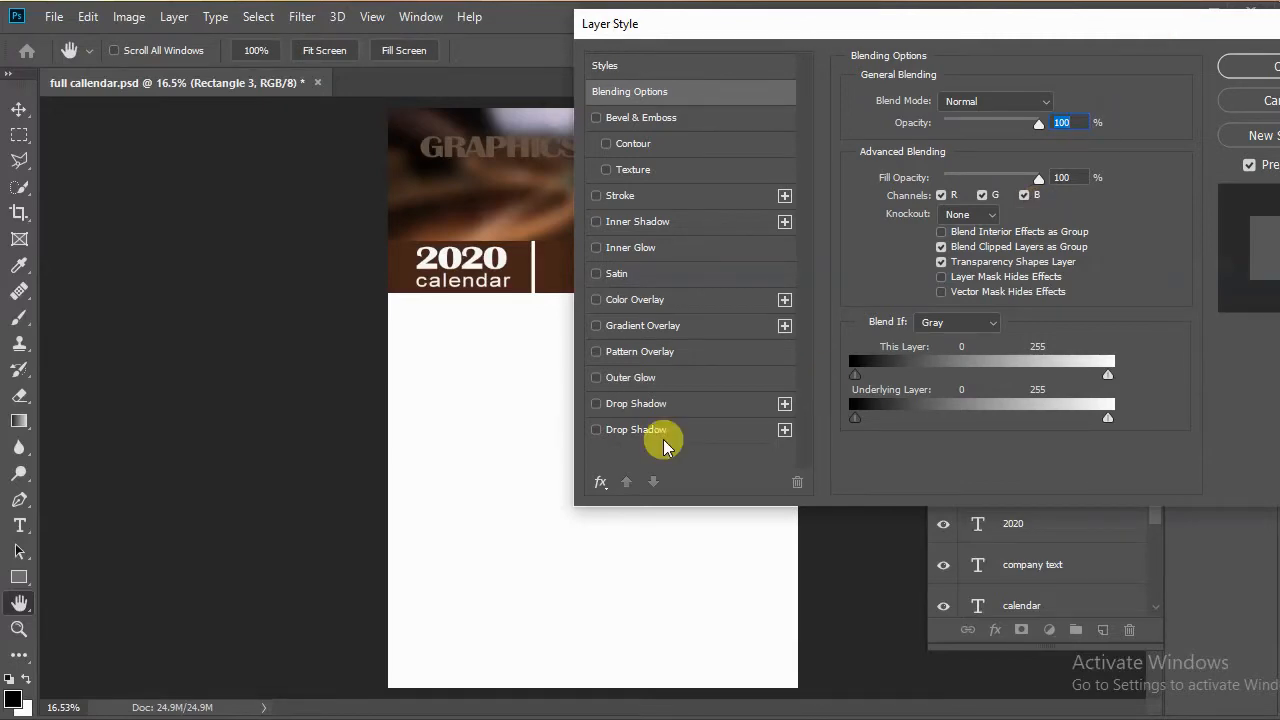
click(637, 432)
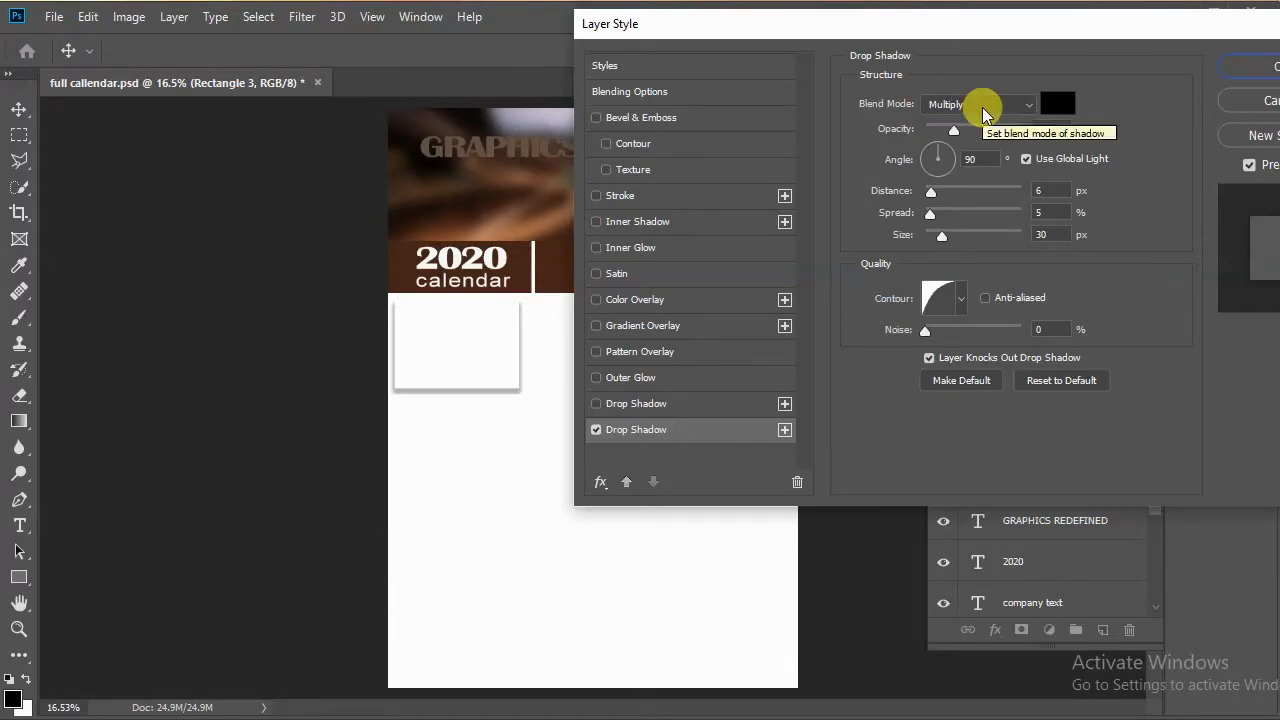
click(1100, 37)
drag(1068, 57, 1025, 64)
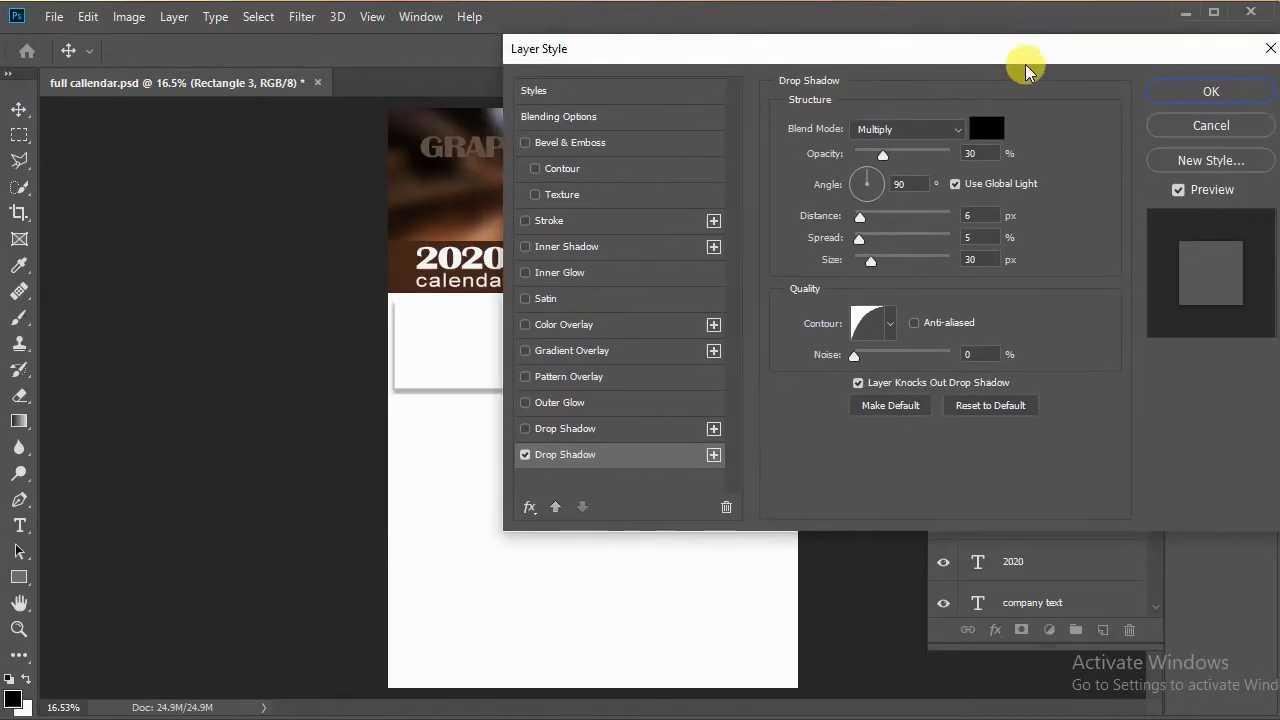
click(1174, 94)
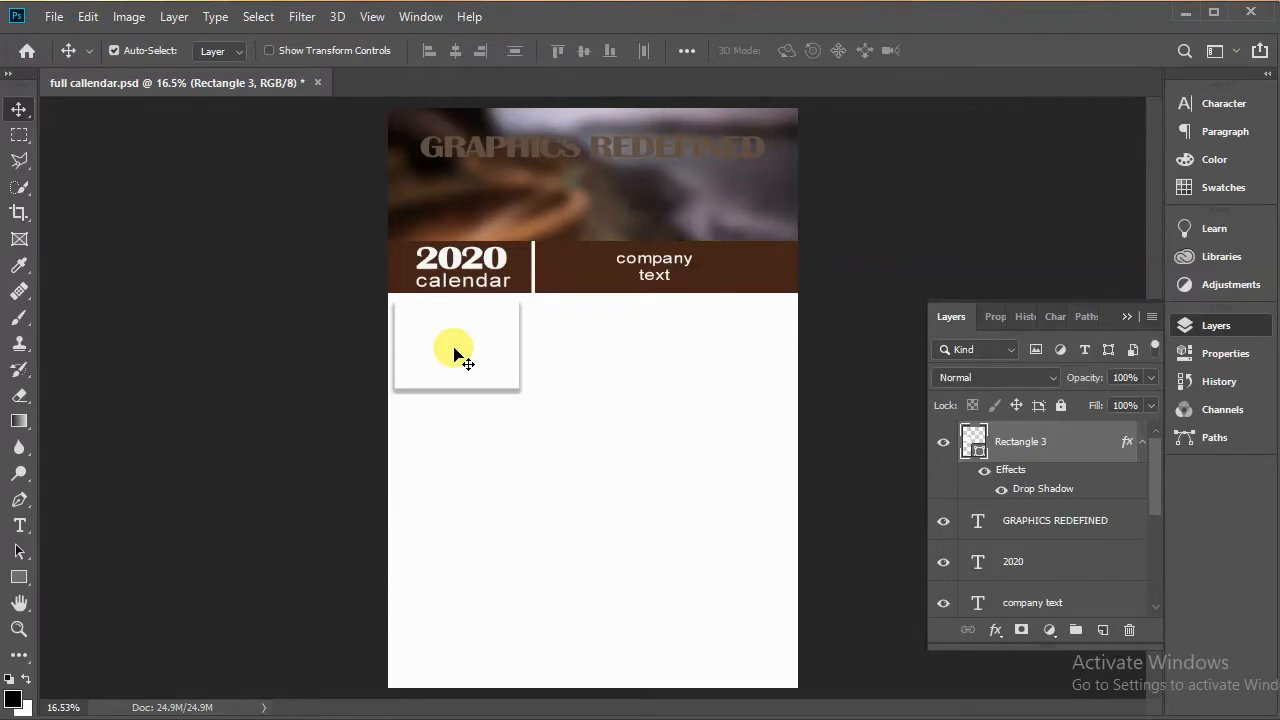
Step: Zoom in on the first box and add a text layer reading JANUARY beside it, coloured black
scroll(455, 355, up, 5)
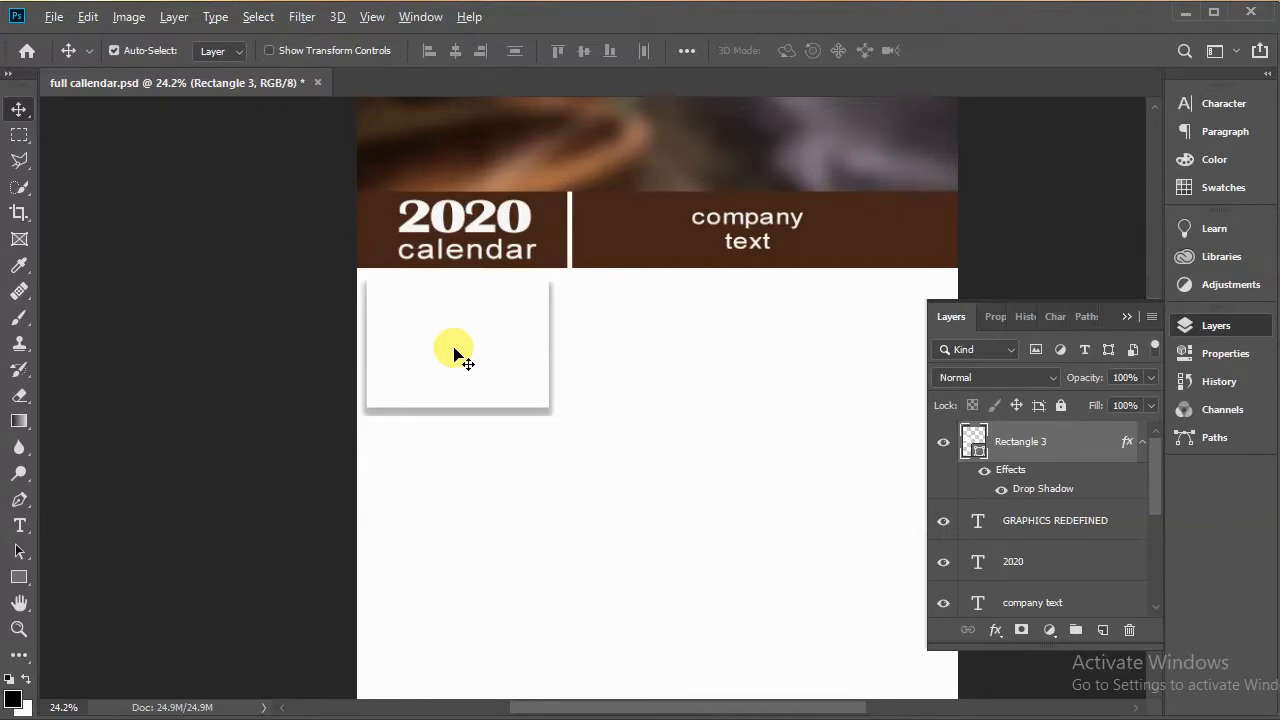
scroll(455, 355, up, 7)
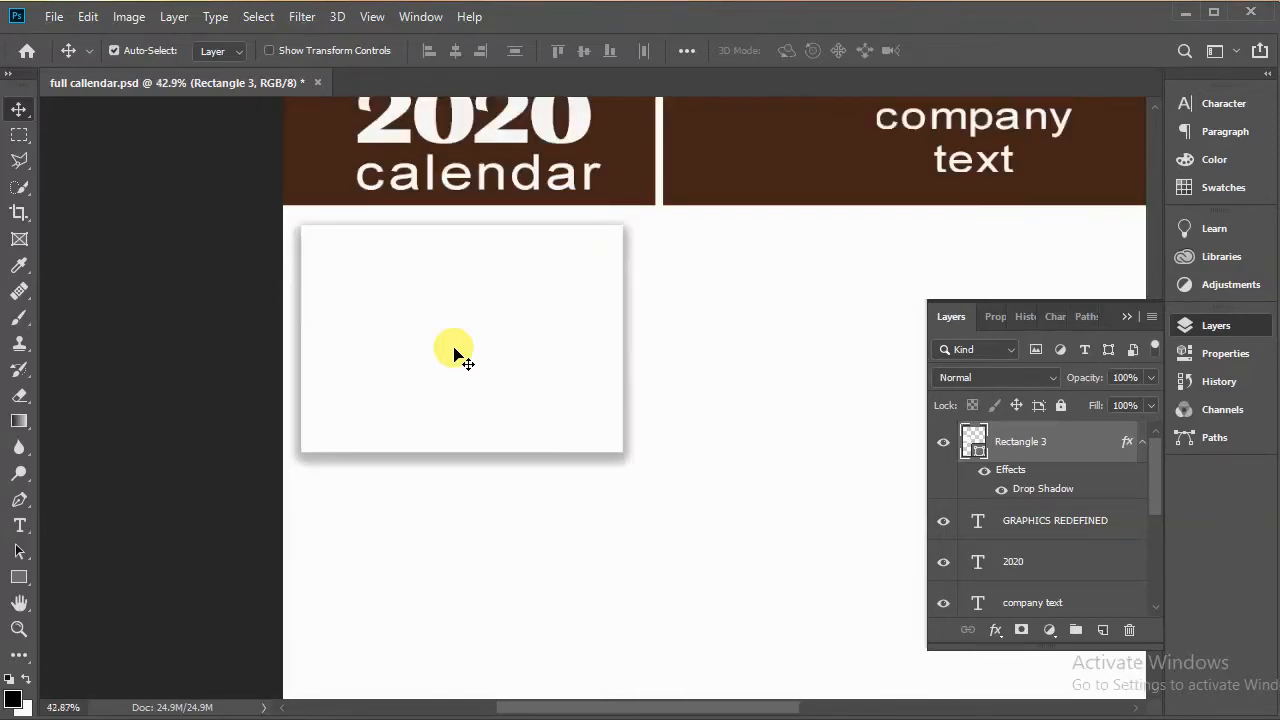
scroll(455, 355, up, 4)
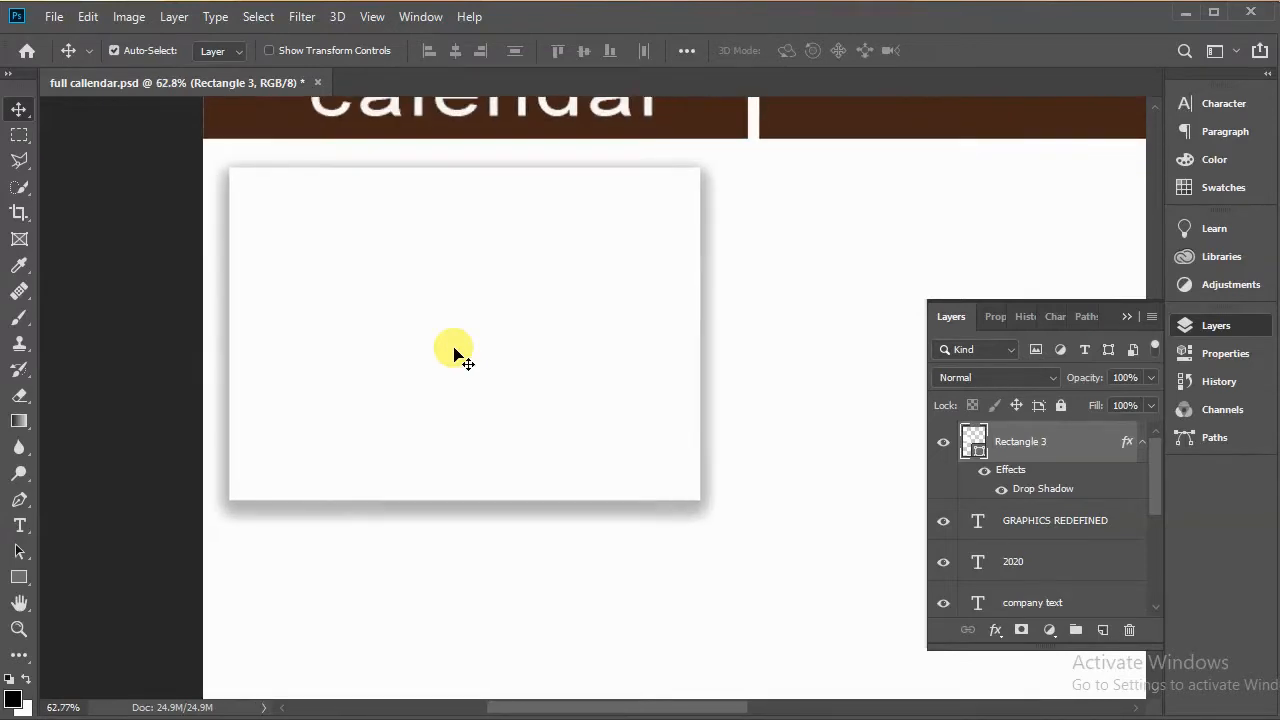
scroll(455, 355, up, 2)
scroll(455, 355, down, 4)
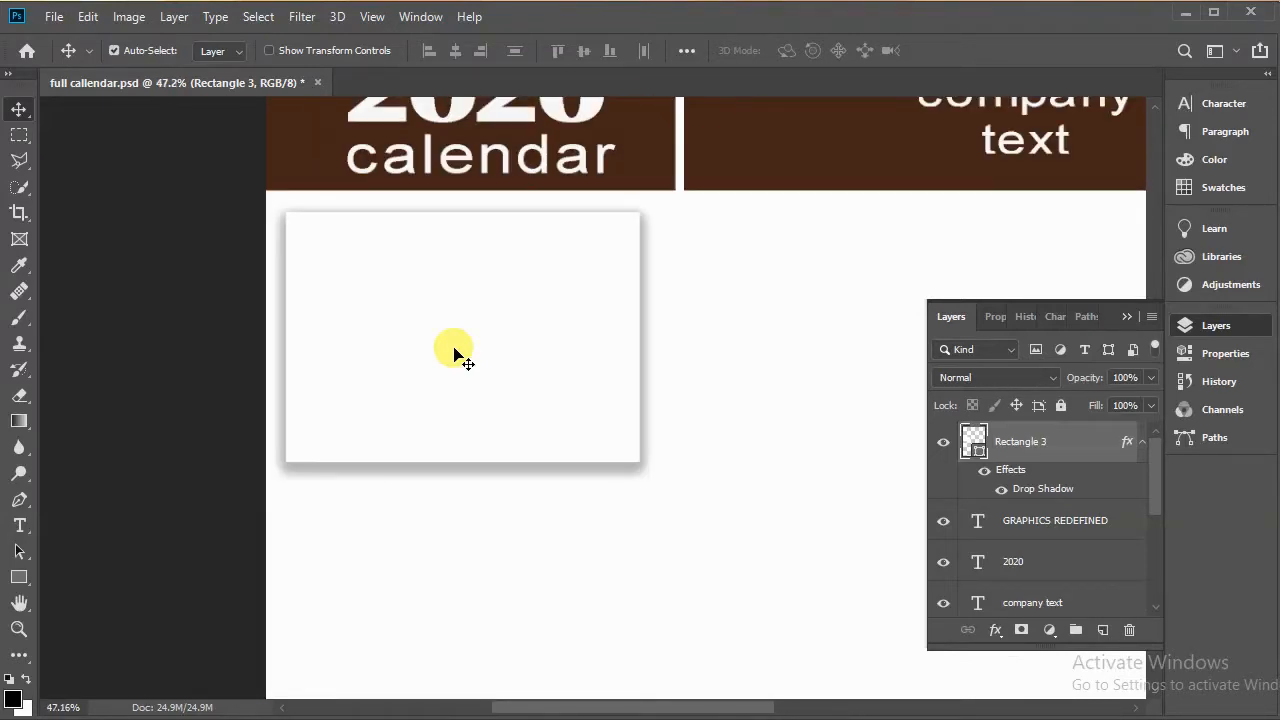
scroll(455, 355, up, 2)
scroll(455, 355, up, 3)
scroll(455, 355, down, 3)
scroll(455, 355, up, 2)
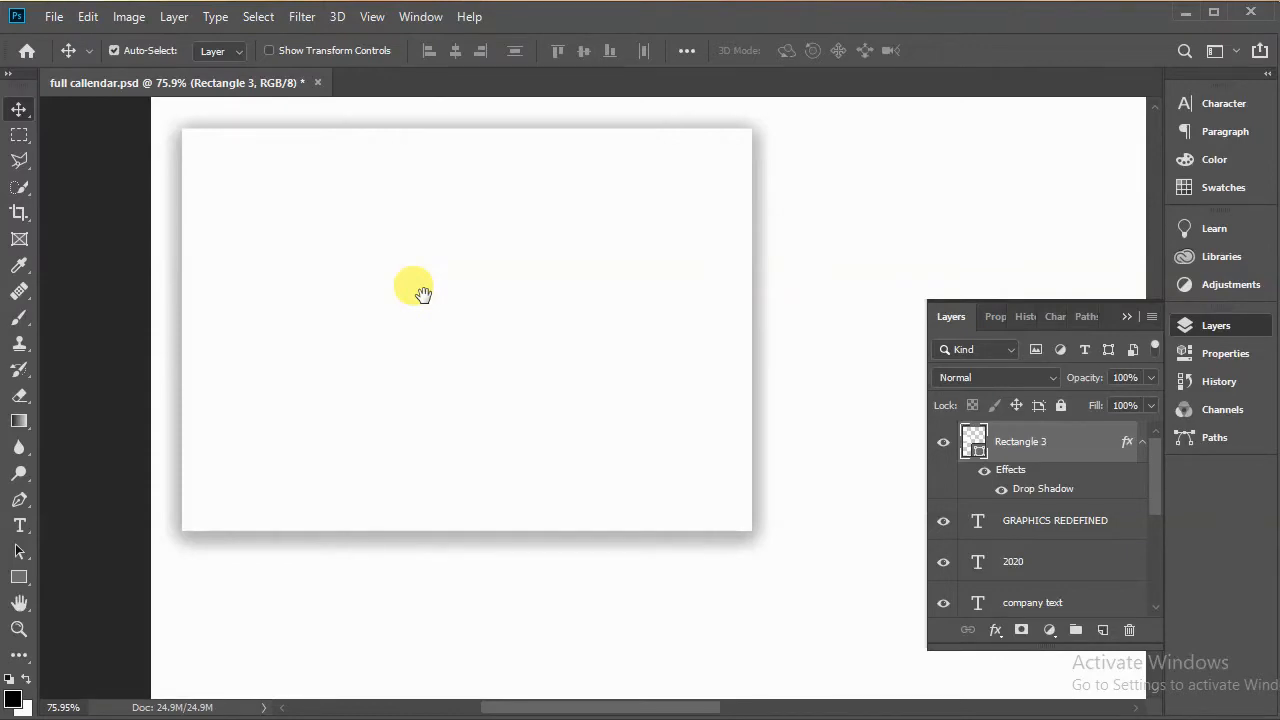
drag(424, 295, 443, 366)
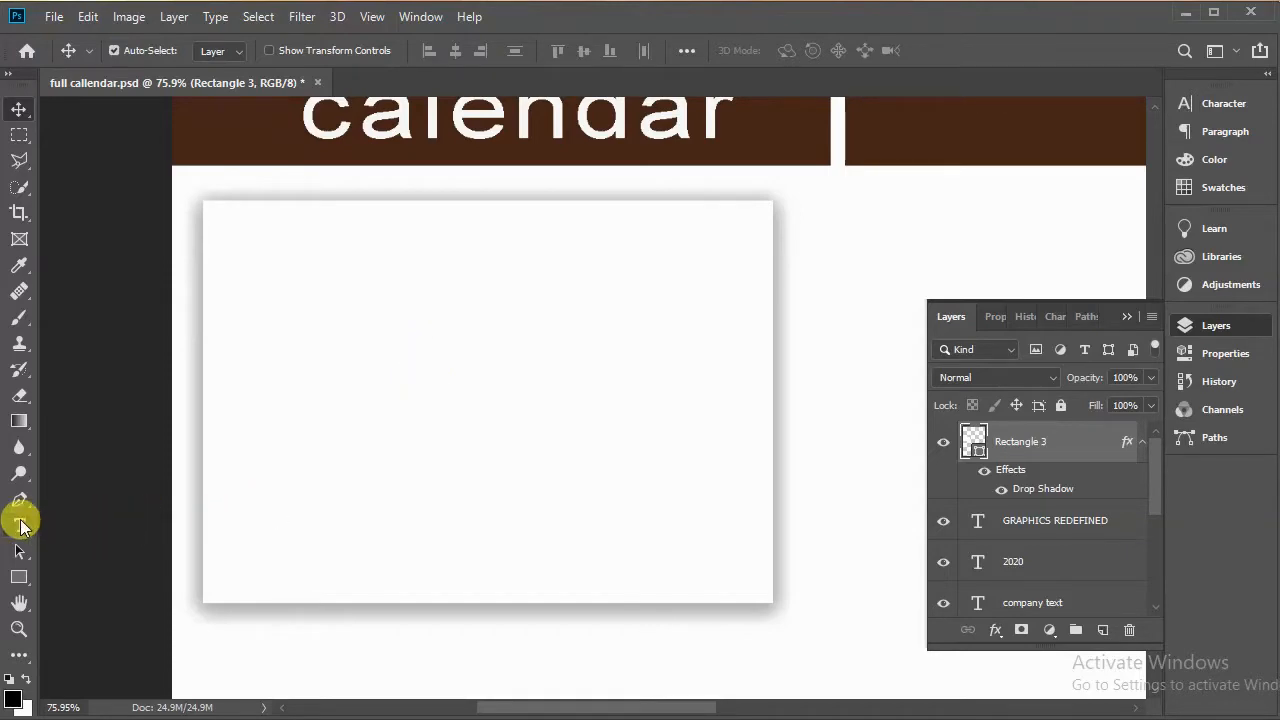
click(20, 525)
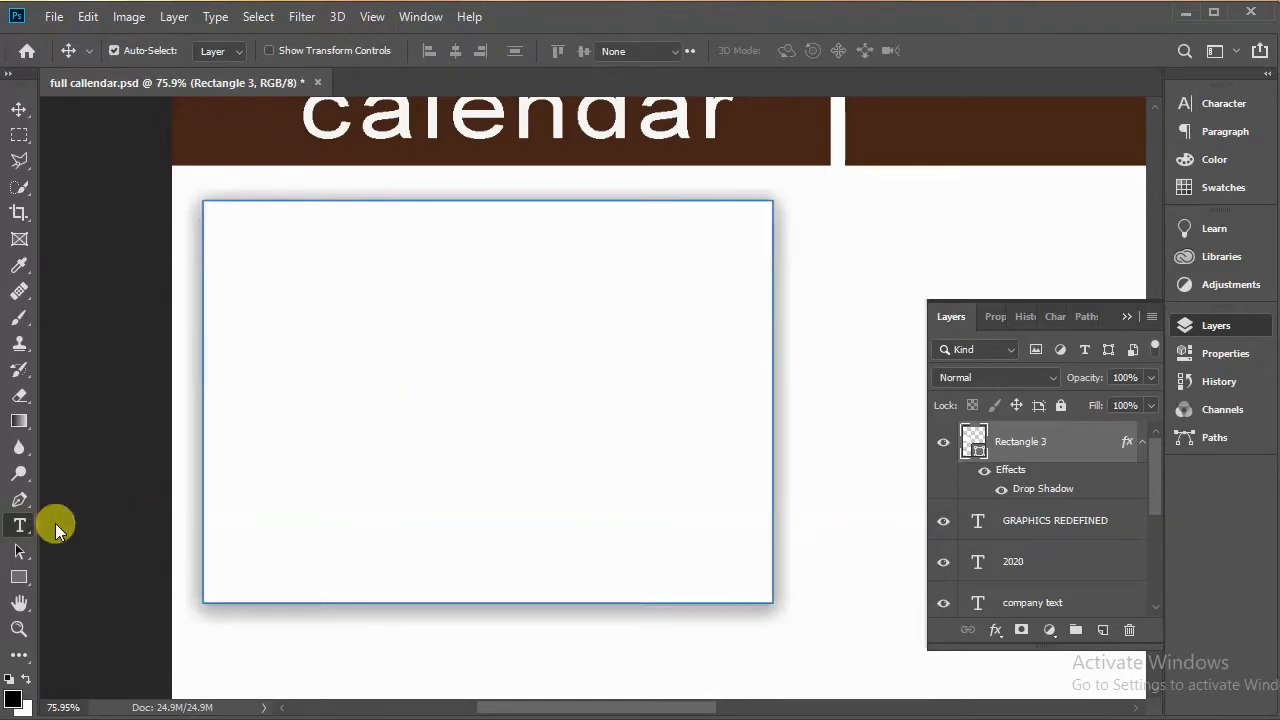
click(849, 212)
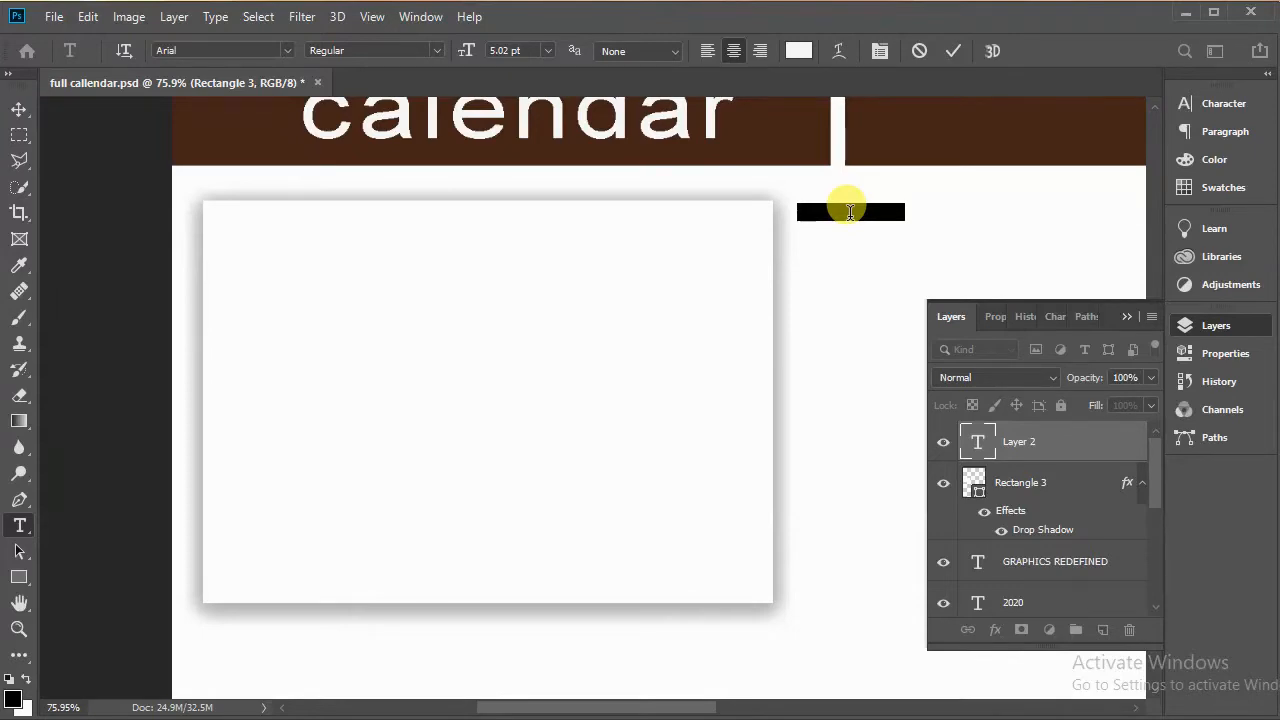
text(JANUA)
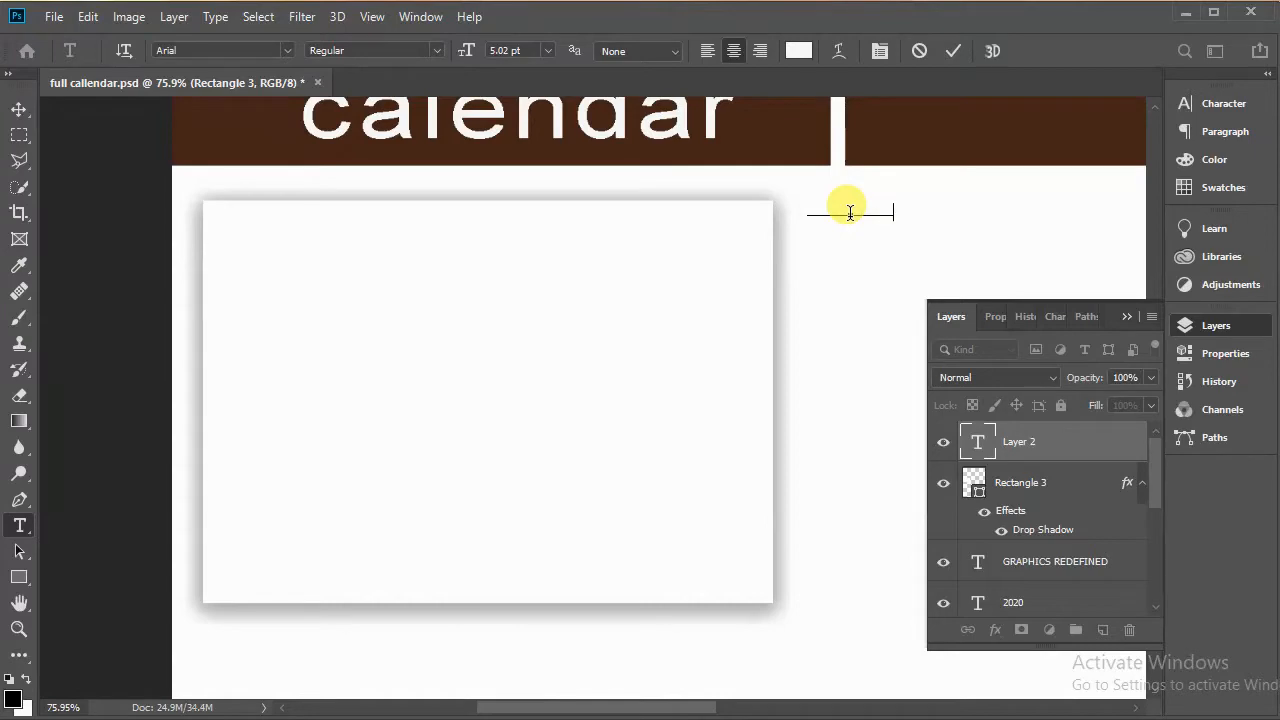
double_click(844, 211)
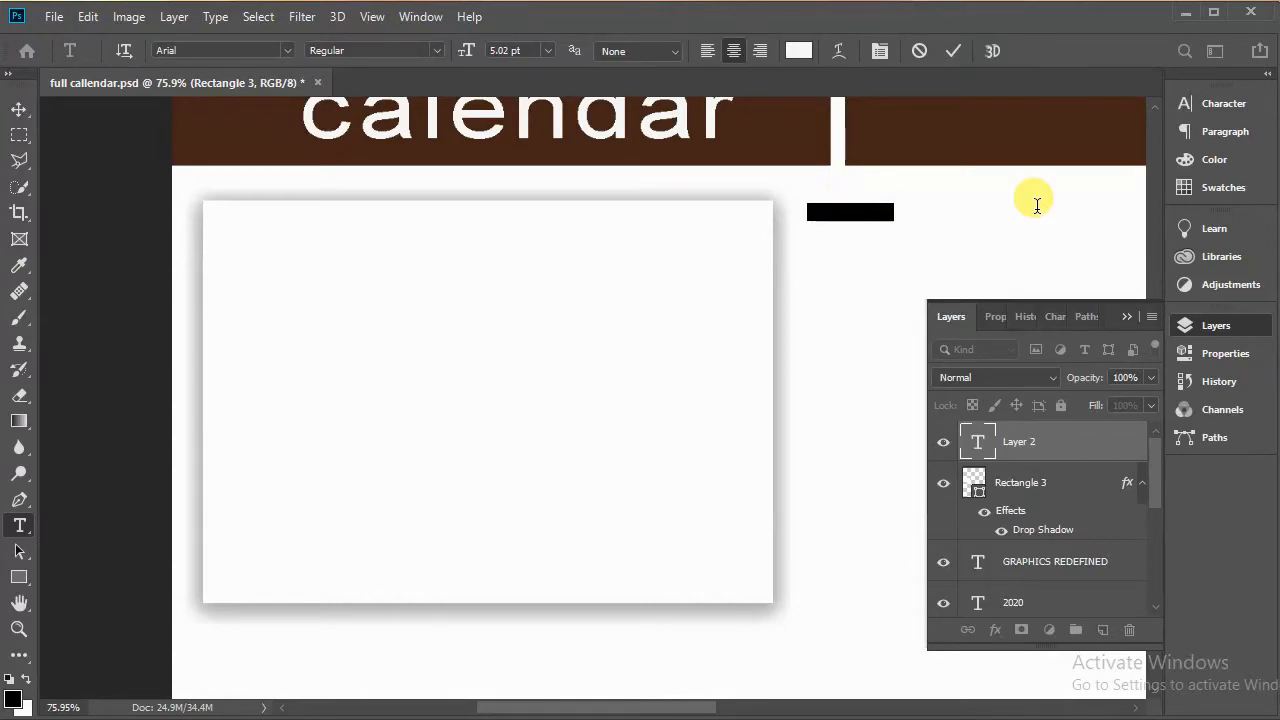
click(1245, 103)
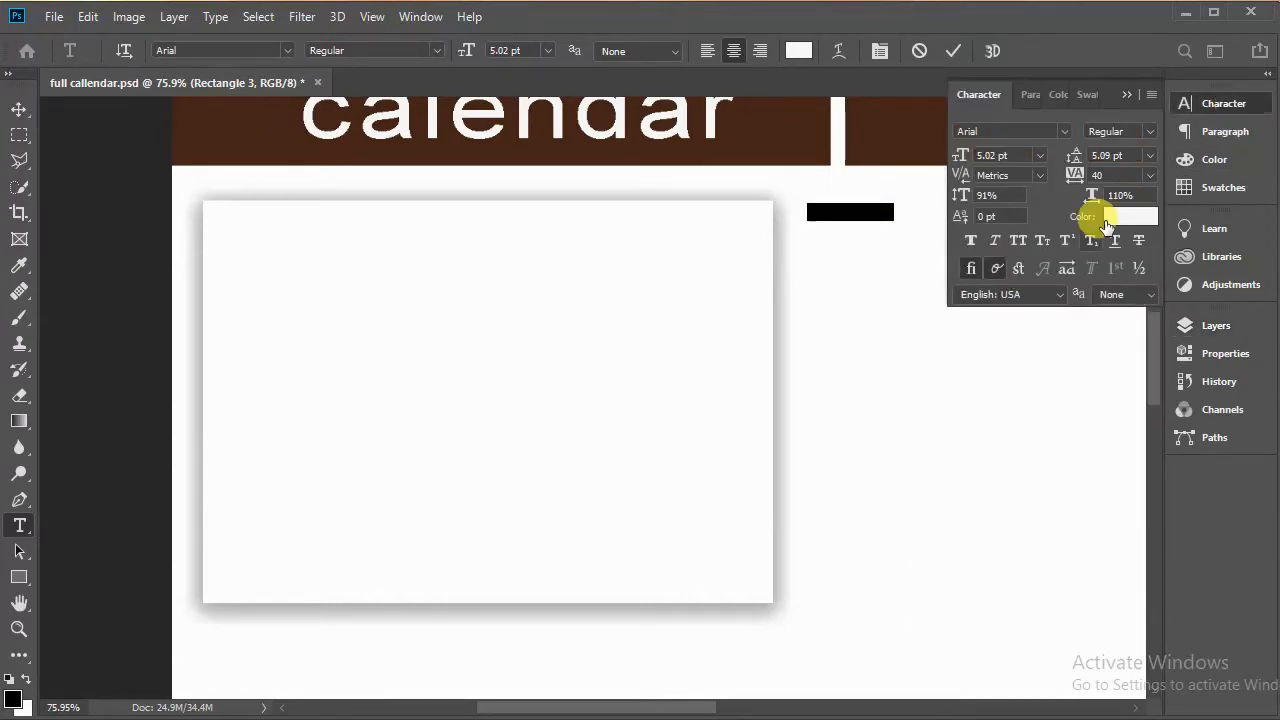
click(1113, 218)
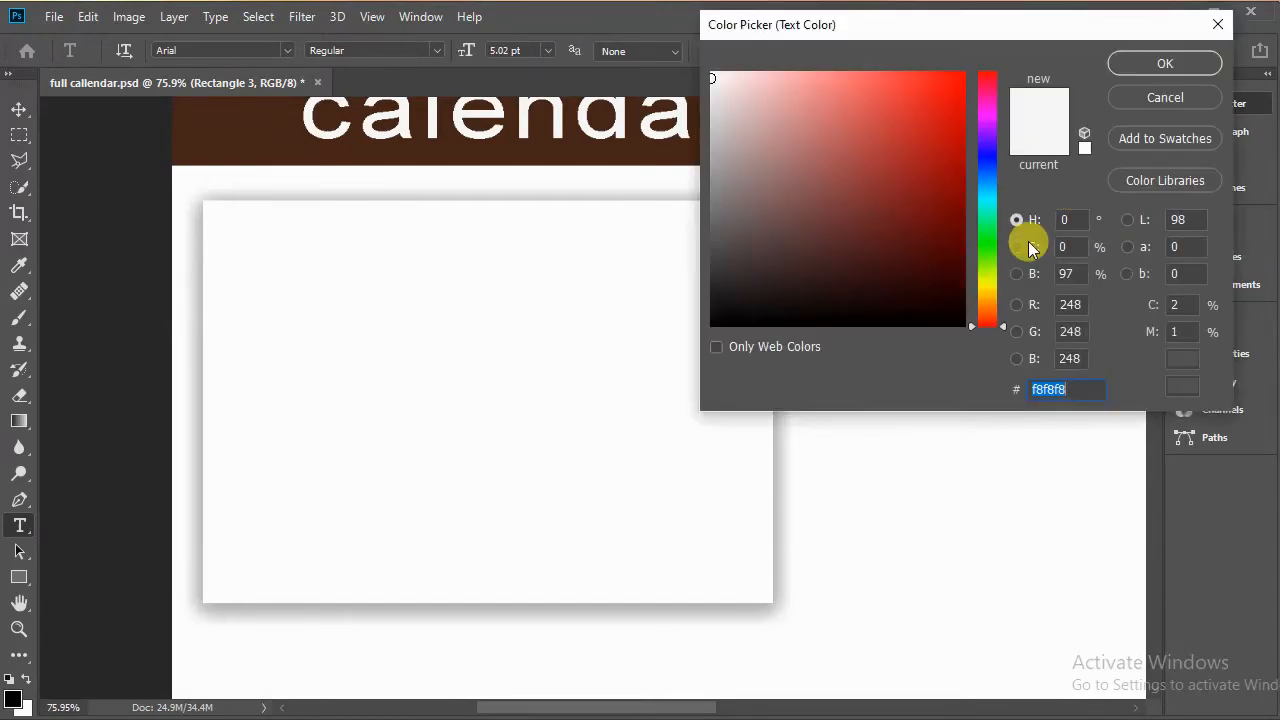
click(856, 326)
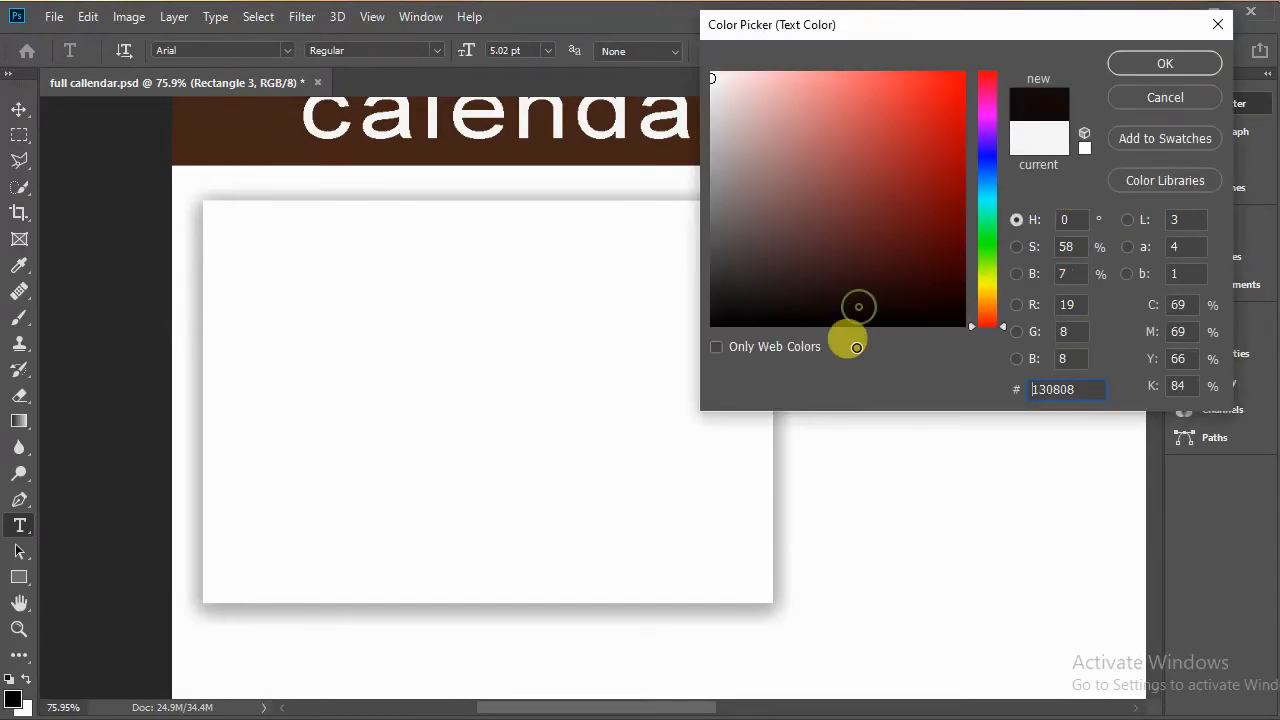
click(1160, 63)
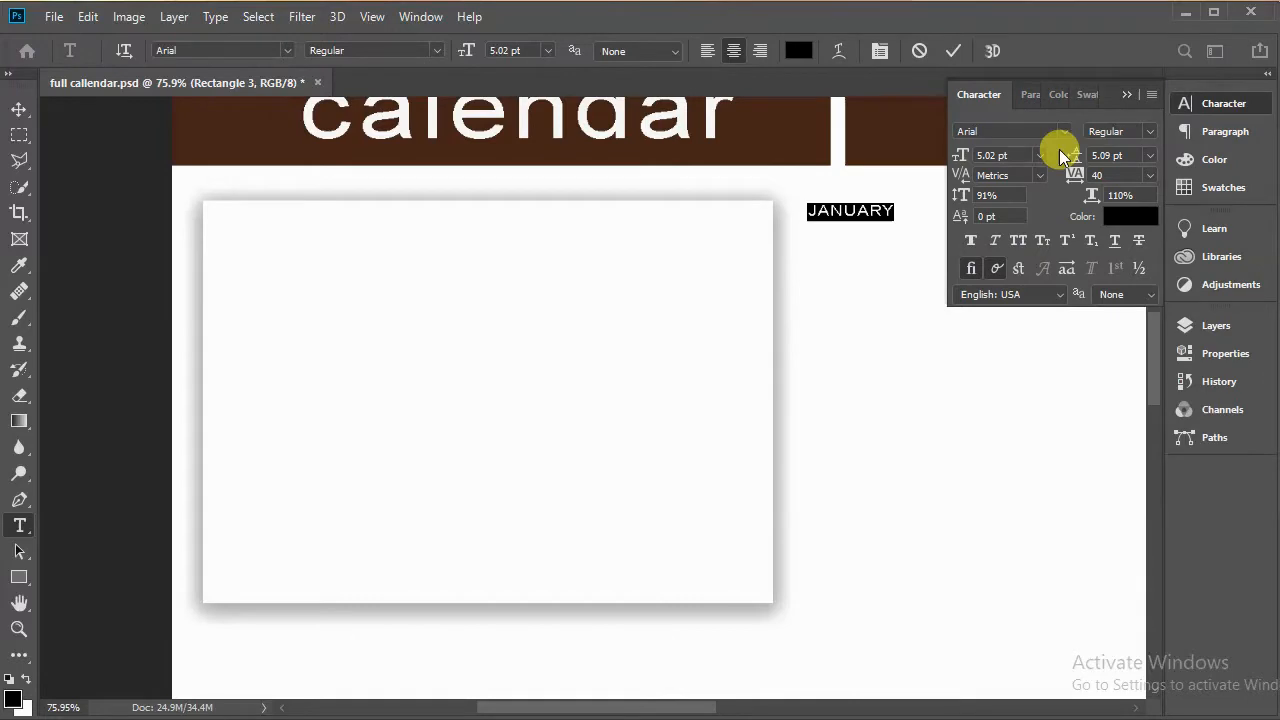
click(954, 50)
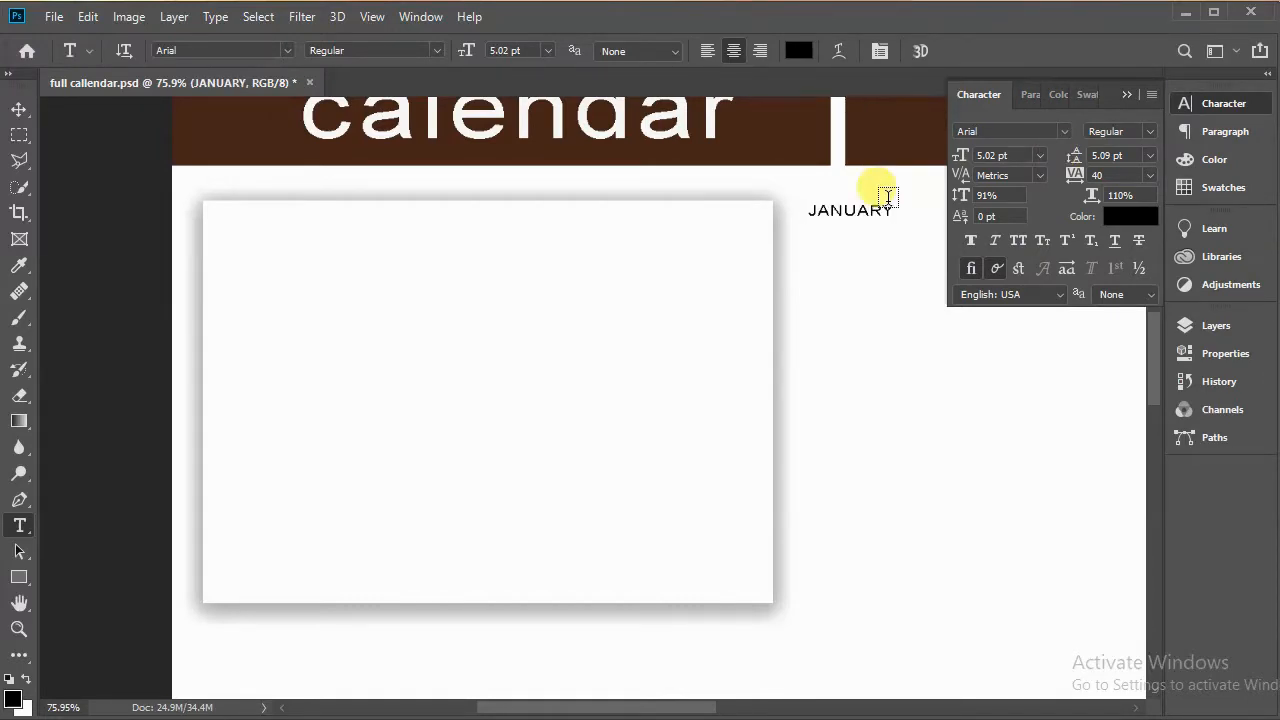
Step: Move the JANUARY text to the top centre of the box and set its font to Britannic Bold
click(21, 118)
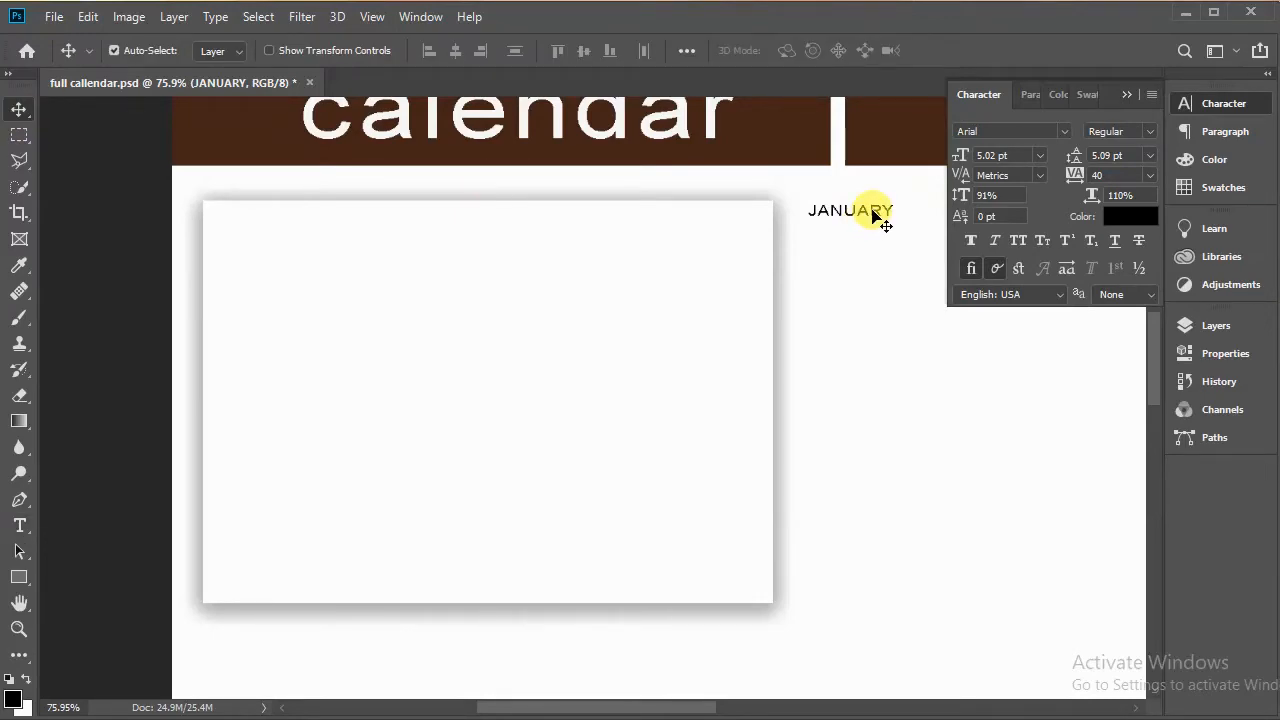
drag(873, 212, 503, 217)
double_click(503, 220)
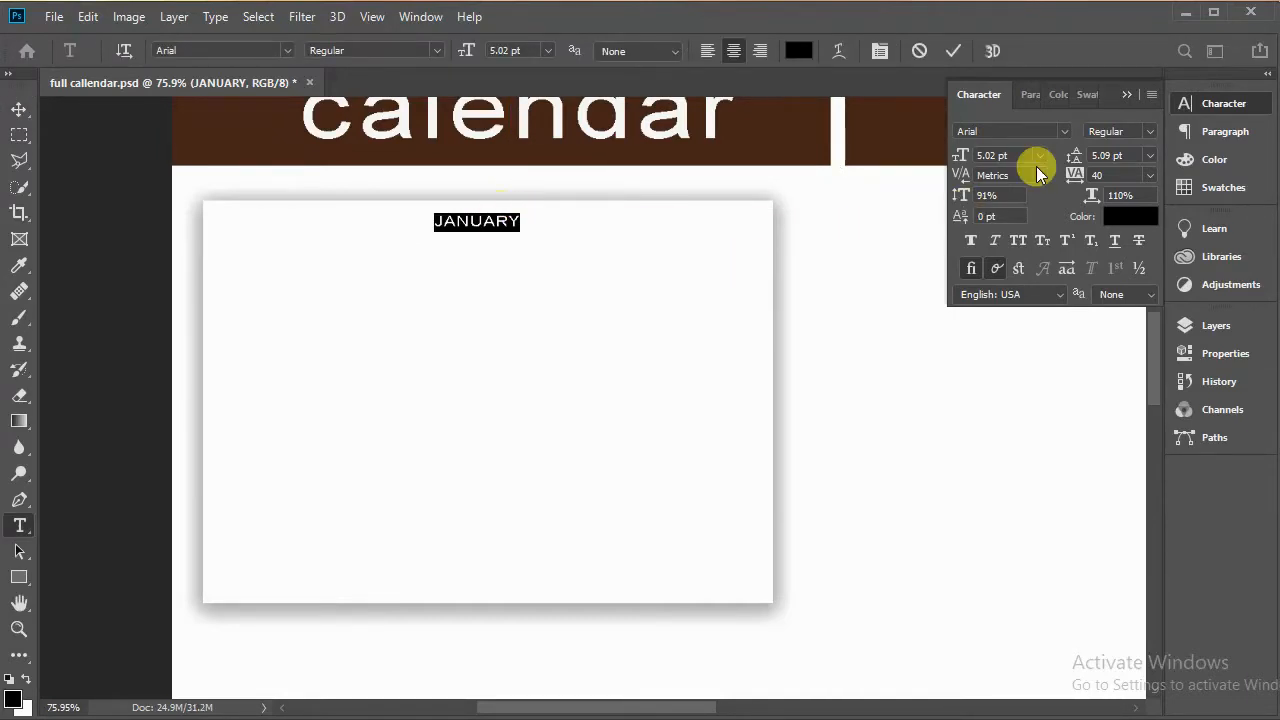
click(1066, 131)
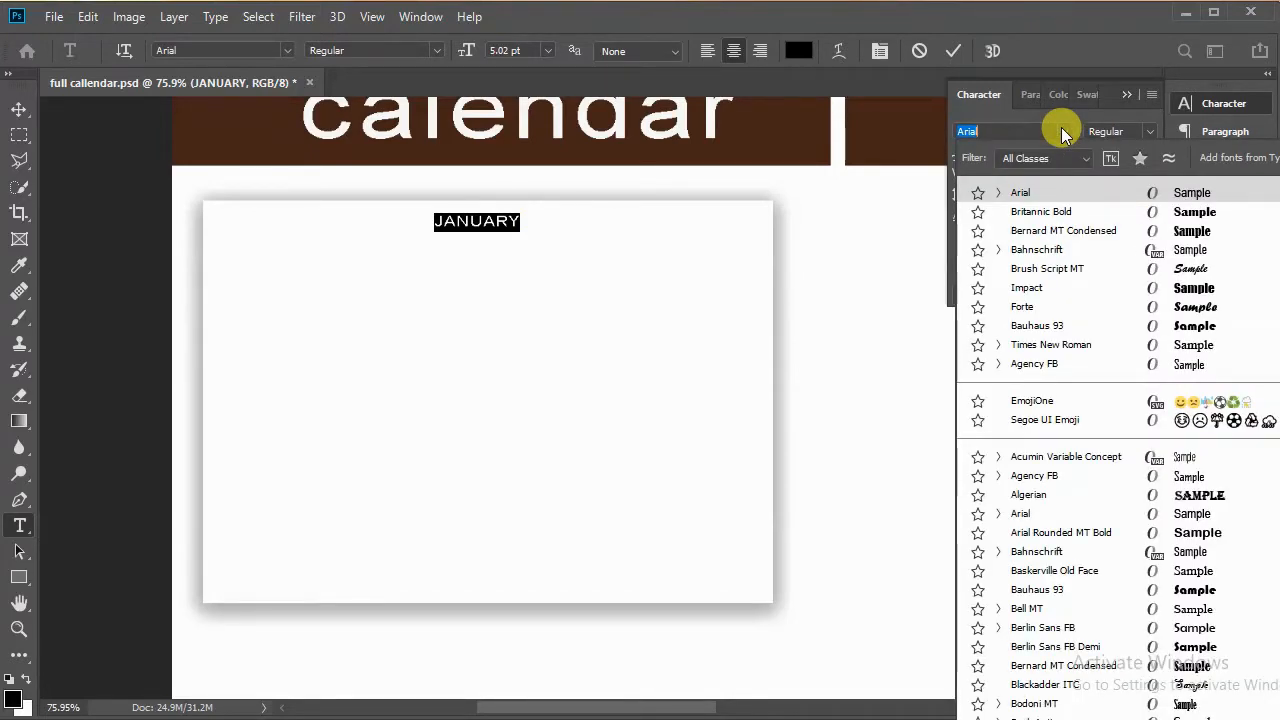
click(1060, 212)
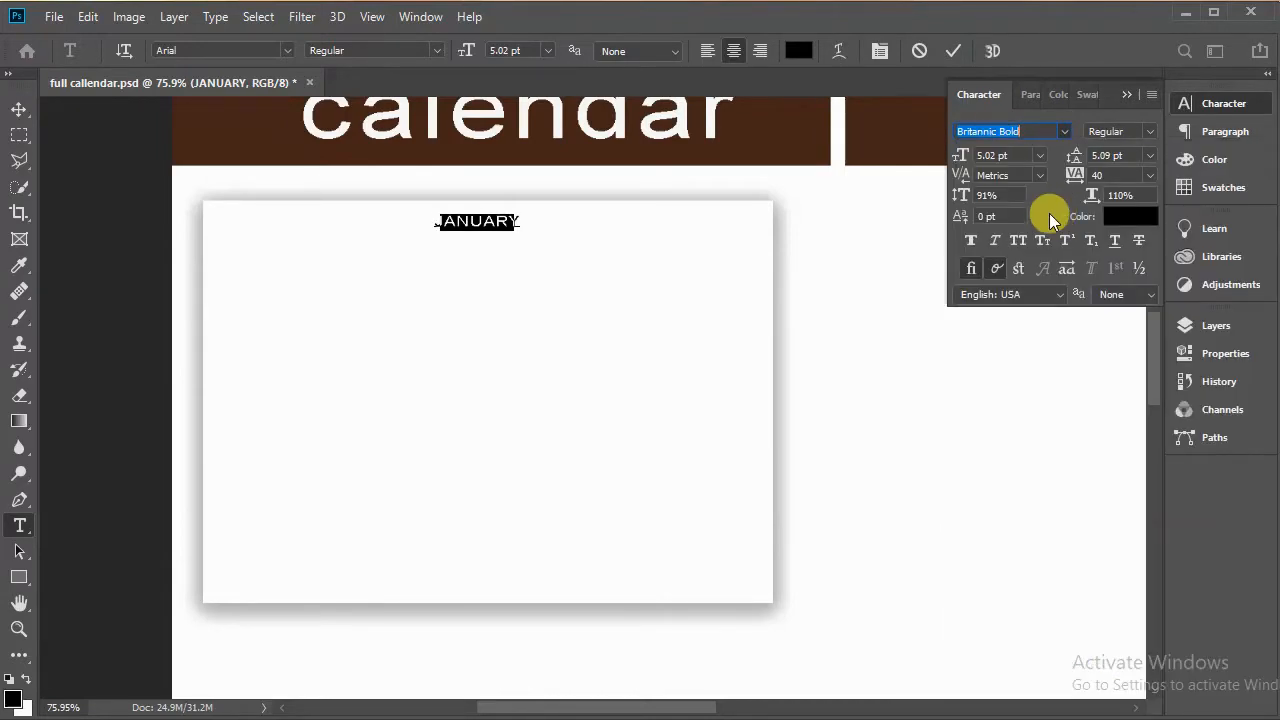
key(ctrl+z)
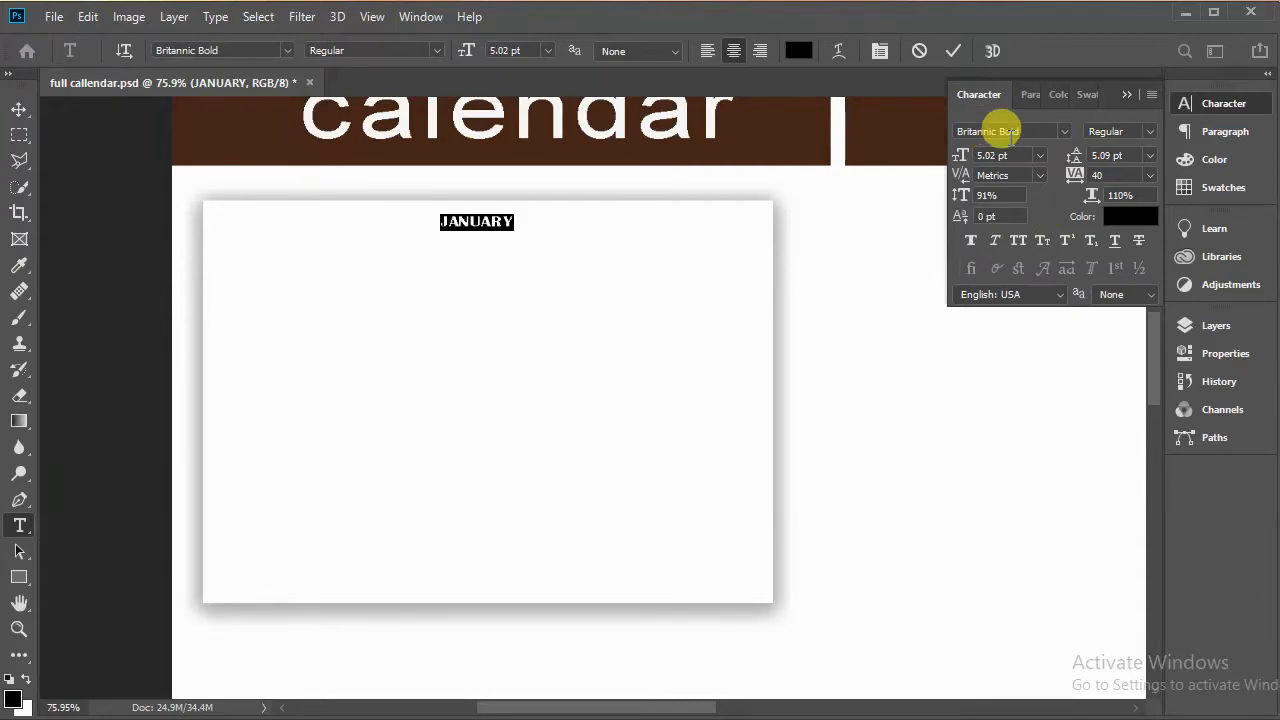
click(953, 55)
key(v)
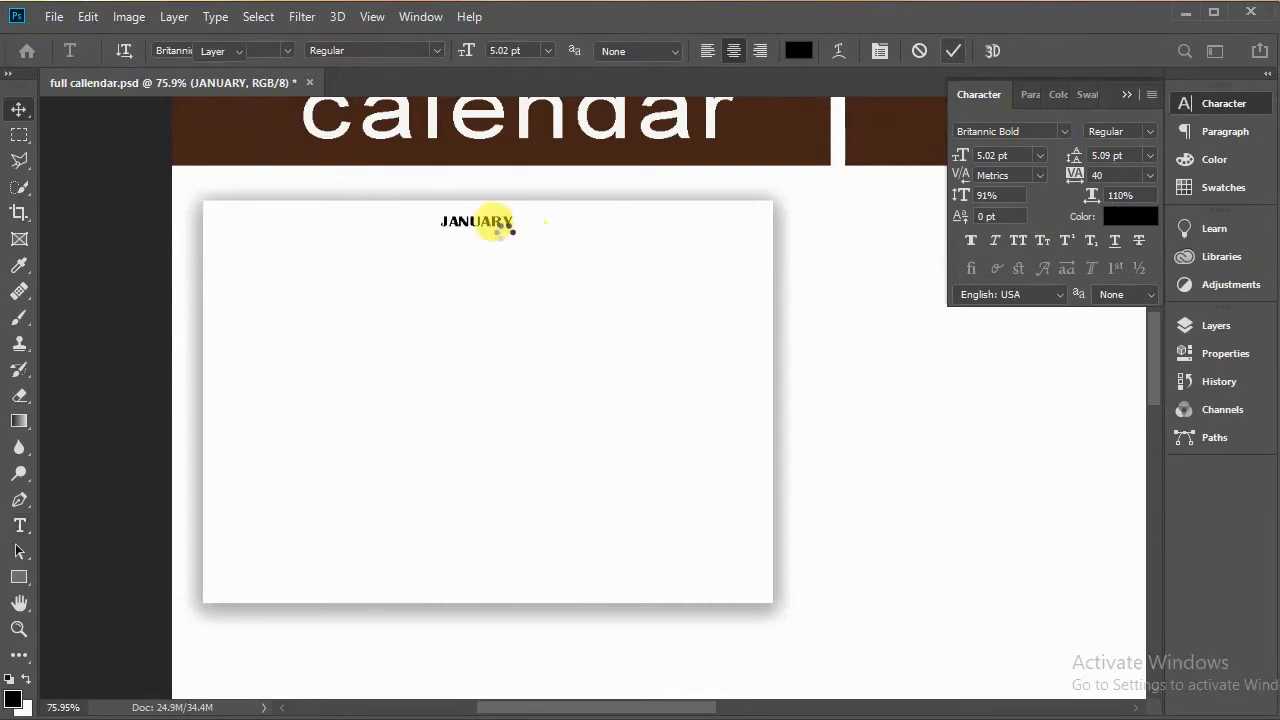
Step: Scale the JANUARY text up to about 160% and keep it centred at the top of the box
click(21, 110)
drag(500, 230, 484, 224)
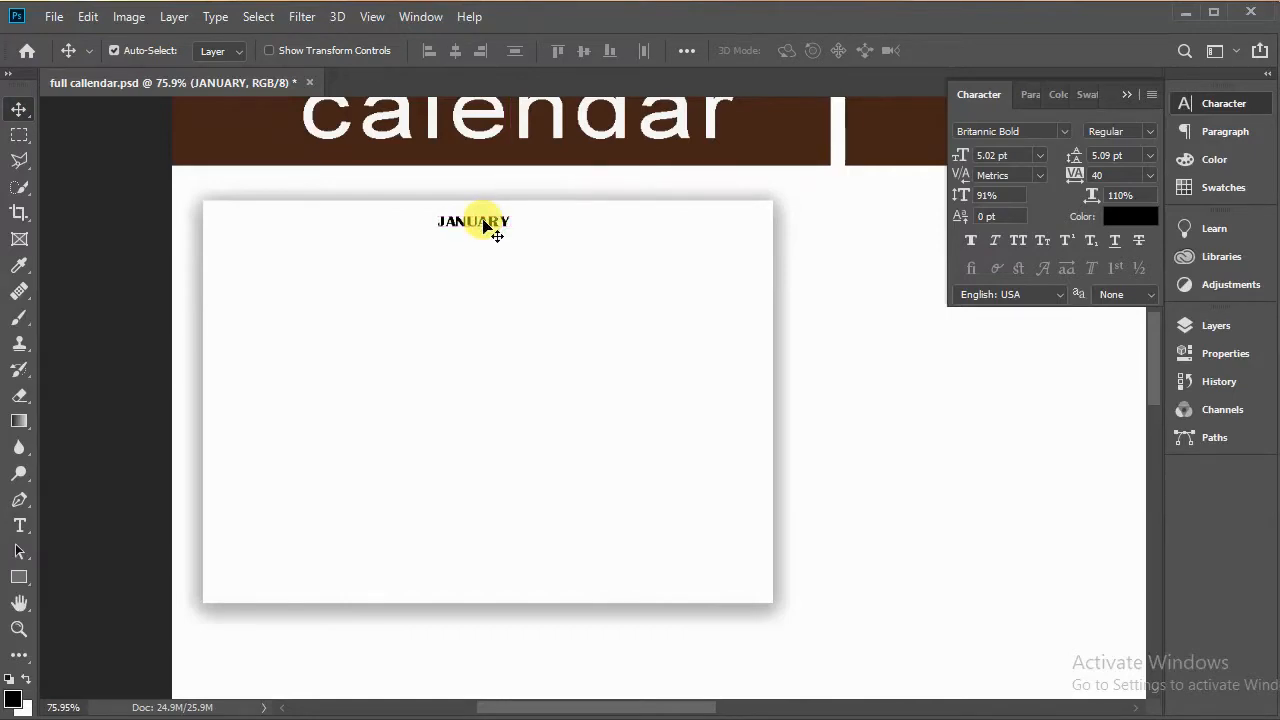
key(ctrl)
key(ctrl+t)
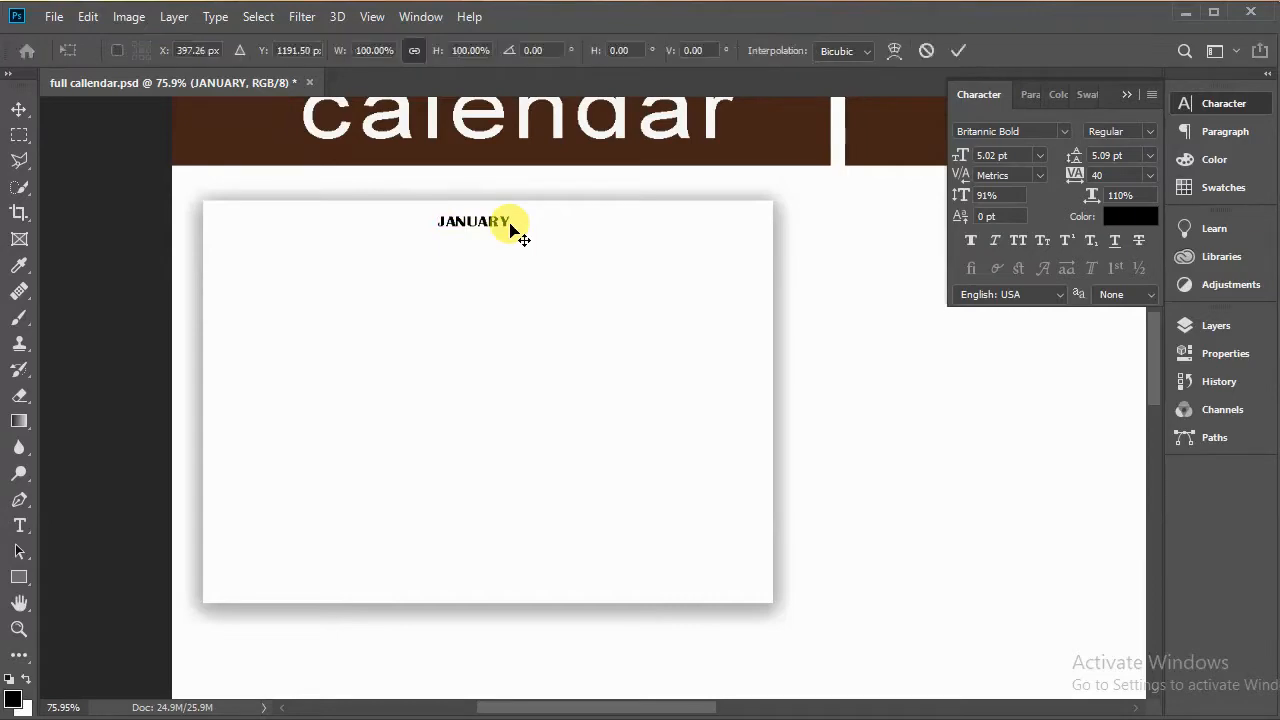
drag(510, 223, 546, 218)
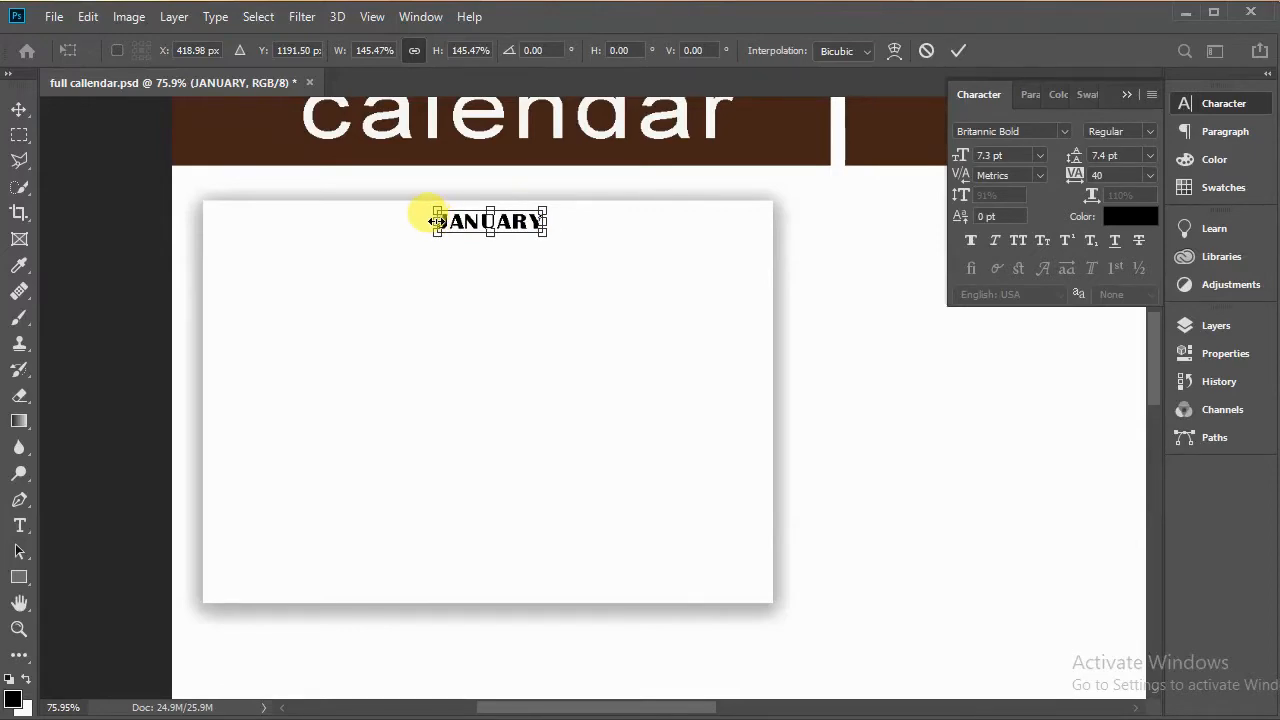
drag(437, 221, 428, 222)
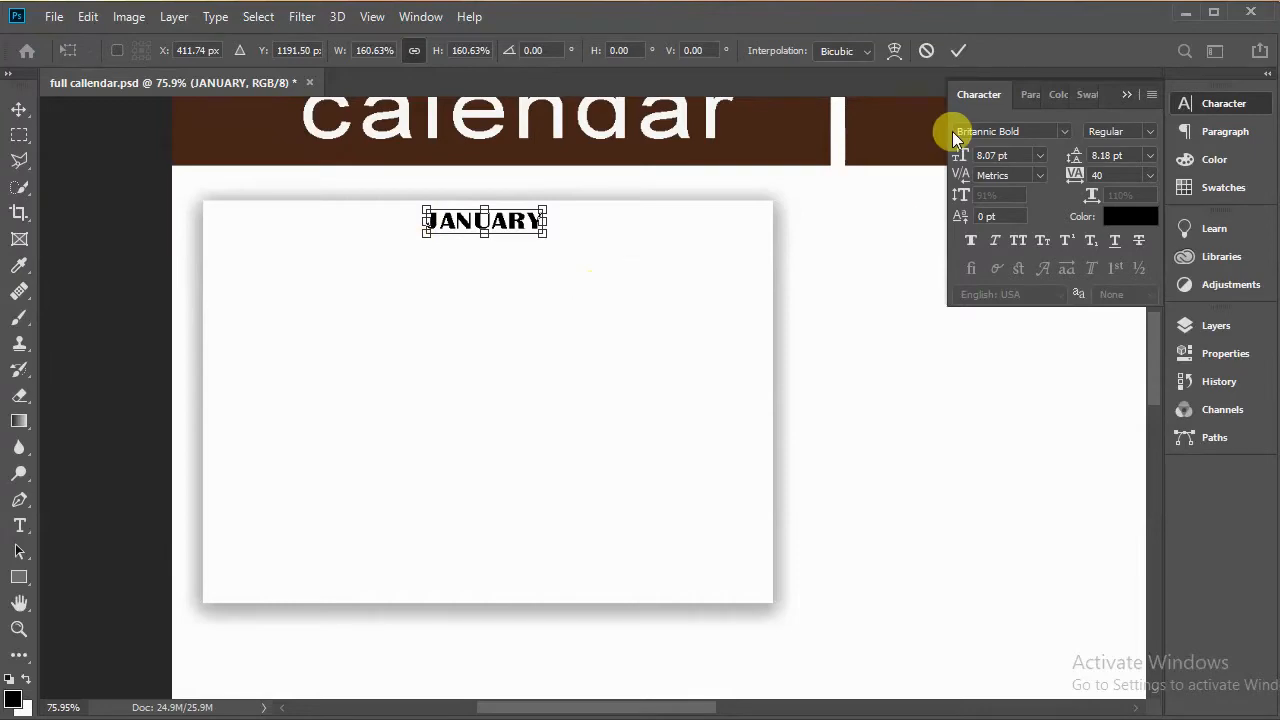
click(963, 55)
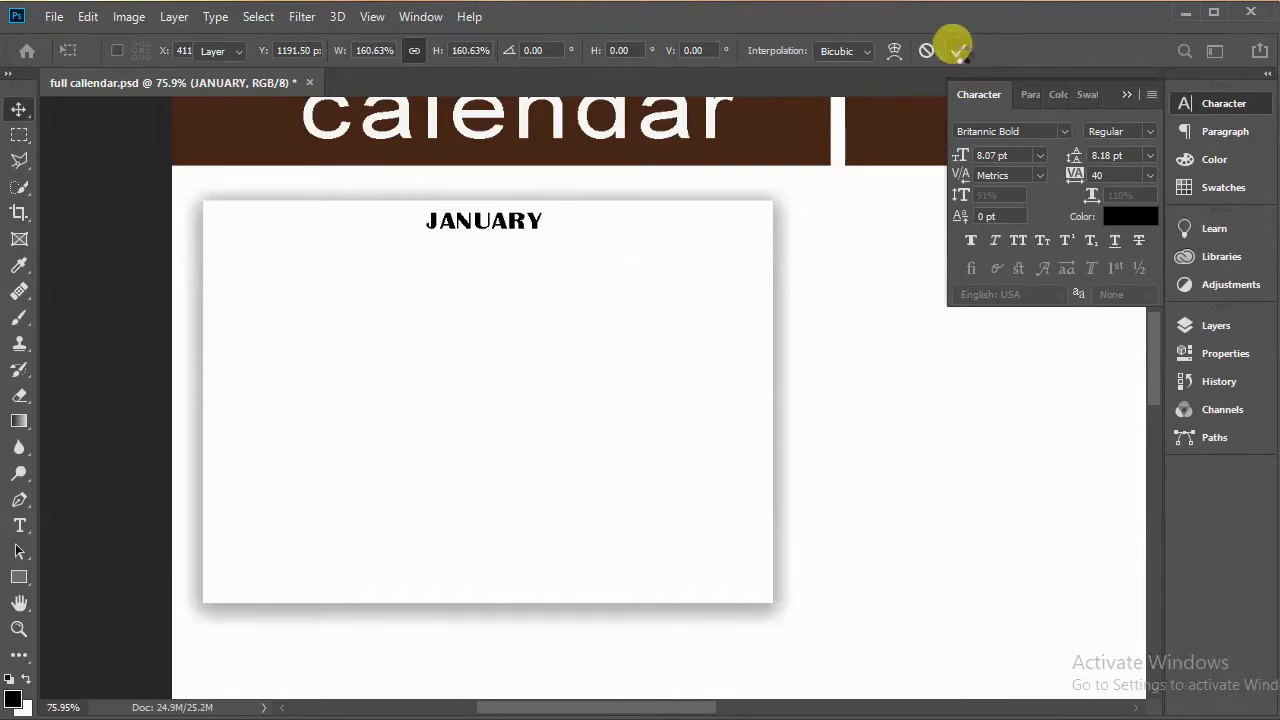
Step: Draw a small rectangle about 77 × 30 px under the heading's left side and fill it dark brown
click(20, 577)
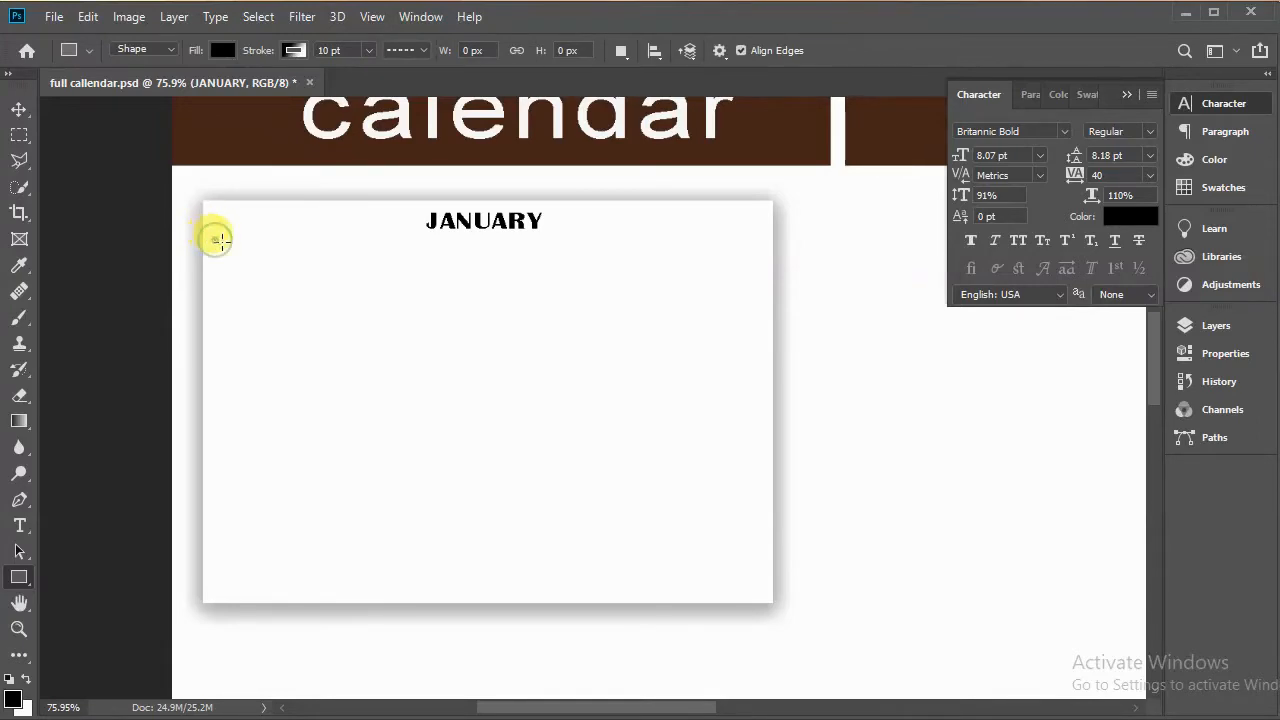
drag(214, 242, 254, 257)
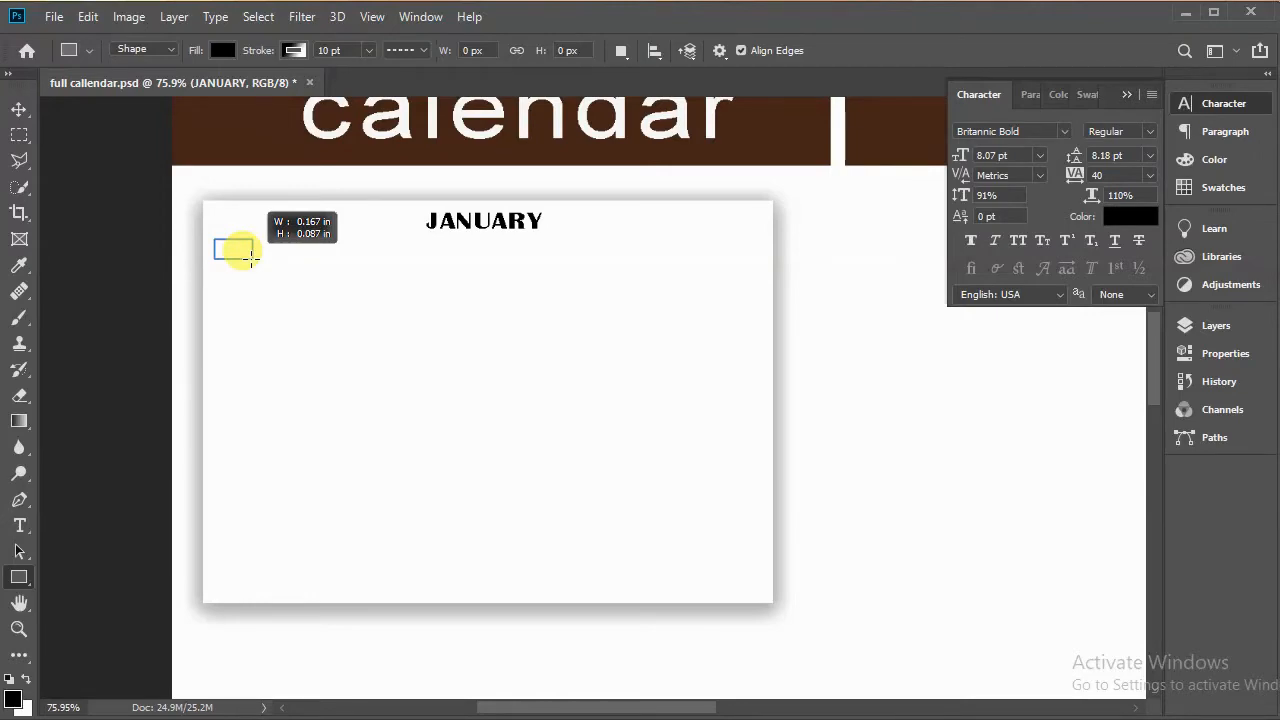
drag(254, 258, 272, 260)
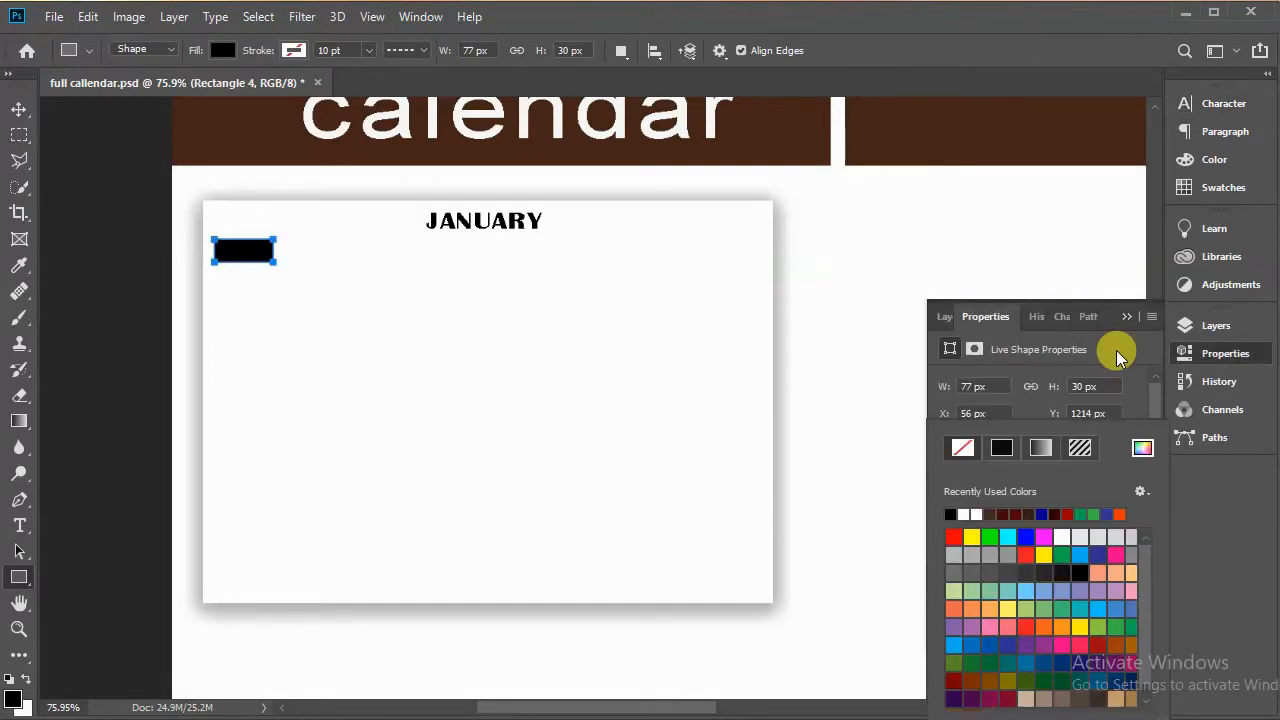
click(1117, 351)
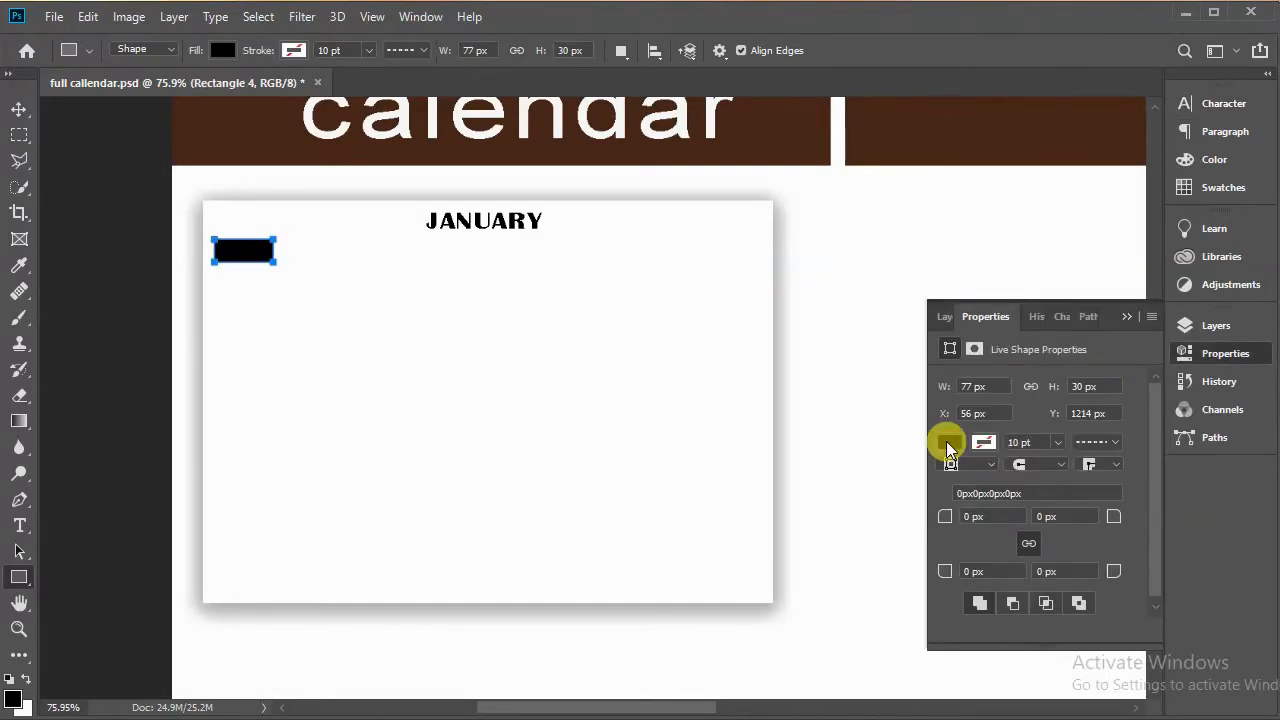
click(949, 445)
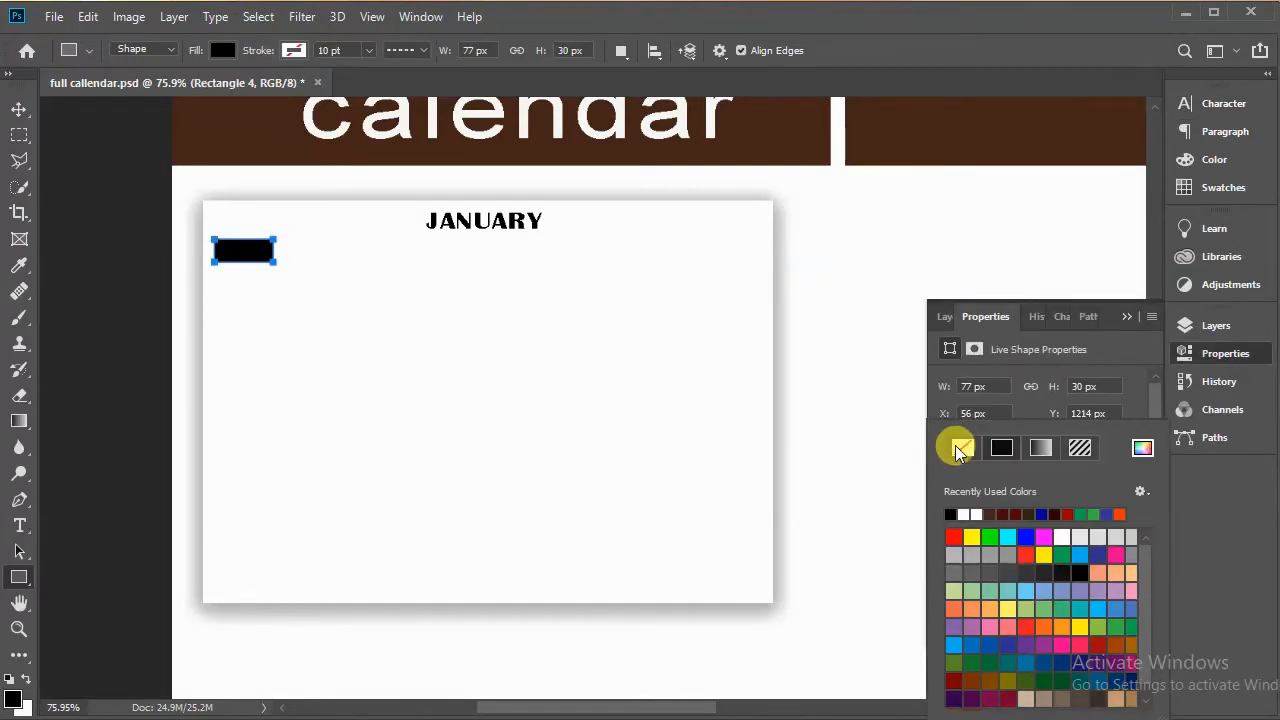
click(995, 512)
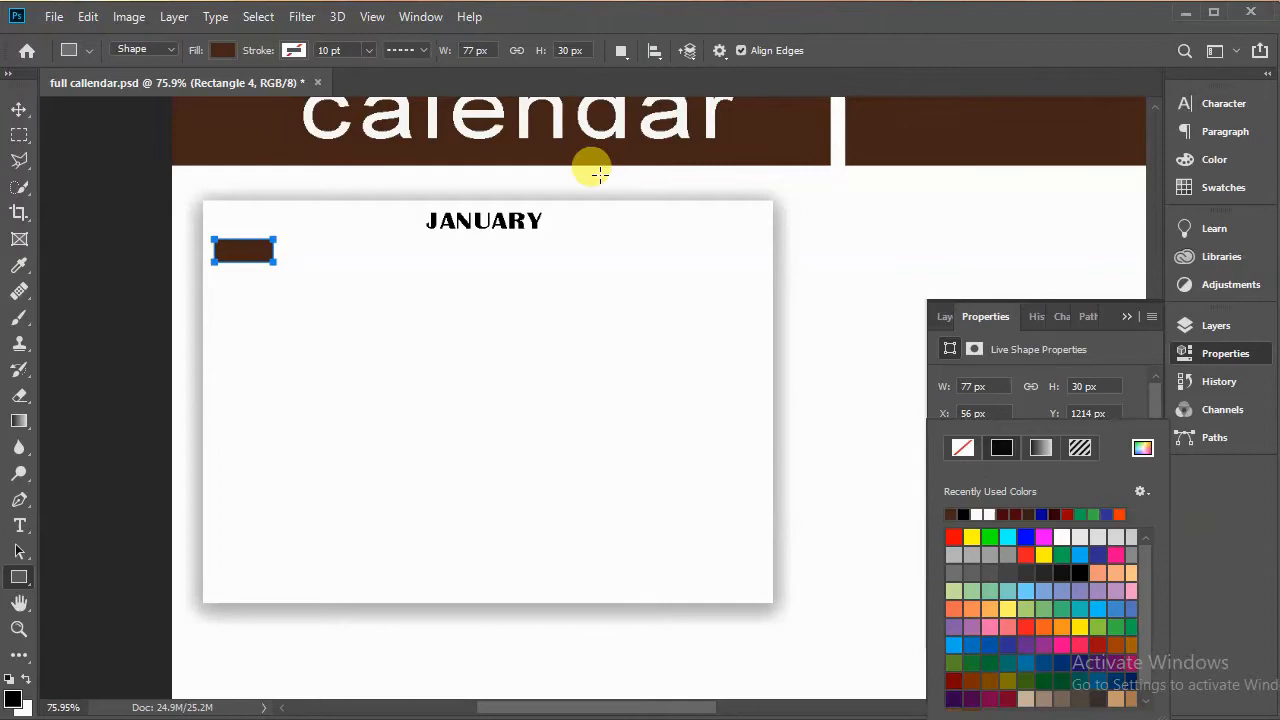
click(19, 109)
click(19, 109)
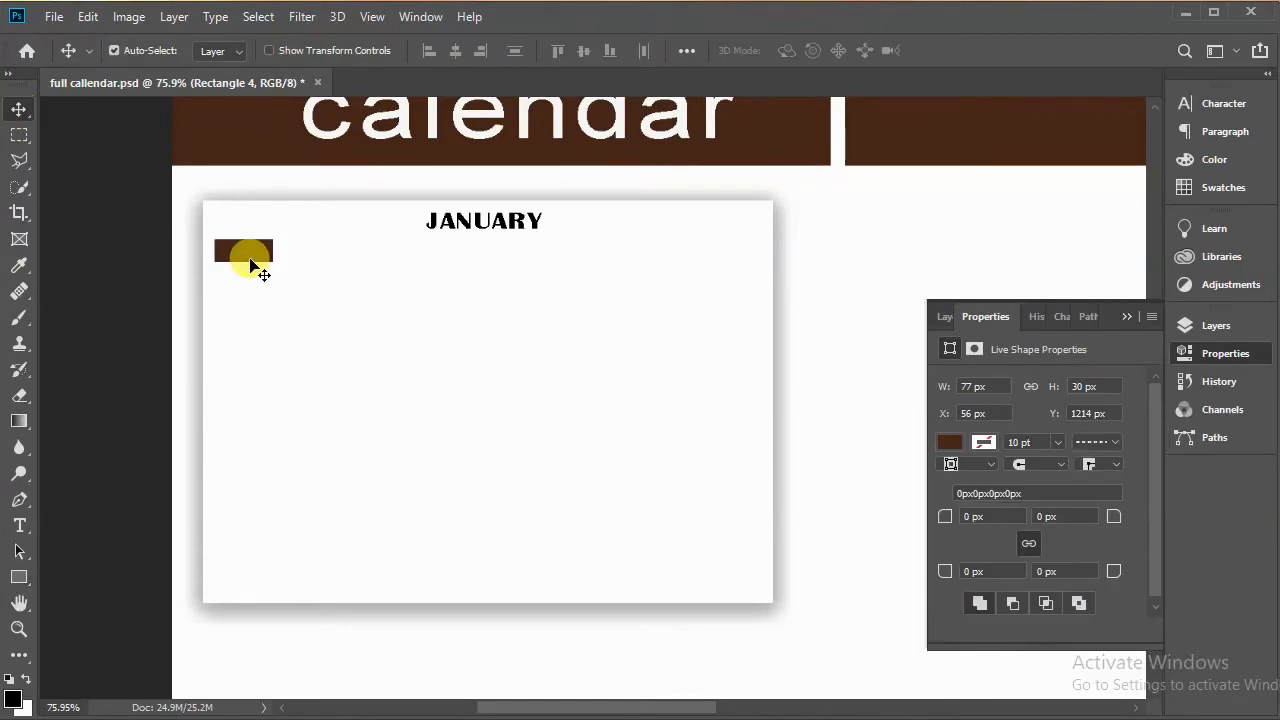
Step: Duplicate the brown rectangle several times and spread the copies into a row of seven below the heading
key(ctrl+j)
drag(253, 251, 626, 254)
key(ctrl+j)
key(ctrl+j)
key(ctrl+j)
key(ctrl+j)
key(ctrl+j)
drag(526, 252, 787, 253)
Step: Nudge the seven brown rectangles into an evenly spaced row across the box beneath the JANUARY heading
click(270, 262)
key(Left)
key(Left)
click(314, 254)
key(Left)
key(Left)
key(Left)
key(Left)
key(Left)
key(Left)
key(Left)
key(Left)
key(Left)
key(Left)
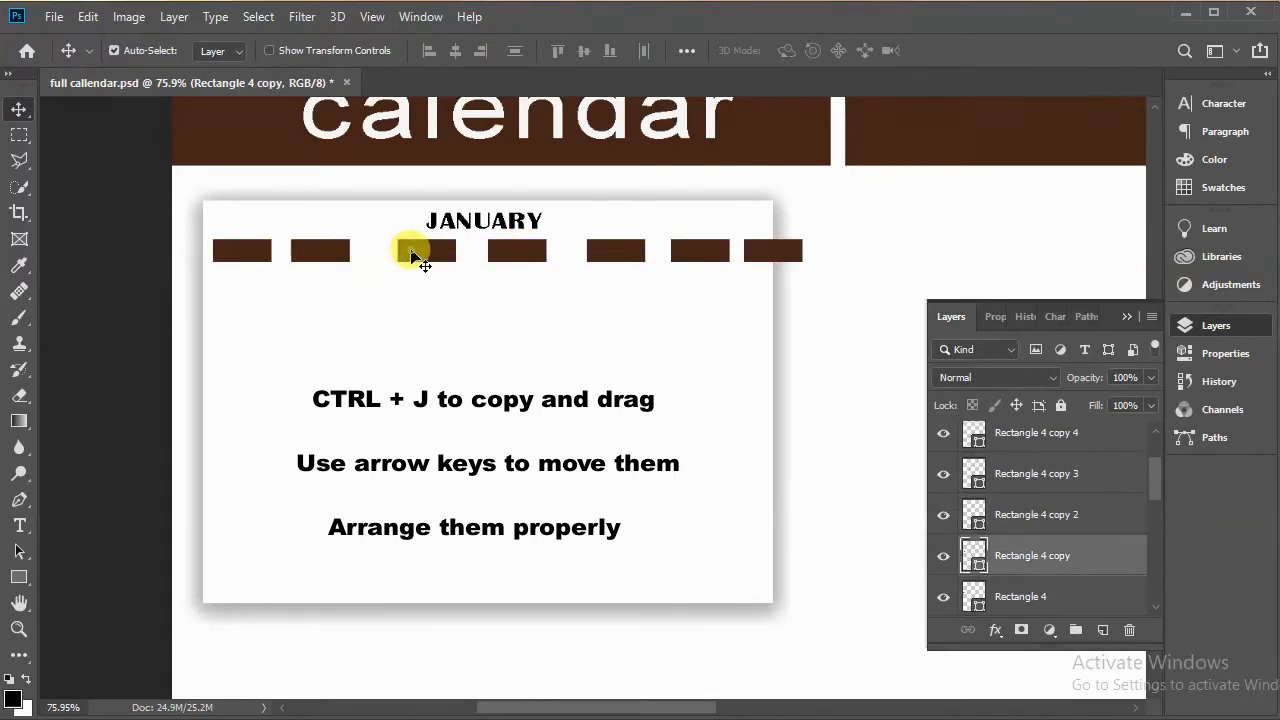
click(436, 259)
key(Left)
key(Left)
key(Left)
key(Left)
key(Left)
key(Left)
key(Left)
key(Left)
key(Left)
key(Left)
key(Left)
key(Left)
key(Left)
key(Left)
key(Left)
key(Left)
key(Left)
key(Left)
key(Left)
key(Left)
click(530, 261)
key(Left)
key(Left)
key(Left)
key(Left)
key(Left)
key(Left)
key(Left)
key(Left)
key(Left)
key(Left)
key(Left)
key(Left)
key(Left)
key(Left)
key(Left)
key(Left)
key(Left)
key(Left)
key(Left)
key(Left)
key(Left)
key(Left)
key(Left)
key(Left)
key(Left)
key(Left)
key(Left)
key(Left)
key(Left)
key(Left)
key(Left)
key(Left)
key(Left)
key(Left)
key(Left)
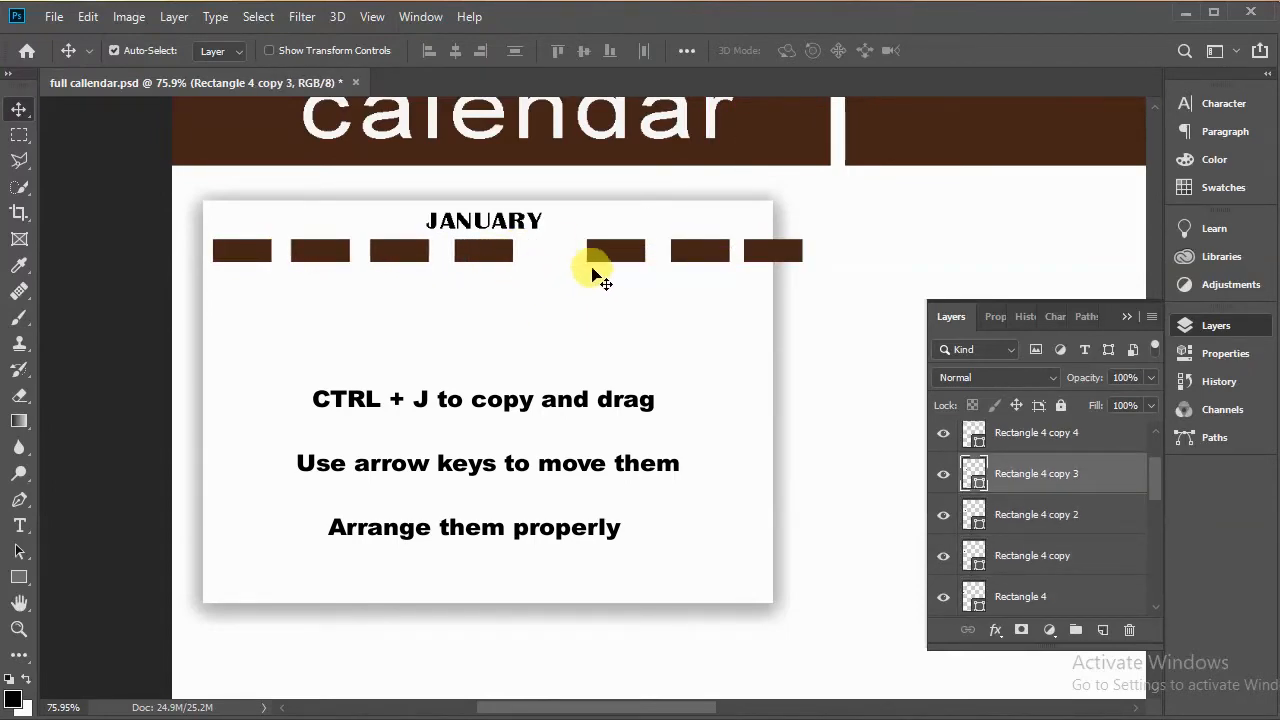
click(615, 255)
key(Left)
key(Left)
key(Left)
key(Left)
key(Left)
key(Left)
key(Left)
key(Left)
key(Left)
key(Left)
key(Left)
key(Left)
key(Left)
key(Left)
key(Left)
key(Left)
key(Left)
key(Left)
key(Left)
key(Left)
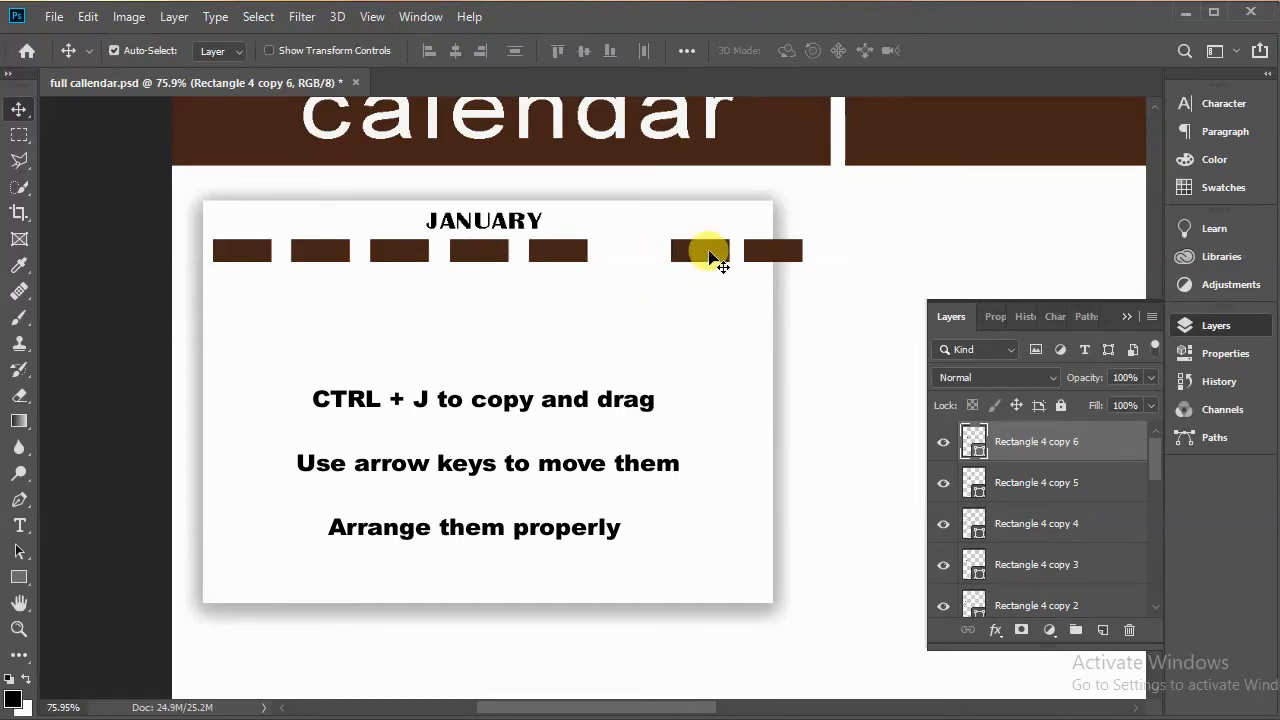
click(709, 253)
key(Left)
key(Left)
key(Left)
key(Left)
key(Left)
key(Left)
key(Left)
key(Left)
key(Left)
key(Left)
key(Left)
key(Left)
key(Left)
key(Left)
key(Left)
key(Left)
key(Left)
key(Left)
key(Left)
key(Left)
click(767, 252)
key(Left)
key(Left)
key(Left)
key(Left)
key(Left)
key(Left)
key(Left)
key(Left)
key(Left)
key(Left)
key(Left)
key(Left)
key(Left)
key(Left)
key(Left)
key(Left)
key(Left)
key(Left)
key(Left)
key(Left)
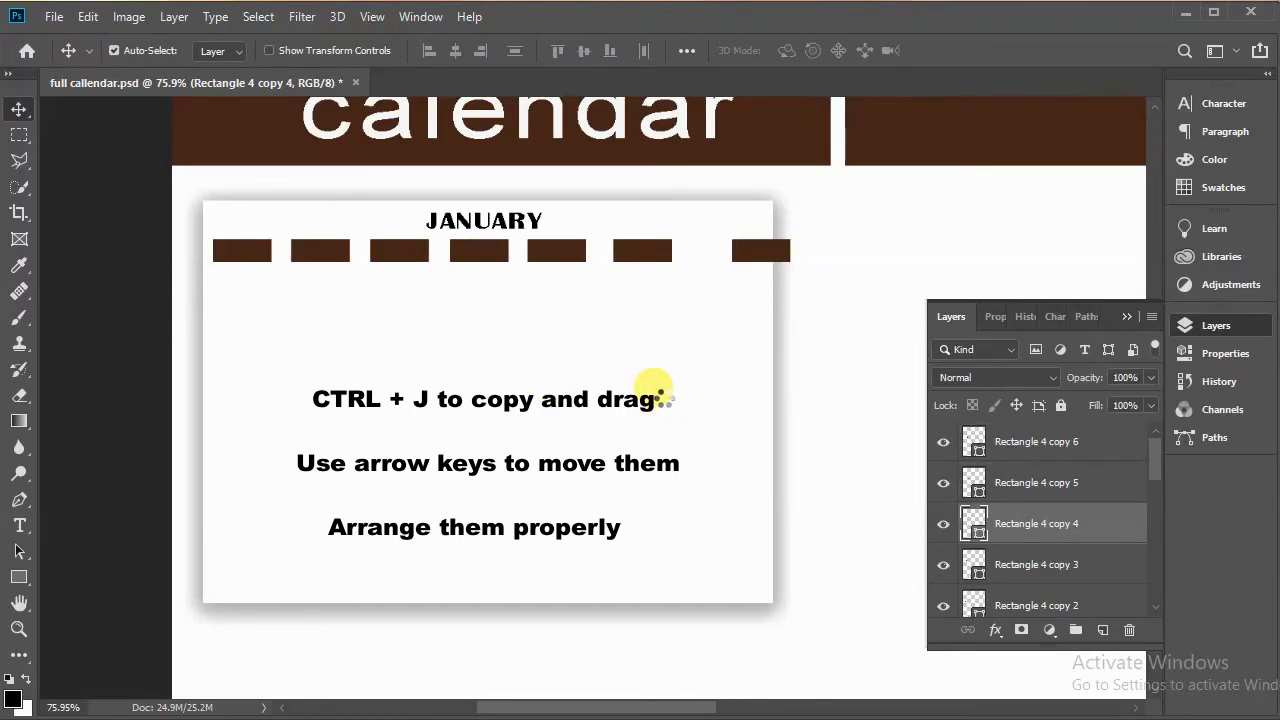
click(641, 250)
key(Left)
click(563, 258)
key(Right)
key(Right)
key(Right)
key(Right)
key(Right)
key(Right)
key(Right)
key(Right)
click(482, 256)
key(Right)
key(Right)
key(Right)
key(Right)
key(Right)
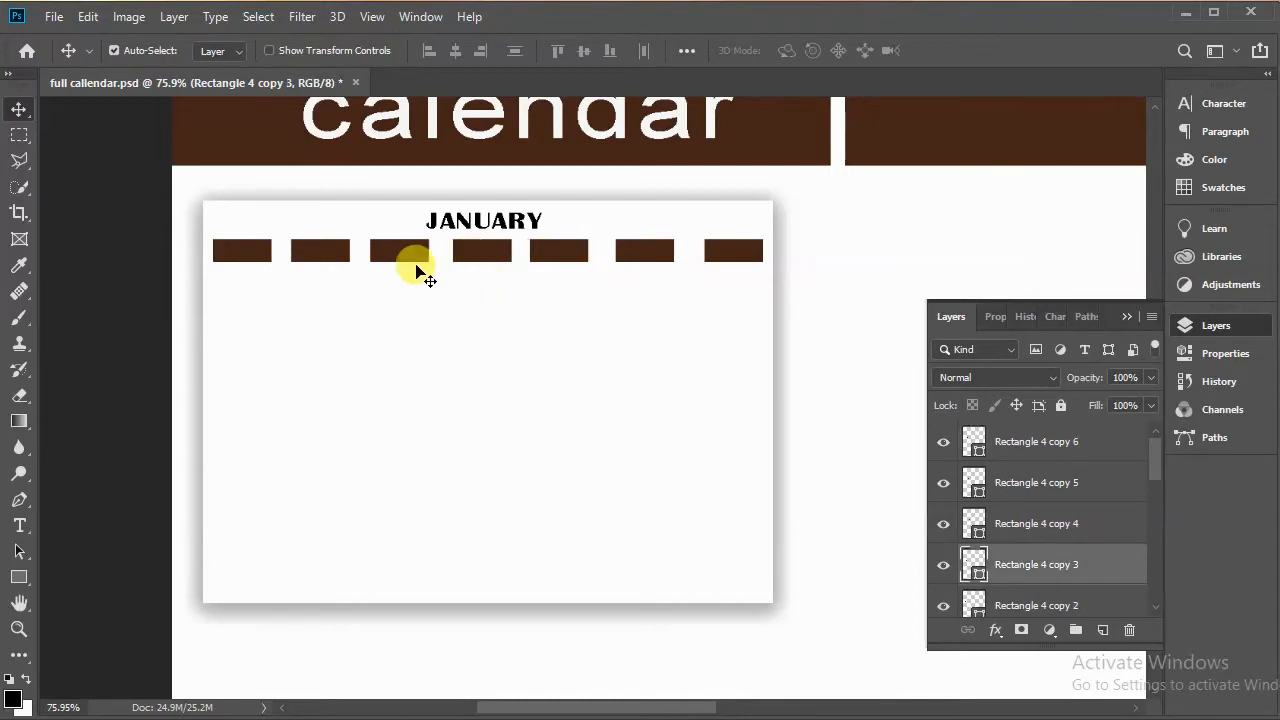
click(416, 259)
key(Right)
key(Right)
key(Right)
key(Right)
click(326, 254)
key(Right)
key(Right)
key(Right)
click(645, 254)
click(326, 262)
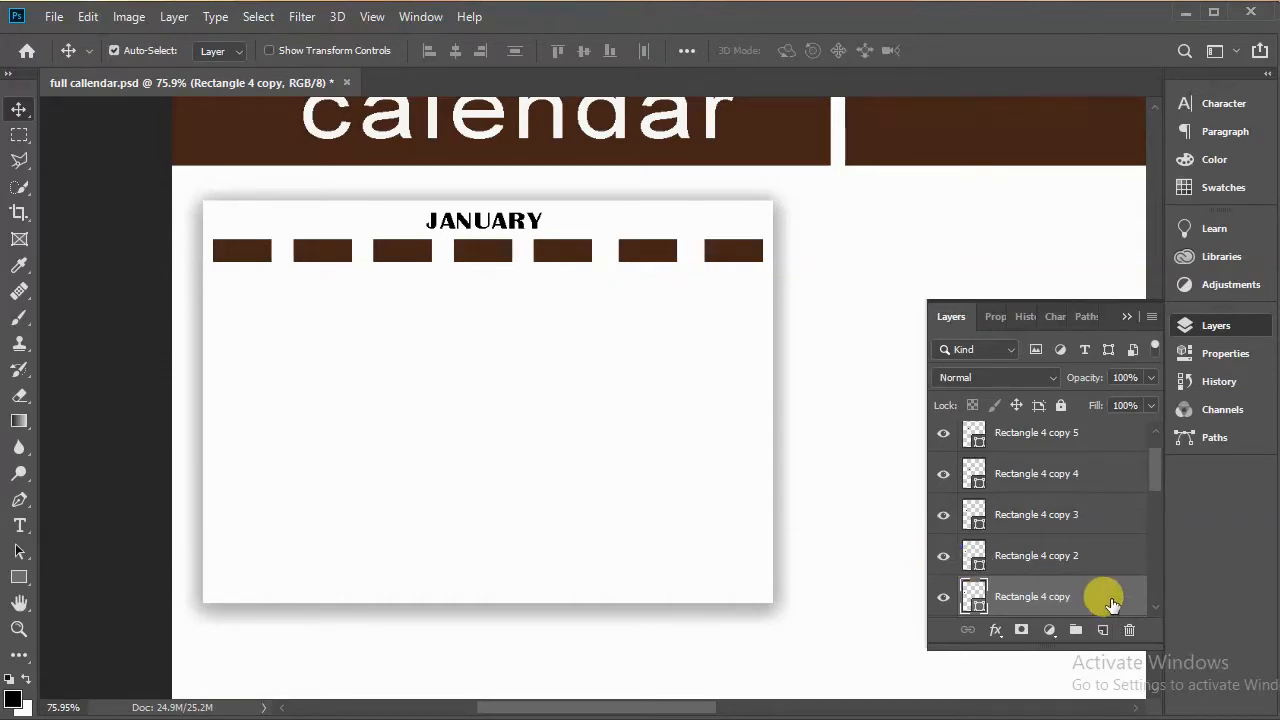
Step: Change the fill of the five middle rectangles to black, keeping the first and last dark brown
click(1003, 316)
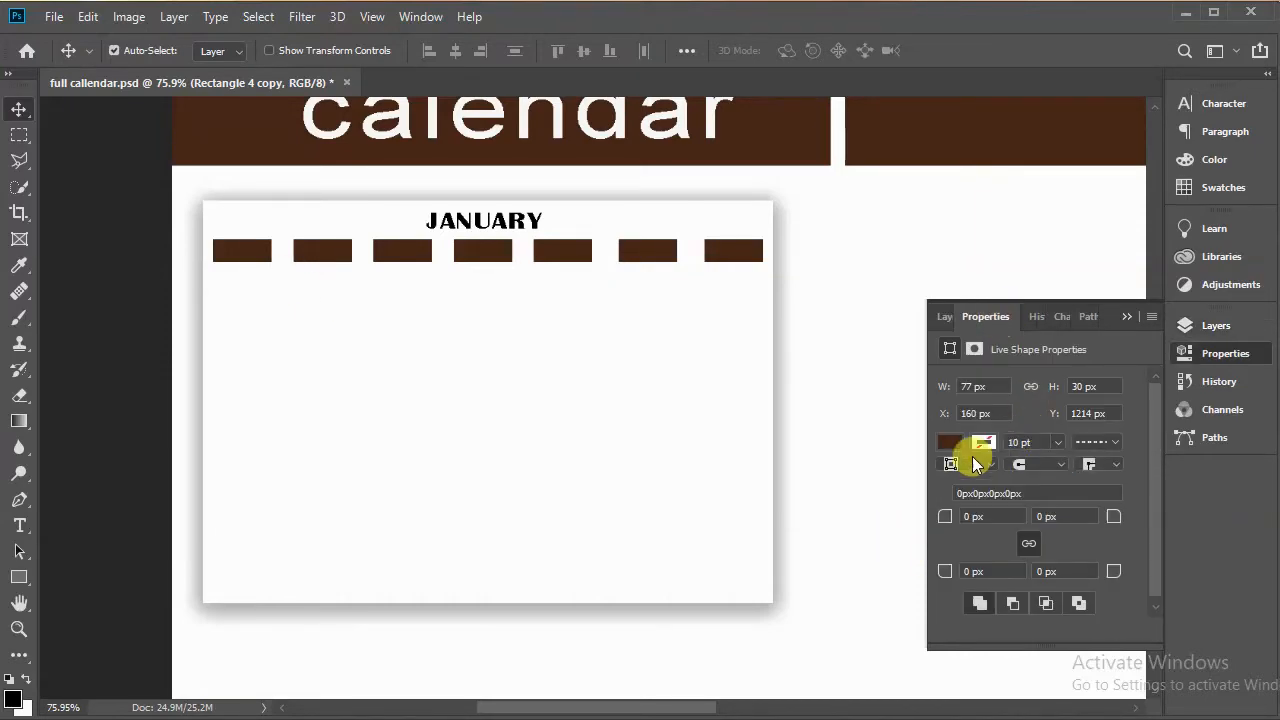
click(949, 443)
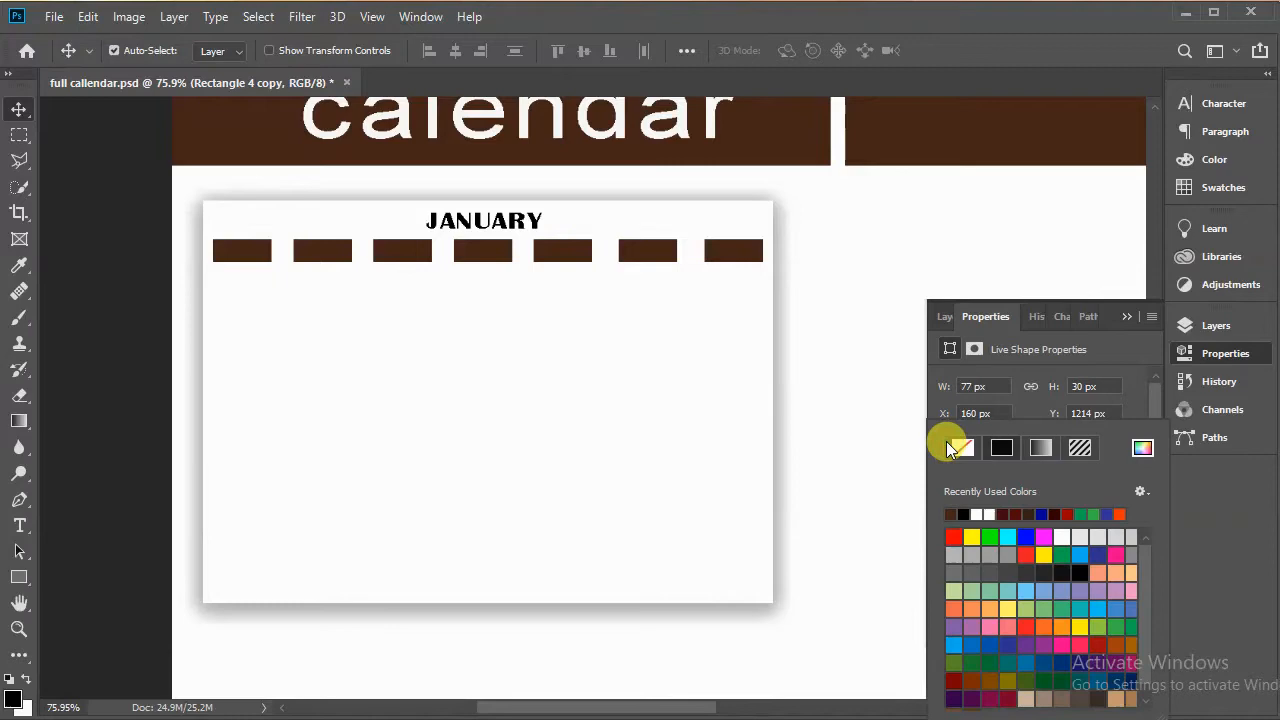
click(975, 512)
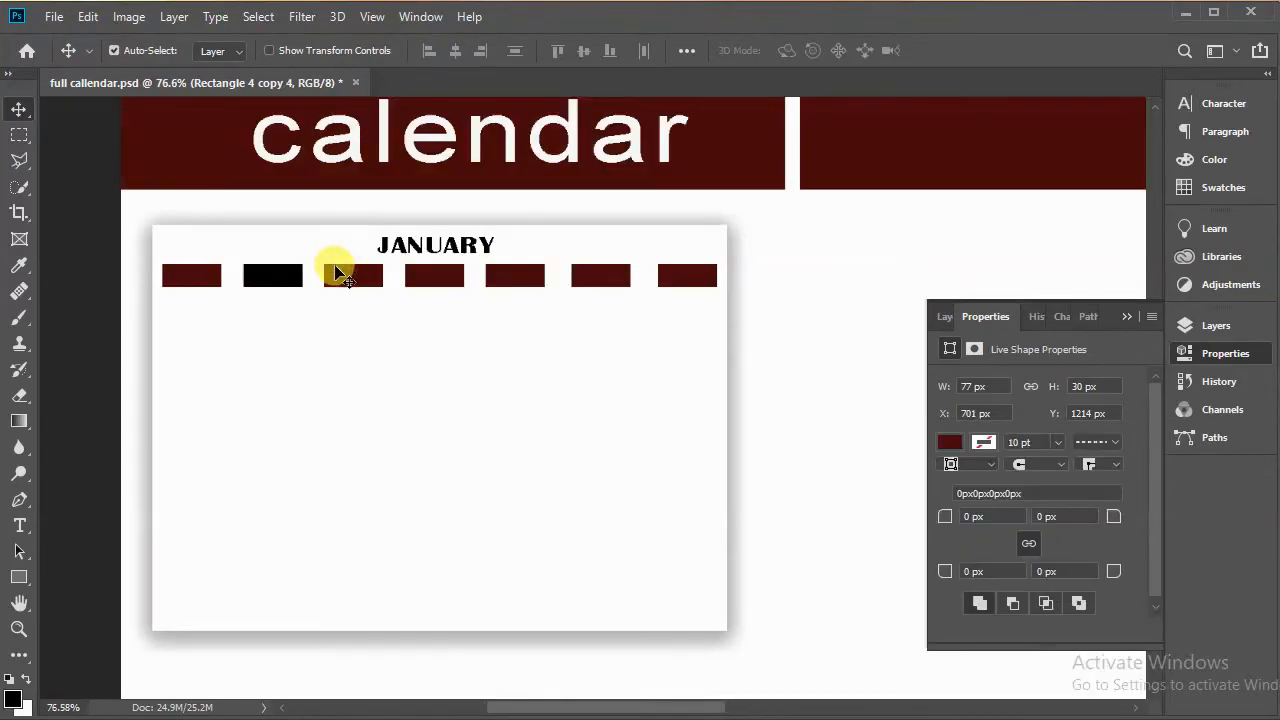
click(347, 272)
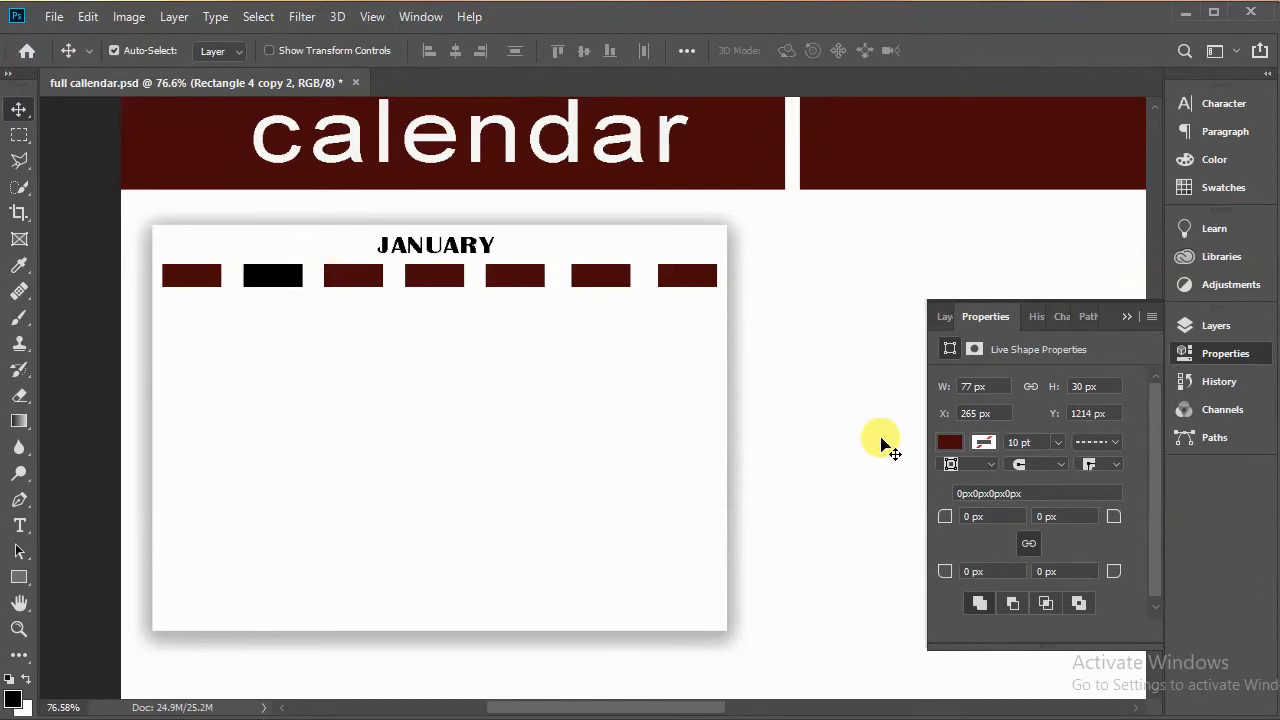
click(951, 443)
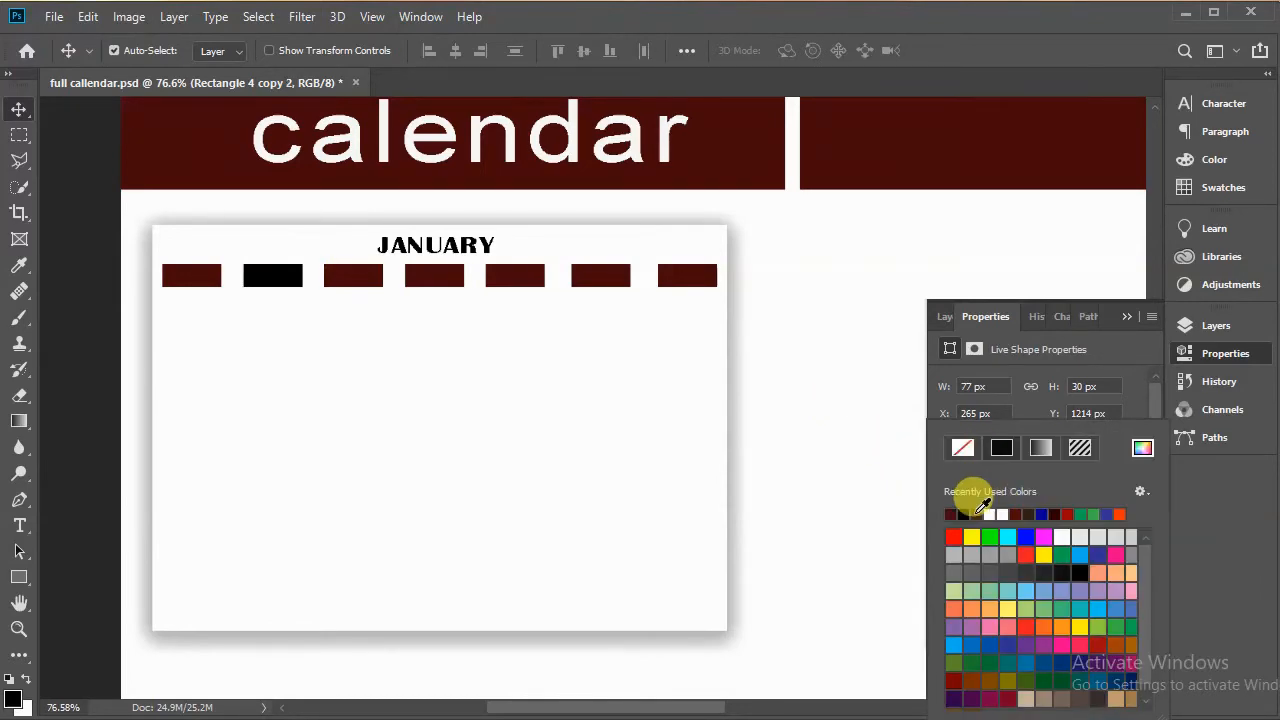
click(952, 513)
click(437, 281)
click(945, 446)
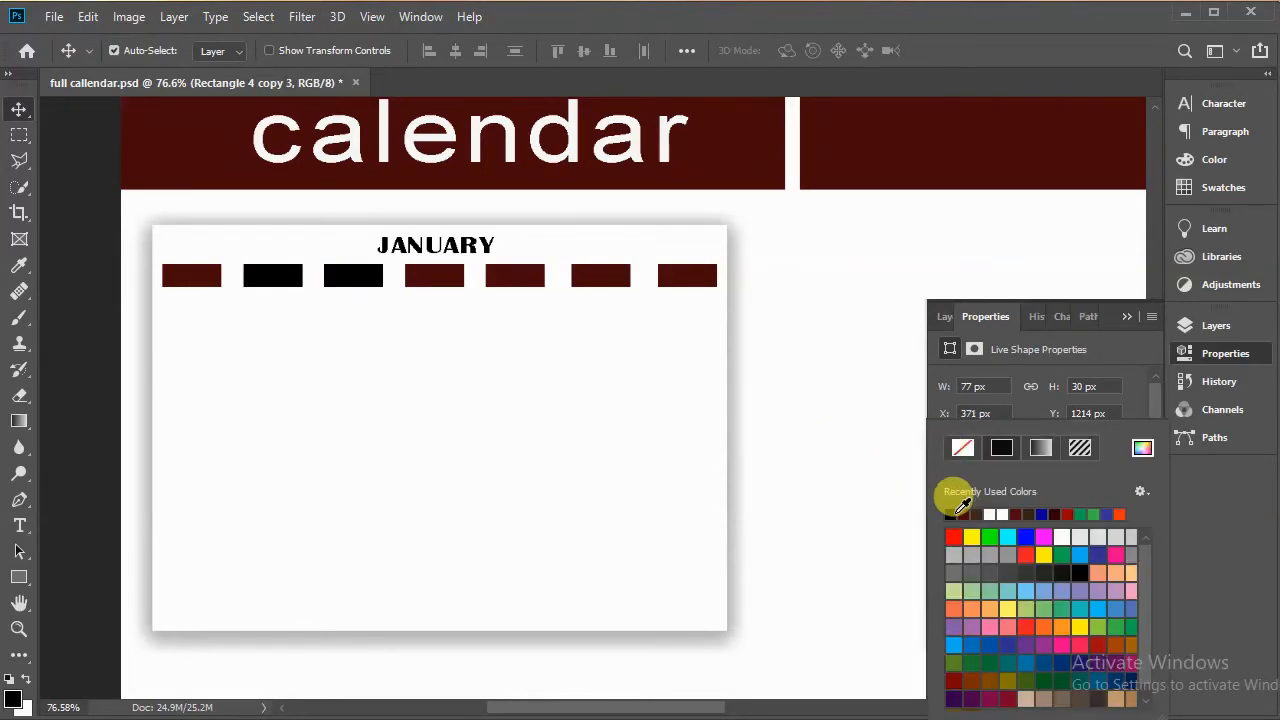
click(951, 514)
click(510, 280)
click(958, 445)
click(952, 513)
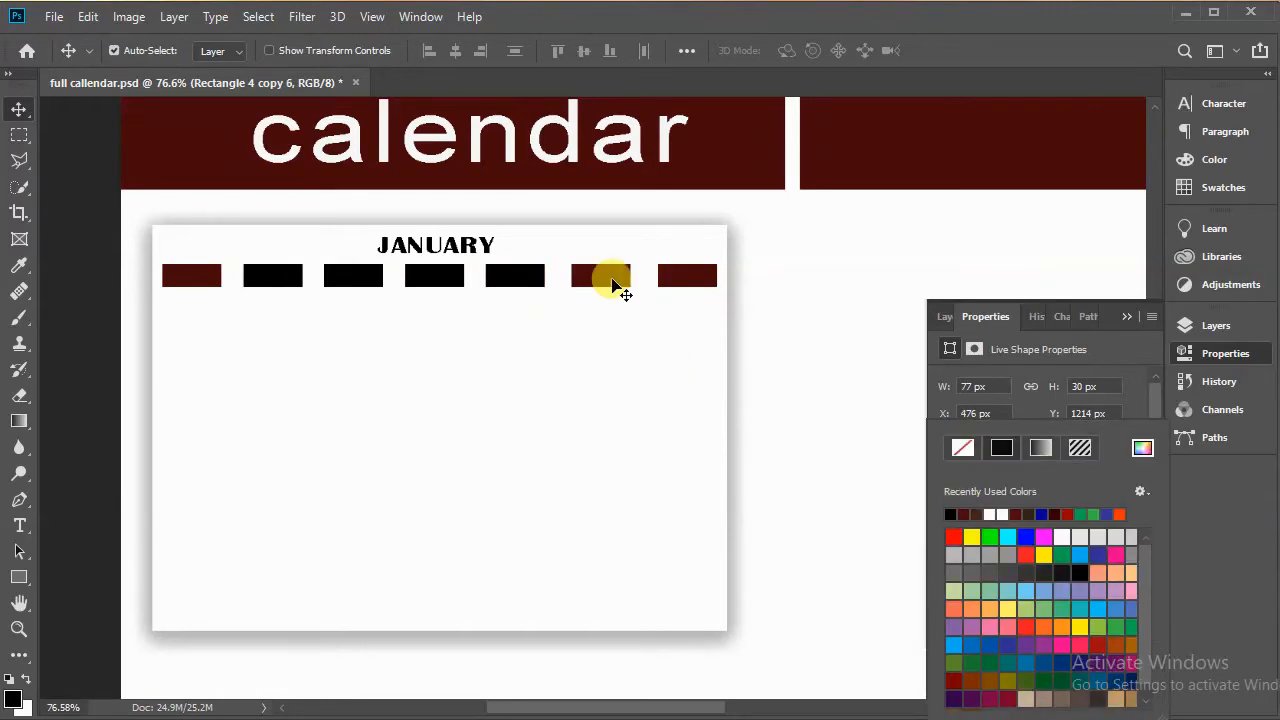
click(600, 277)
click(951, 445)
click(954, 513)
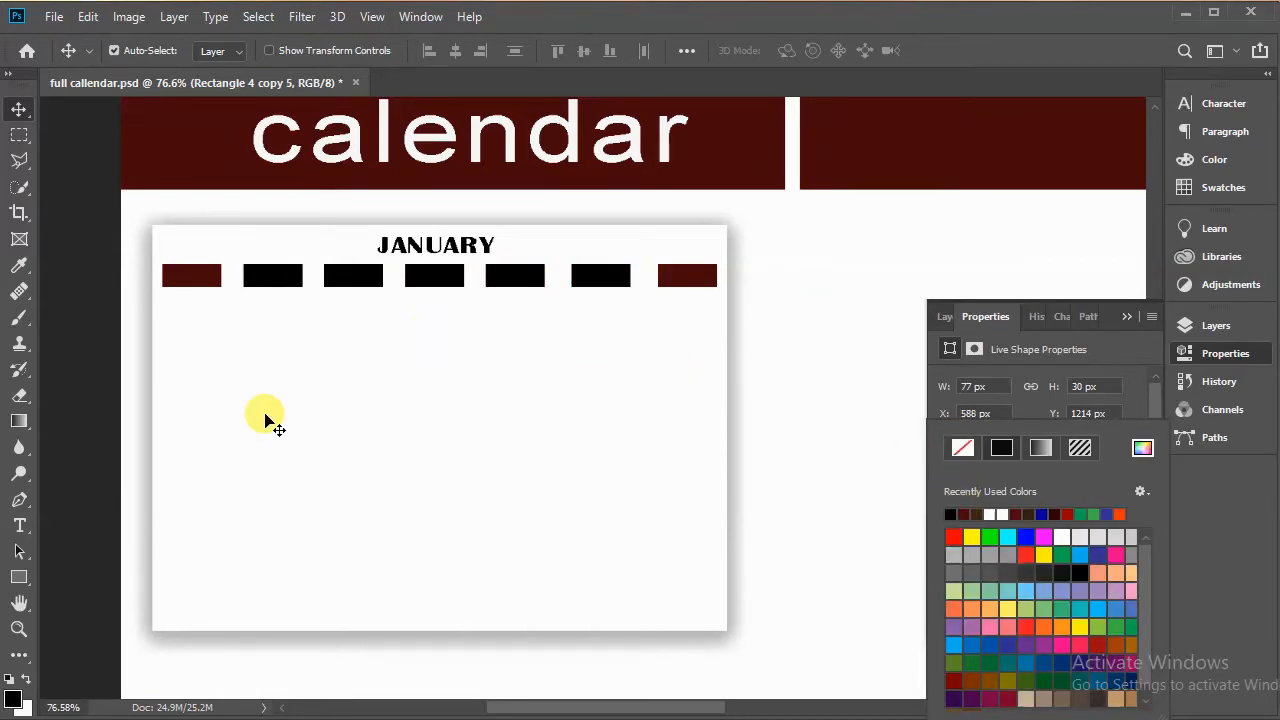
Step: Add a MON text label in Britannic Bold and move it onto the second rectangle
click(21, 525)
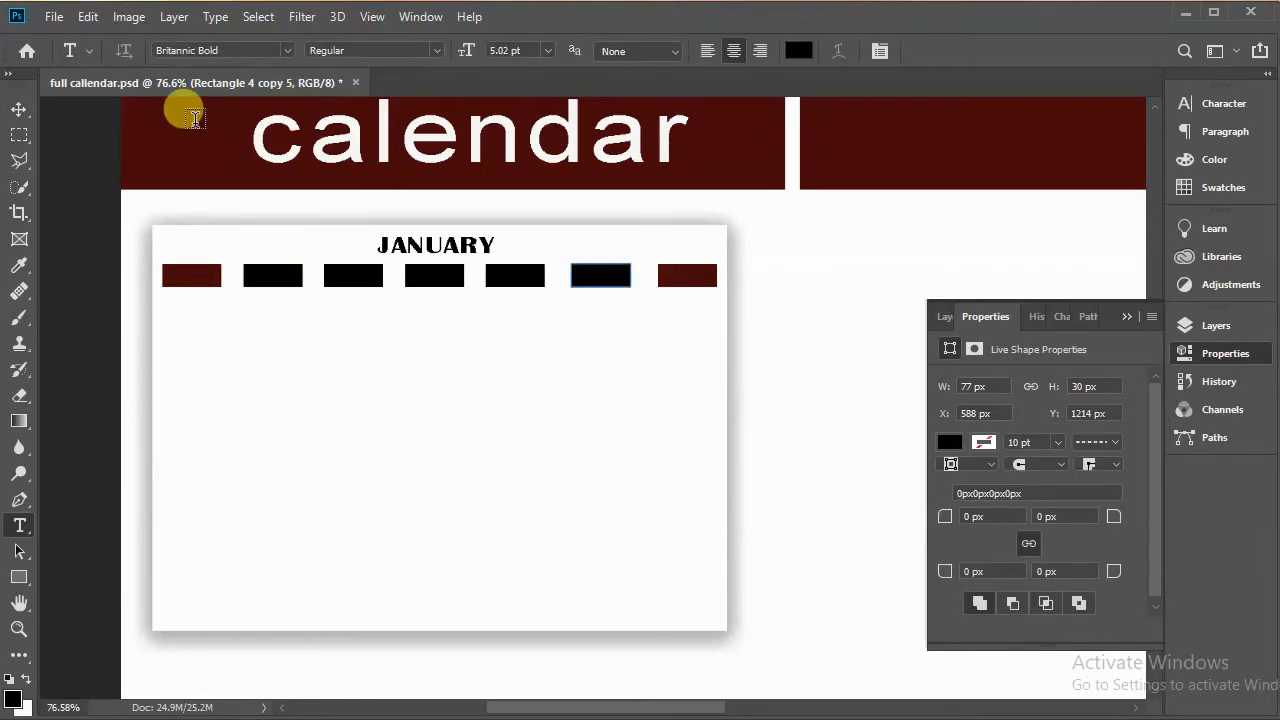
click(176, 143)
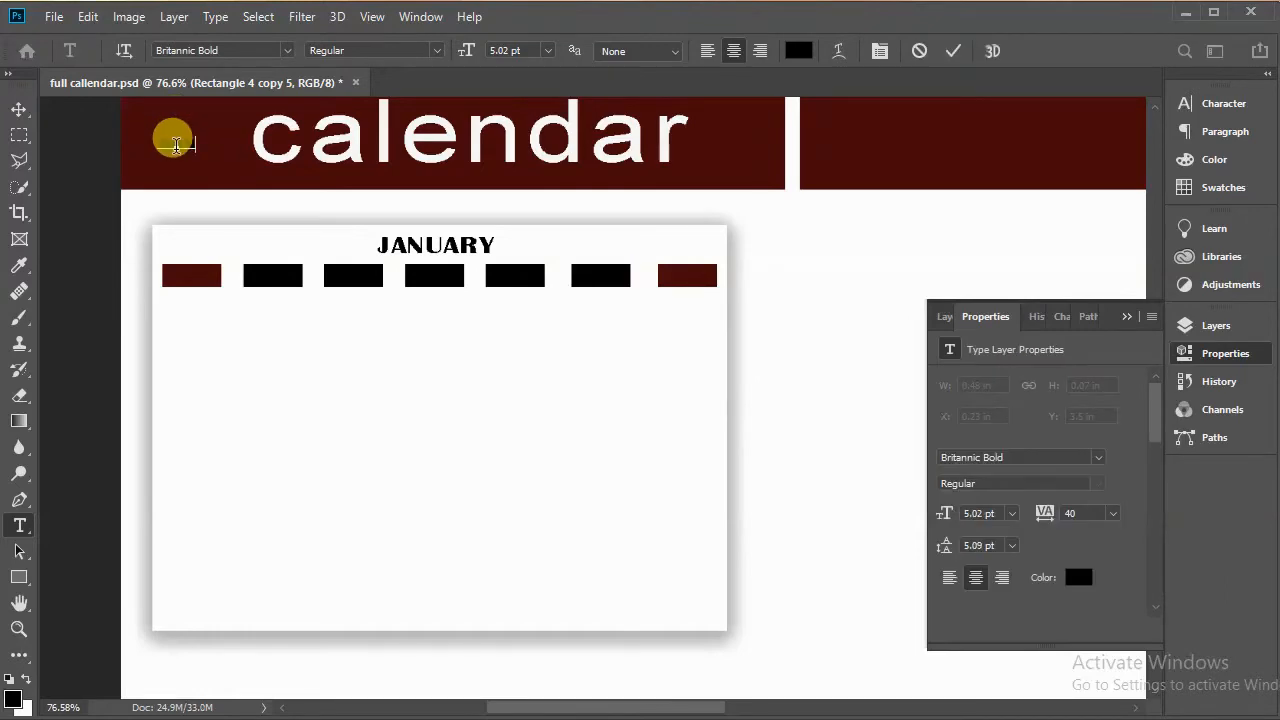
click(954, 51)
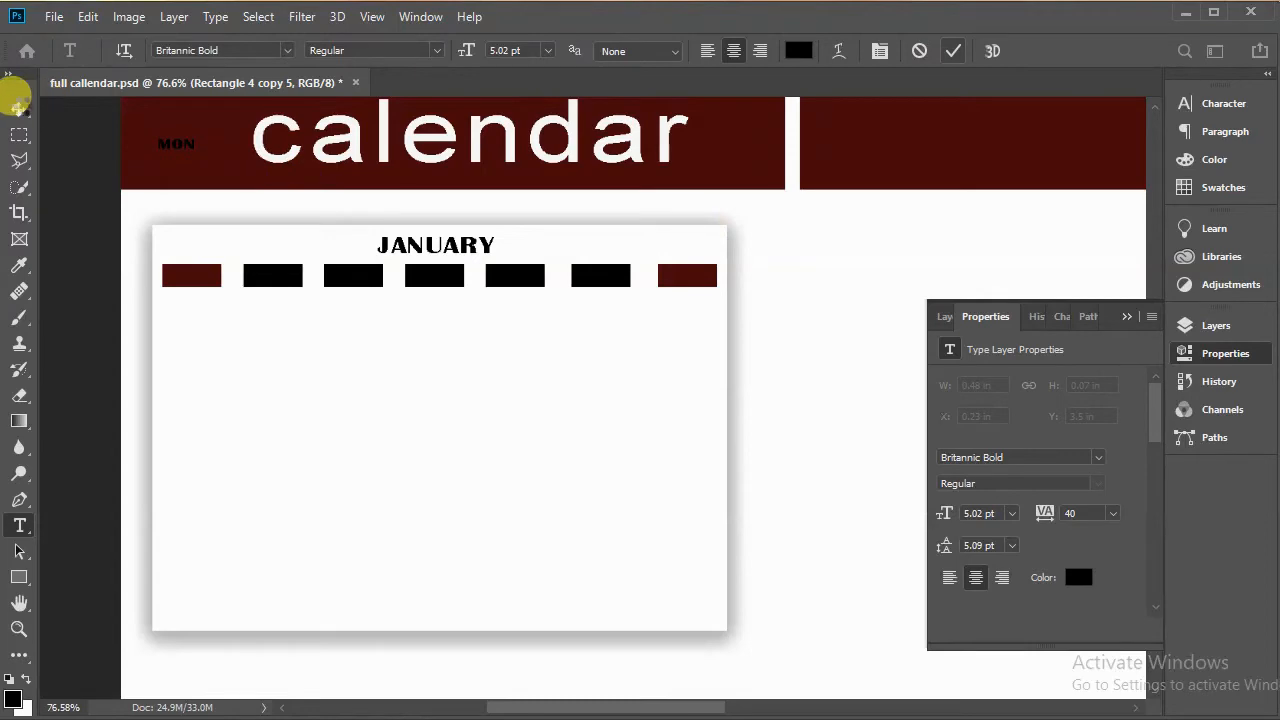
click(19, 105)
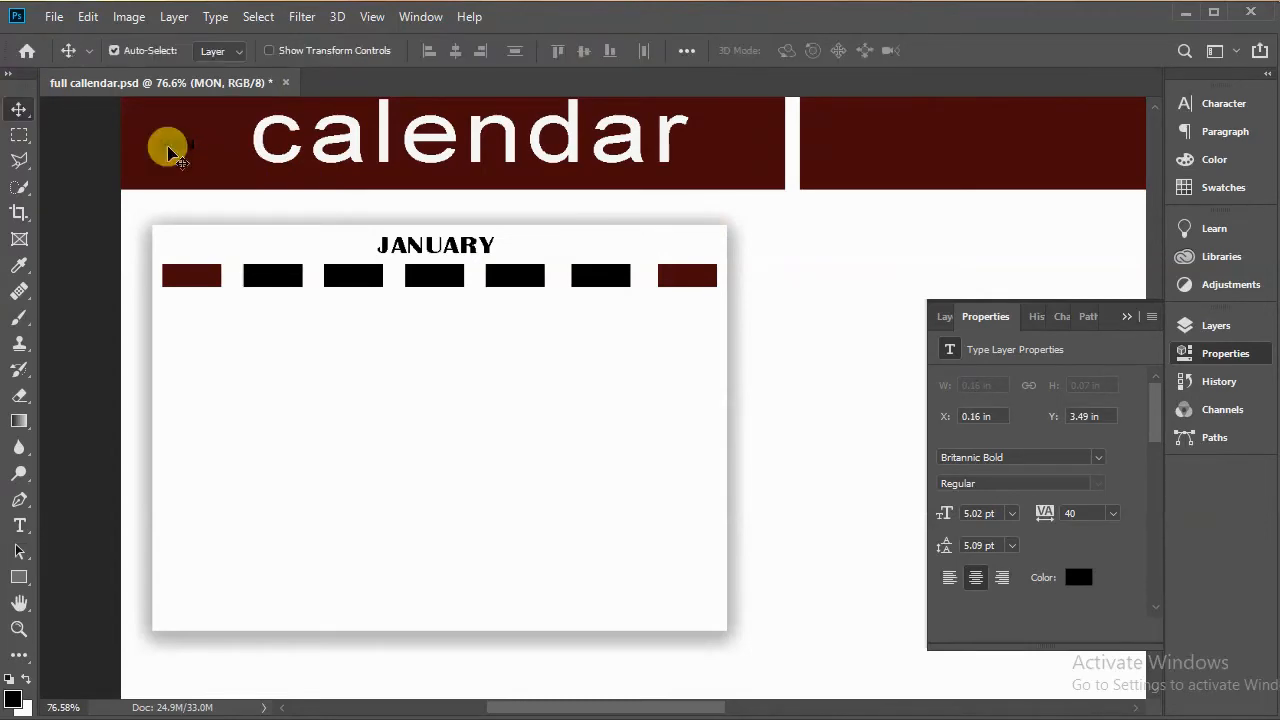
drag(172, 150, 278, 280)
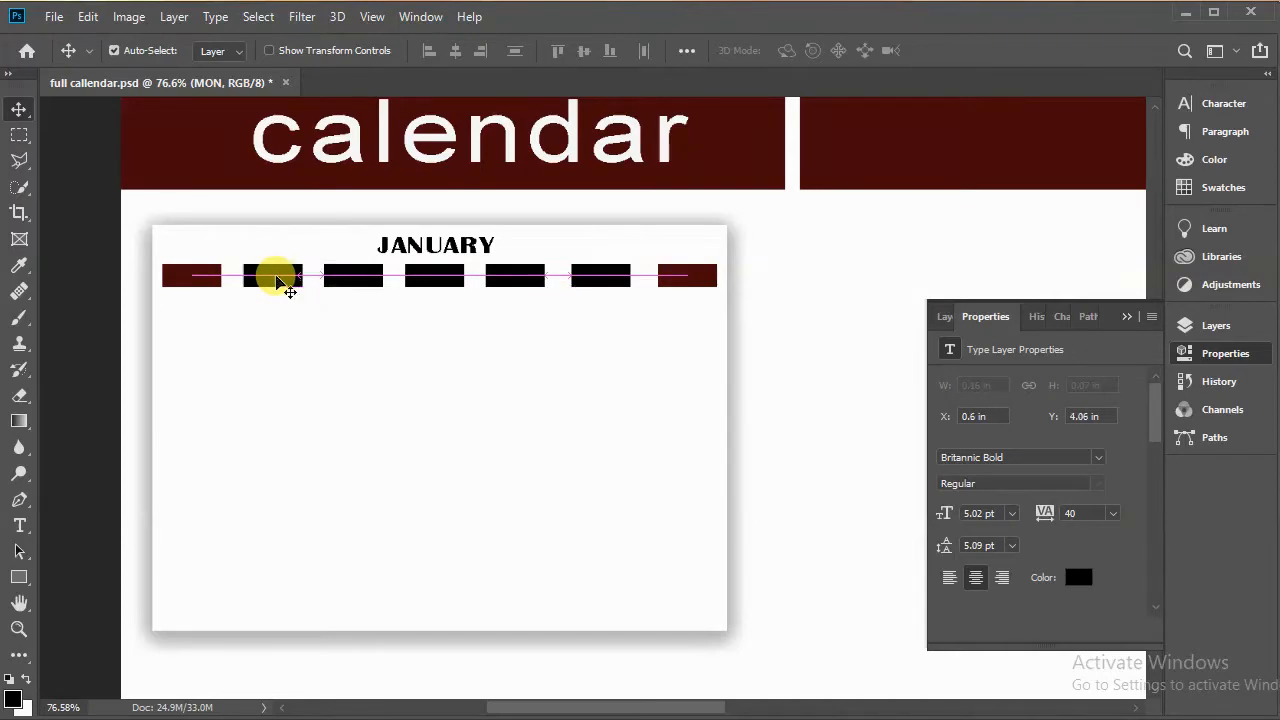
Step: Set the MON label's text colour to white
double_click(286, 279)
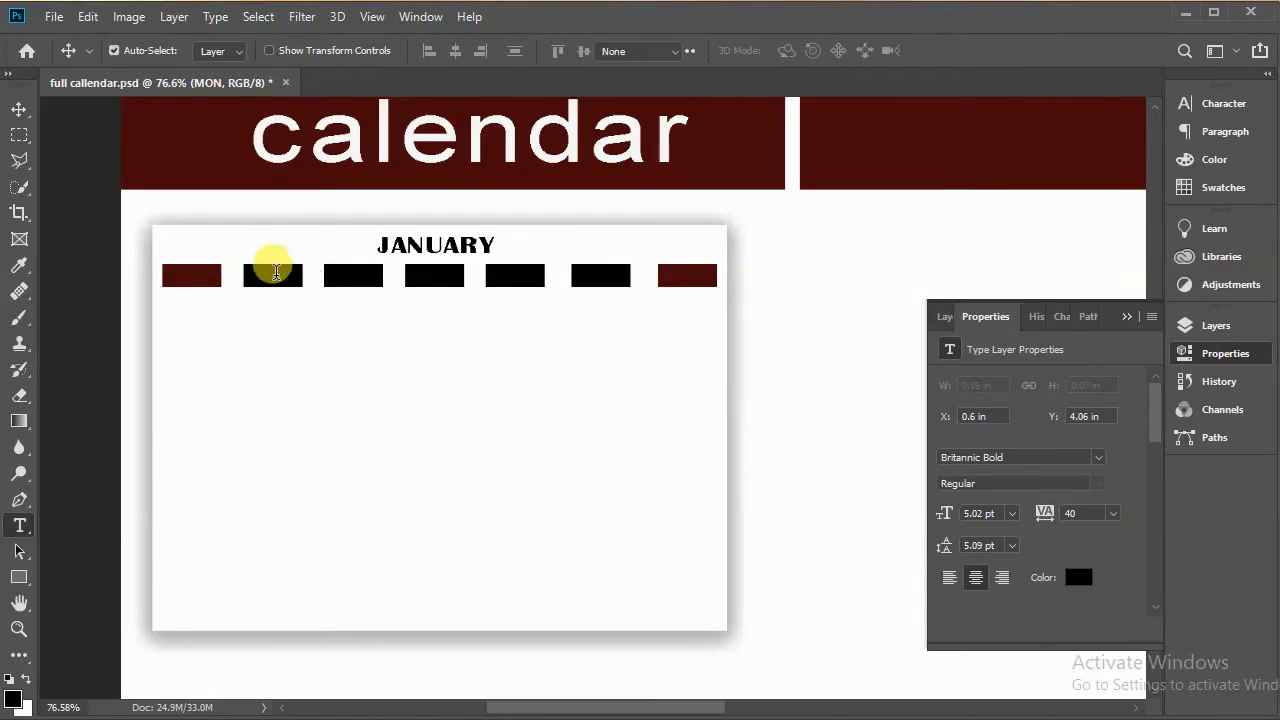
click(1185, 103)
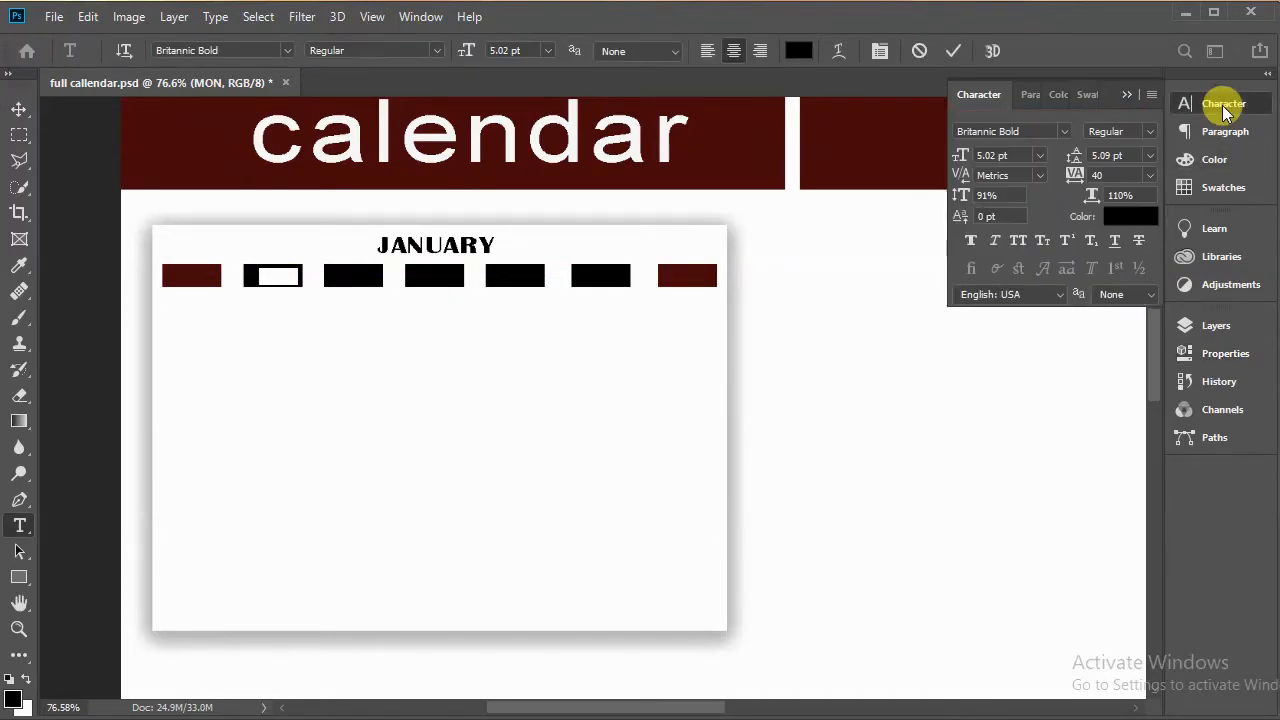
click(1116, 215)
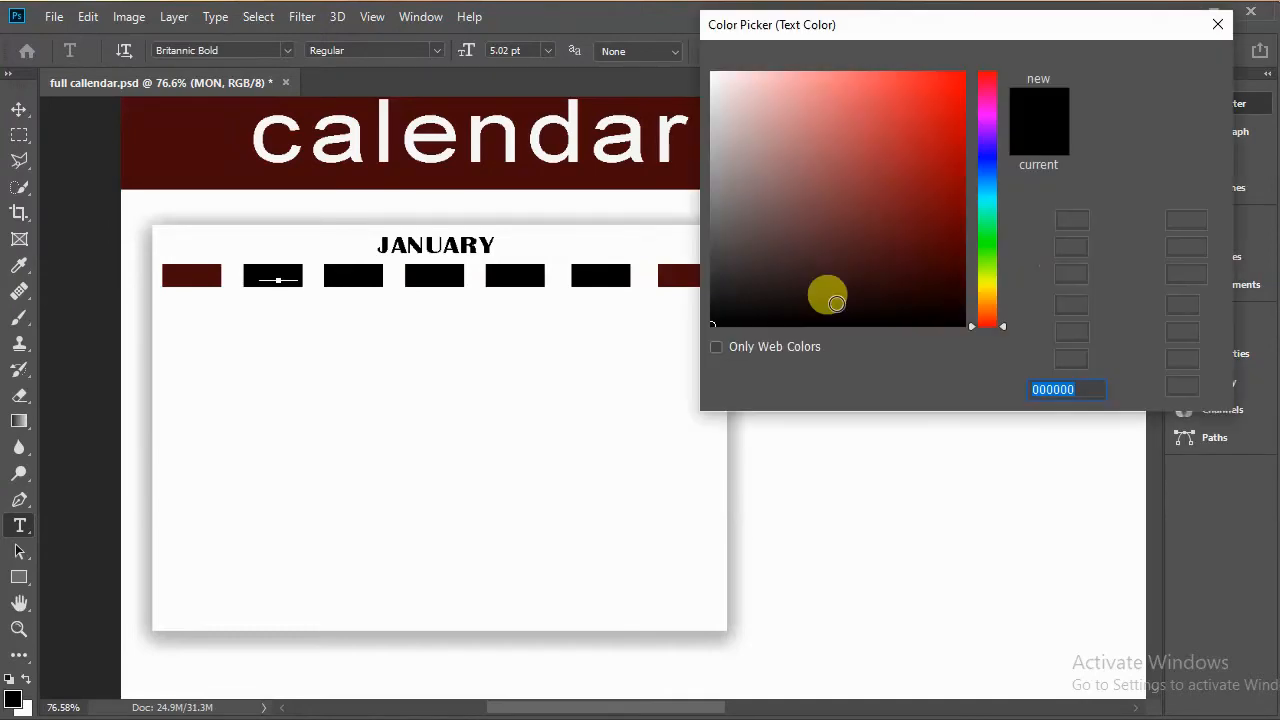
drag(826, 291, 849, 57)
click(1140, 63)
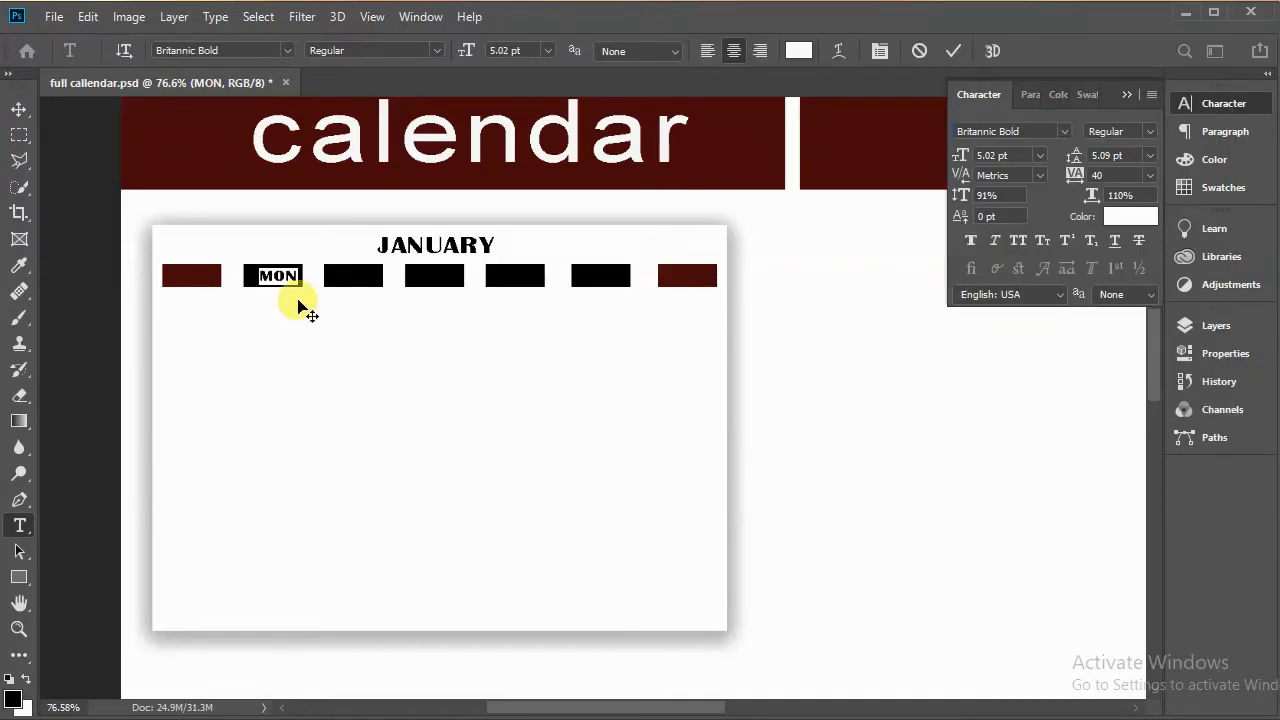
click(19, 109)
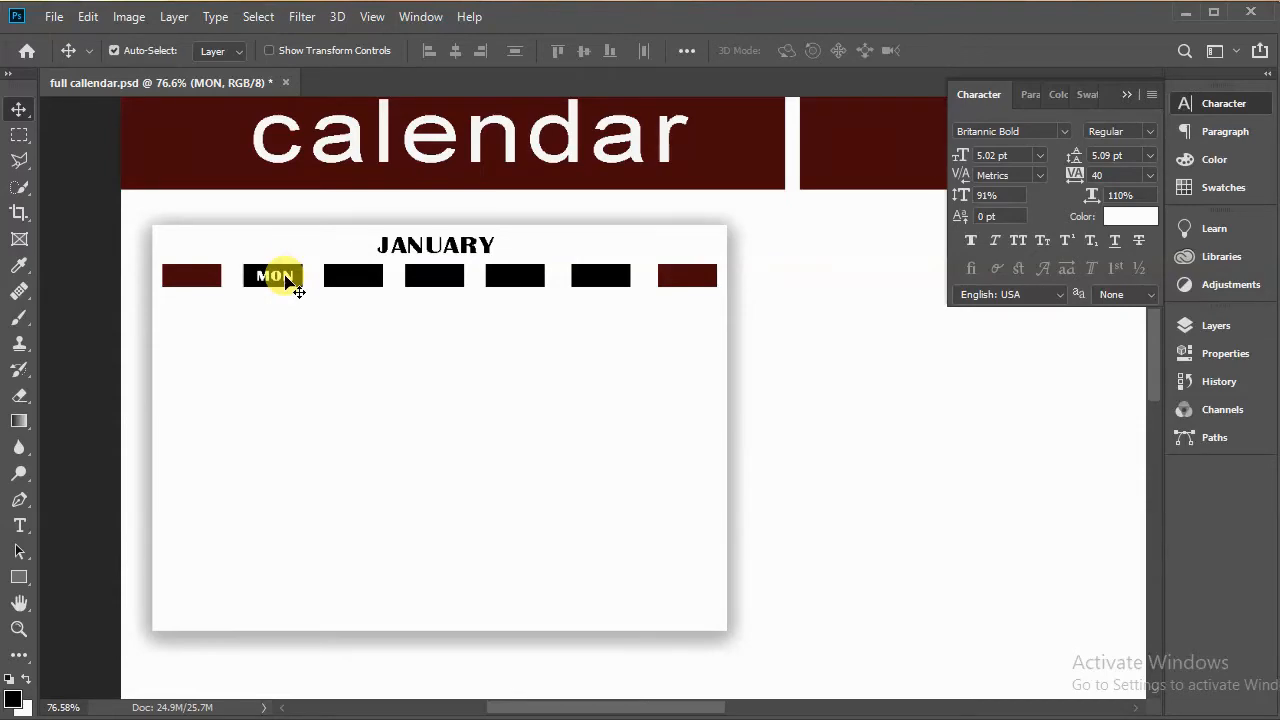
Step: Duplicate the MON label, move the copy onto the first rectangle and change its text to SUN
click(1235, 329)
key(ctrl+j)
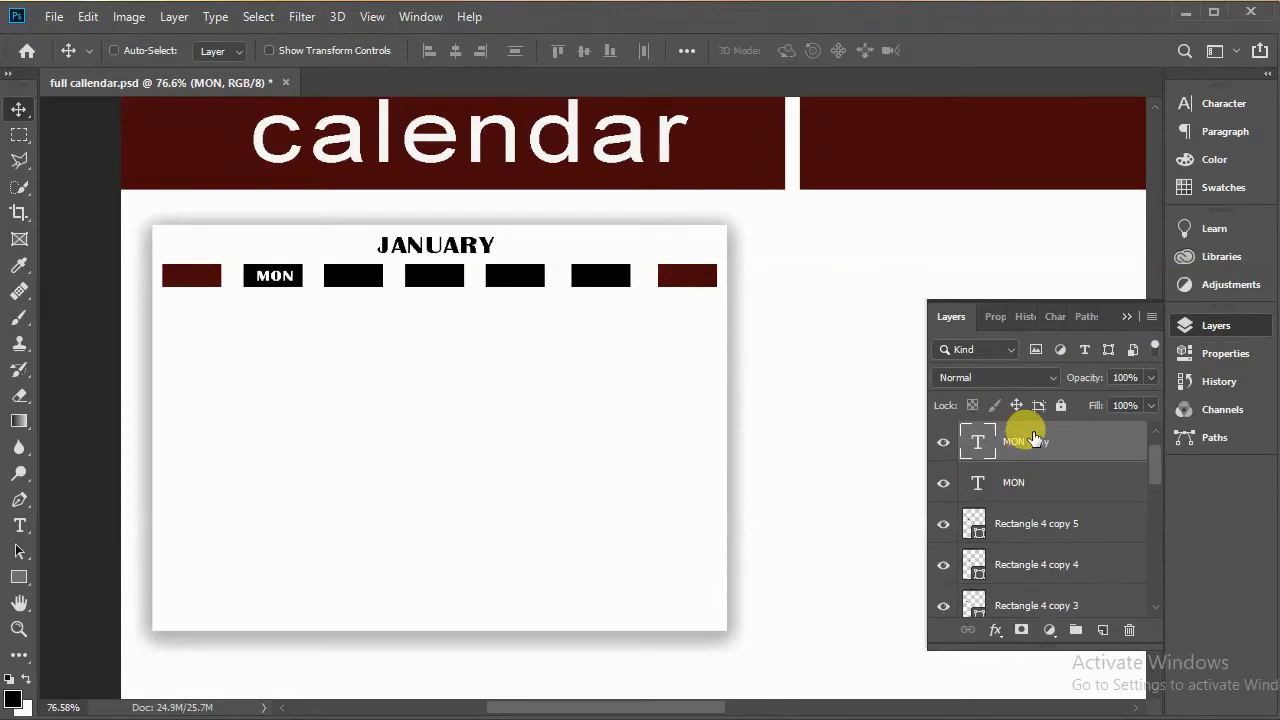
drag(257, 281, 195, 277)
double_click(193, 274)
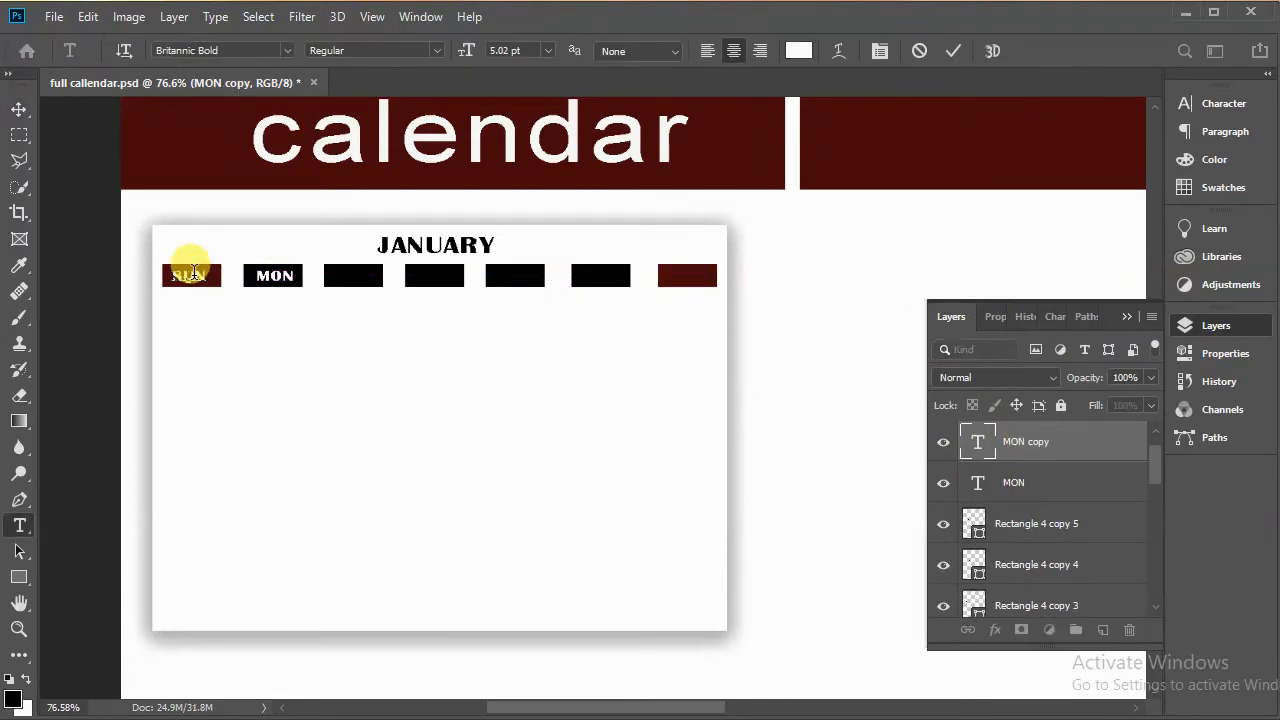
click(1058, 455)
click(1040, 473)
Step: Duplicate the MON label onto the third rectangle and change its text to TUE
key(ctrl+j)
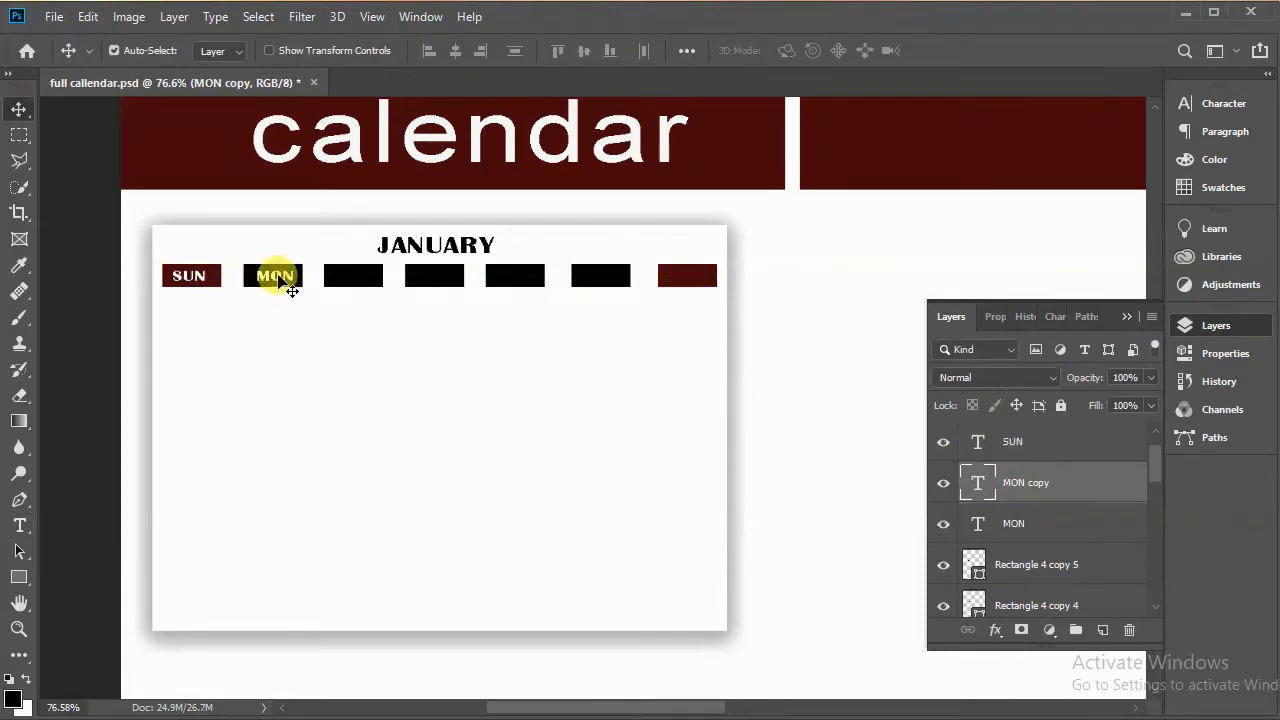
drag(290, 289, 366, 286)
double_click(355, 276)
text(TUE)
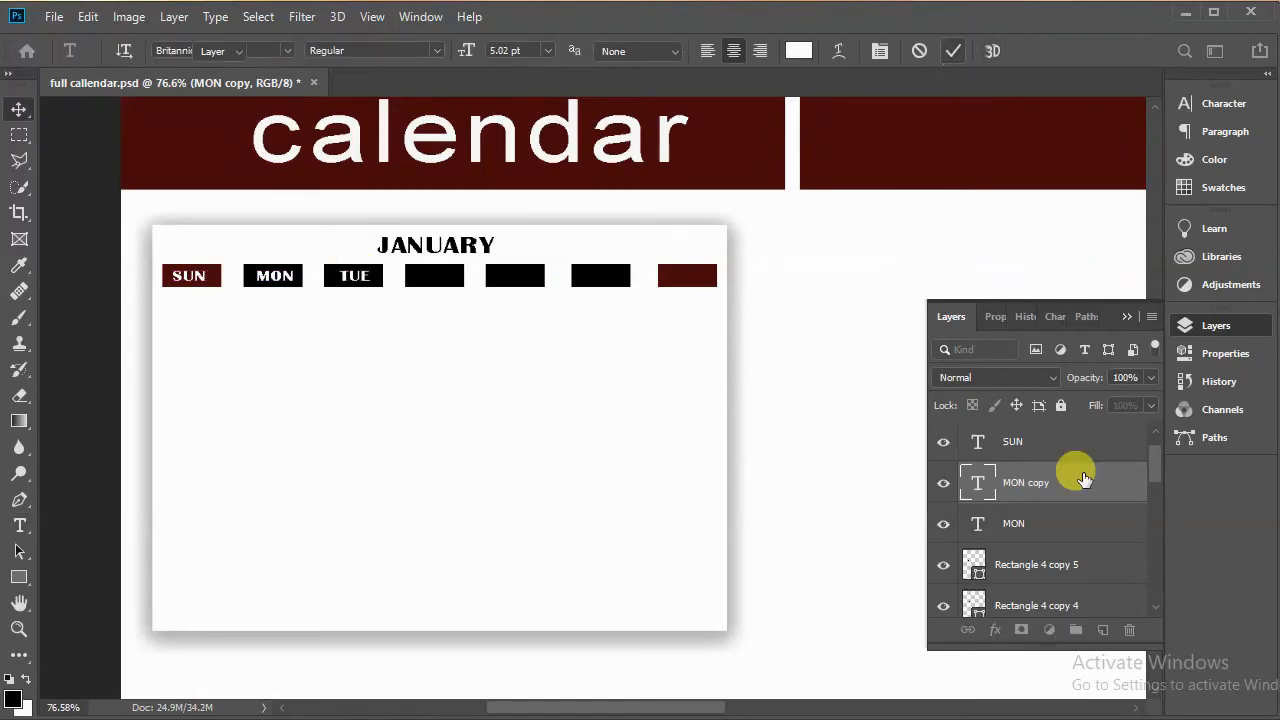
click(1085, 478)
Step: Duplicate the label onto the fourth rectangle and change its text to WED
key(ctrl+j)
drag(358, 279, 437, 284)
double_click(437, 284)
text(WED)
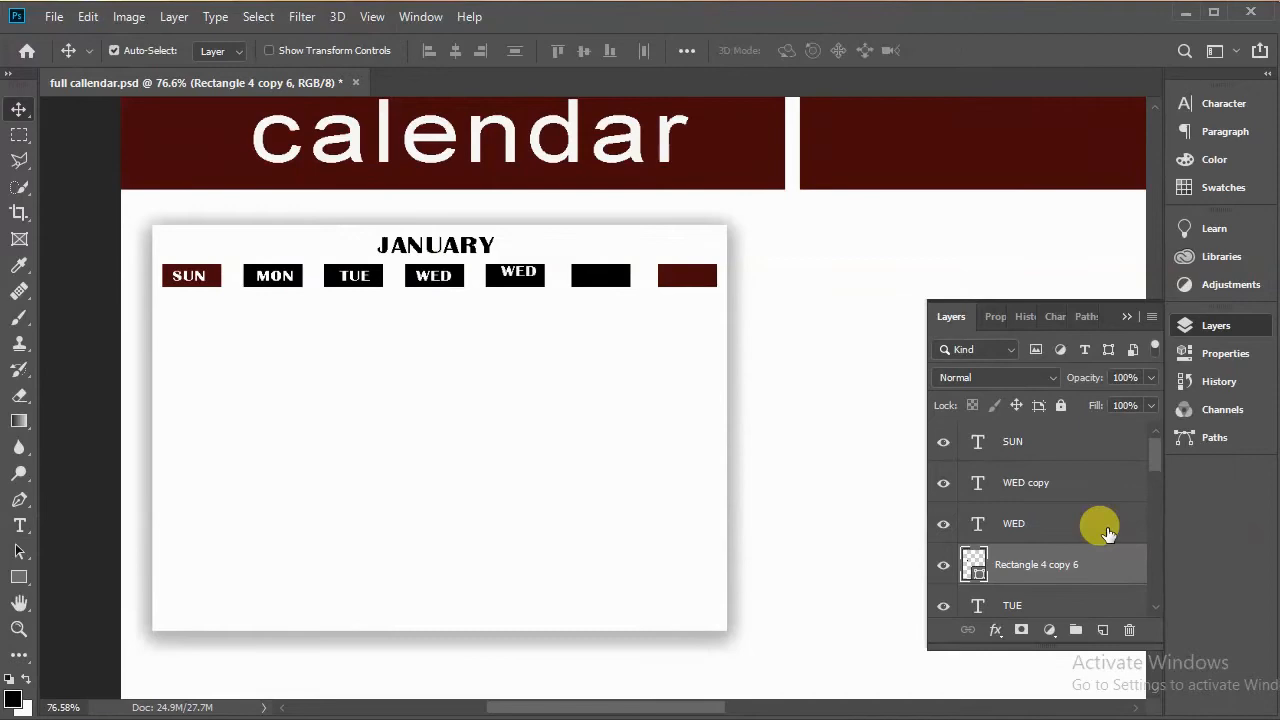
Step: Change the label copy on the fifth rectangle to THU
click(518, 276)
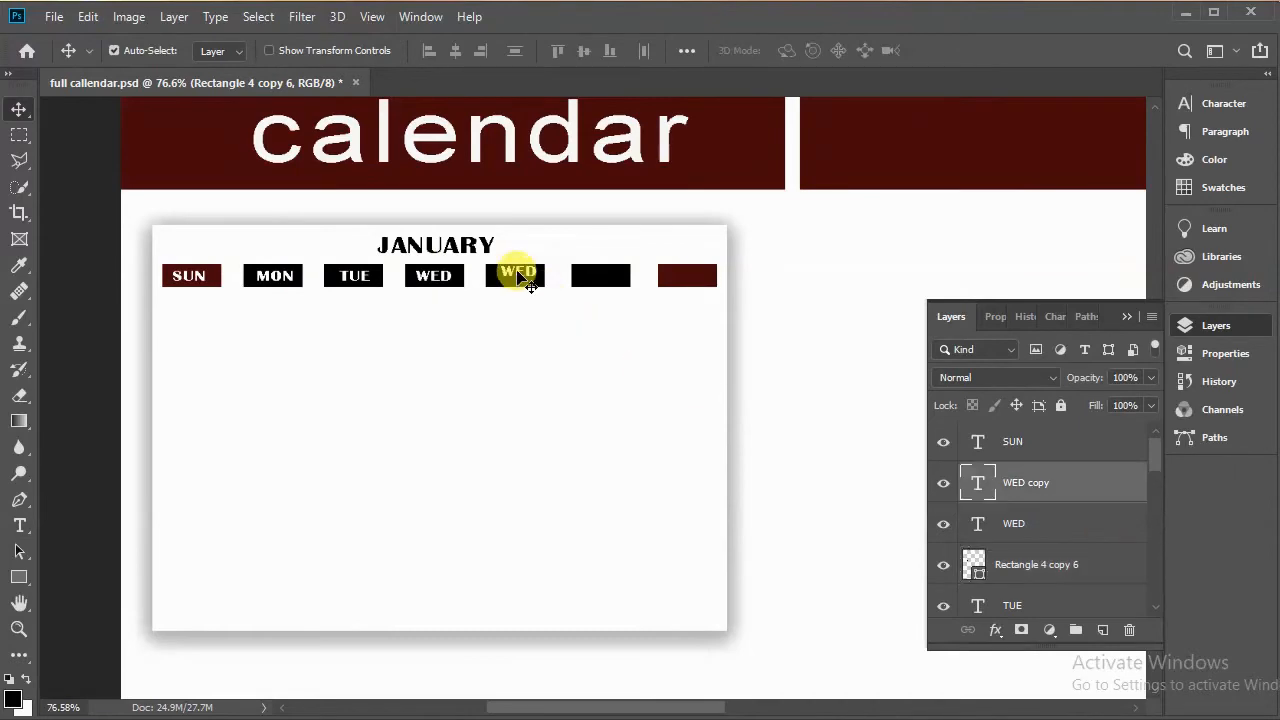
double_click(518, 276)
text(THU)
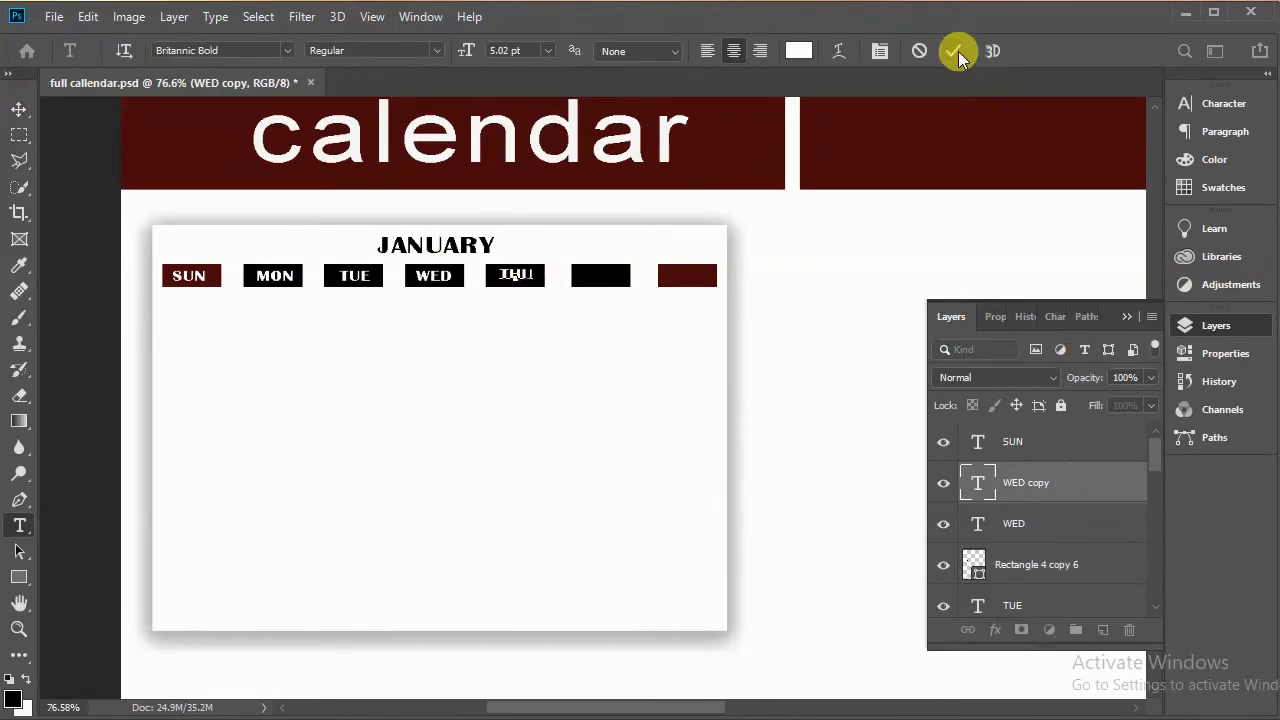
click(958, 51)
Step: Duplicate the THU label twice, move one copy onto the sixth rectangle and change it to FRI
key(ctrl+j)
key(ctrl+j)
drag(528, 284, 612, 285)
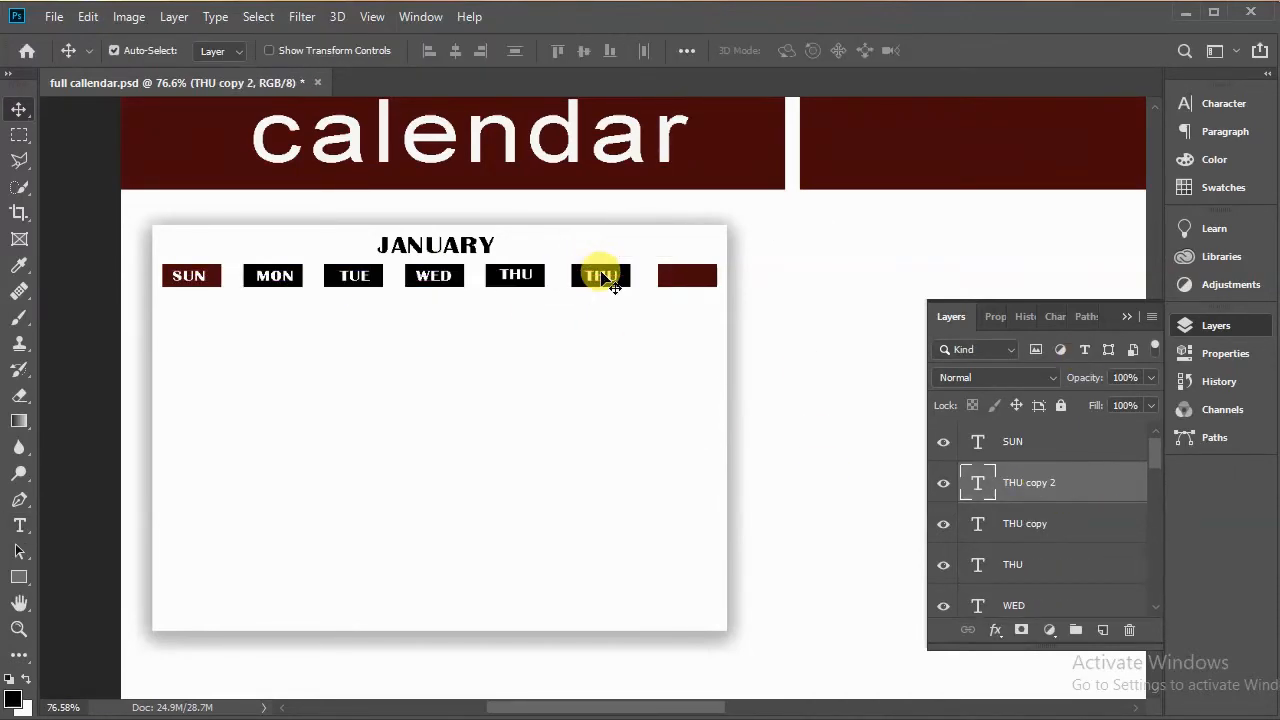
double_click(600, 276)
text(FRI)
Step: Move the other THU copy onto the last rectangle and change its text to SAT
click(777, 220)
drag(519, 283, 690, 283)
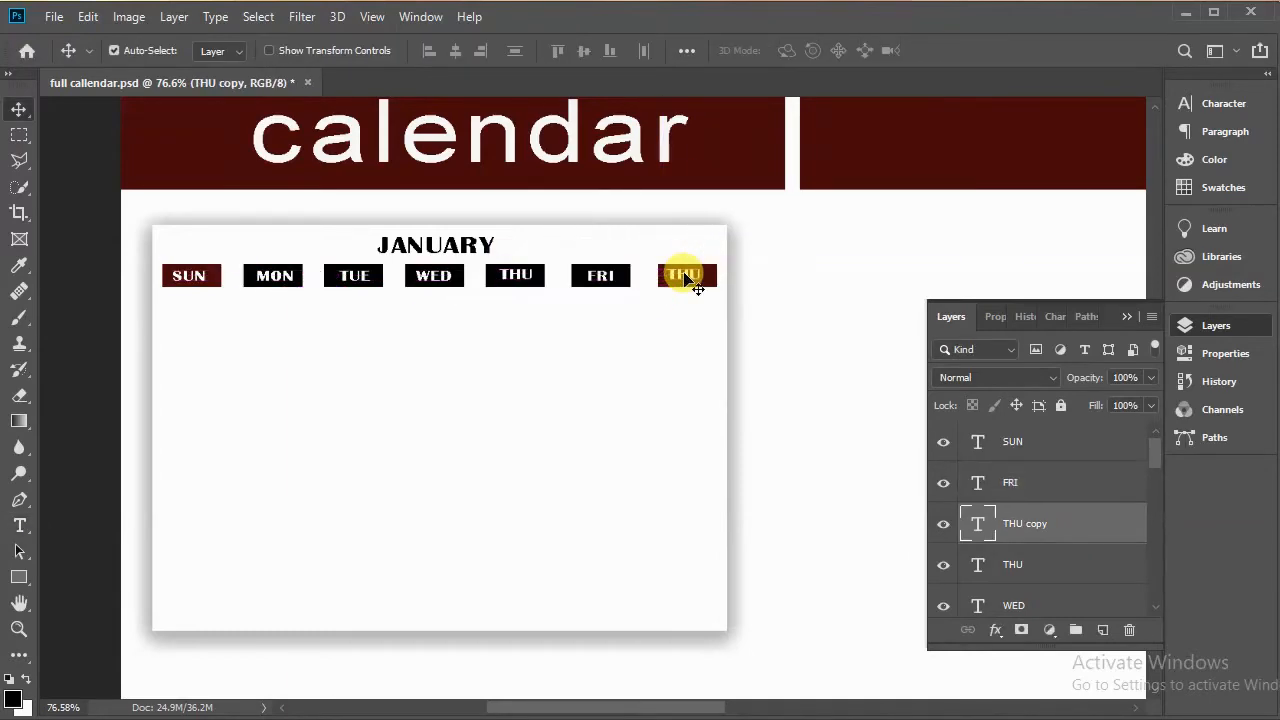
double_click(686, 276)
text(SAT)
click(950, 51)
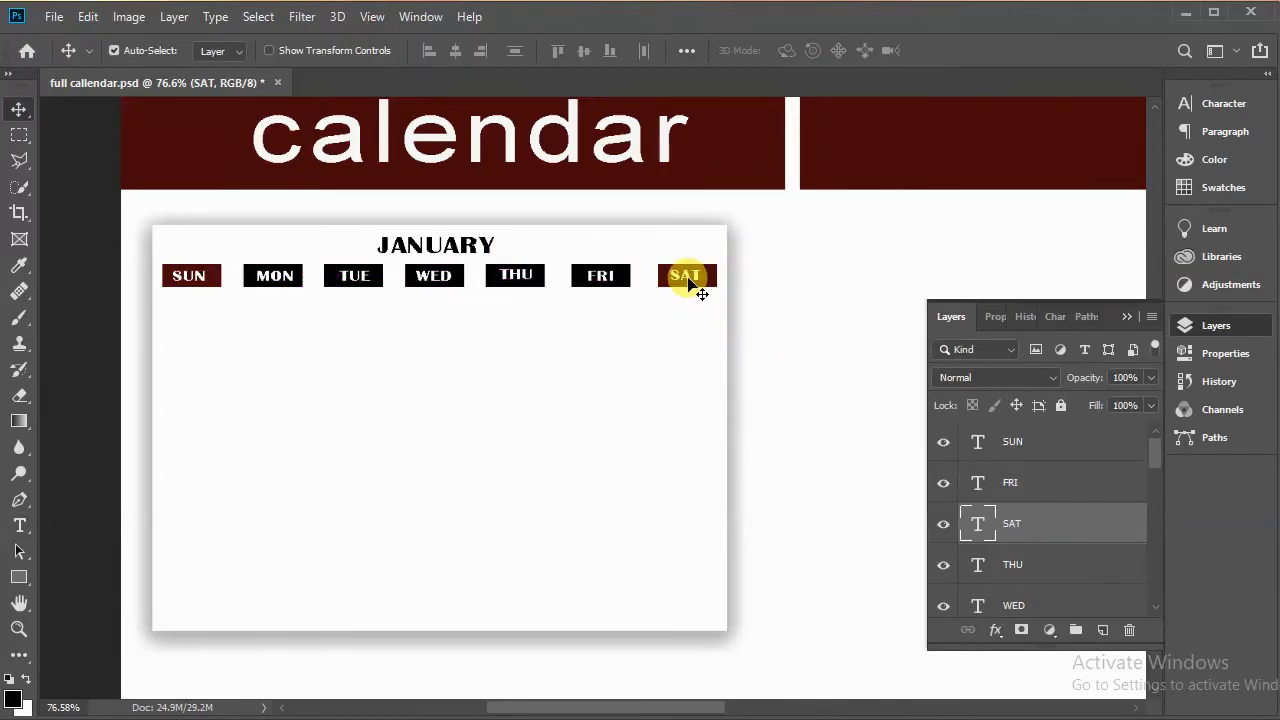
Step: Create a text layer with the number 1 below the WED label and set its text colour to black
scroll(702, 293, up, 2)
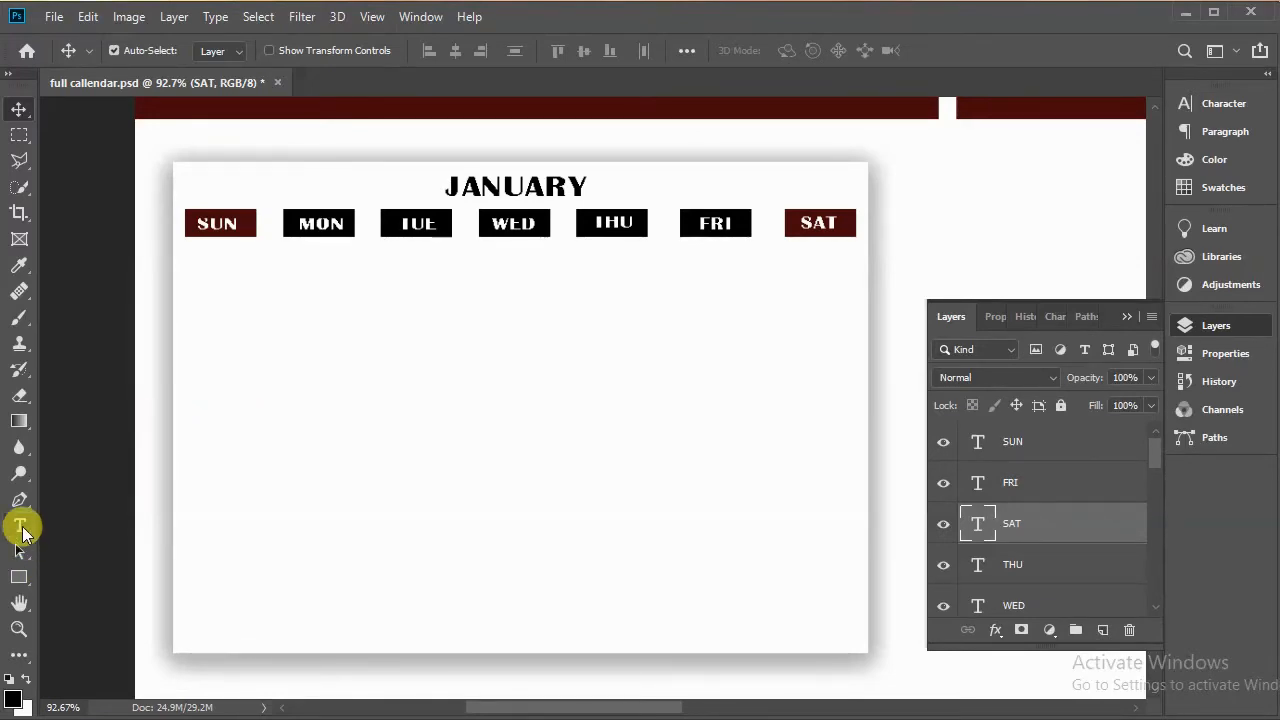
click(20, 527)
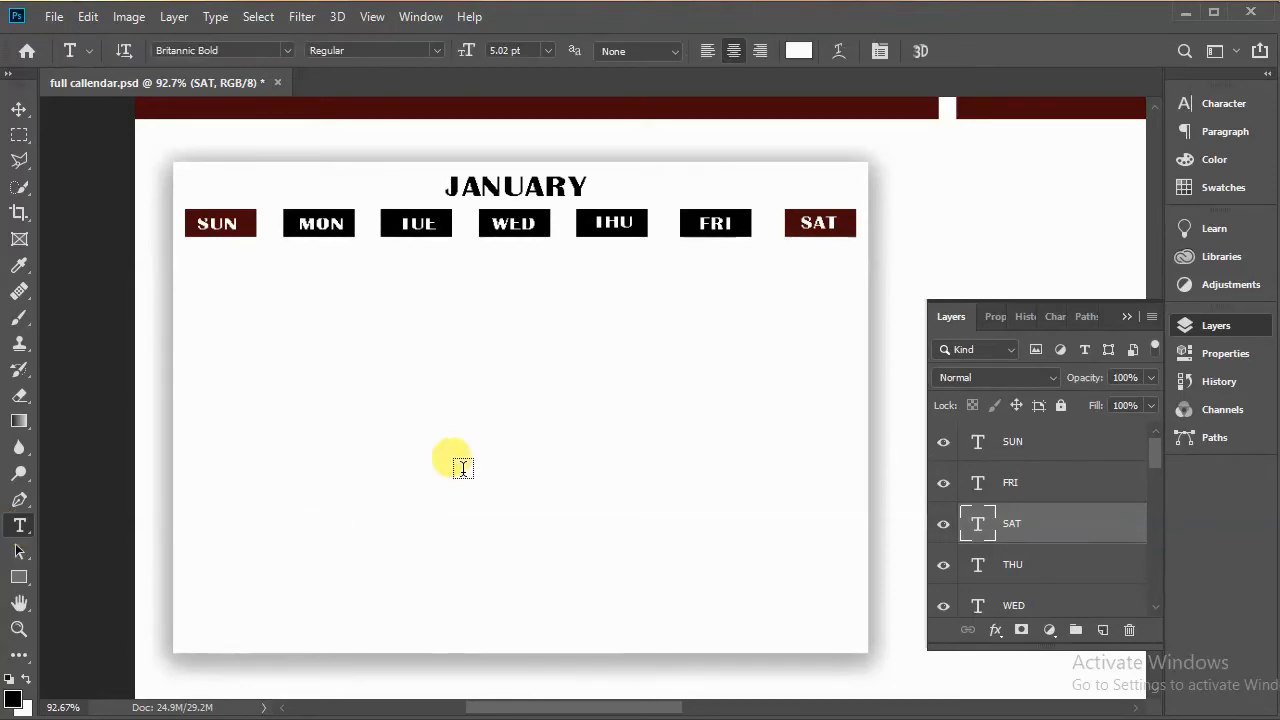
click(511, 282)
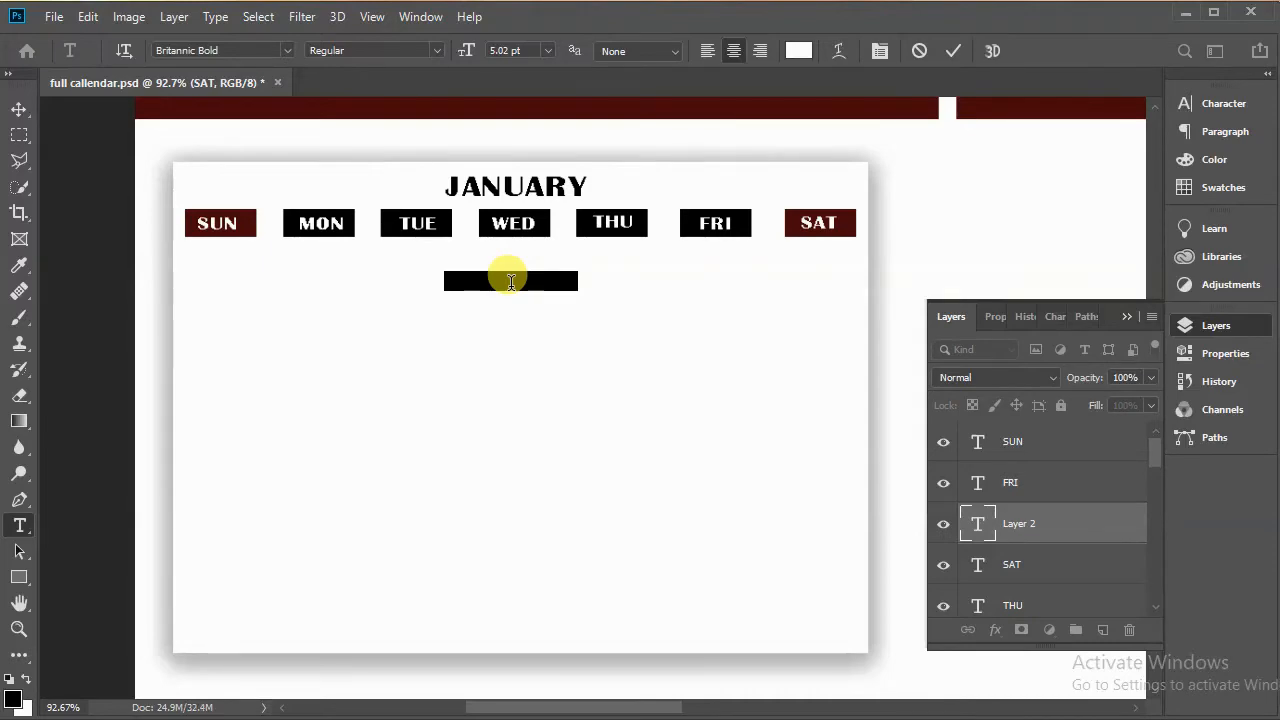
click(511, 282)
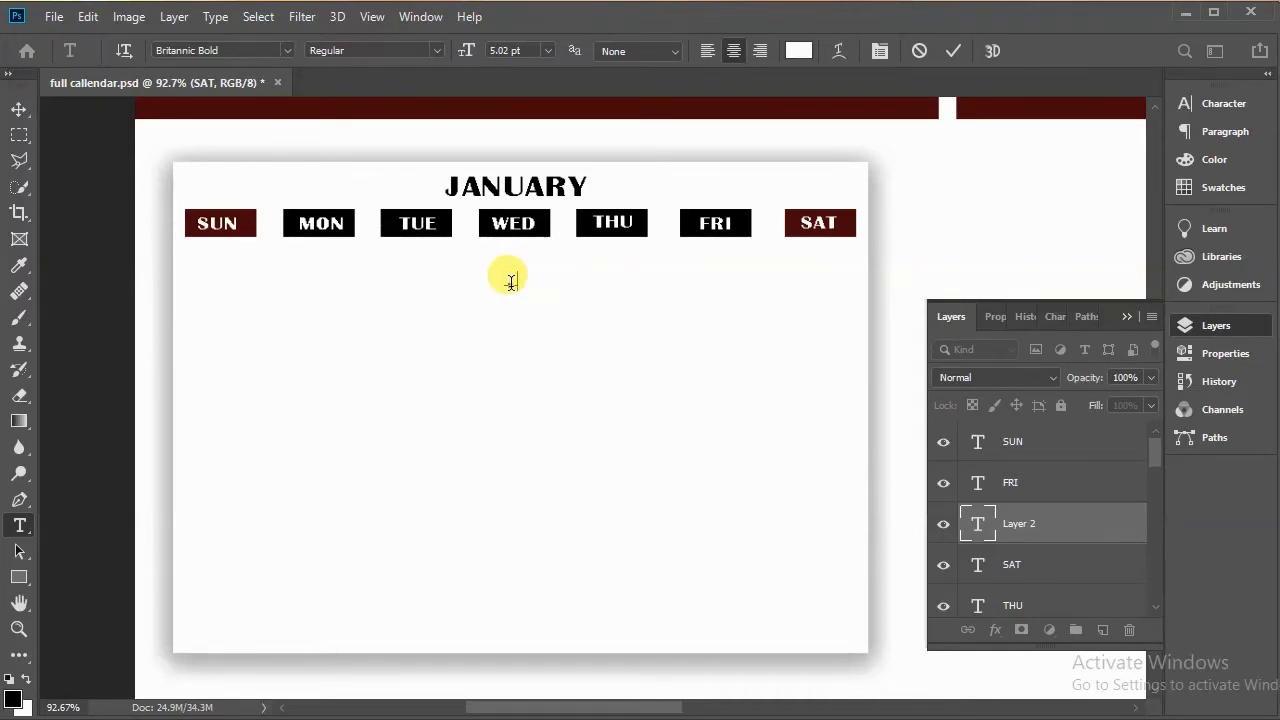
key(ctrl+a)
click(1228, 112)
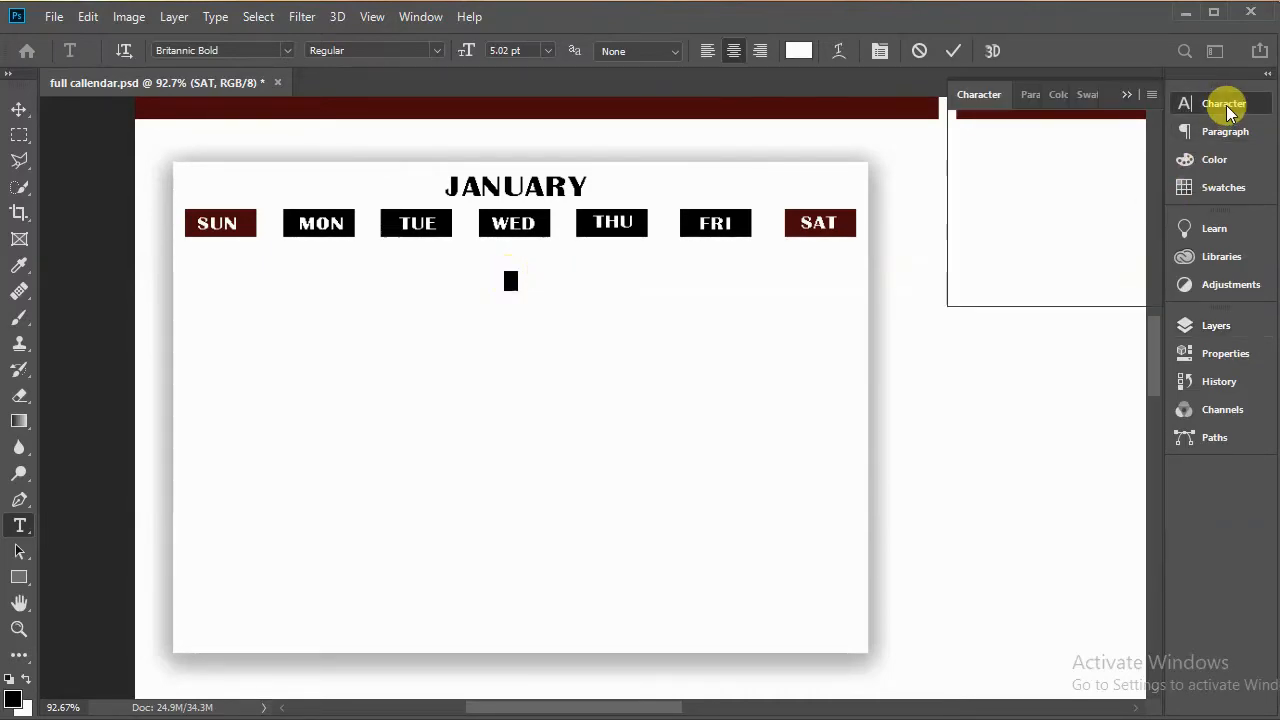
click(1120, 218)
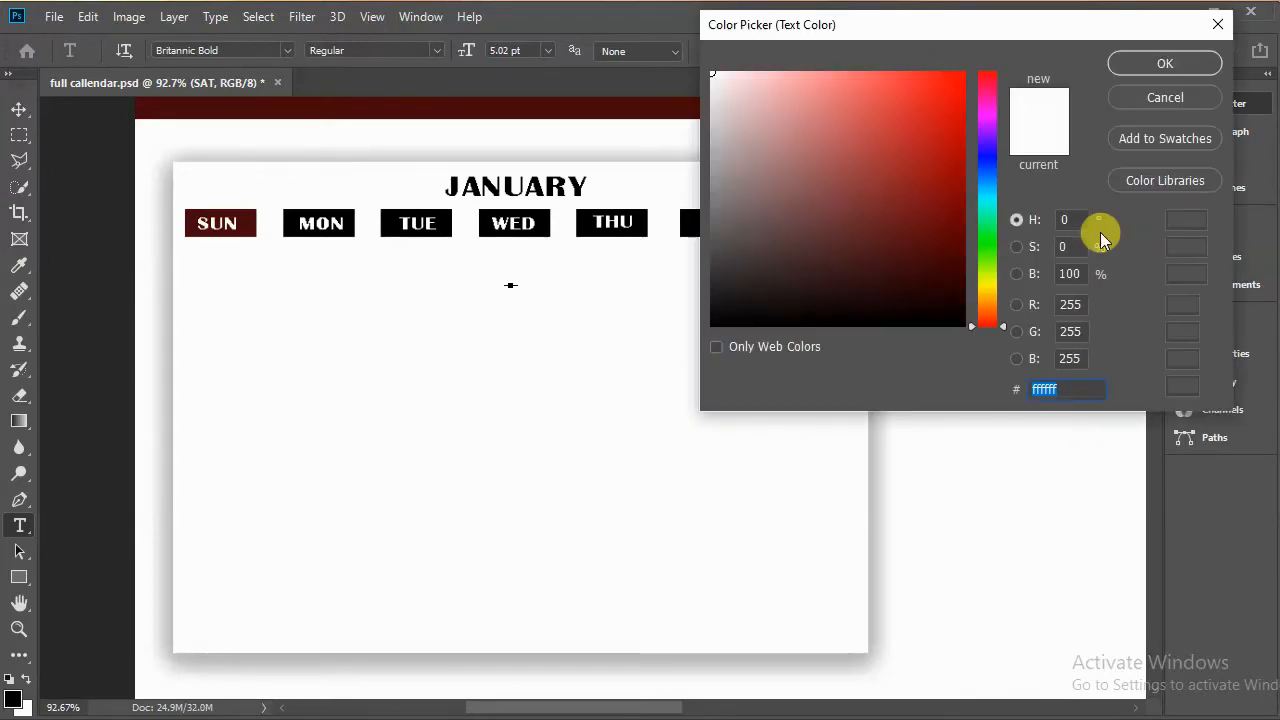
drag(877, 277, 901, 342)
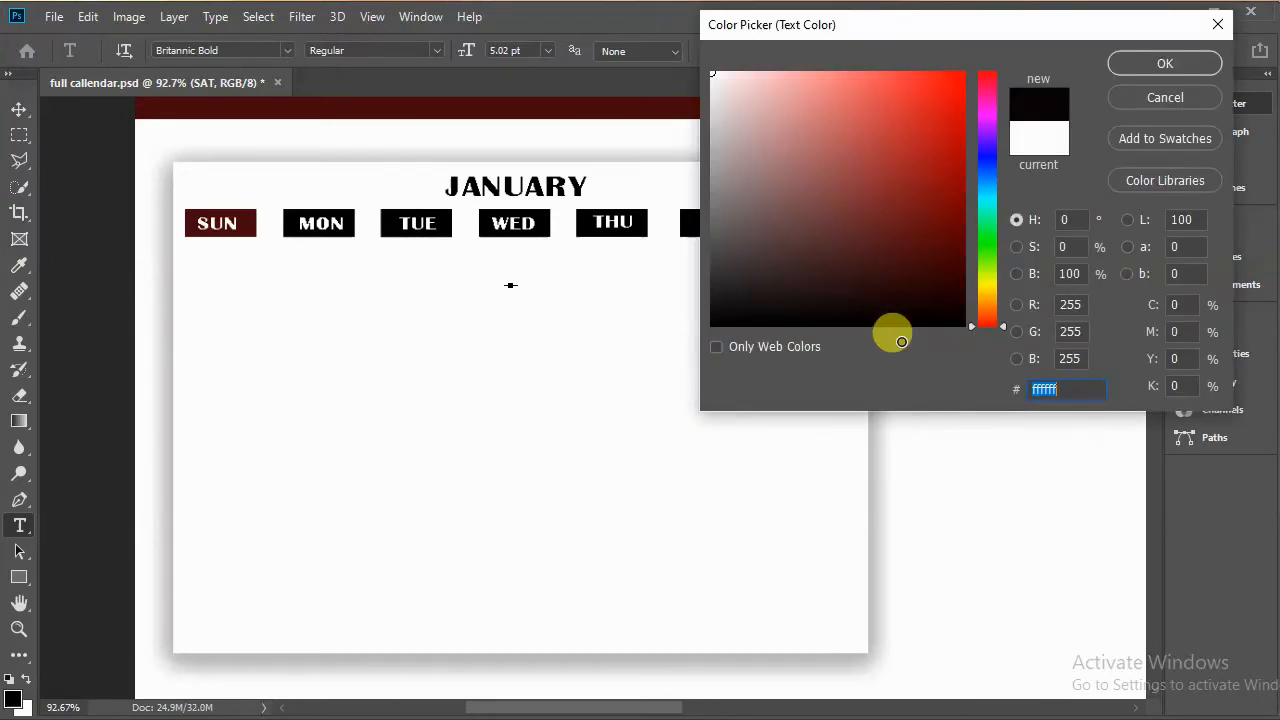
click(1128, 63)
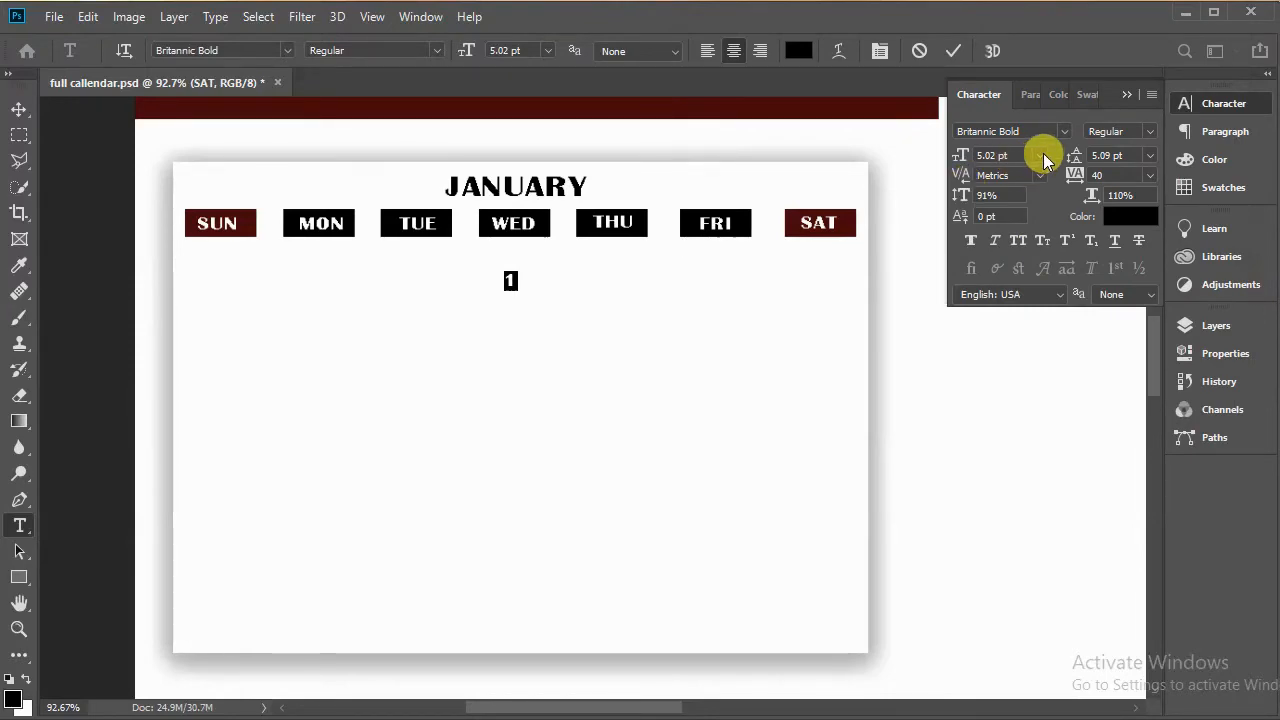
Step: Set the number's font size to 12 pt and commit the text
click(1040, 155)
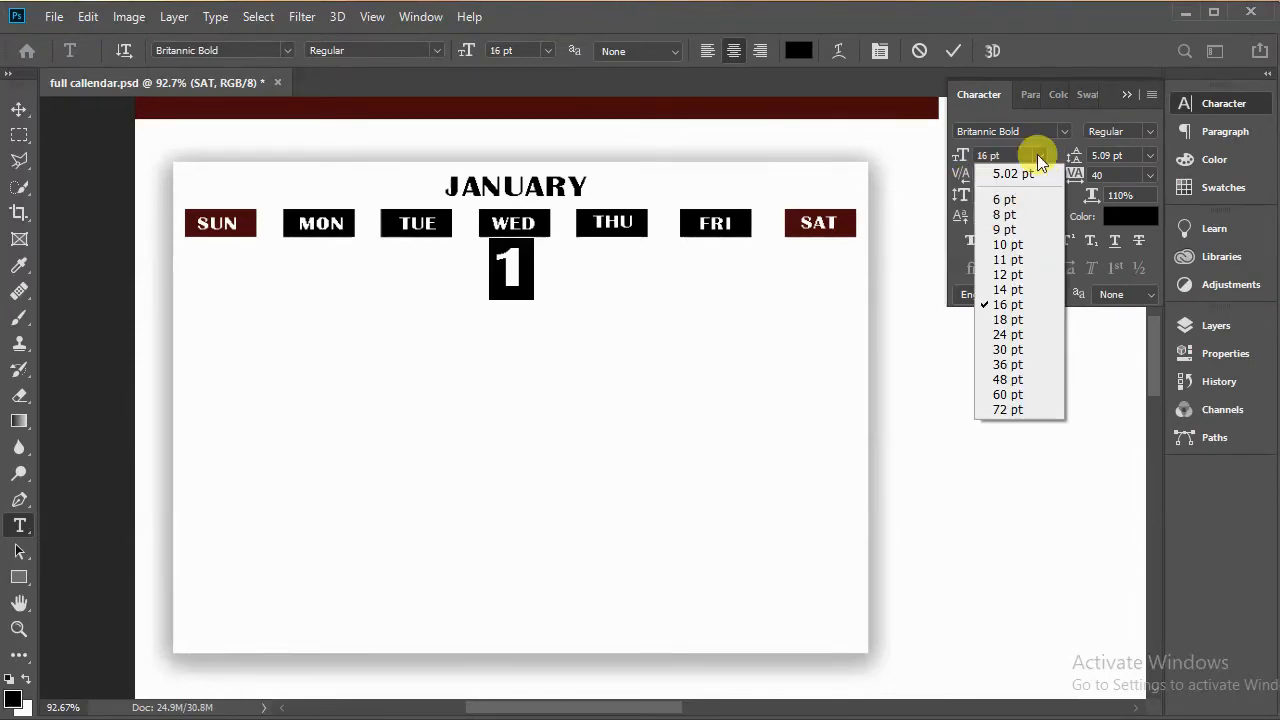
click(1004, 275)
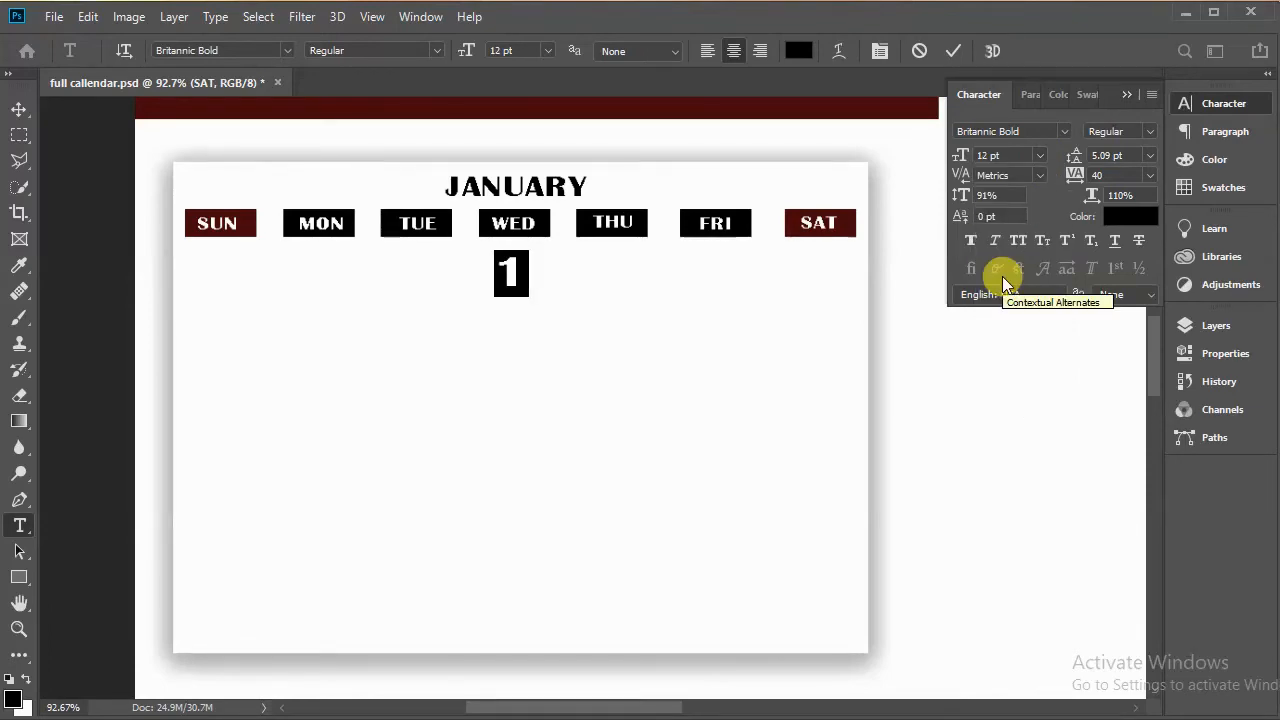
click(956, 56)
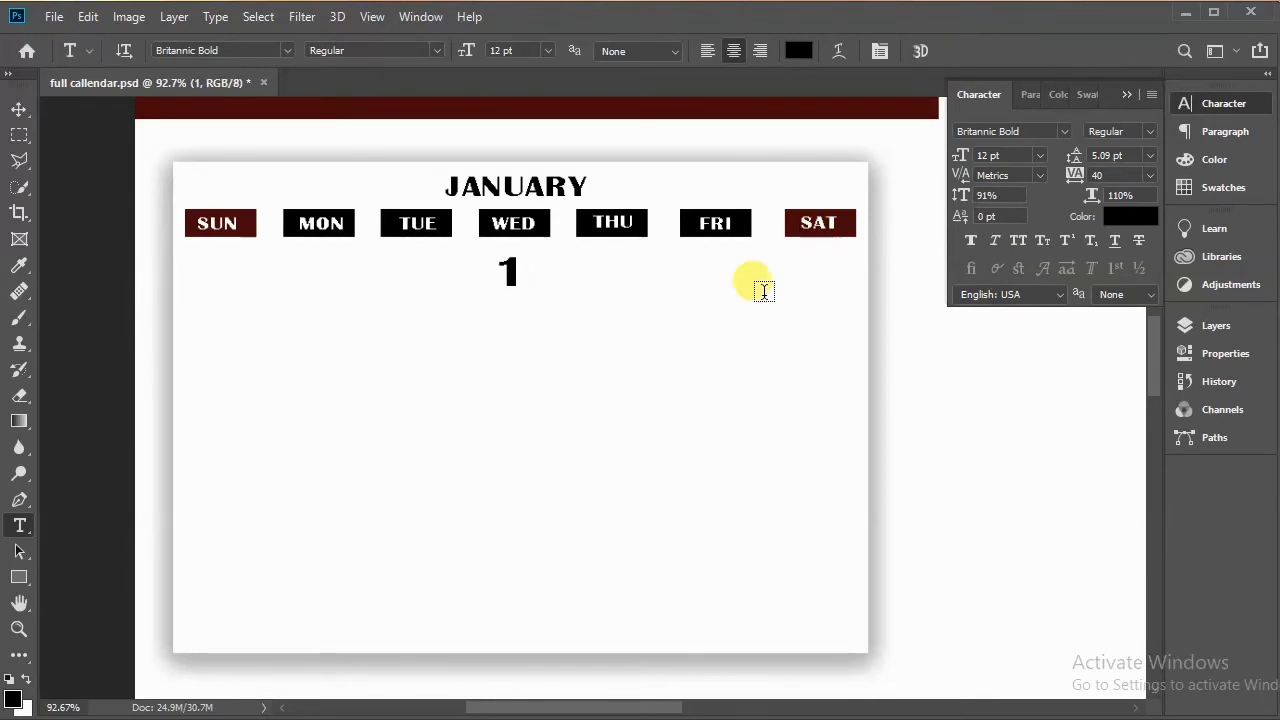
Step: Duplicate the 1, move the copy under THU and change it to 2
click(19, 109)
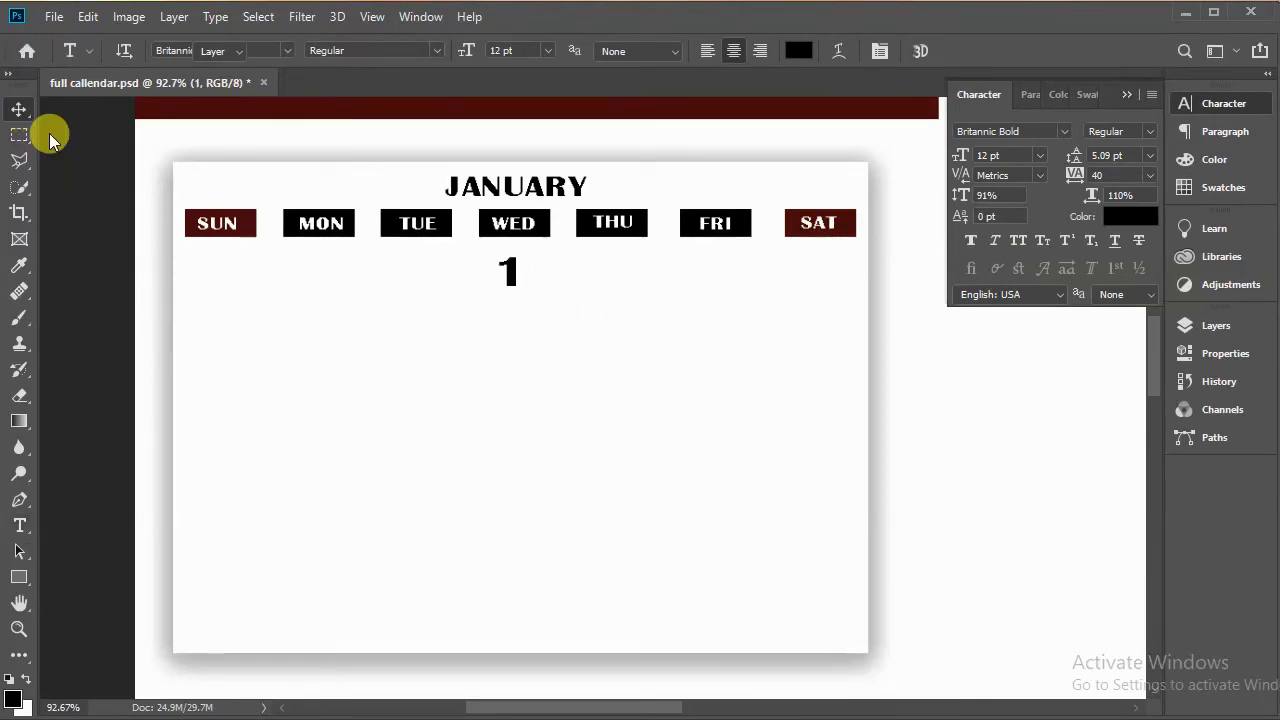
scroll(515, 275, down, 2)
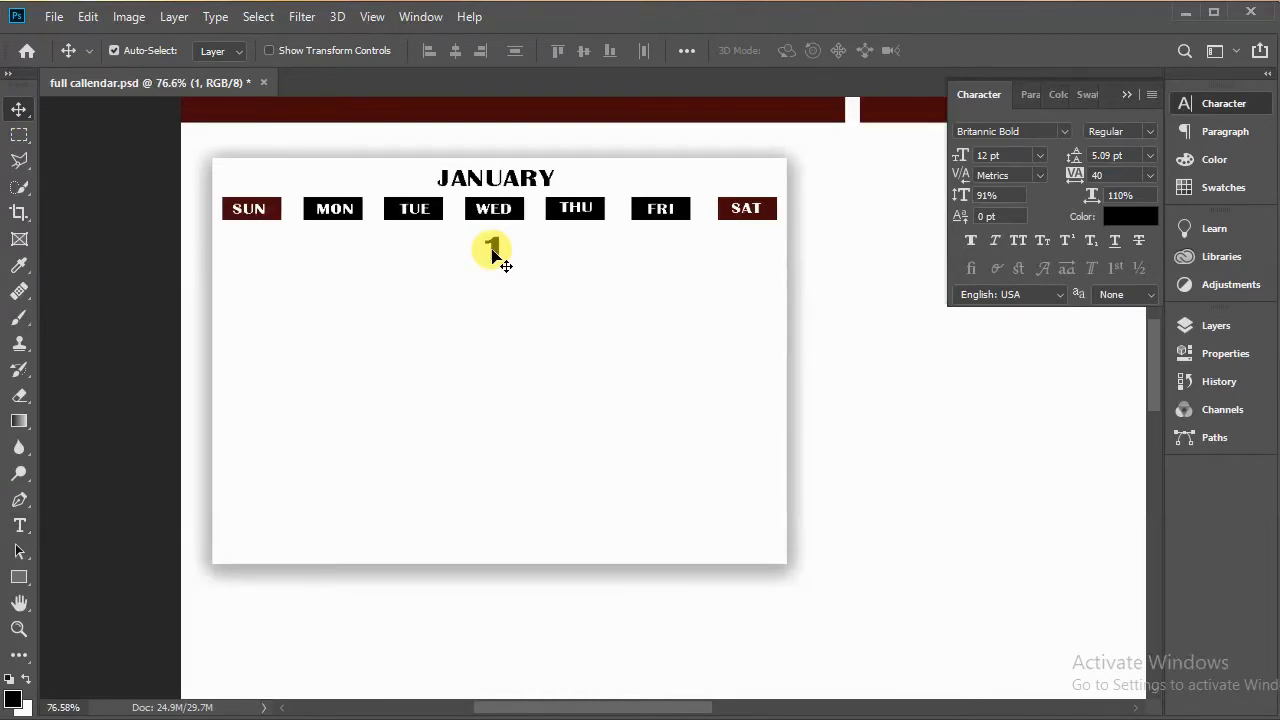
key(ctrl+j)
drag(497, 255, 571, 251)
key(t)
double_click(571, 249)
text(2)
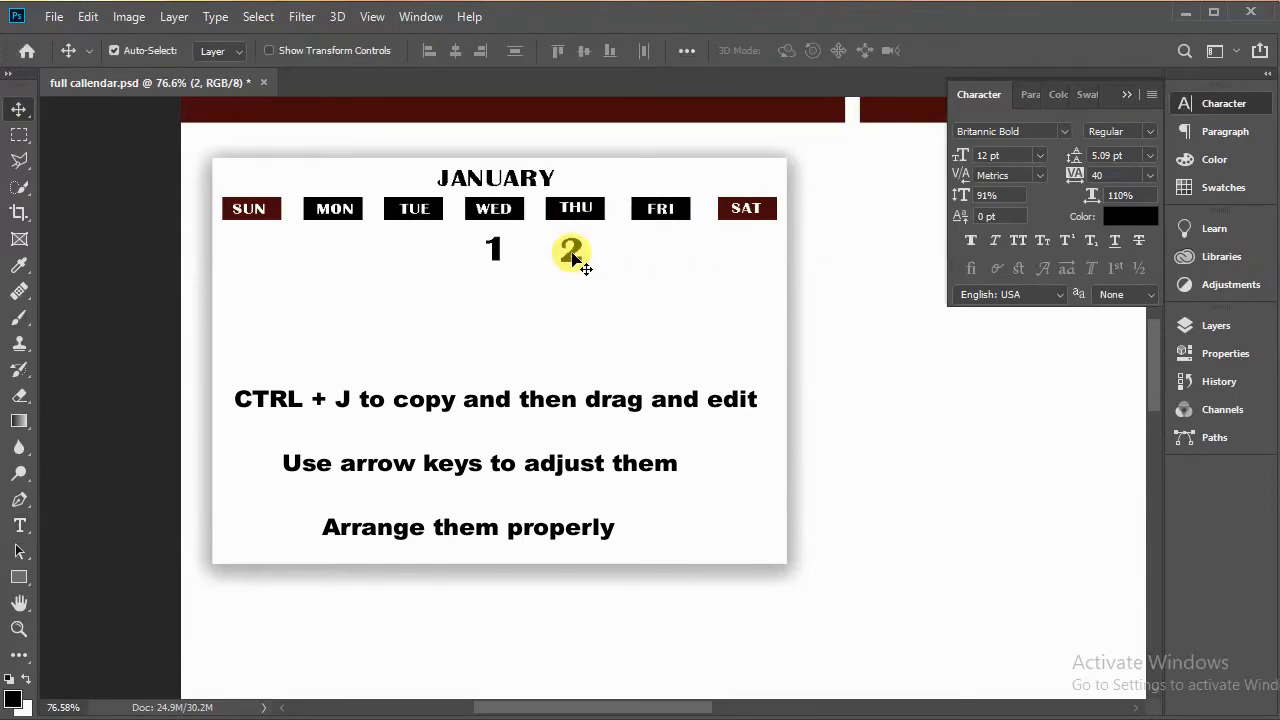
Step: Duplicate the 2, move the copy under FRI, change it to 3, and realign the 2
key(ctrl+j)
drag(571, 251, 664, 255)
key(t)
double_click(660, 250)
text(3)
click(953, 51)
key(v)
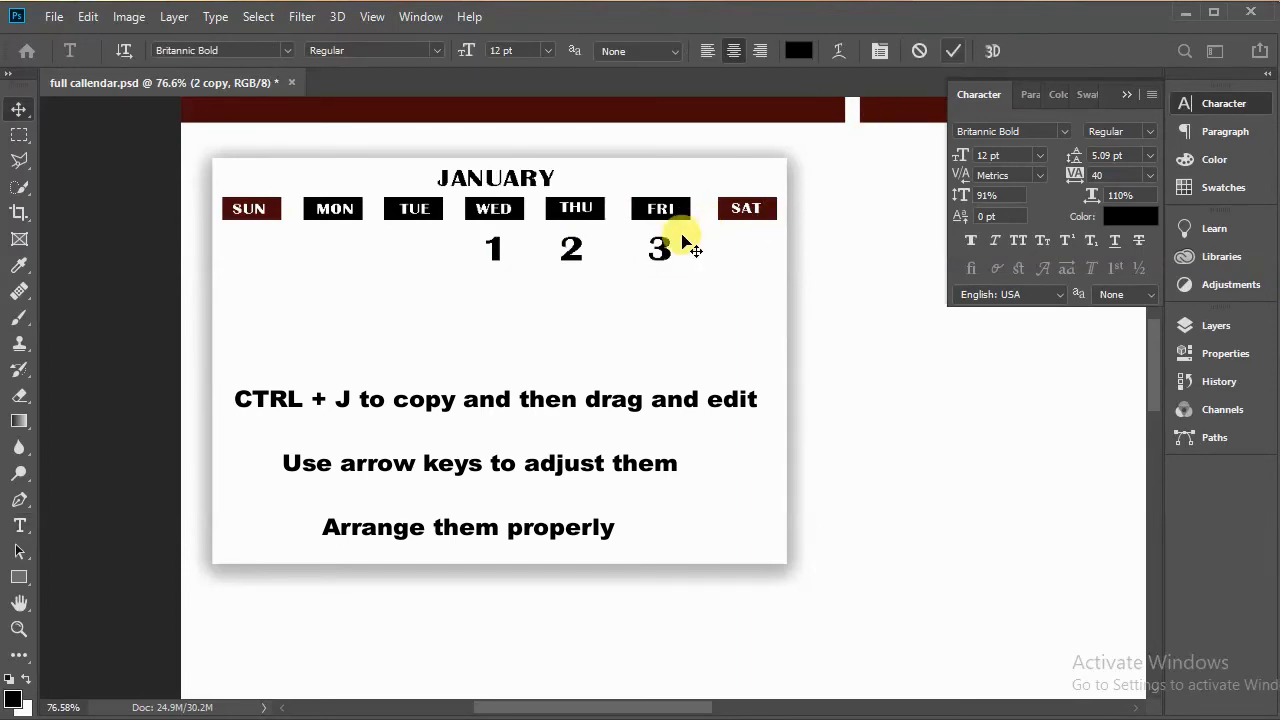
drag(571, 250, 577, 252)
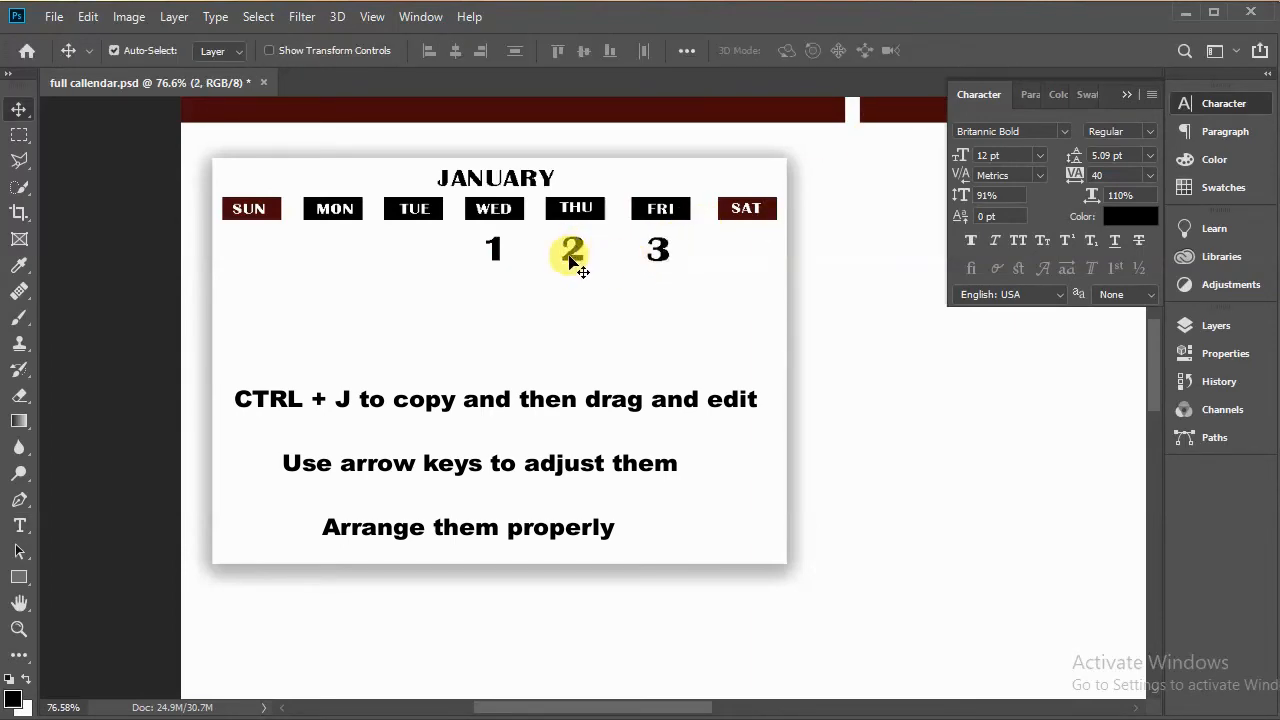
Step: Duplicate the 3, move the copy under SAT and change it to 4
click(657, 252)
key(ctrl+j)
drag(657, 252, 744, 252)
key(t)
double_click(745, 252)
text(4)
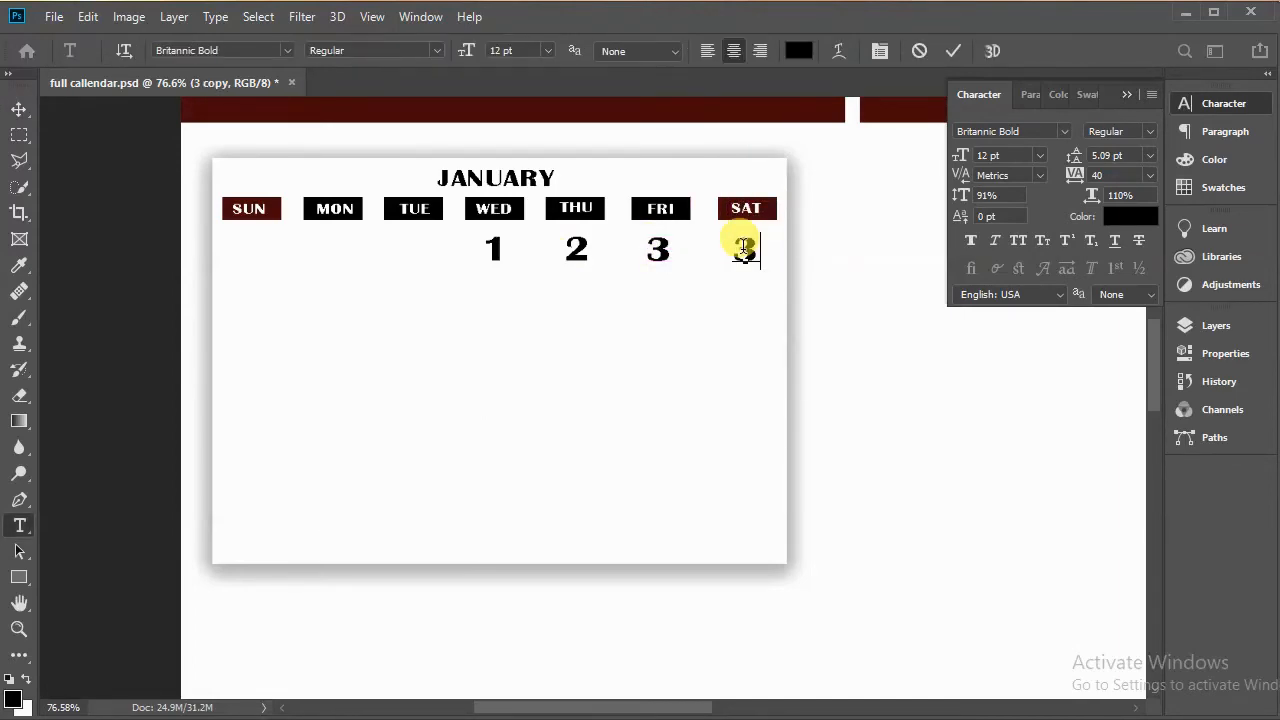
key(ctrl+Return)
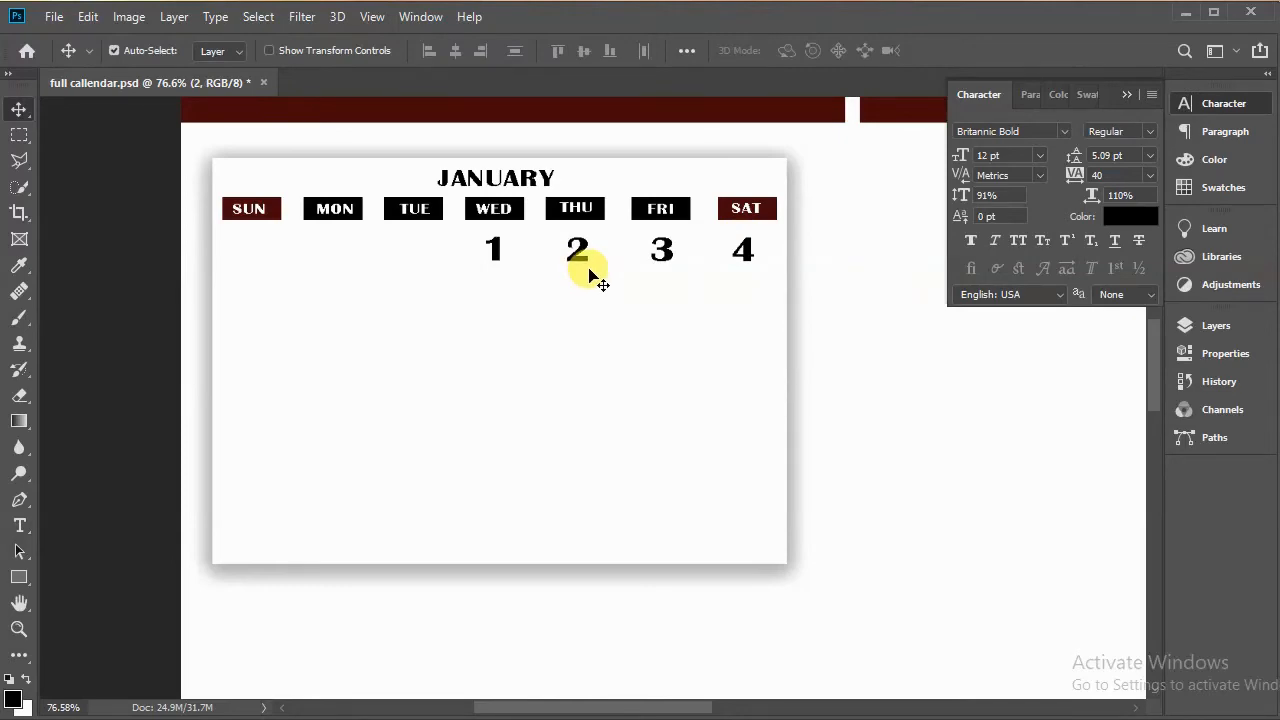
Step: Select the four date layers, duplicate them and move the copies into a second row under SUN to WED
click(1215, 324)
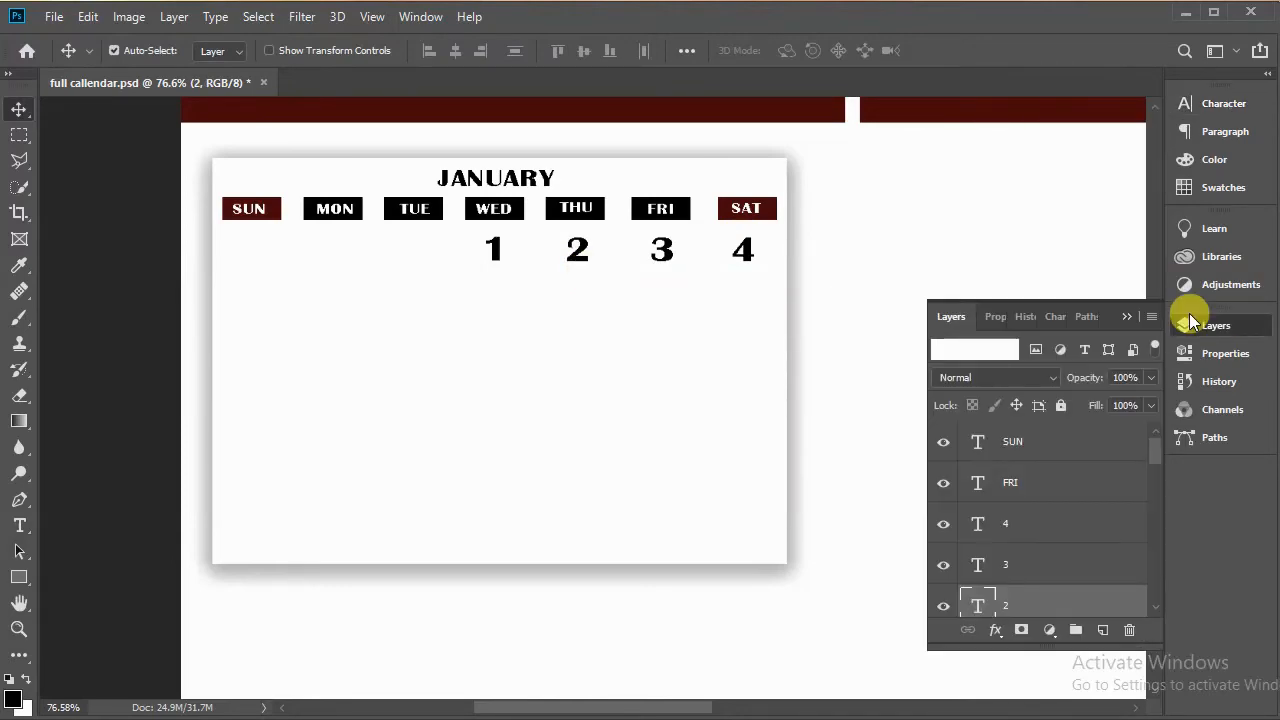
click(1056, 505)
scroll(1050, 490, down, 2)
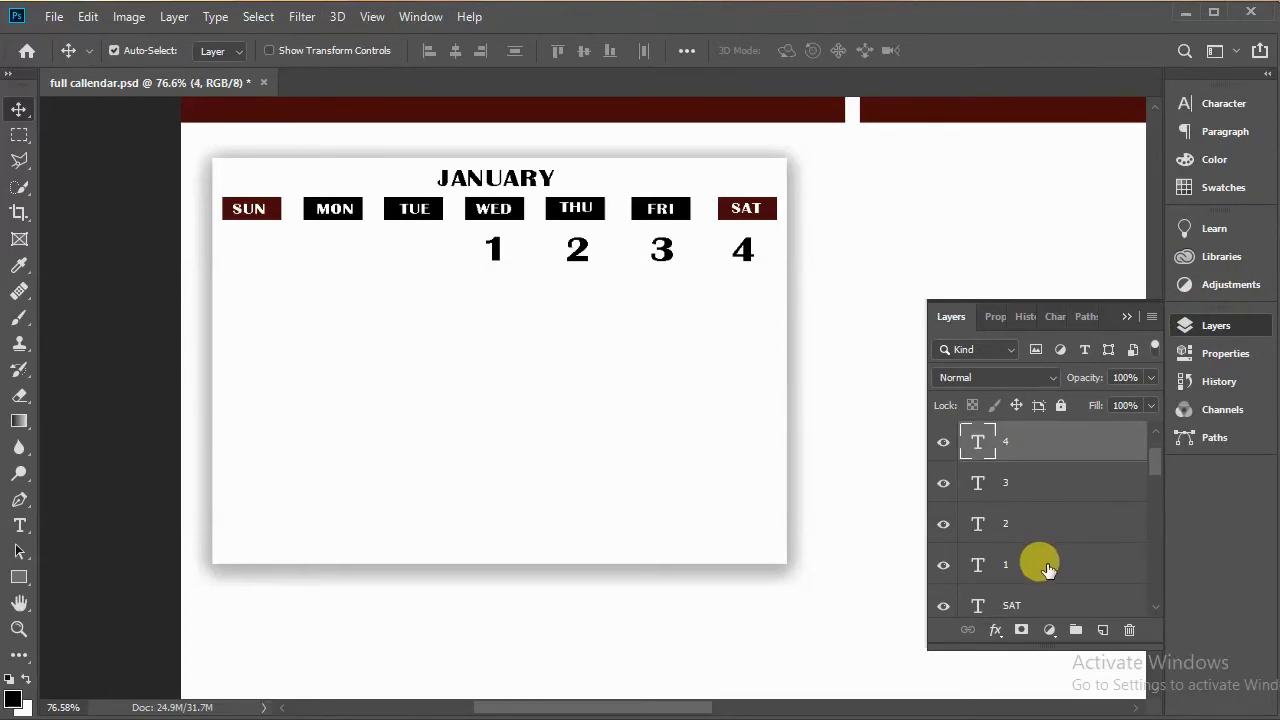
shift+click(1046, 568)
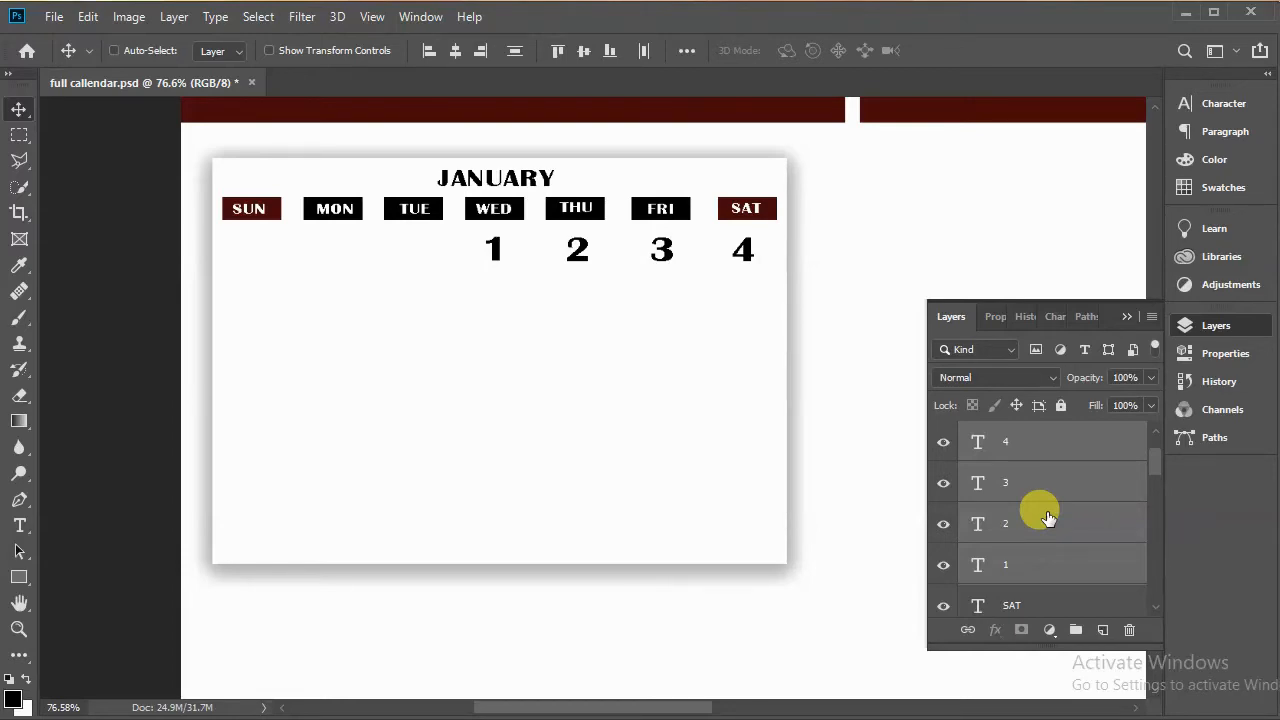
key(ctrl+j)
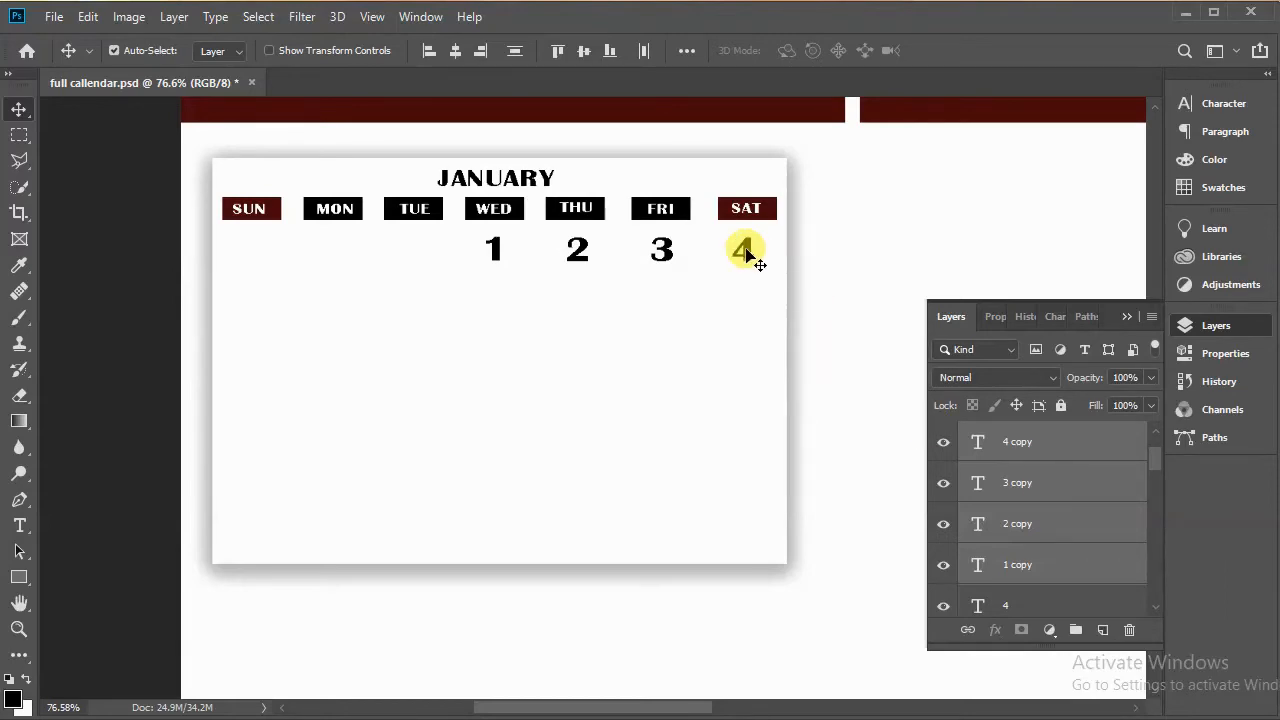
drag(745, 253, 498, 307)
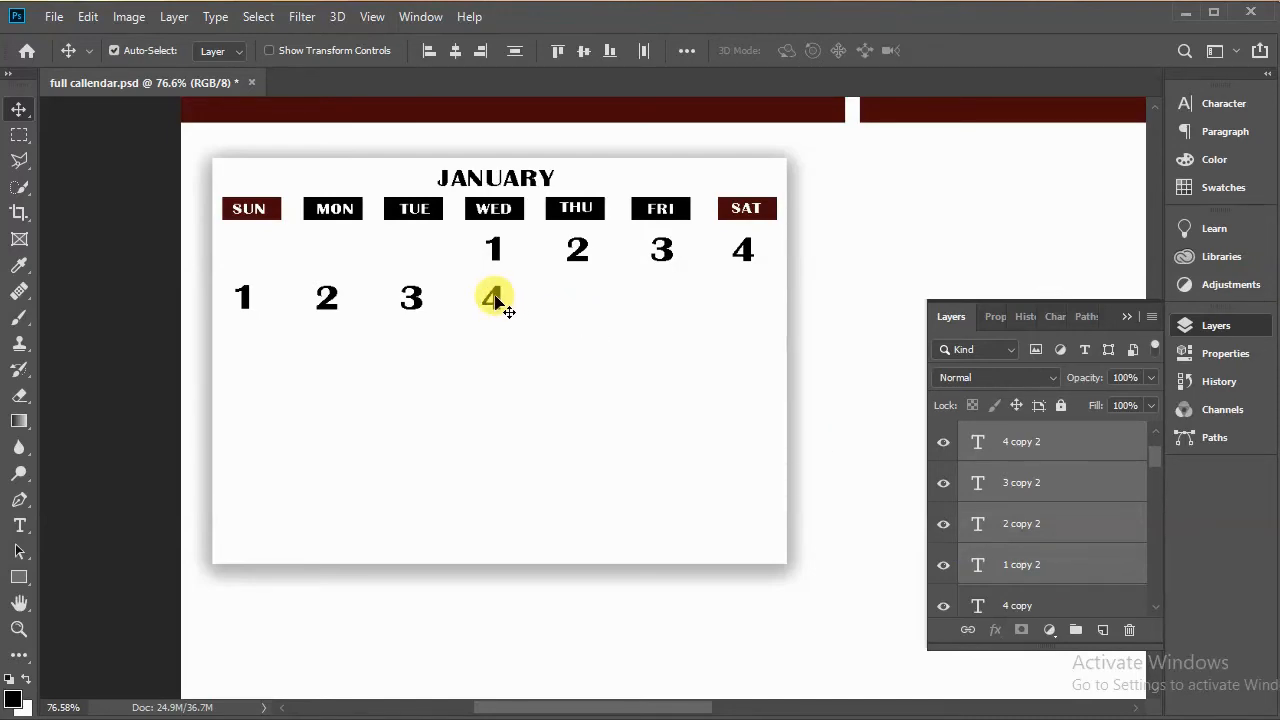
Step: Duplicate the row again to fill the rest of the second row and move the spare 4 to a third row under SUN
drag(495, 300, 827, 294)
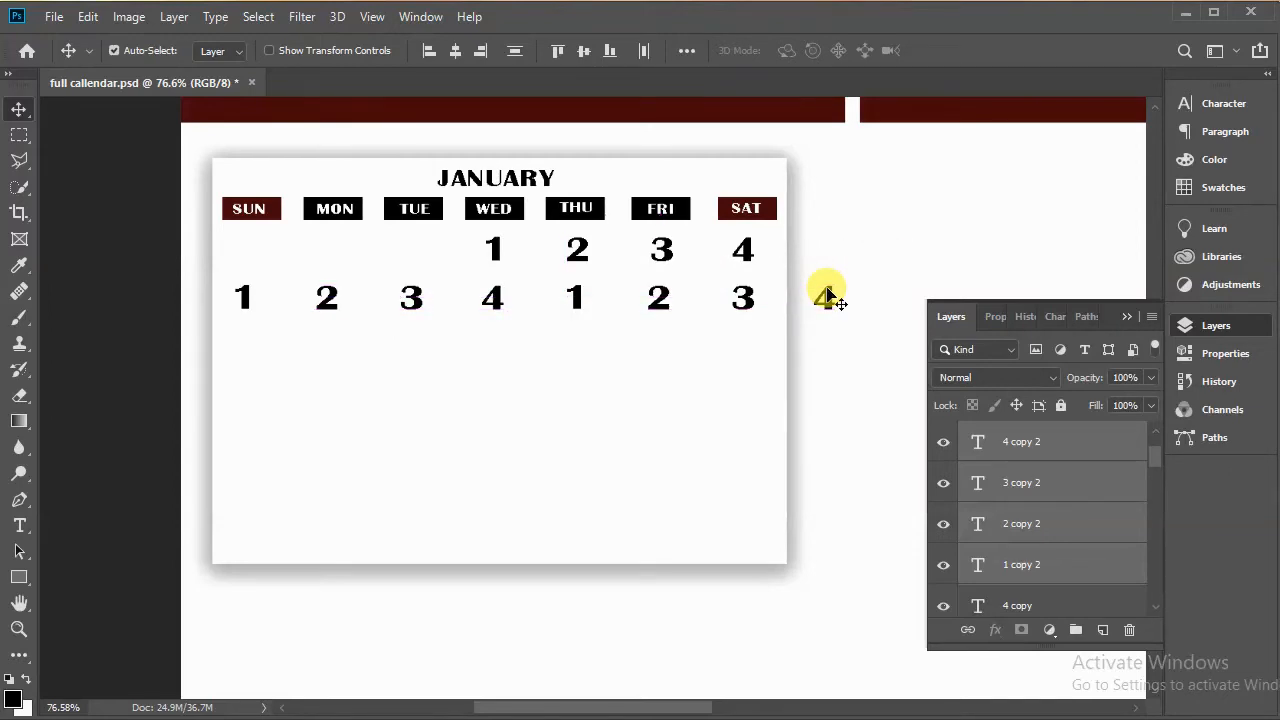
click(1017, 455)
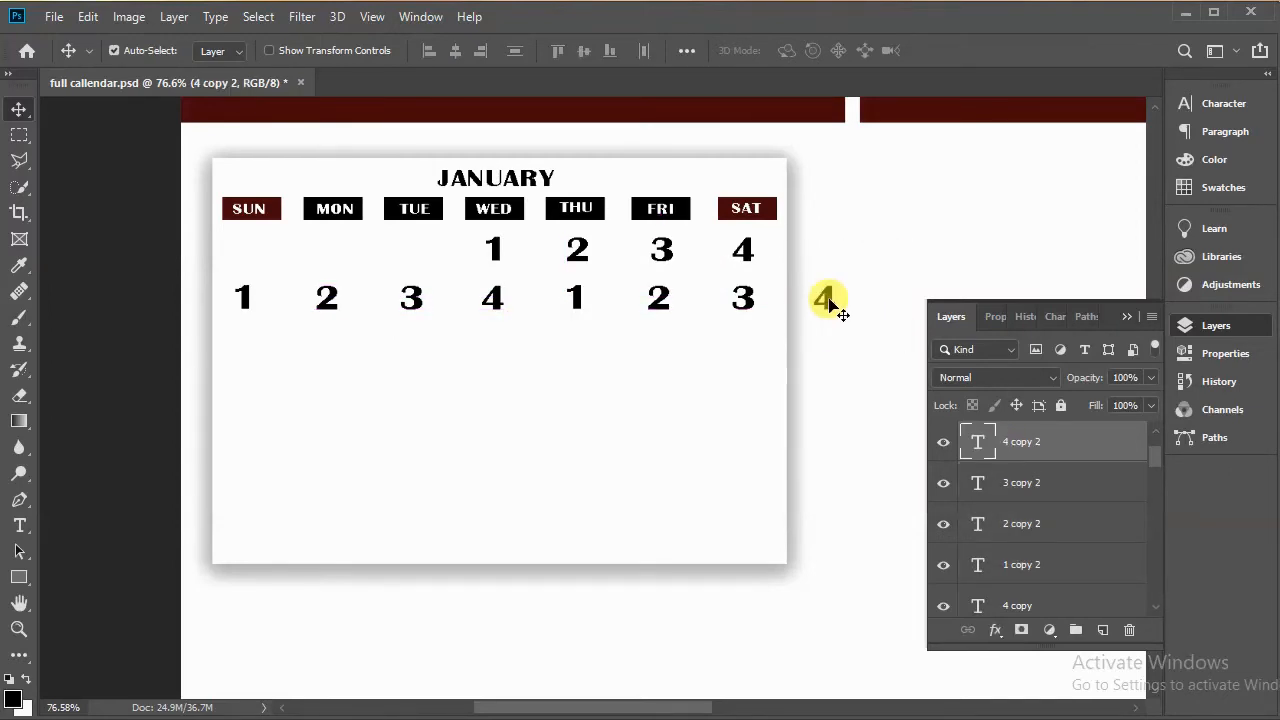
drag(830, 305, 241, 369)
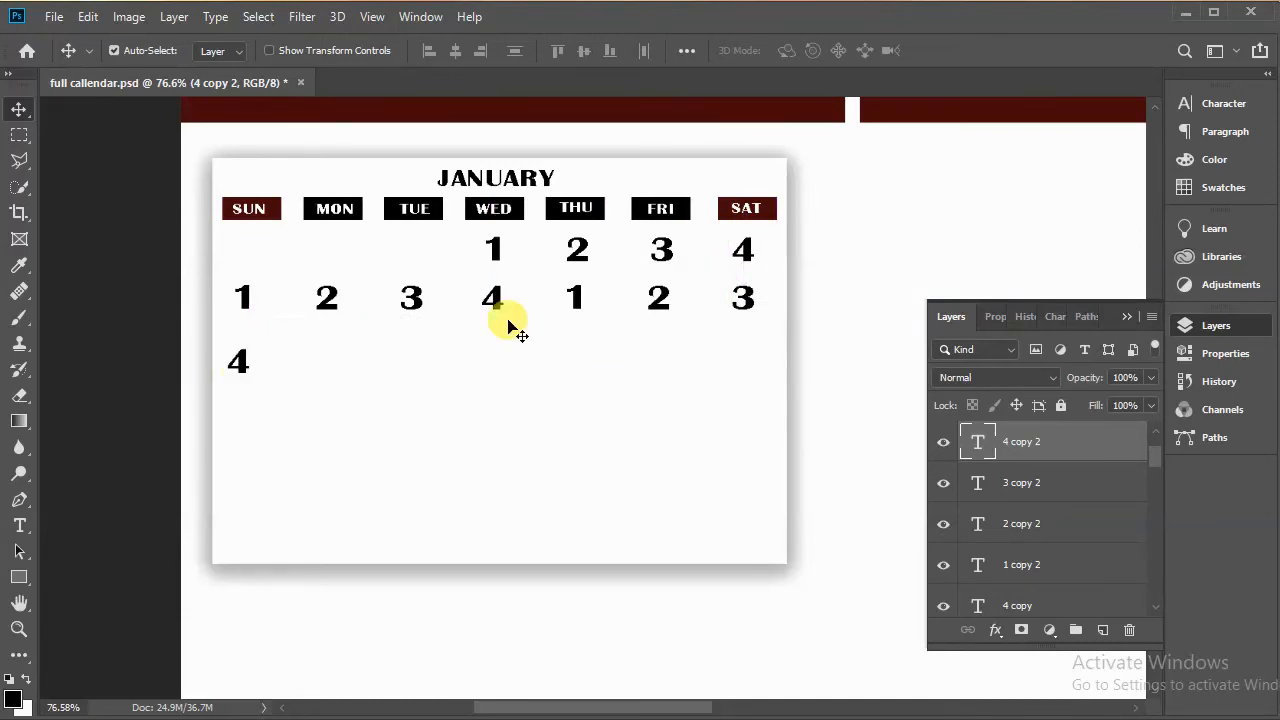
Step: Renumber the second-row copies under SUN and MON to 5 and 6
click(247, 304)
key(t)
click(247, 304)
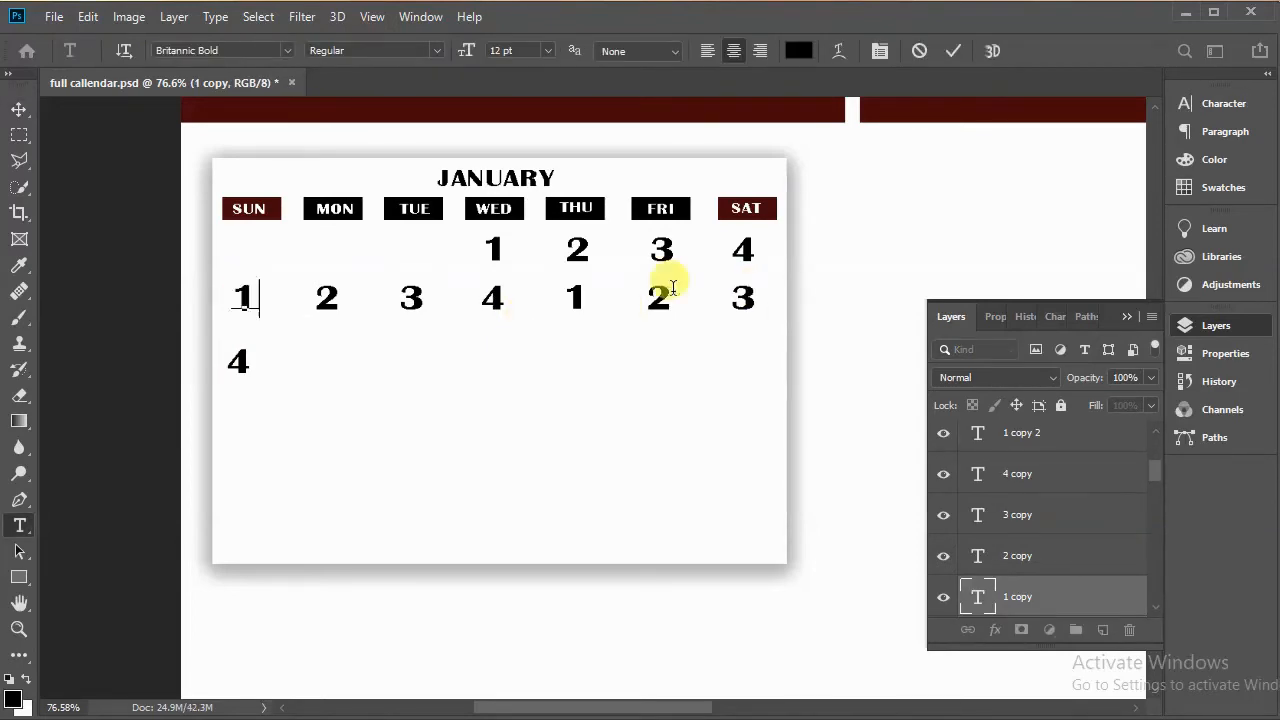
key(BackSpace)
text(5)
click(673, 51)
key(v)
click(332, 303)
key(BackSpace)
text(6)
click(955, 53)
Step: Renumber the second-row copies under TUE and WED to 7 and 8
double_click(412, 303)
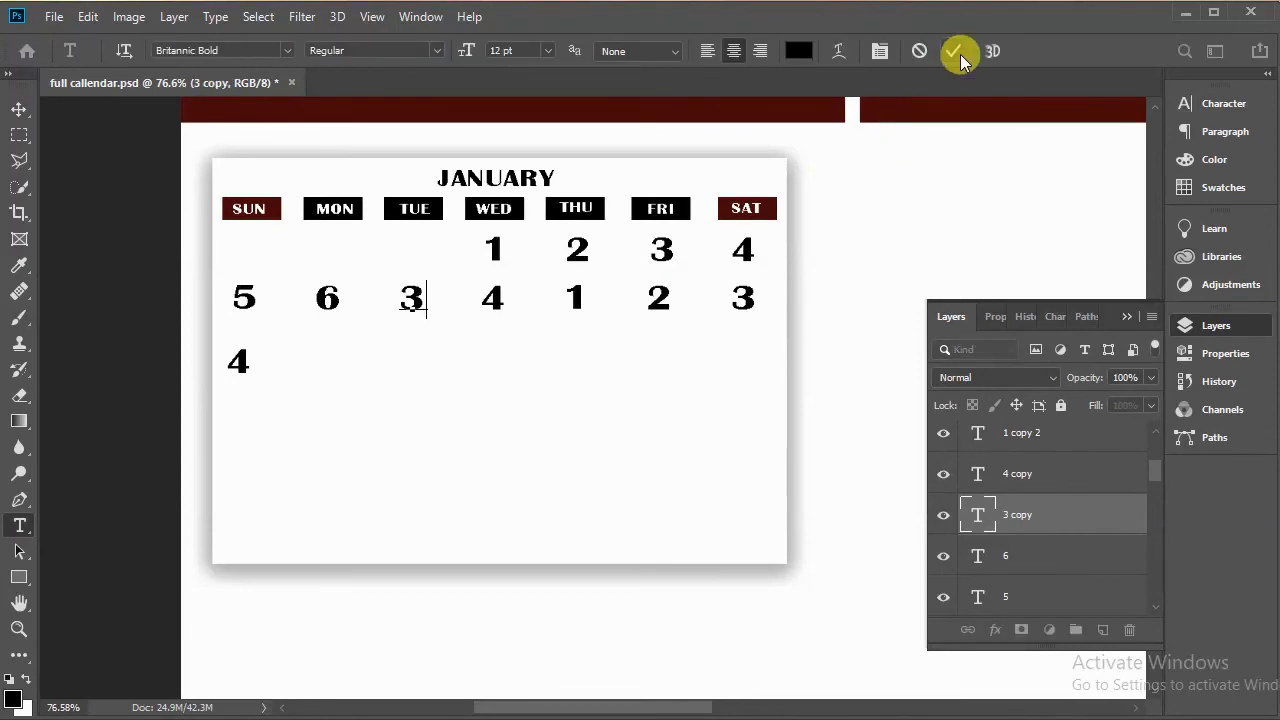
key(BackSpace)
text(7)
click(960, 54)
click(493, 304)
double_click(493, 304)
text(8)
click(953, 53)
Step: Renumber the second-row copies under THU, FRI and SAT to 9, 10 and 11
double_click(576, 300)
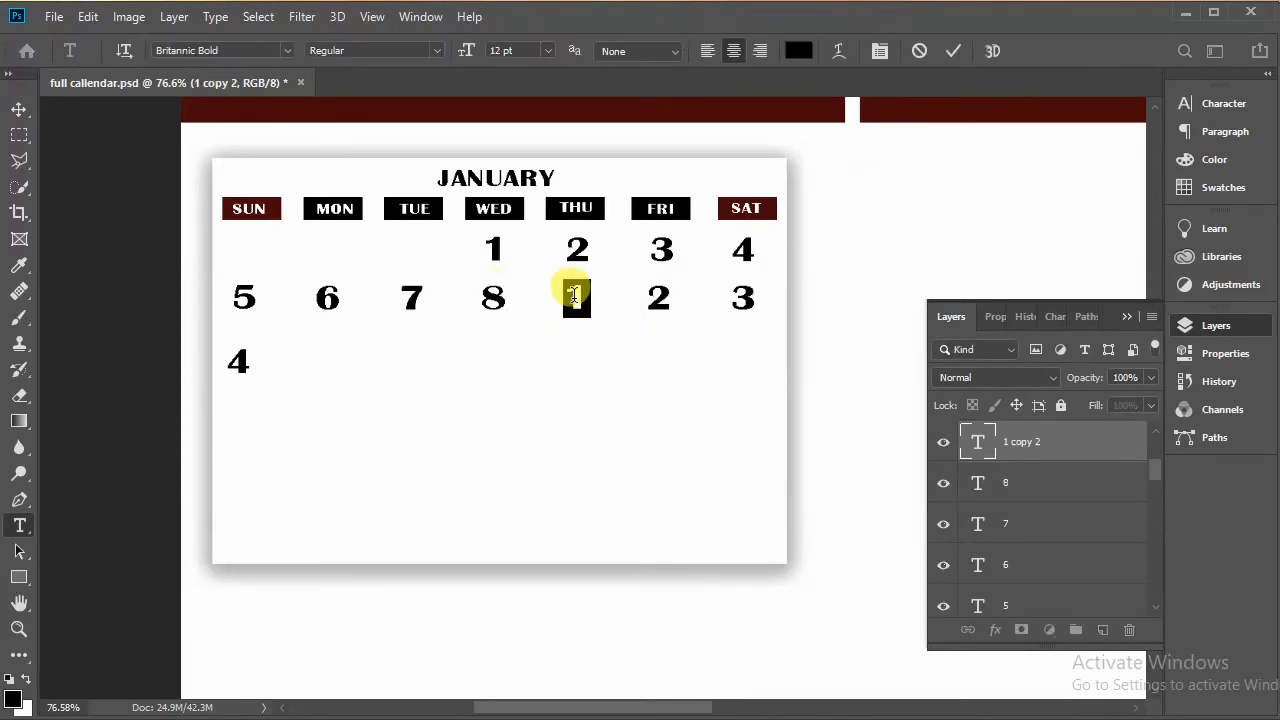
text(9)
click(950, 52)
key(v)
double_click(658, 298)
text(10)
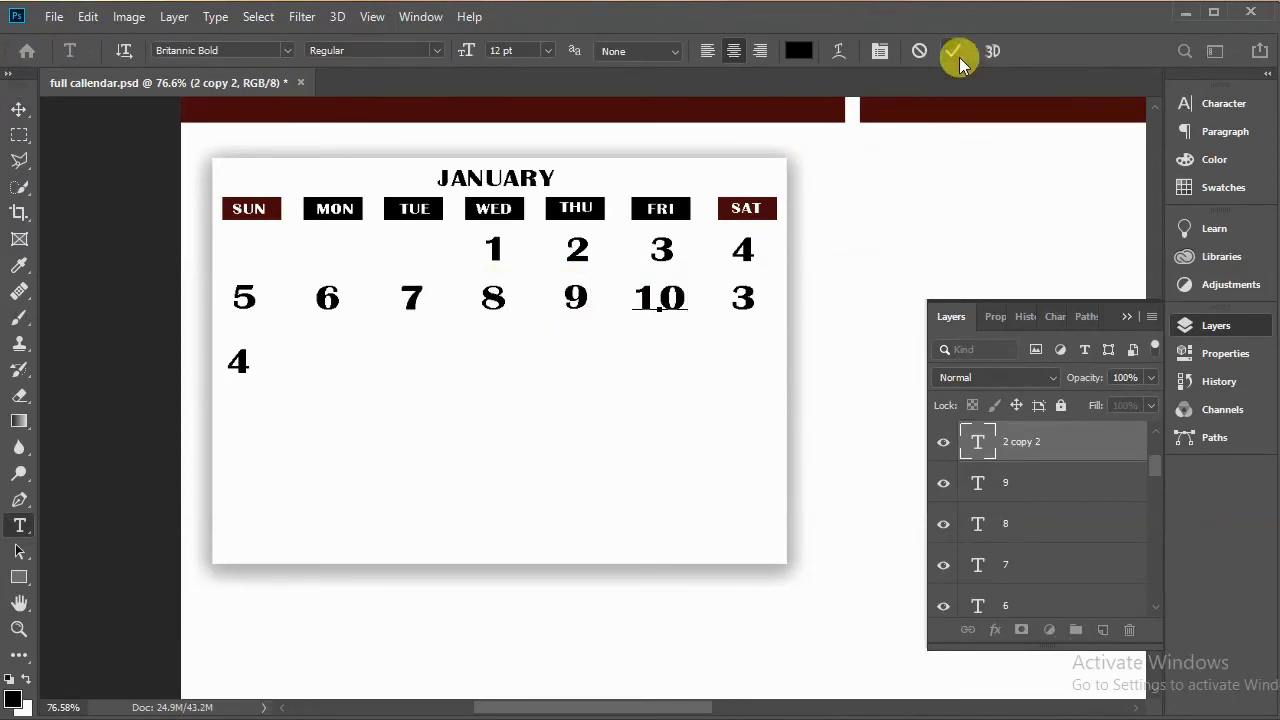
click(958, 52)
key(v)
click(746, 302)
double_click(743, 298)
text(11)
click(950, 51)
key(v)
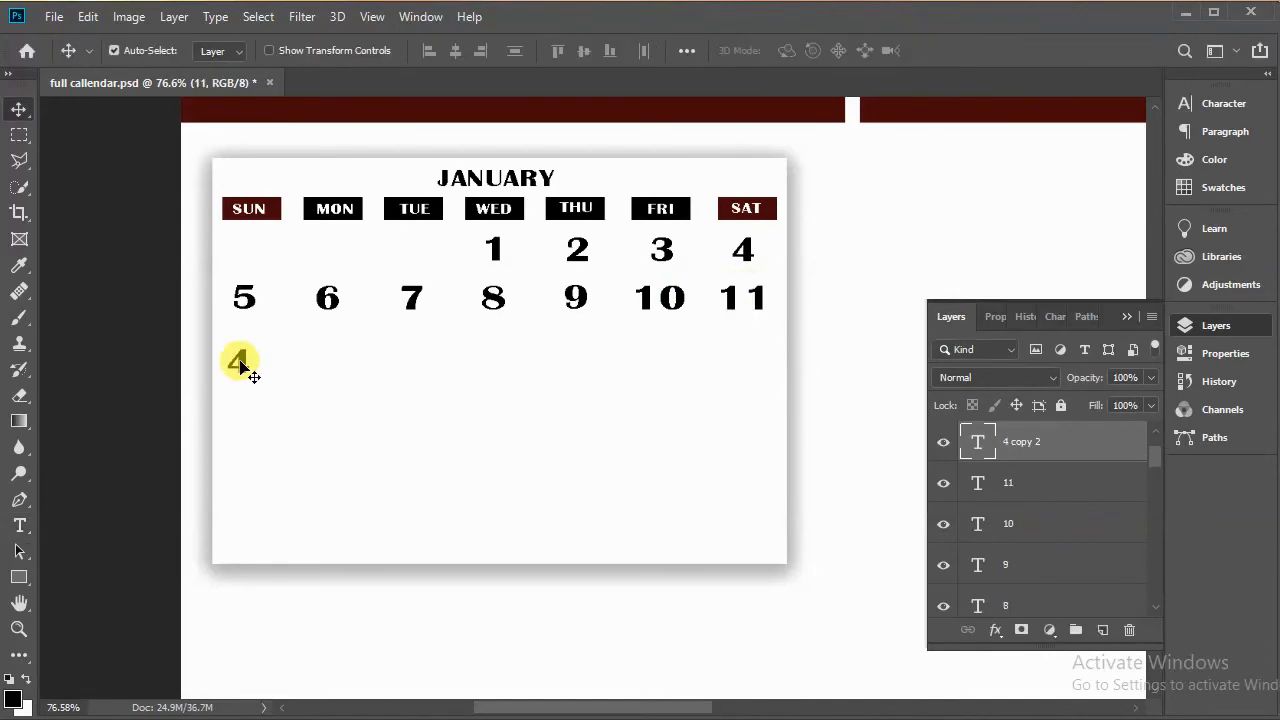
Step: Remove the spare 4 from under SUN and duplicate the 5–11 date row into a third row below it
drag(243, 365, 255, 332)
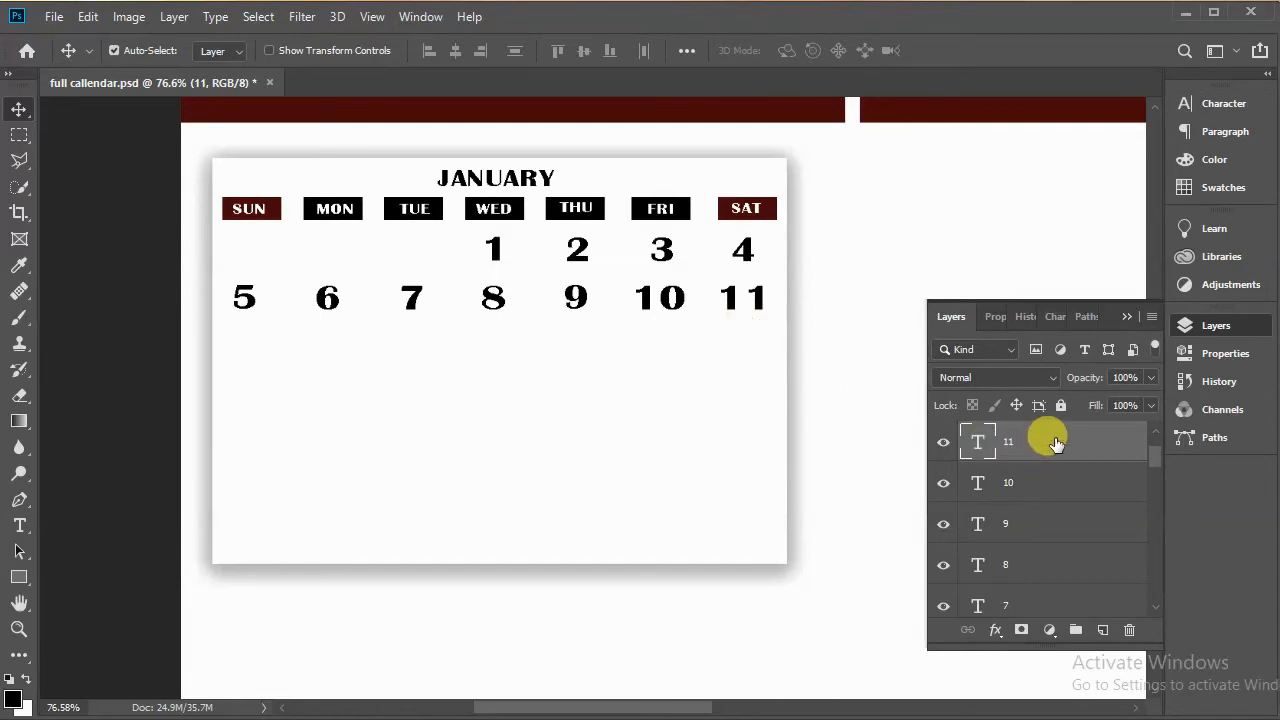
scroll(1068, 556, down, 1)
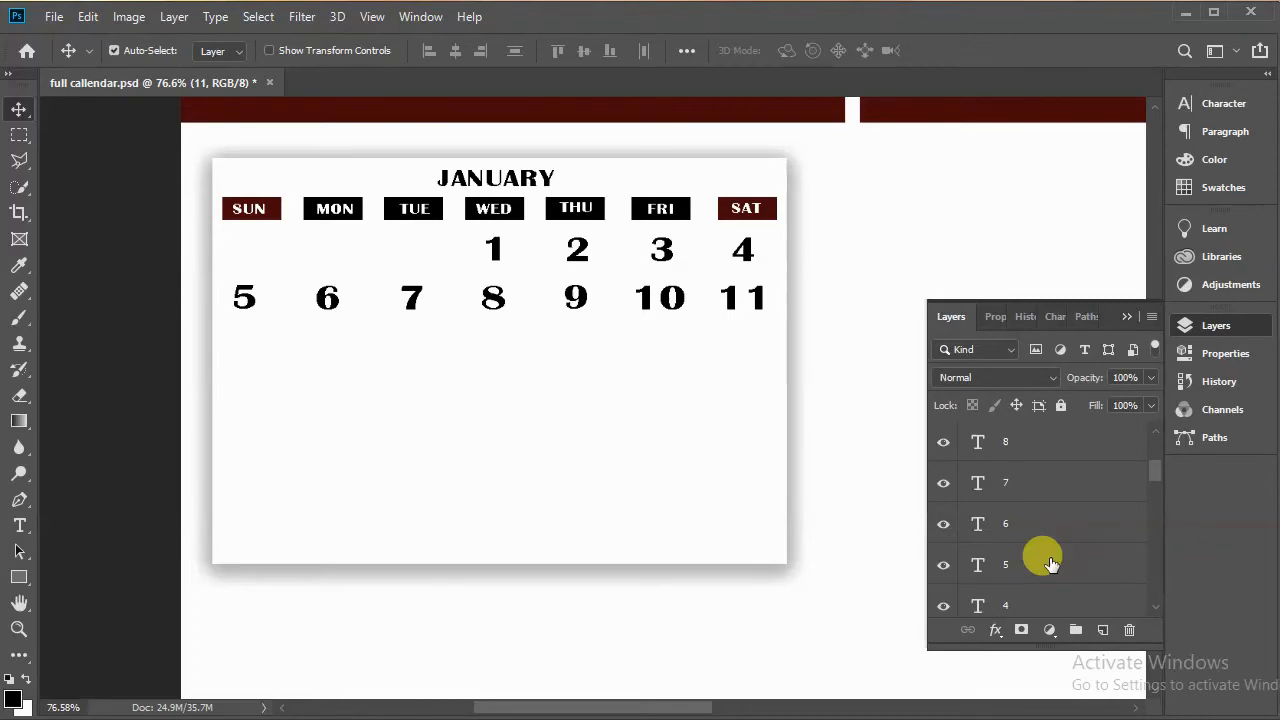
shift+click(1050, 563)
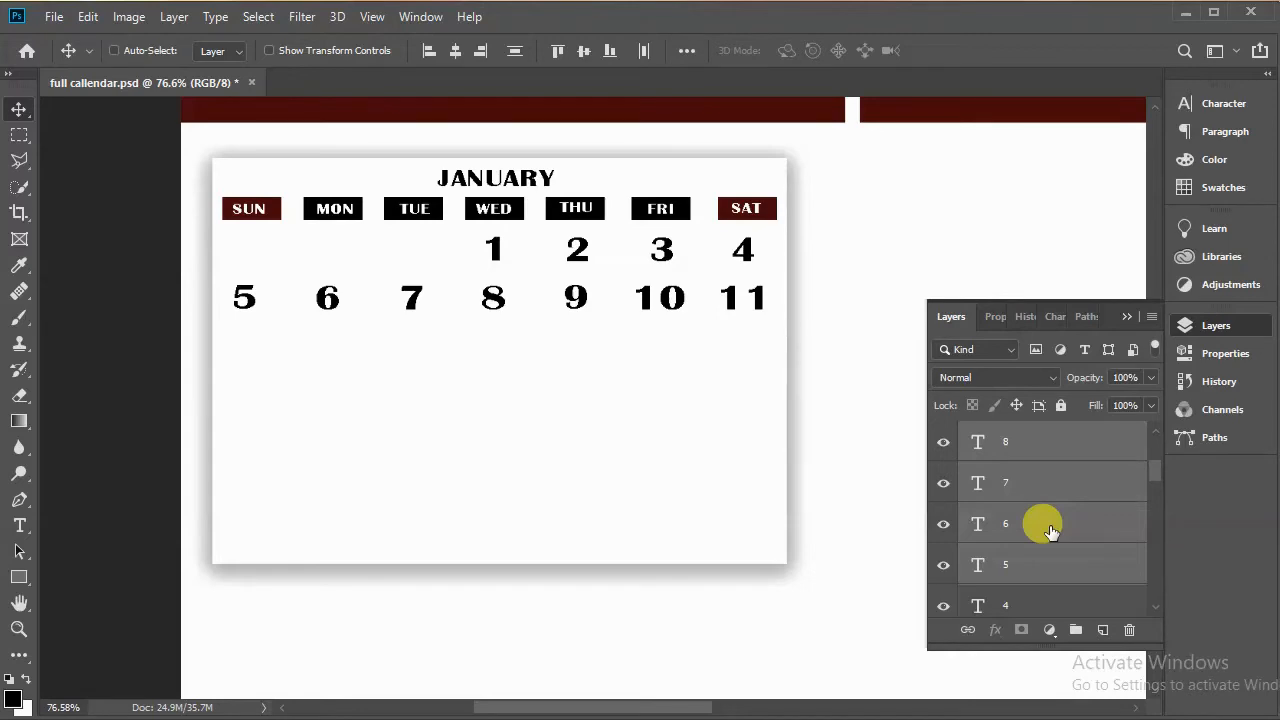
key(ctrl+j)
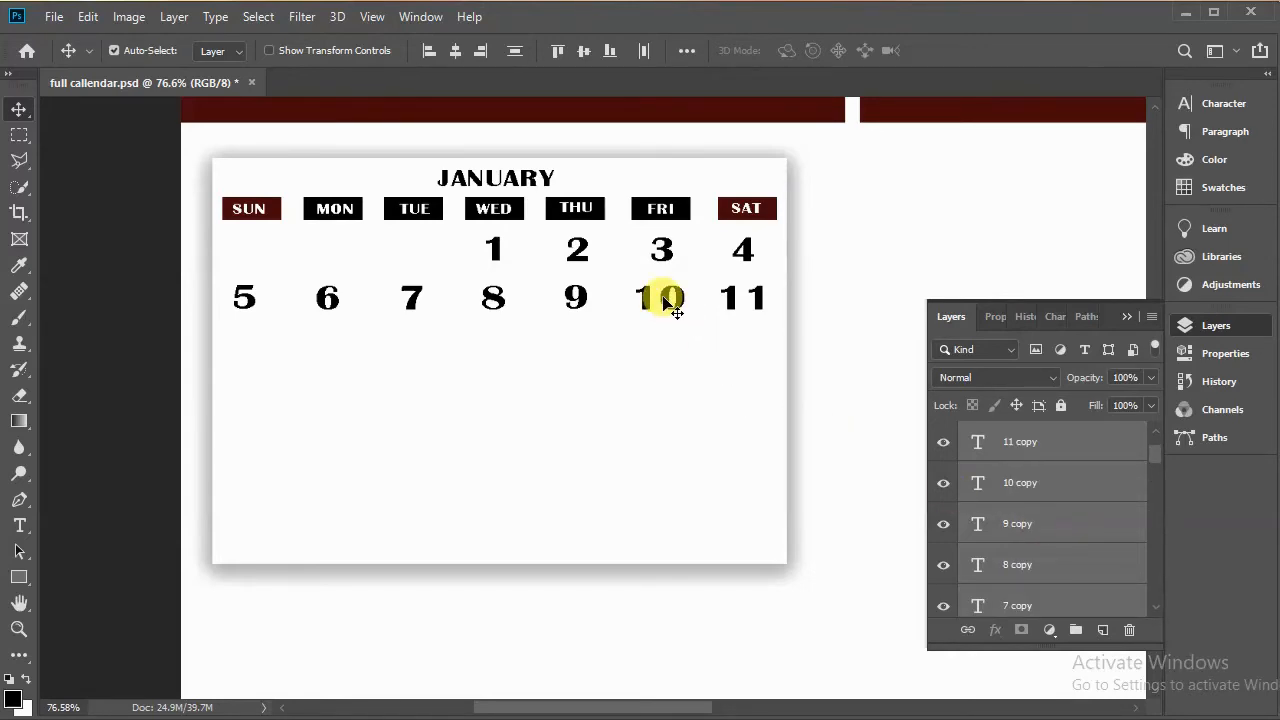
drag(662, 320, 666, 372)
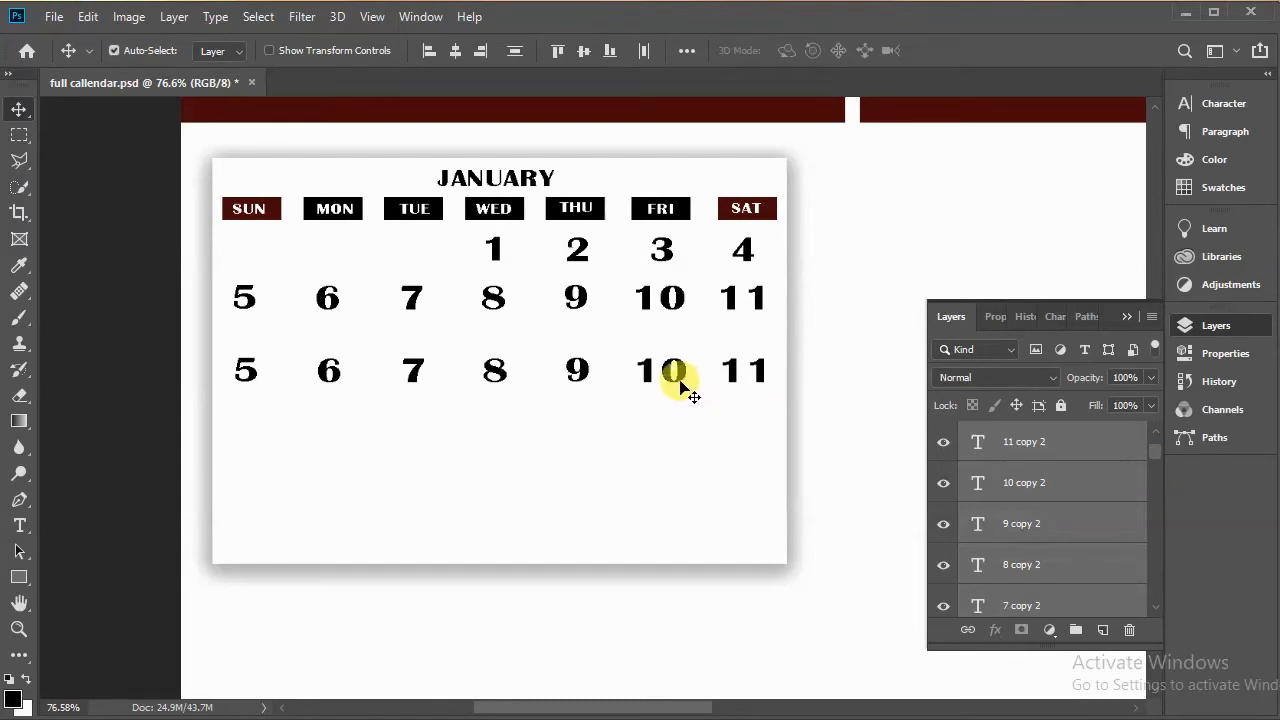
Step: Duplicate the date rows again to add fourth and fifth rows of dates, nudging them into place
drag(673, 393, 674, 522)
key(Down)
key(Down)
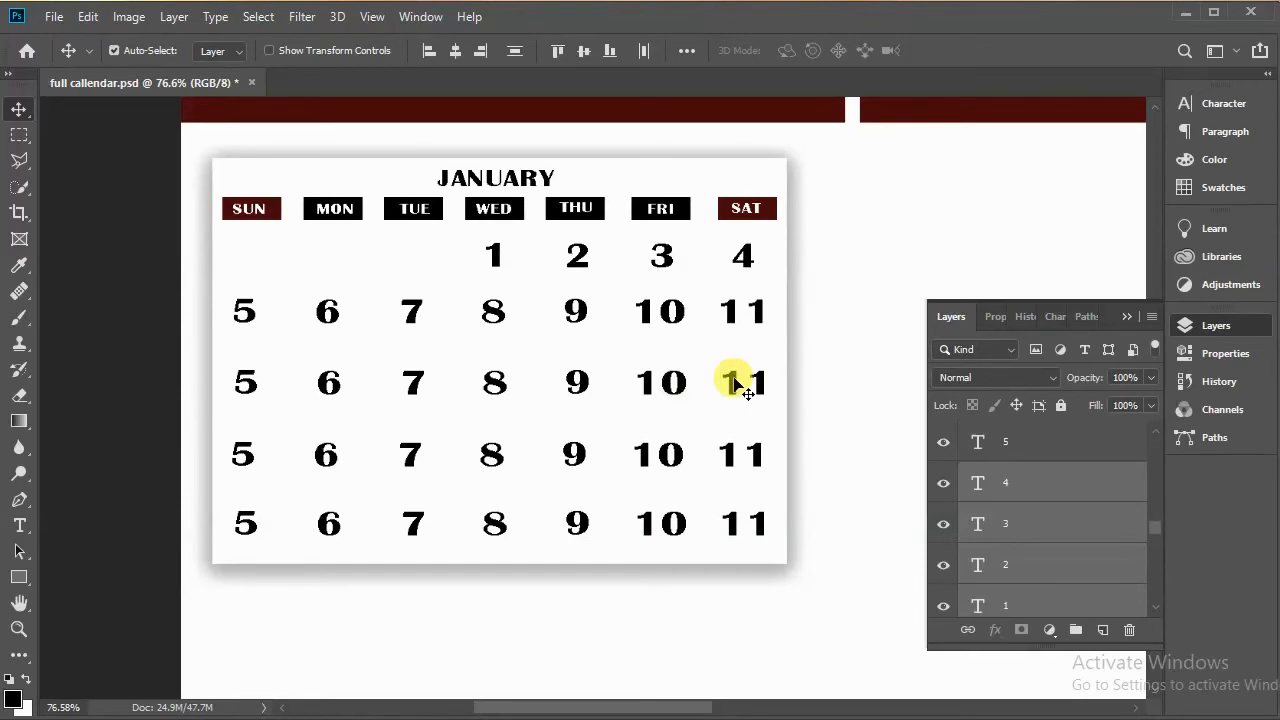
Step: Renumber the third-row dates under SUN and MON to 12 and 13
double_click(255, 385)
text(12)
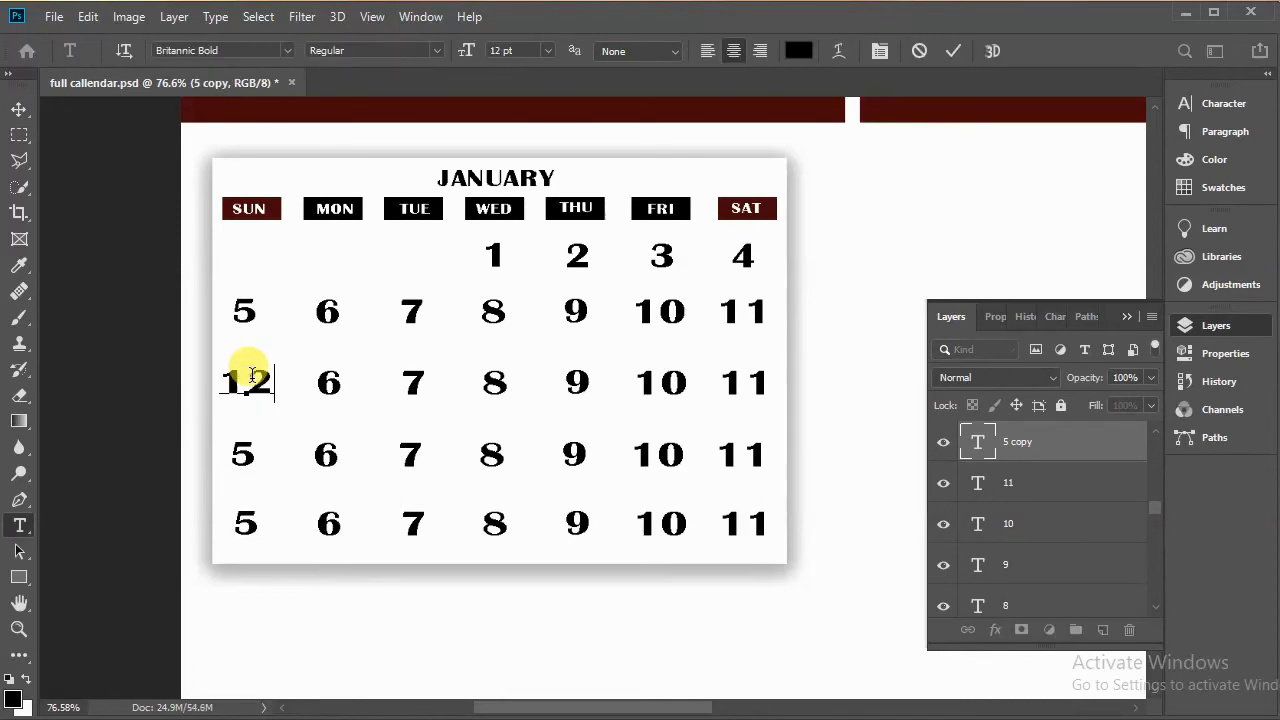
click(335, 390)
double_click(333, 385)
double_click(335, 383)
text(13)
click(953, 51)
Step: Renumber the third-row dates under TUE and WED to 14 and 15
double_click(416, 383)
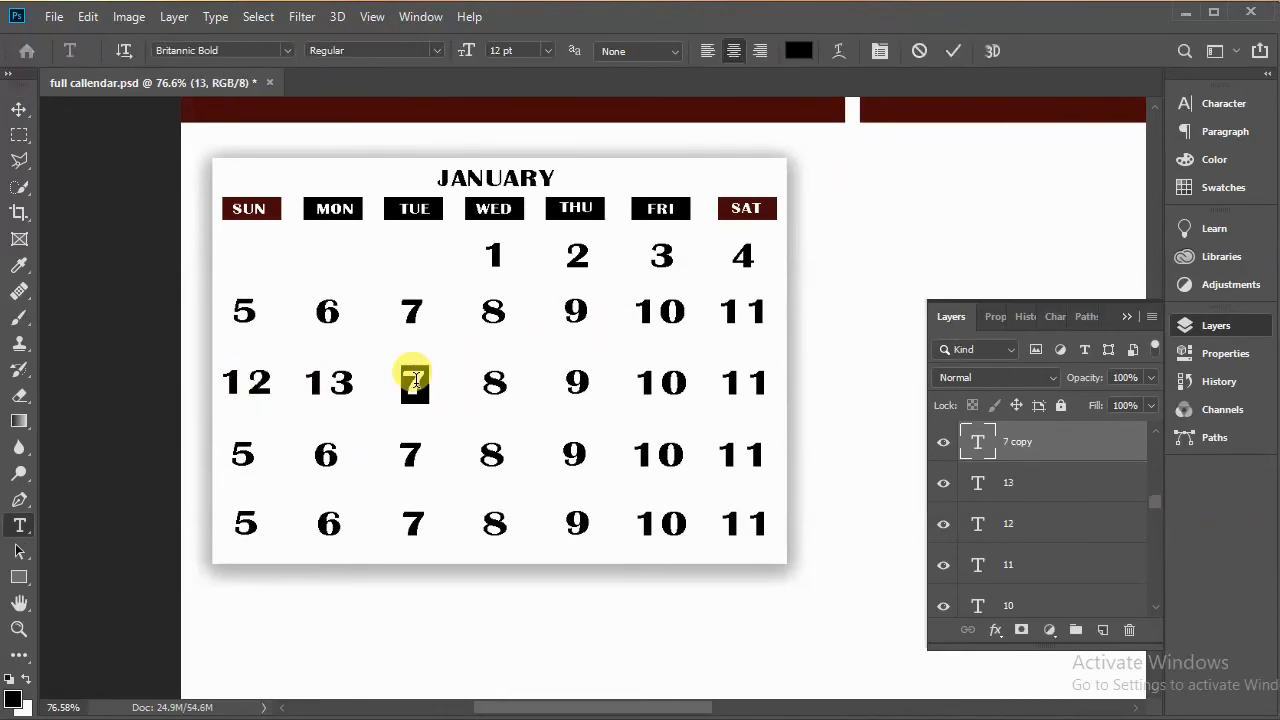
text(14)
click(953, 52)
double_click(503, 387)
text(15)
click(955, 51)
Step: Renumber the third-row dates under THU, FRI and SAT to 16, 17 and 18
double_click(580, 383)
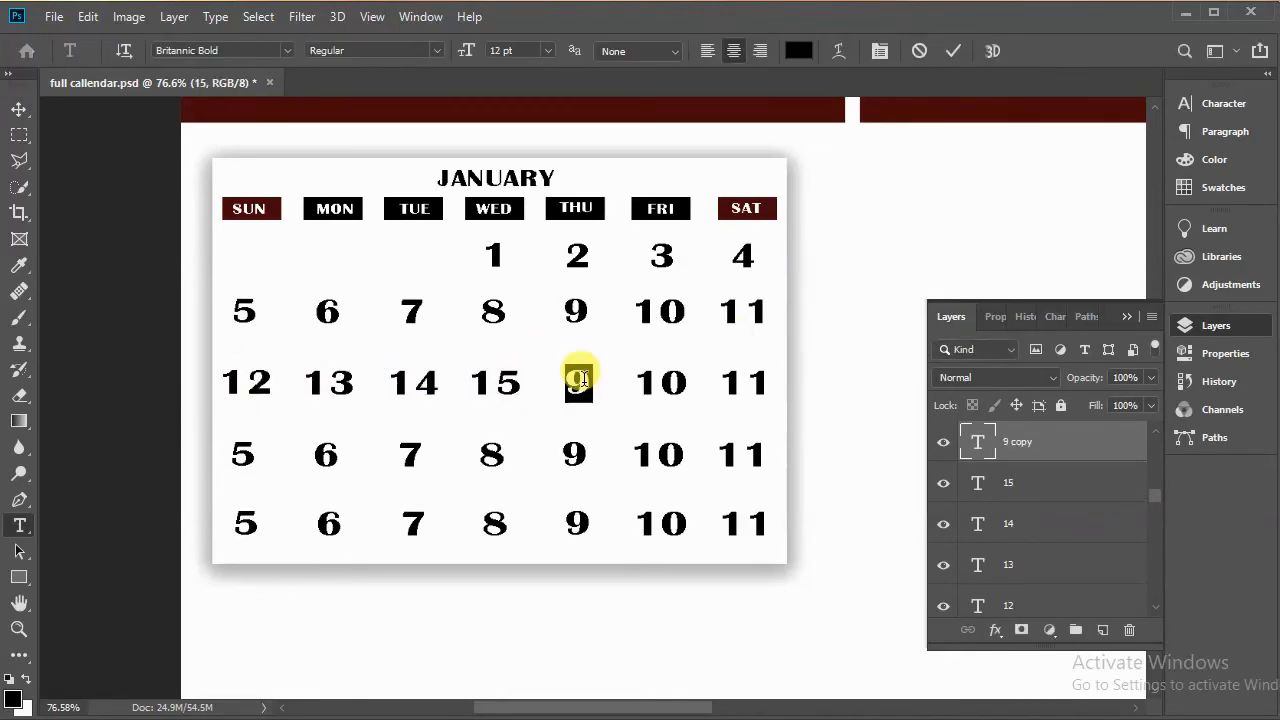
text(16)
click(955, 51)
click(677, 381)
double_click(677, 381)
text(17)
click(953, 51)
double_click(743, 381)
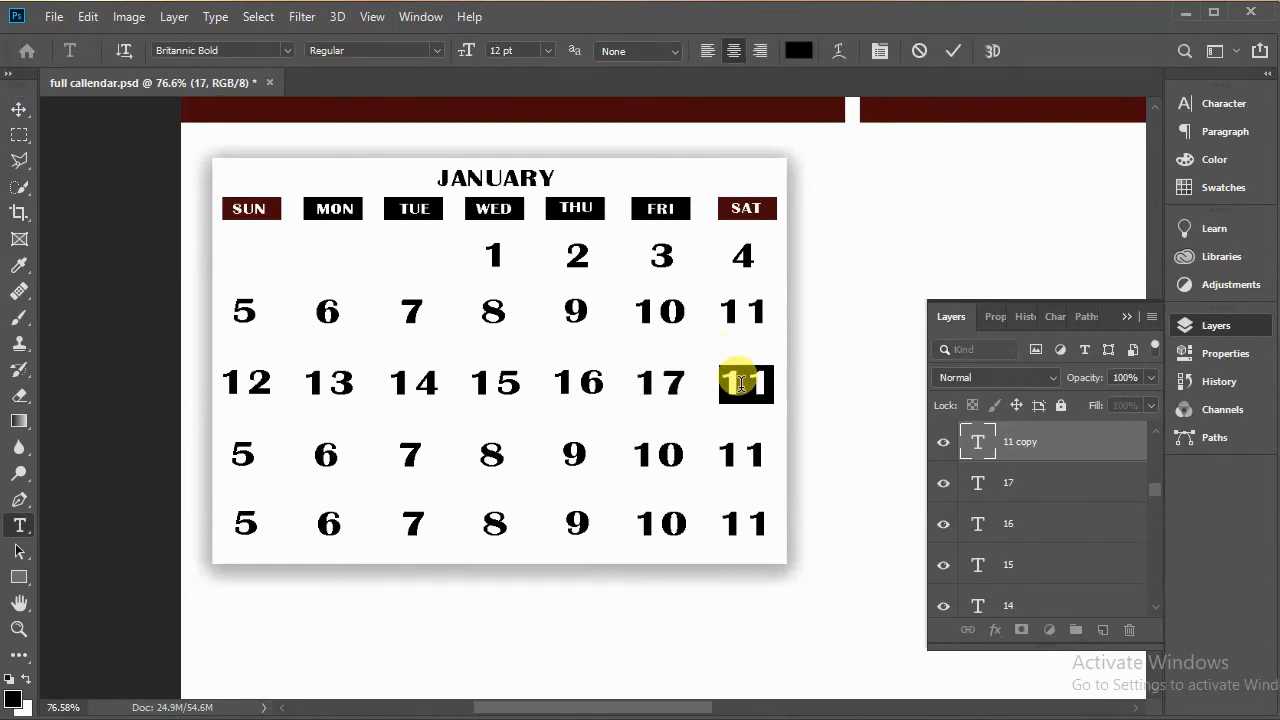
text(18)
Step: Renumber the fourth-row dates under SUN and MON to 19 and 20
double_click(245, 452)
text(19)
click(953, 51)
click(324, 452)
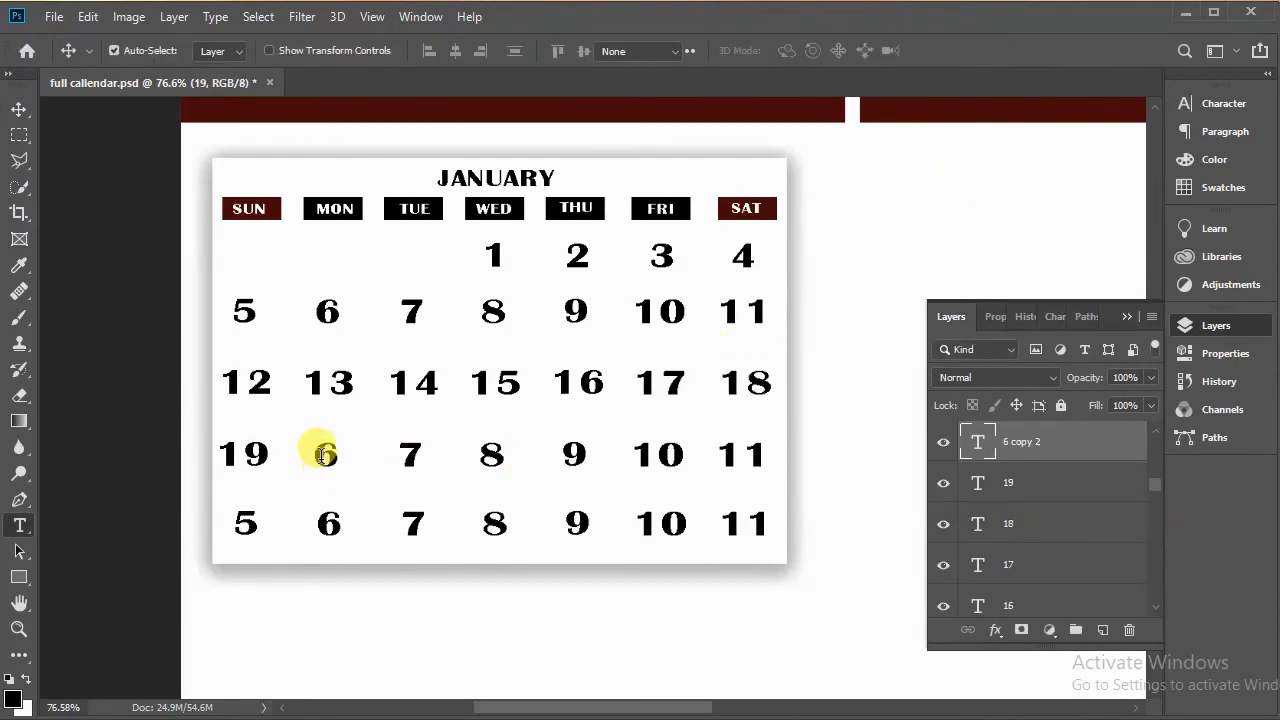
double_click(324, 452)
text(20)
click(953, 51)
Step: Renumber the fourth-row dates under TUE and WED to 21 and 22
click(410, 456)
double_click(410, 457)
text(21)
click(955, 54)
double_click(491, 457)
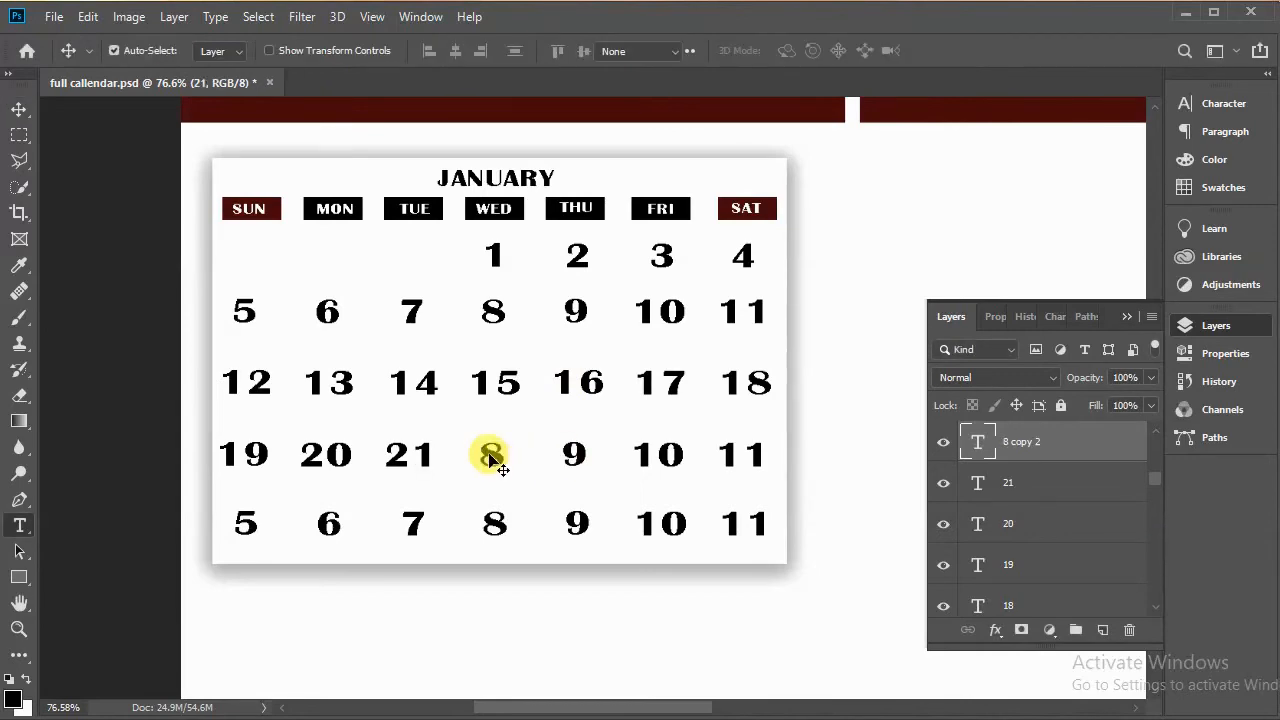
text(22)
click(955, 51)
Step: Renumber the fourth-row dates under THU, FRI and SAT to 23, 24 and 25
click(574, 457)
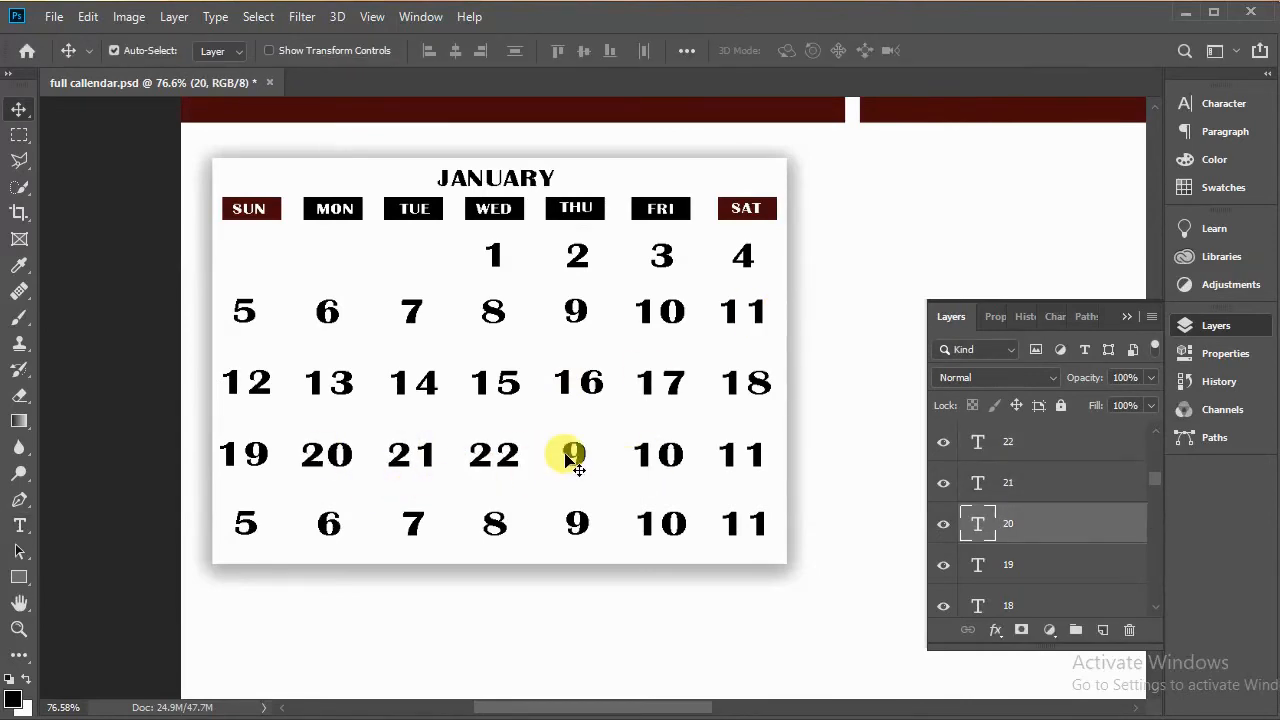
double_click(574, 457)
text(23)
click(676, 455)
double_click(676, 455)
text(24)
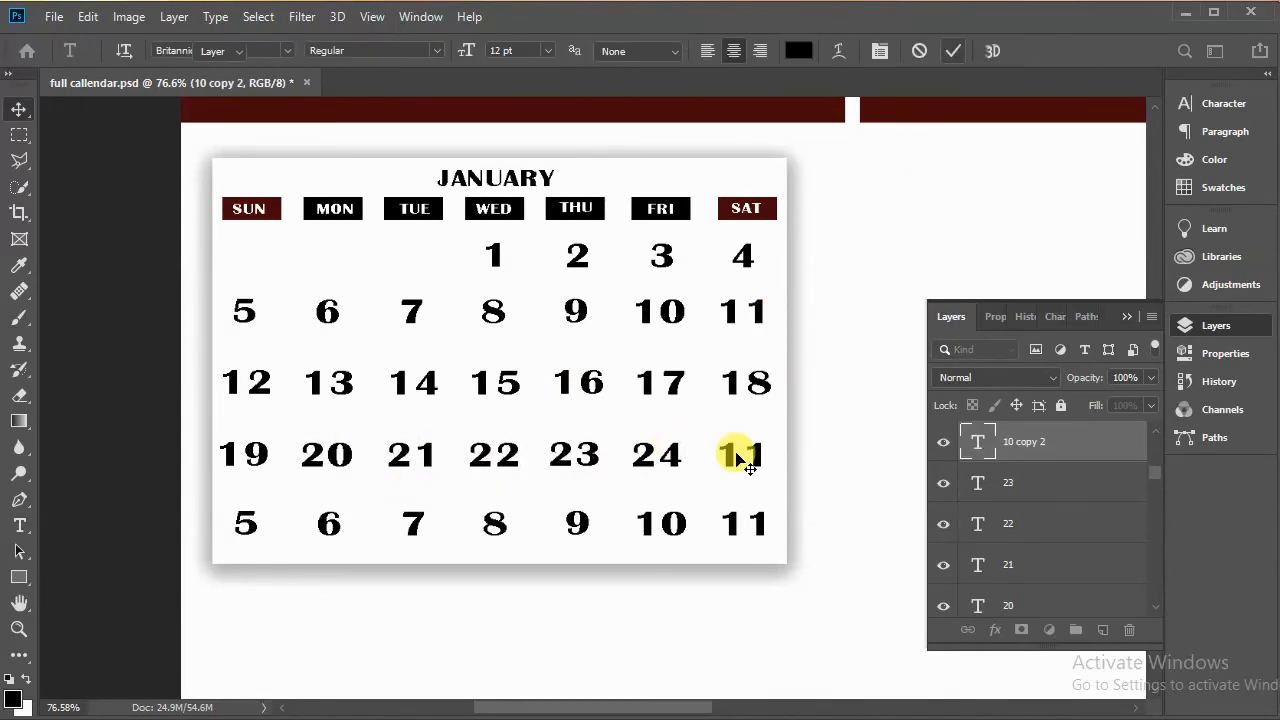
click(740, 456)
double_click(740, 456)
text(25)
Step: Renumber the fifth-row dates under SUN and MON to 26 and 27
click(252, 528)
double_click(252, 528)
text(26)
click(955, 51)
click(331, 523)
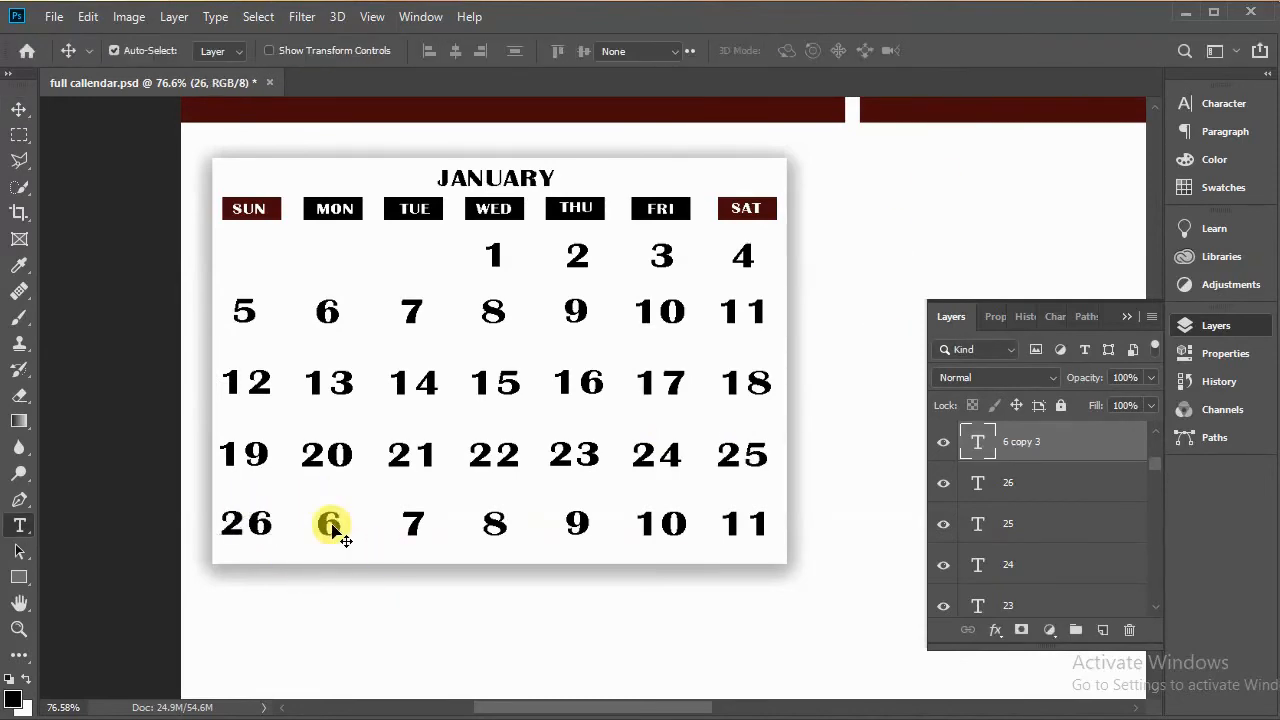
double_click(331, 523)
text(27)
Step: Renumber the fifth-row dates under TUE and WED to 28 and 29
double_click(412, 520)
text(28)
click(953, 51)
click(493, 522)
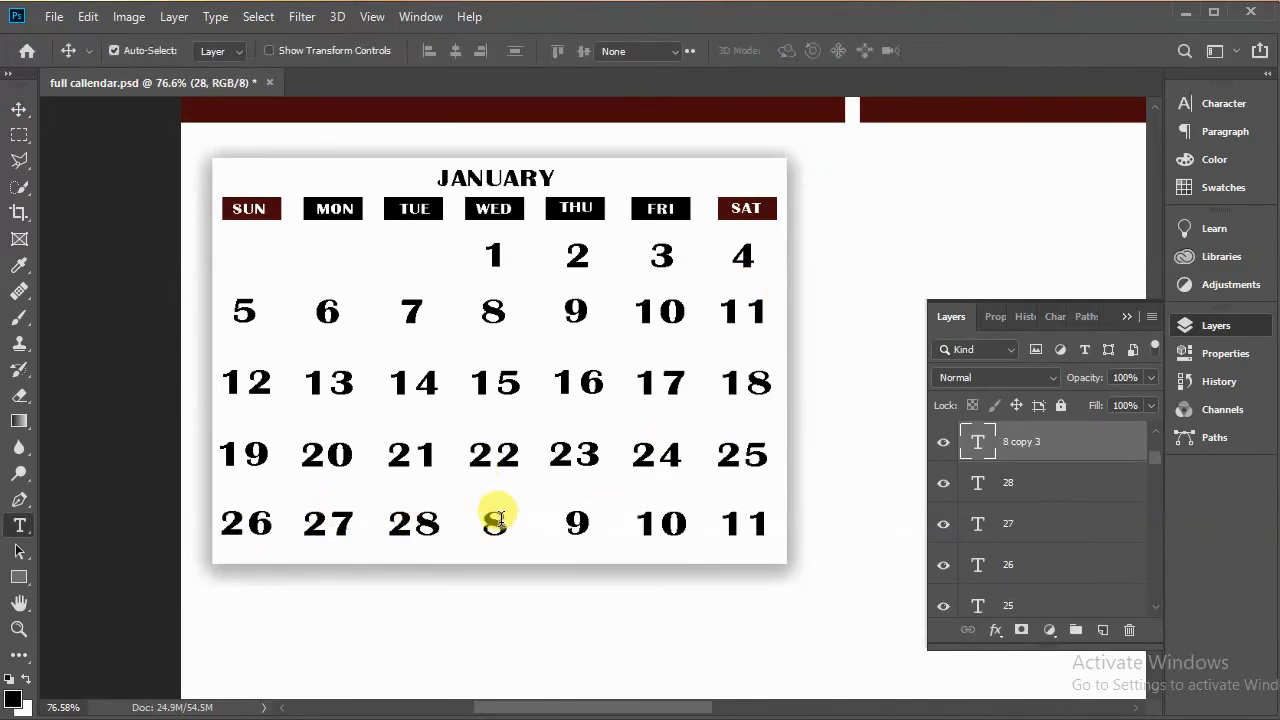
double_click(493, 522)
text(29)
click(953, 51)
Step: Renumber the fifth-row dates under THU and FRI to 30 and 31
click(580, 528)
double_click(580, 526)
text(30)
click(682, 528)
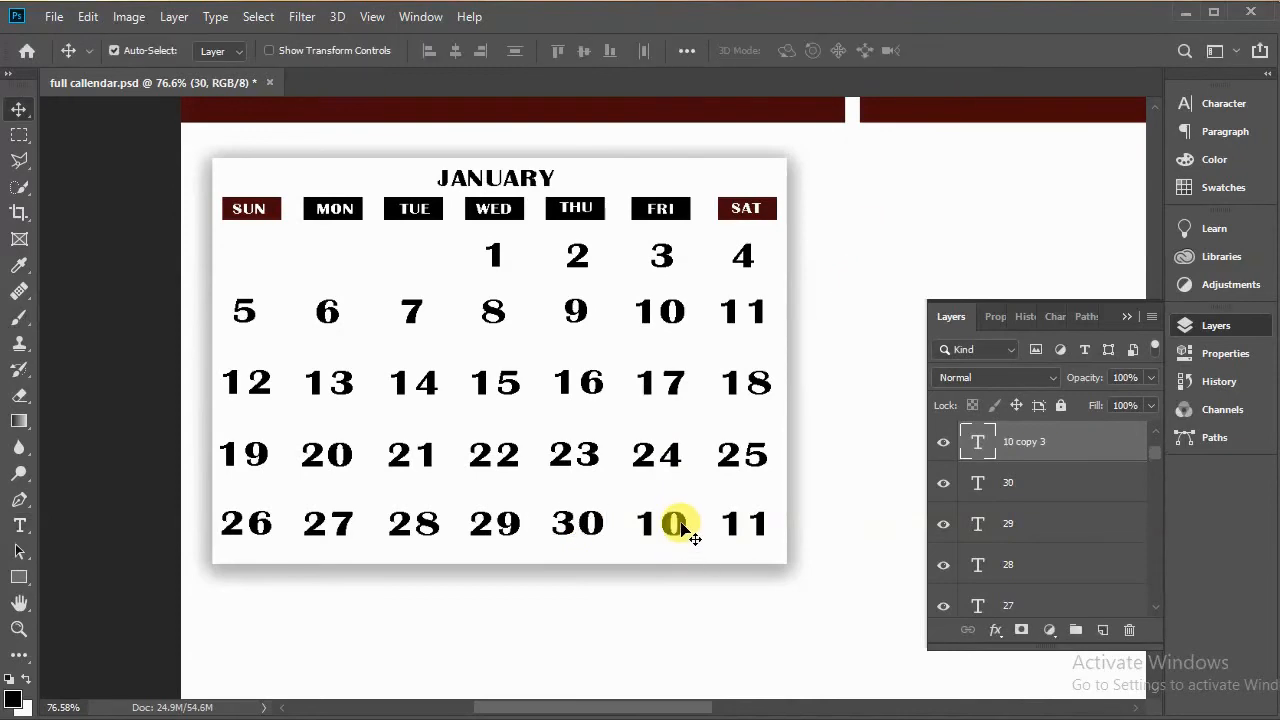
double_click(682, 528)
text(31)
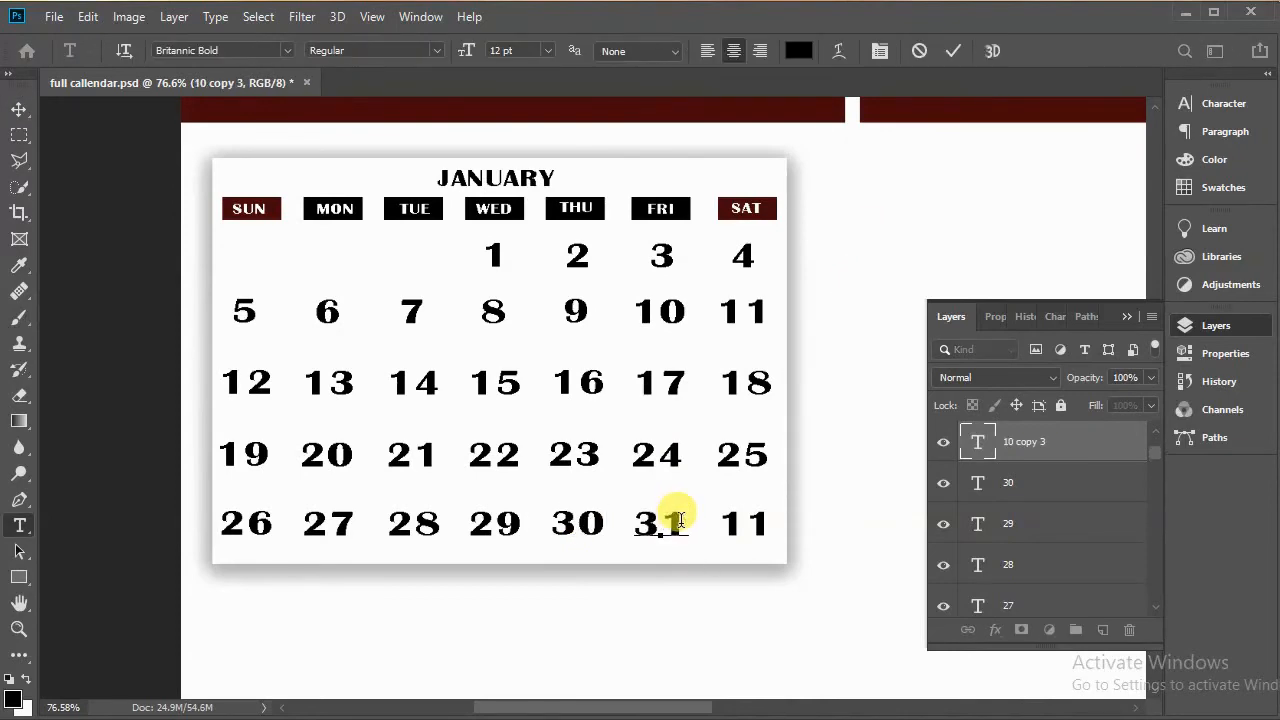
click(955, 51)
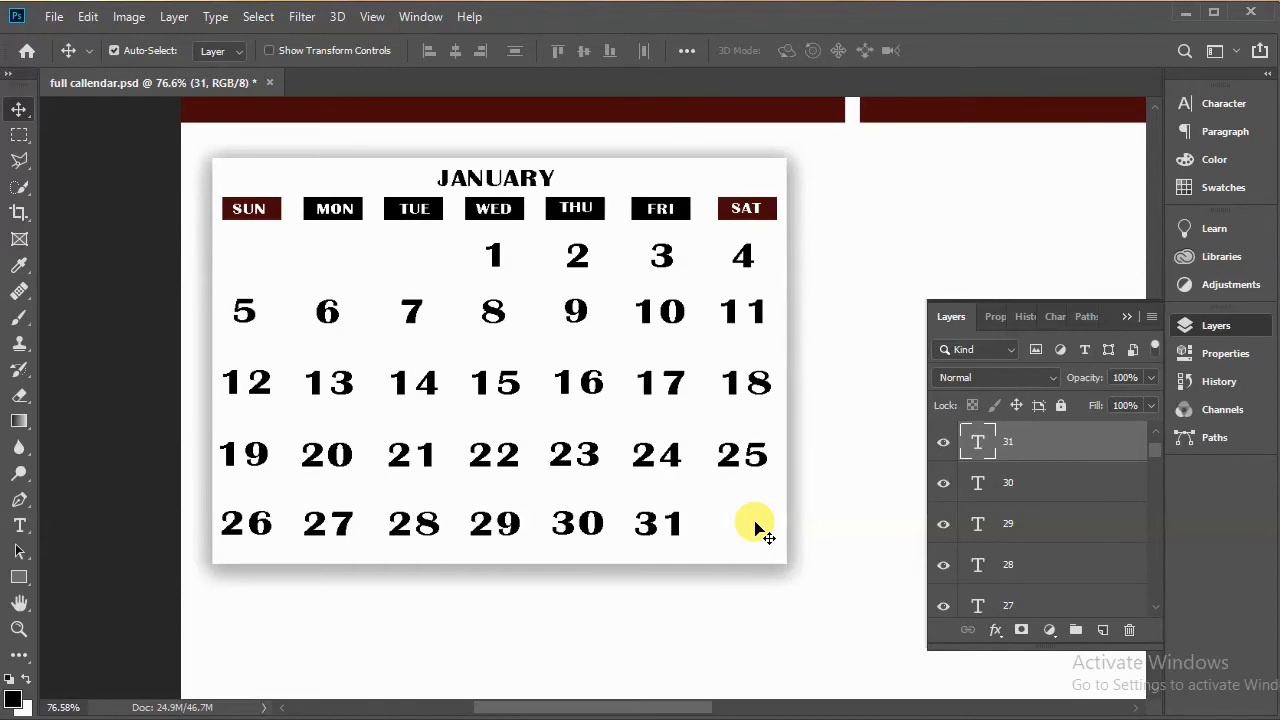
Step: Recolor the date 4 under SAT with the dark red sampled from the SAT header
click(752, 265)
double_click(745, 258)
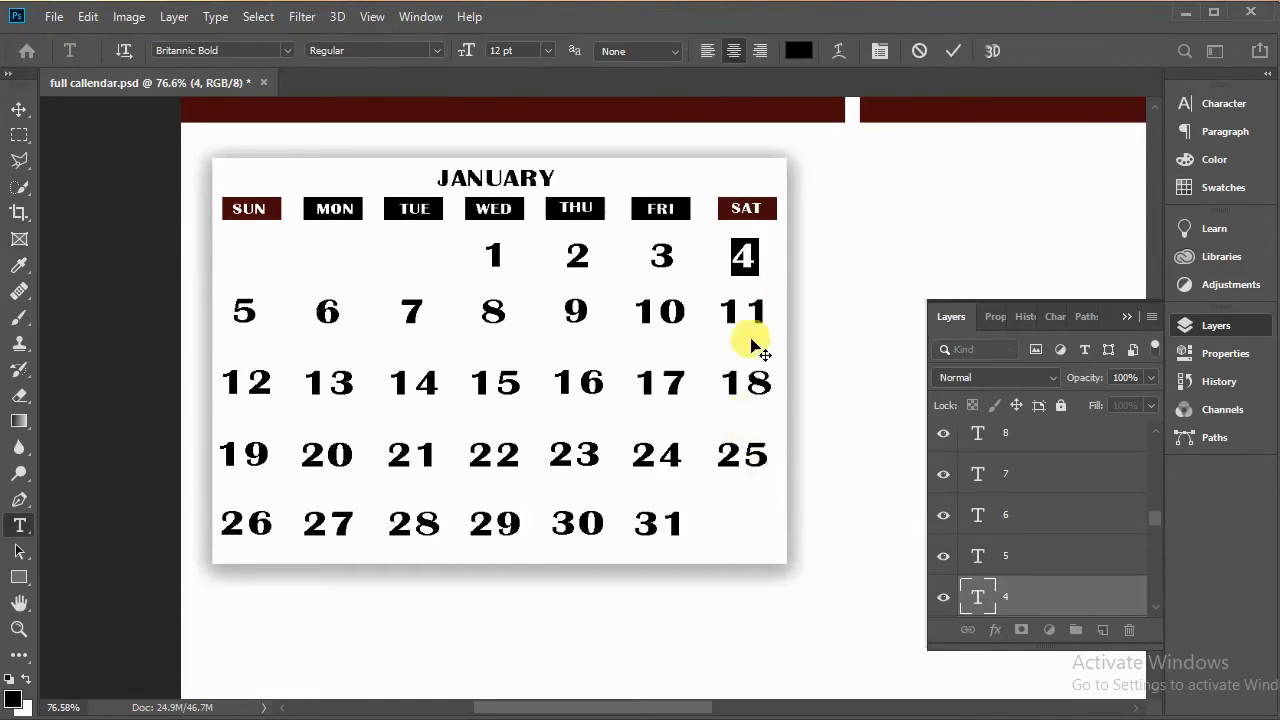
click(1195, 103)
click(1097, 193)
drag(960, 25, 1089, 25)
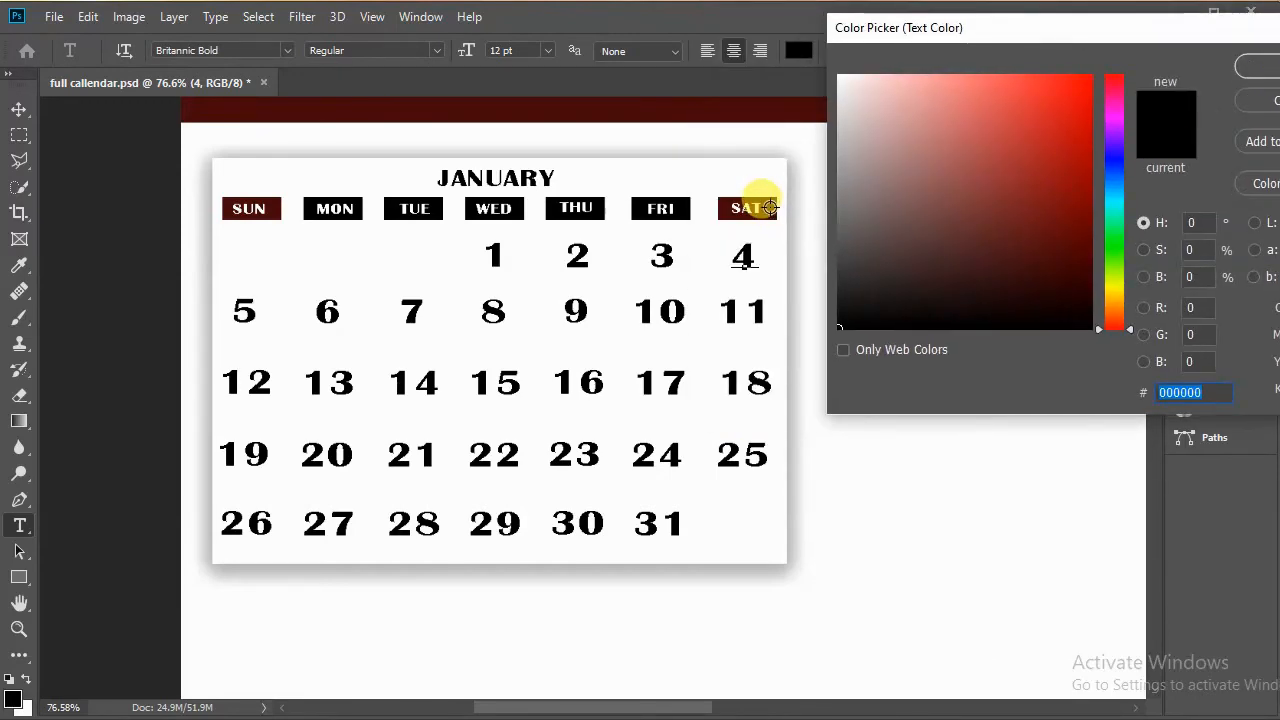
click(765, 206)
click(1254, 63)
click(953, 51)
Step: Recolor the date 11 with the dark red sampled from the SAT header
double_click(753, 306)
click(1118, 215)
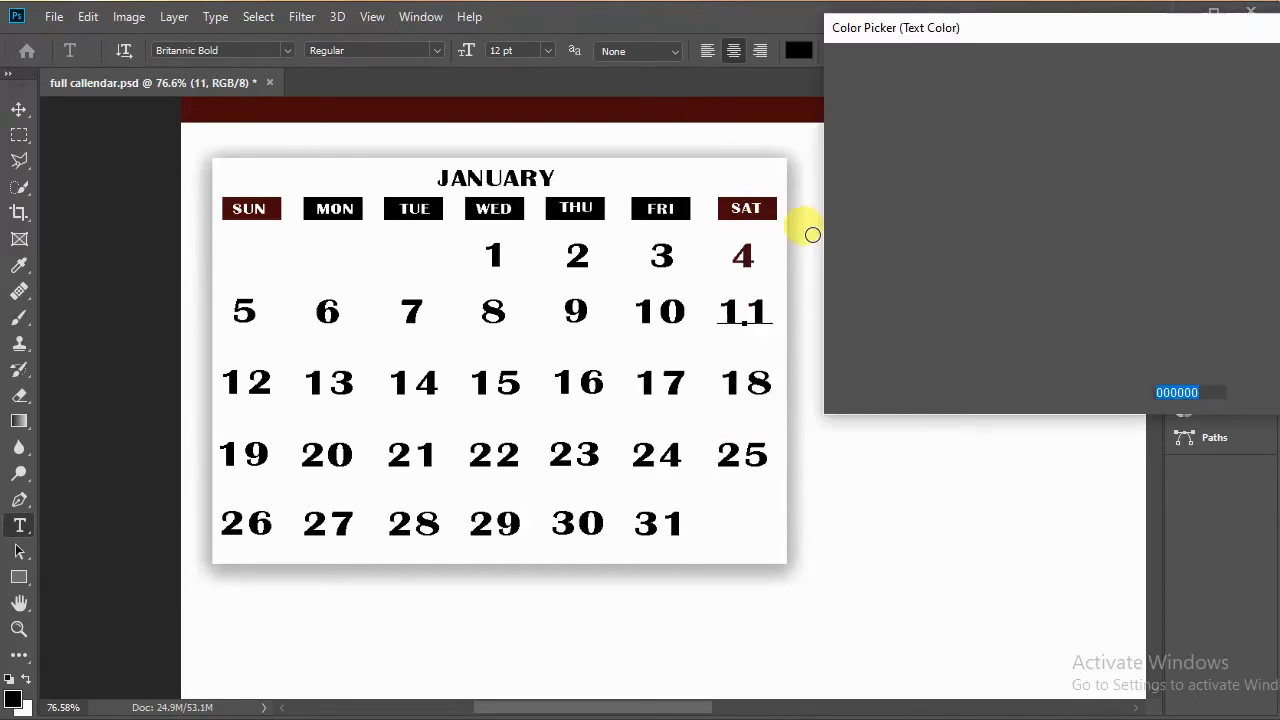
click(767, 208)
click(1252, 63)
click(953, 51)
Step: Recolor the dates 18 and 25 under SAT with the SAT header's dark red
double_click(757, 383)
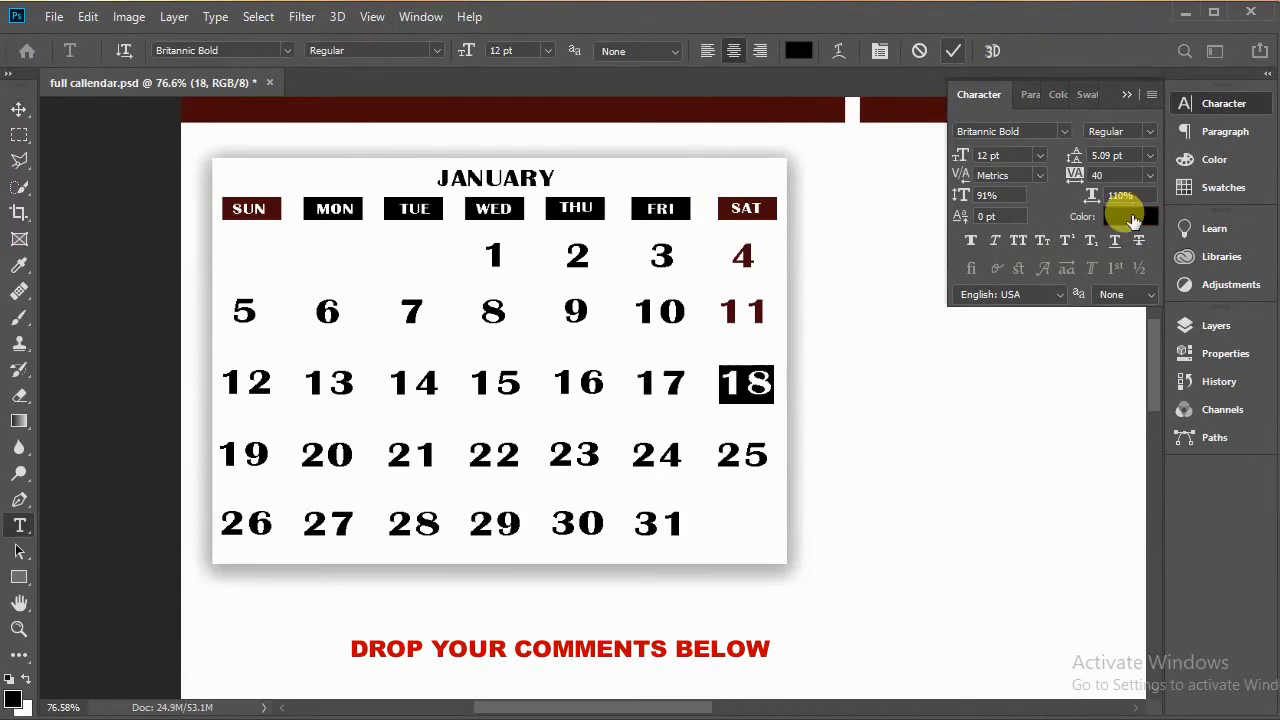
click(1118, 215)
click(767, 208)
click(1252, 63)
click(953, 51)
double_click(753, 455)
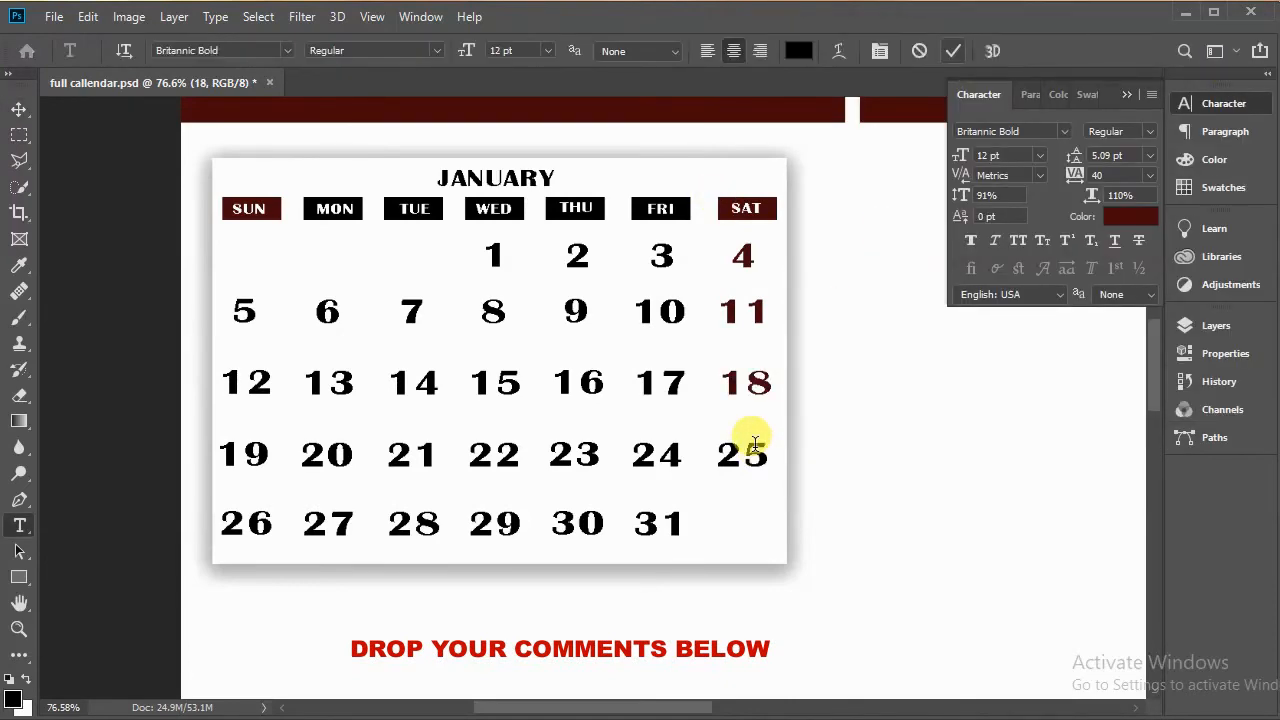
click(1118, 215)
click(751, 208)
click(1252, 63)
click(953, 51)
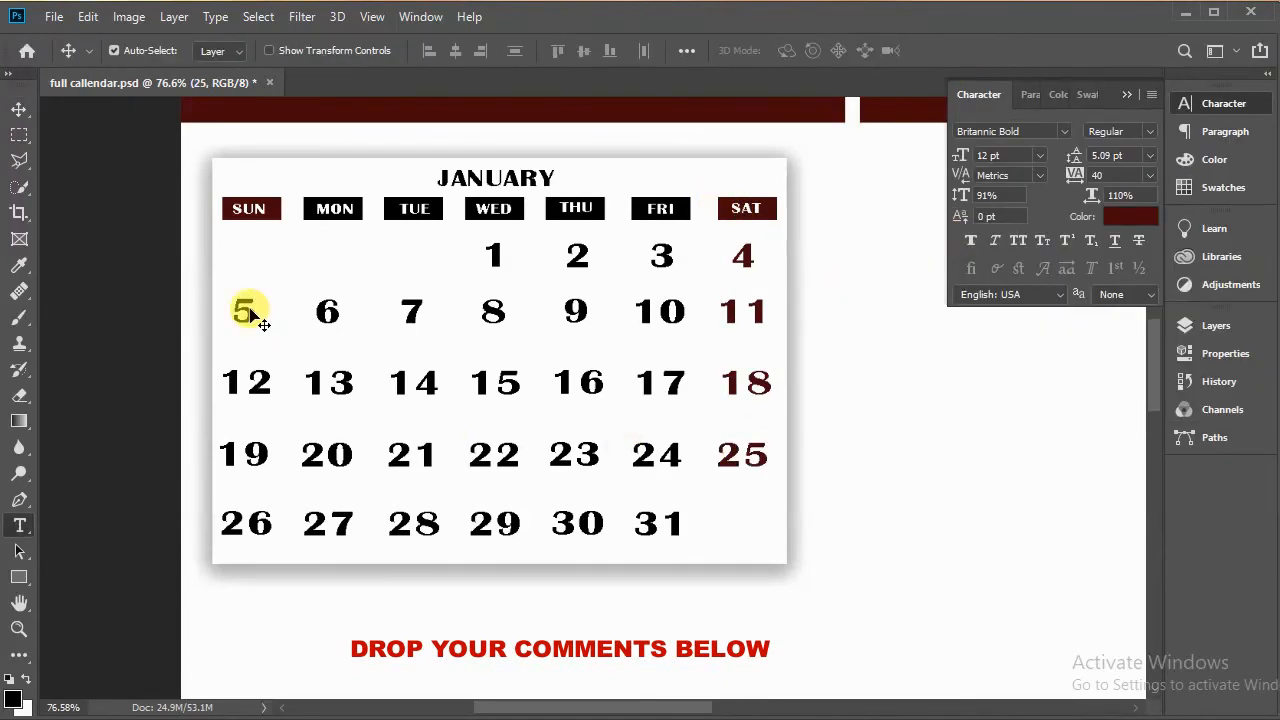
Step: Recolor the dates 5 and 12 under SUN with the dark red sampled from the SUN header
double_click(244, 311)
click(1118, 215)
click(251, 208)
click(1177, 82)
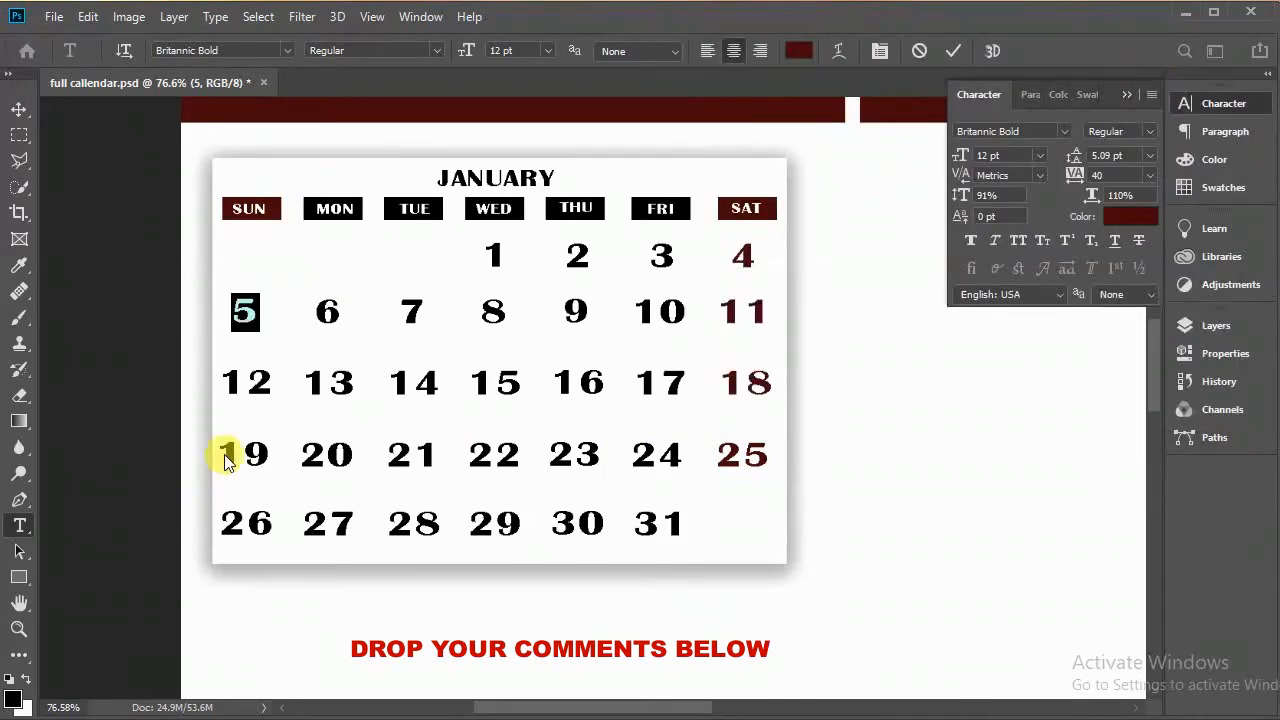
double_click(246, 382)
click(1118, 215)
click(251, 208)
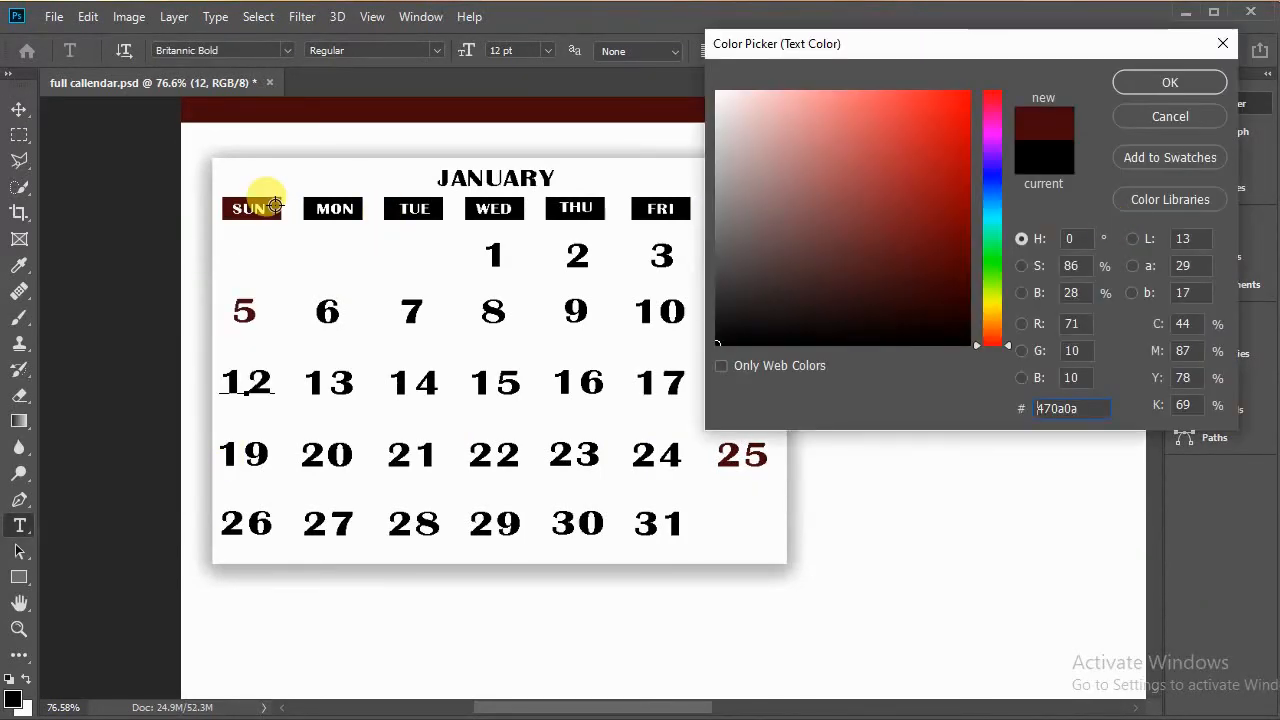
click(1136, 85)
click(953, 51)
Step: Recolor the dates 19 and 26 under SUN with the SUN header's dark red
key(ctrl)
double_click(250, 455)
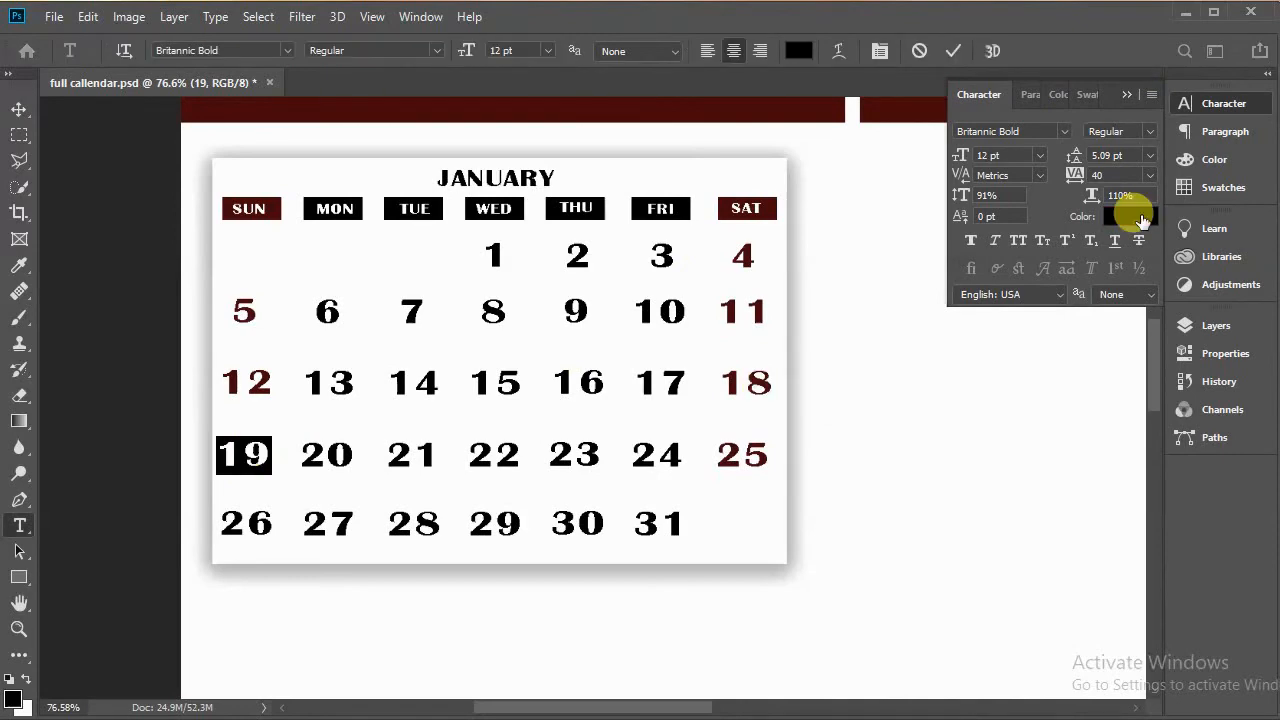
click(1132, 215)
click(251, 208)
click(1140, 85)
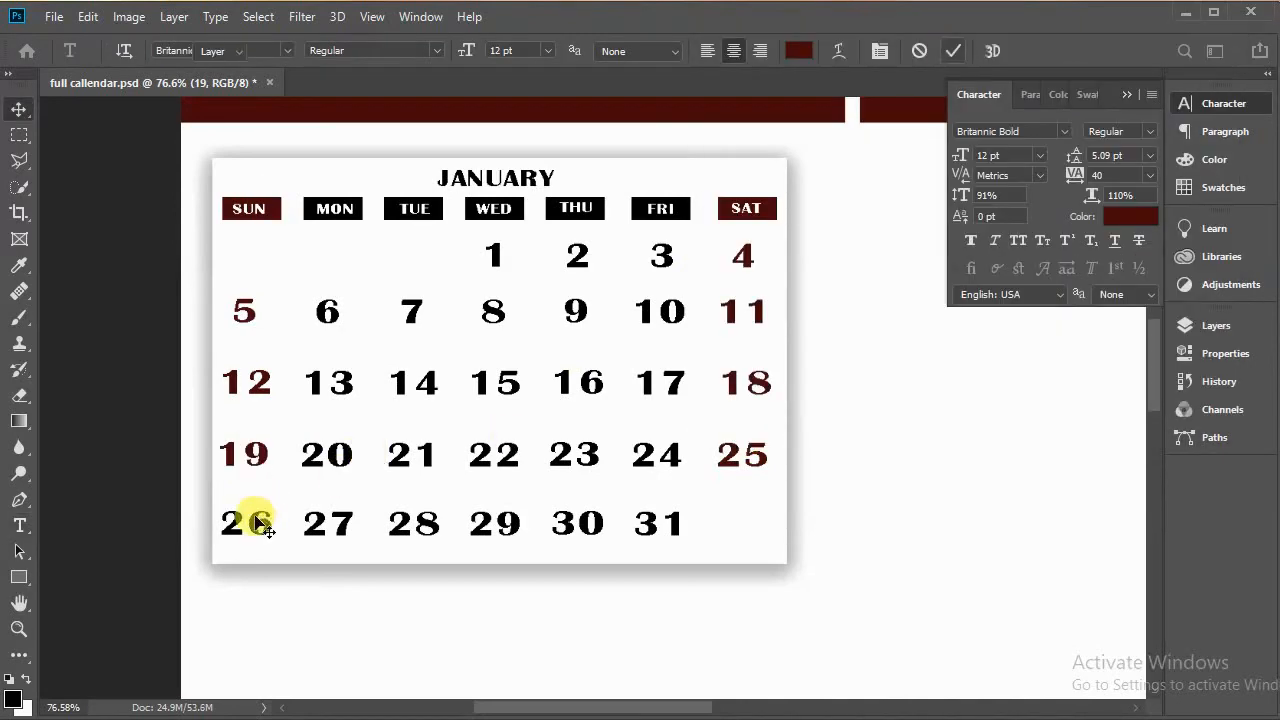
double_click(246, 522)
click(1128, 215)
click(1140, 85)
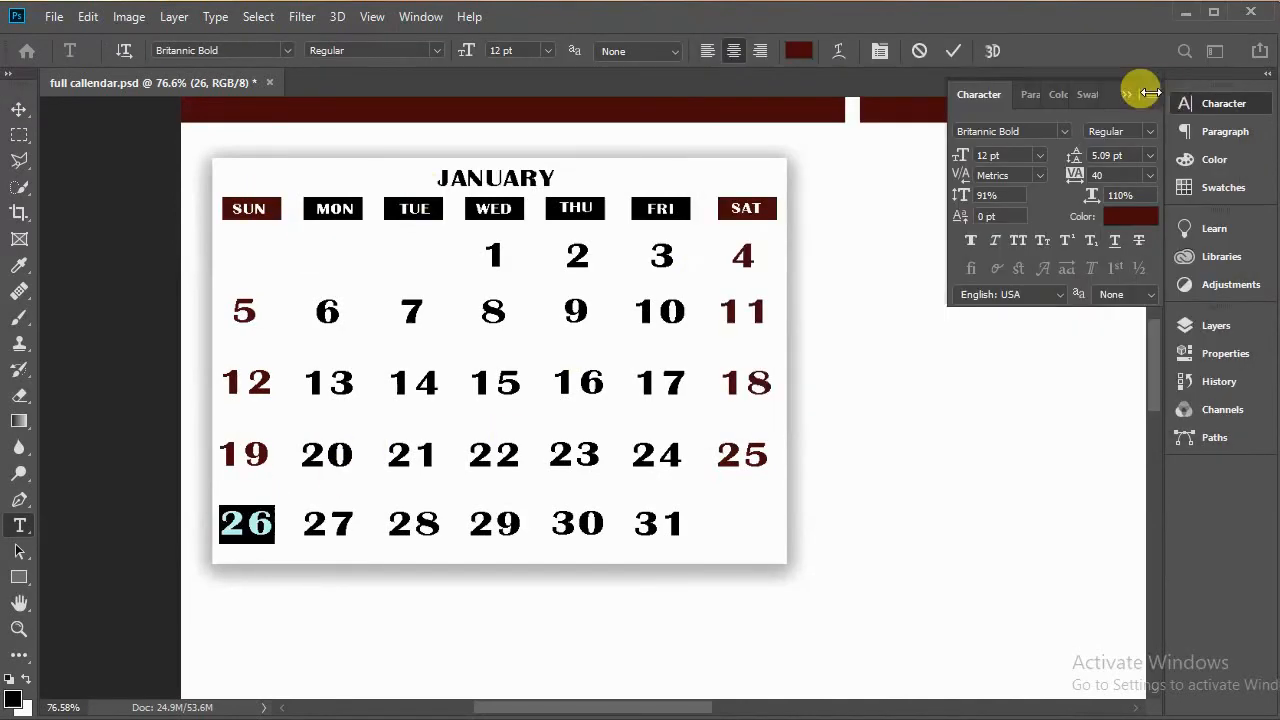
click(953, 51)
Step: Examine the whole calendar page and scroll through the layer list
key(v)
scroll(808, 434, down, 3)
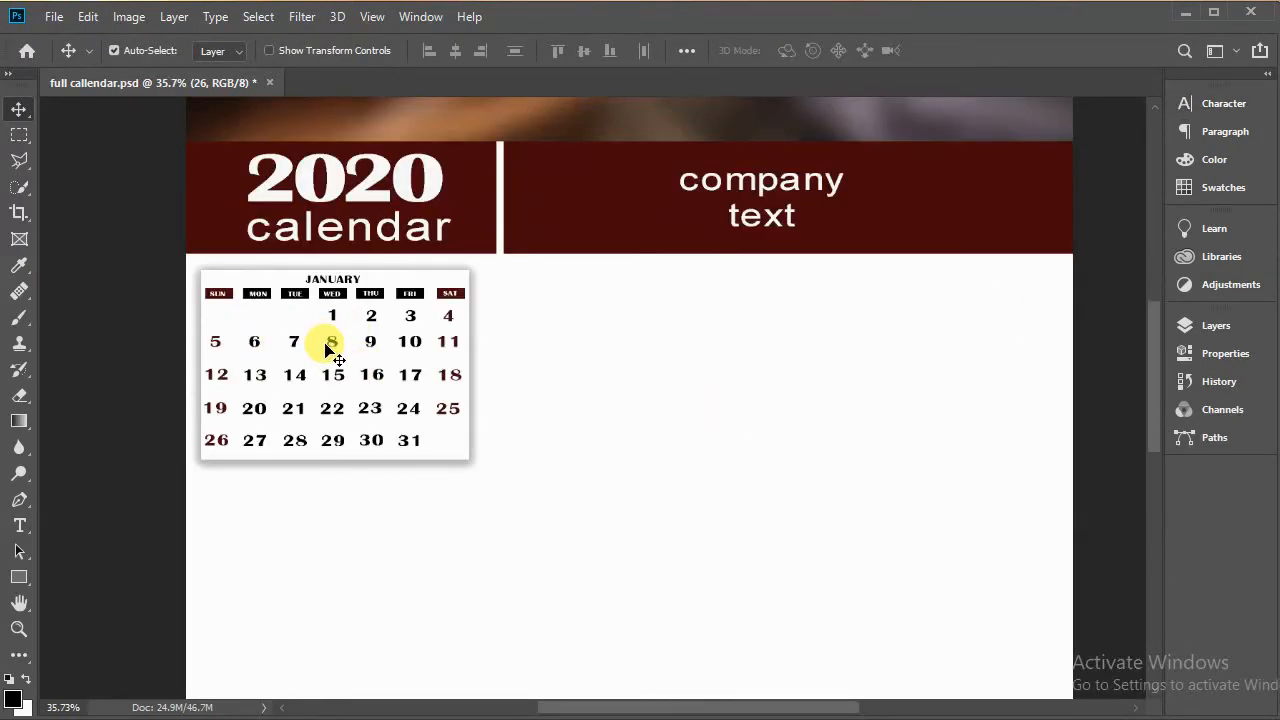
click(1218, 330)
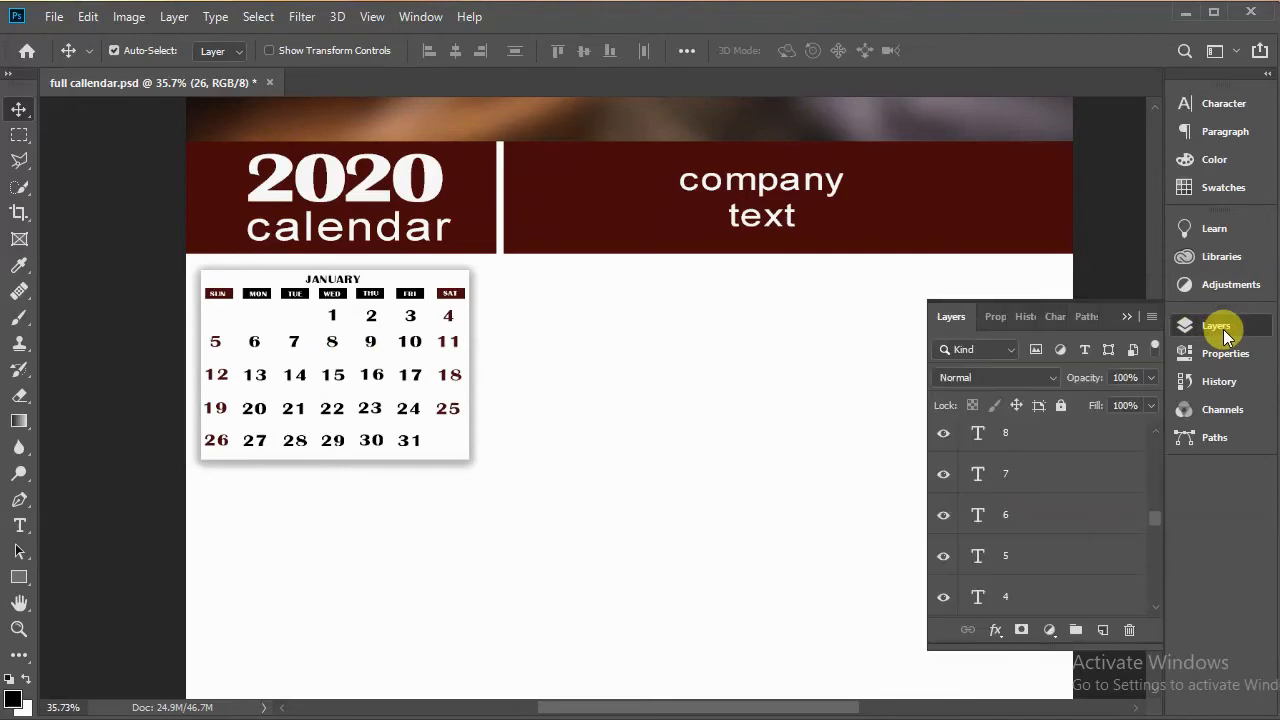
scroll(1051, 466, up, 3)
click(1051, 466)
scroll(1078, 519, up, 2)
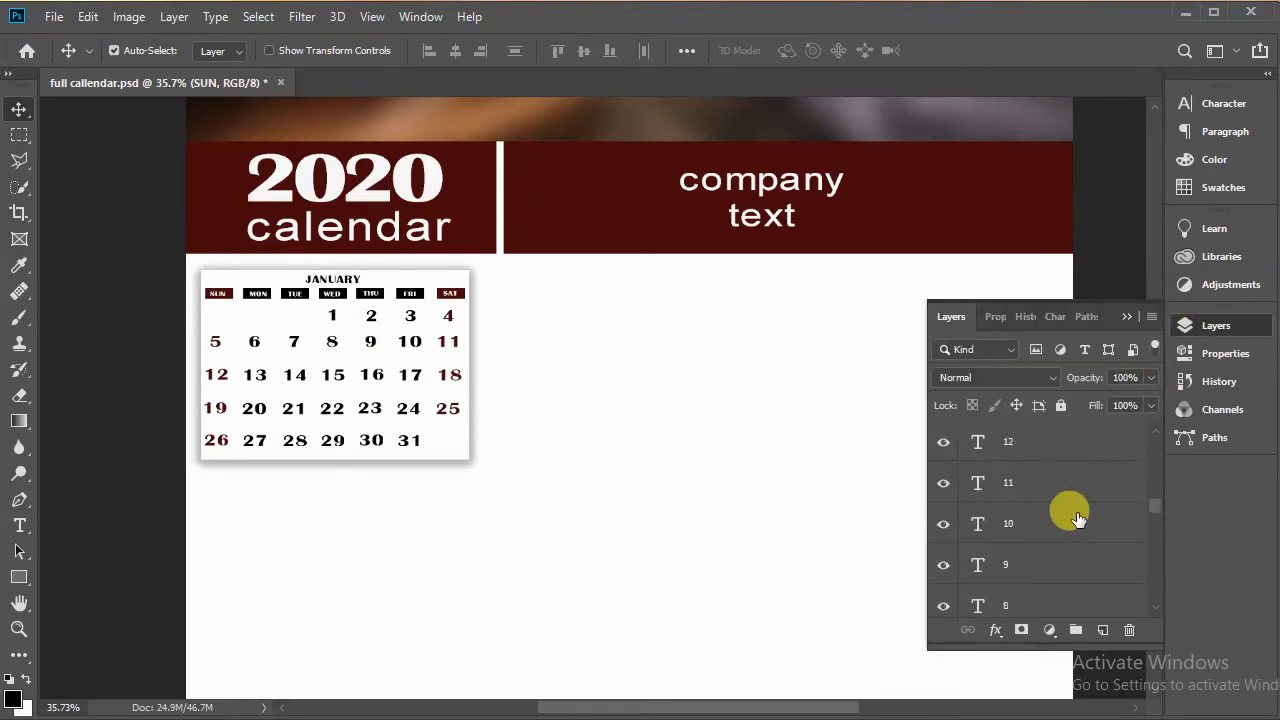
scroll(1078, 519, down, 10)
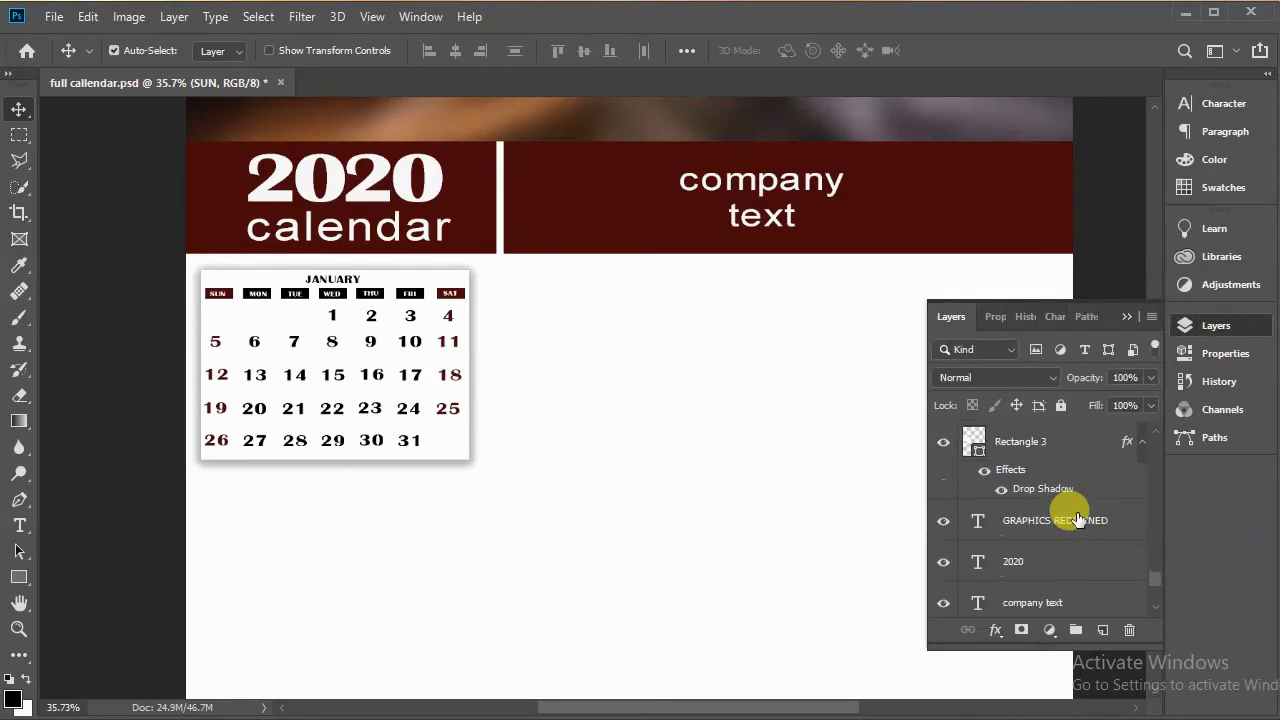
scroll(1078, 519, up, 1)
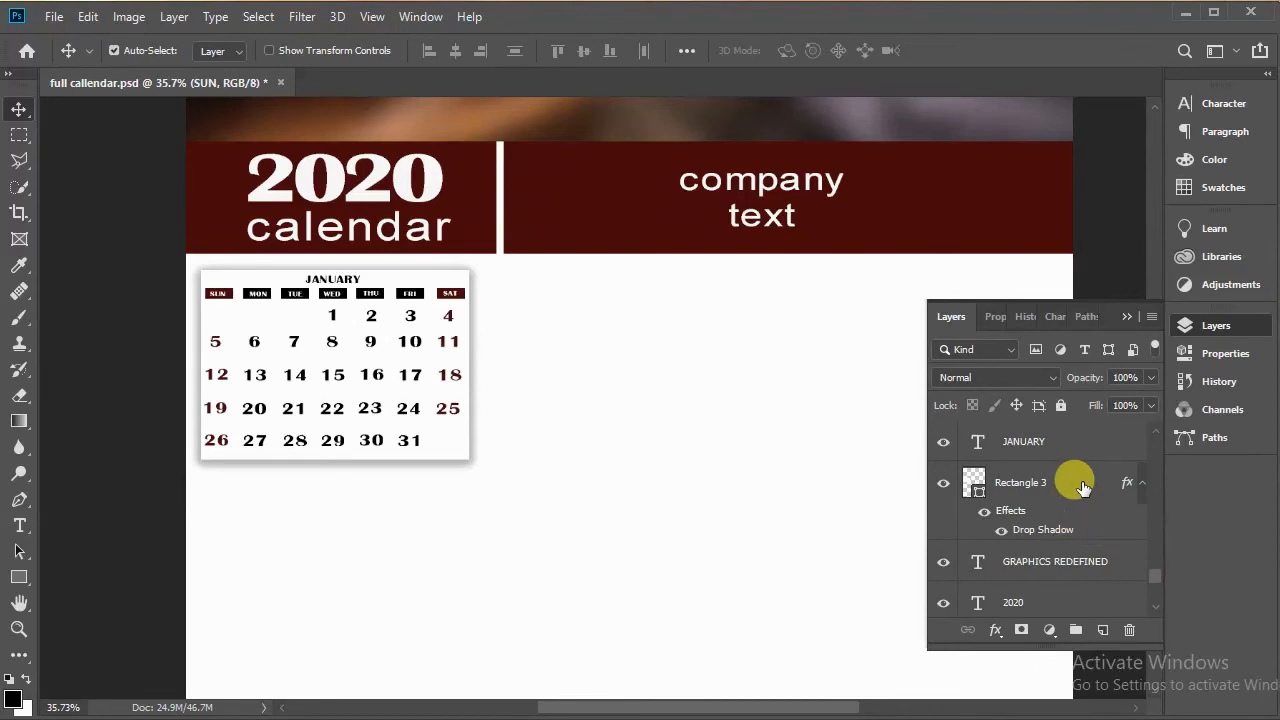
Step: Group the January calendar box's layers into a single folder
shift+click(1083, 486)
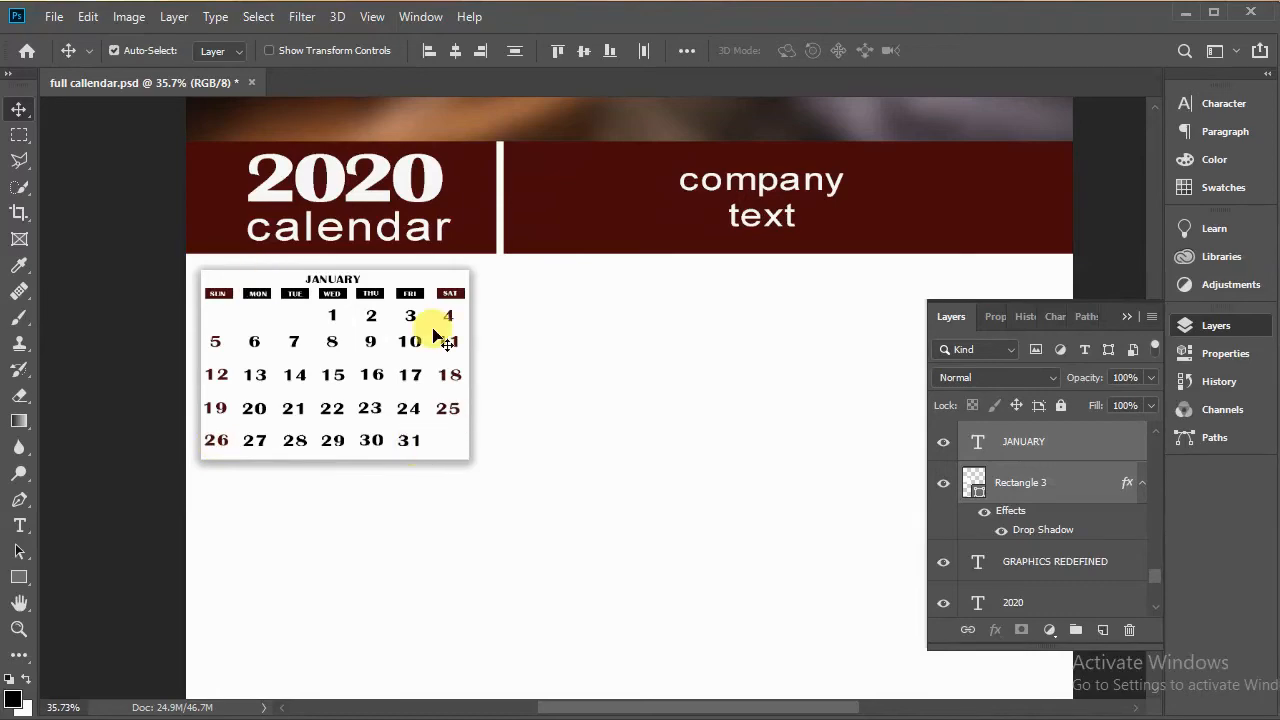
click(1076, 632)
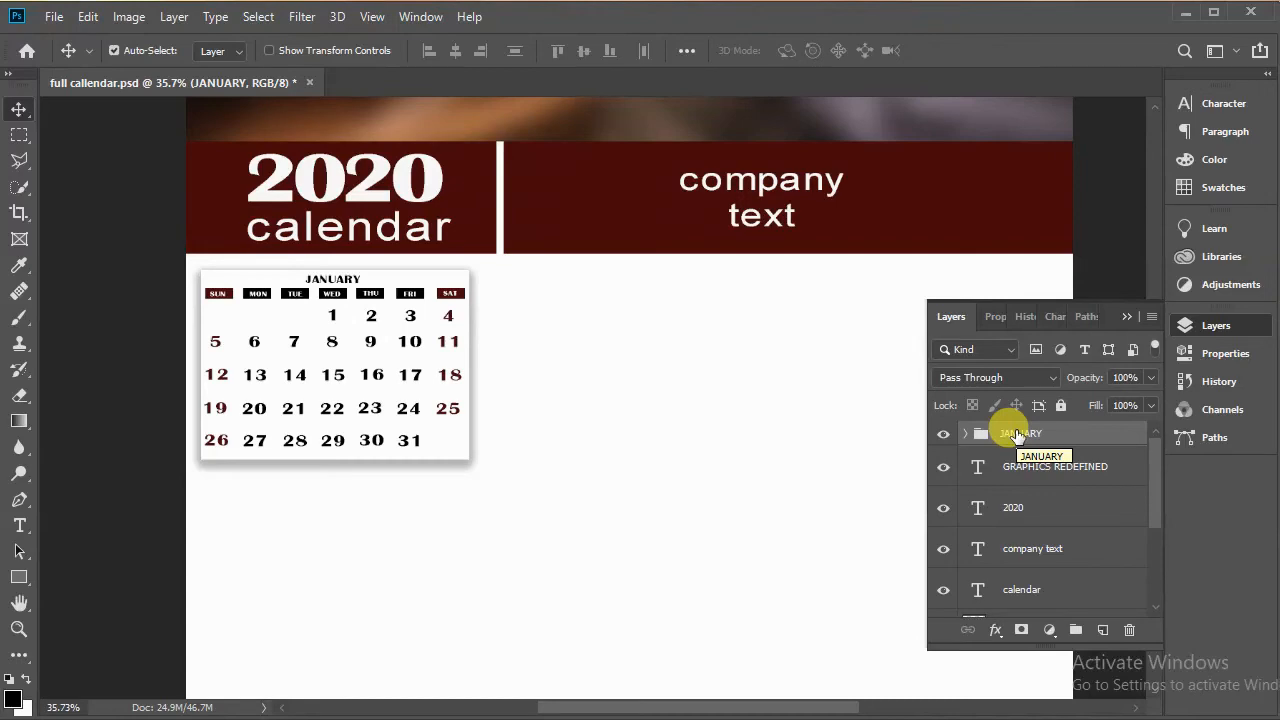
Step: Duplicate the January folder and move the copy to the right of the original box
key(ctrl+j)
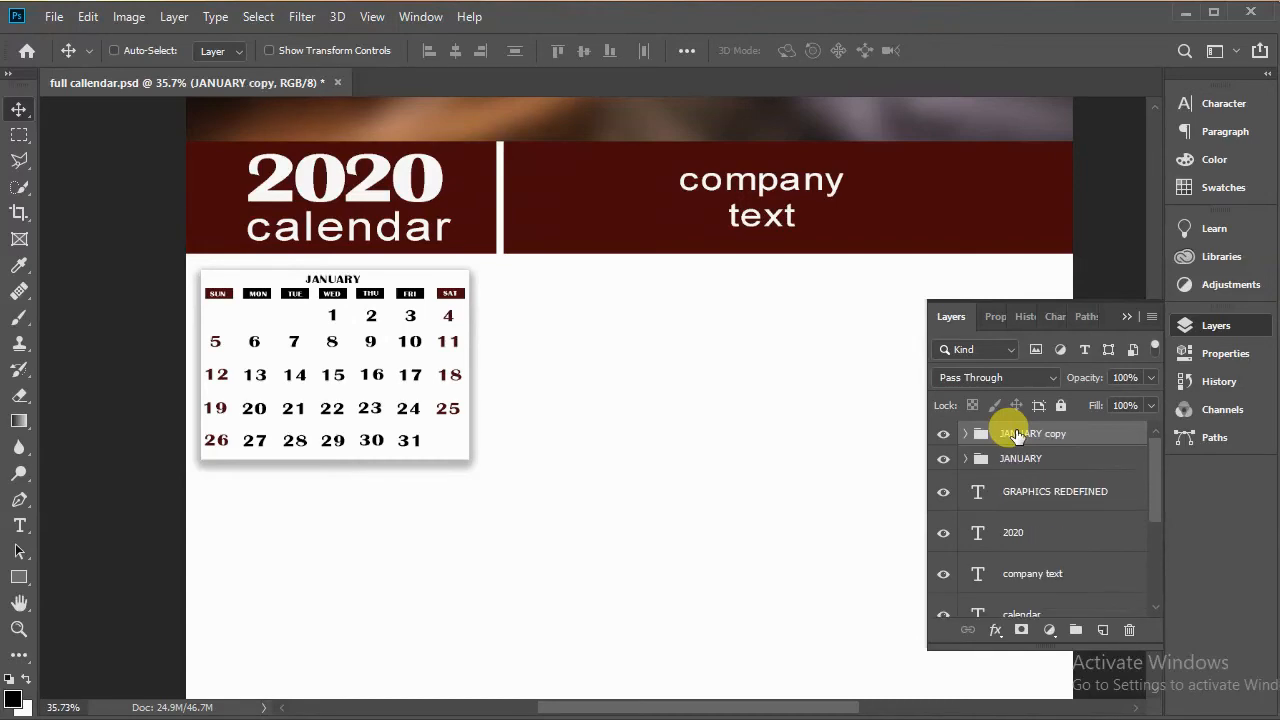
key(ctrl)
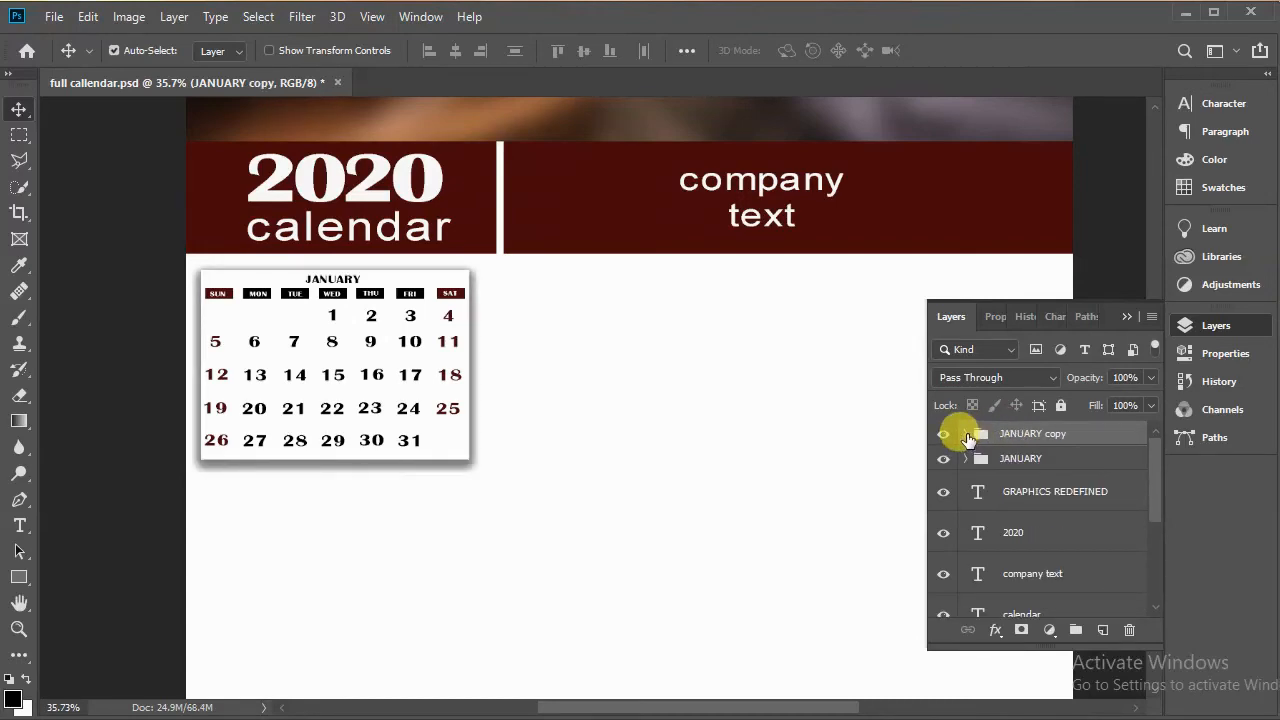
click(966, 435)
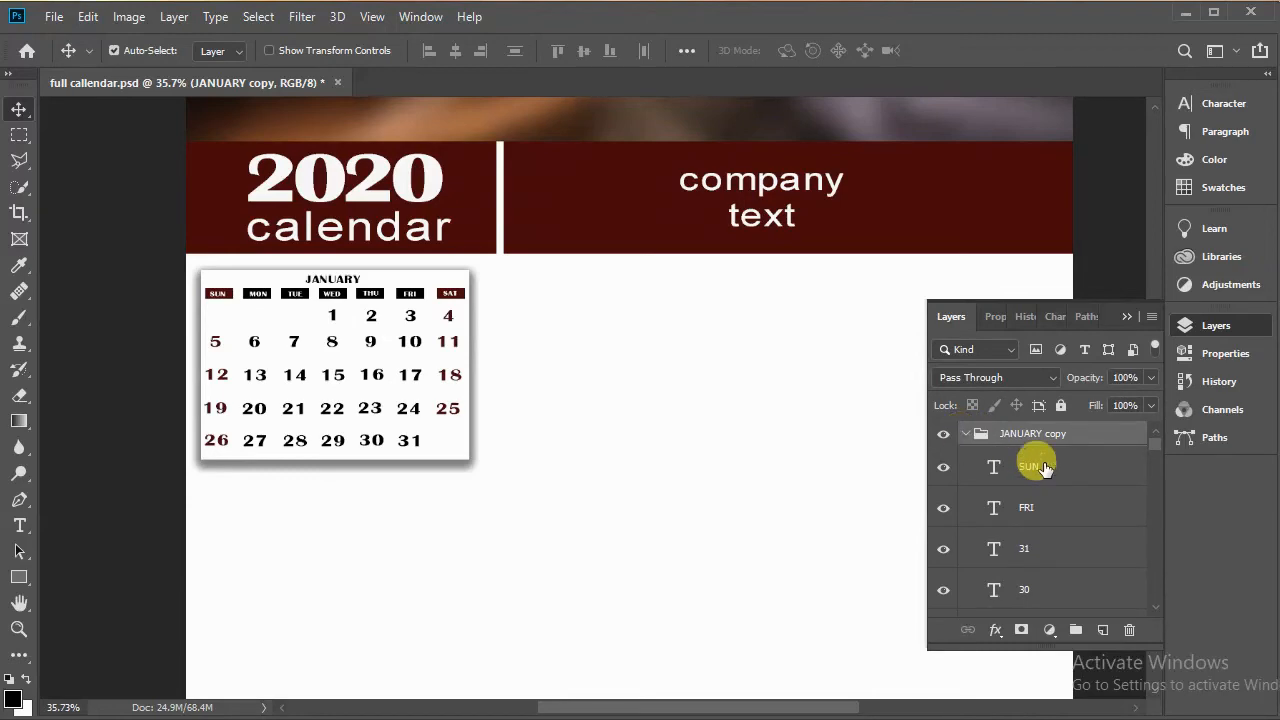
click(1148, 449)
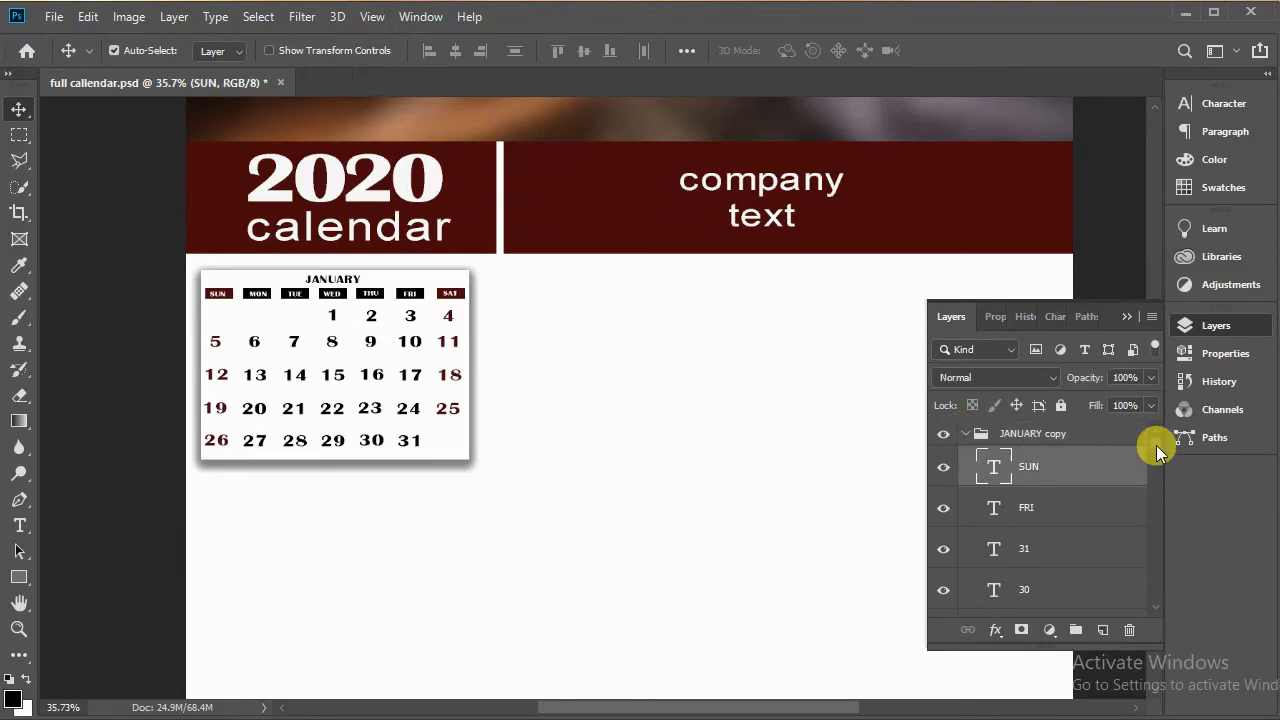
drag(1156, 447, 1155, 573)
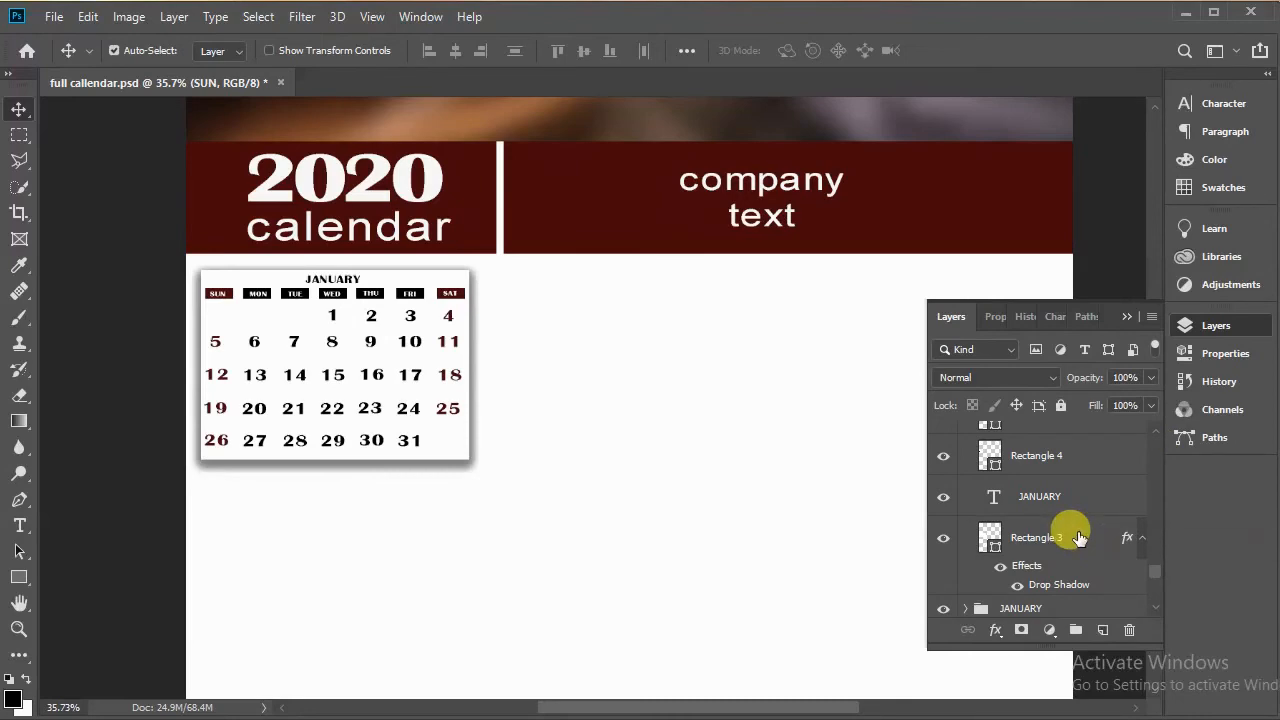
shift+click(1079, 538)
scroll(1079, 538, down, 1)
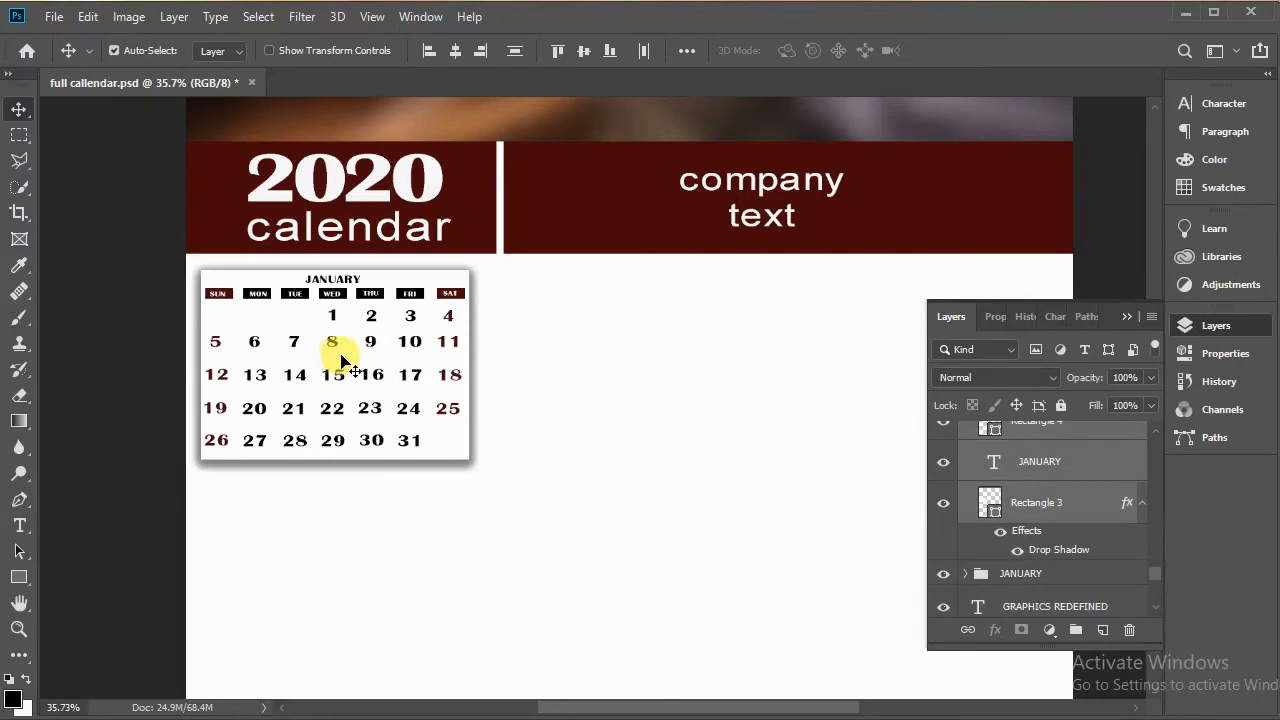
drag(341, 355, 648, 362)
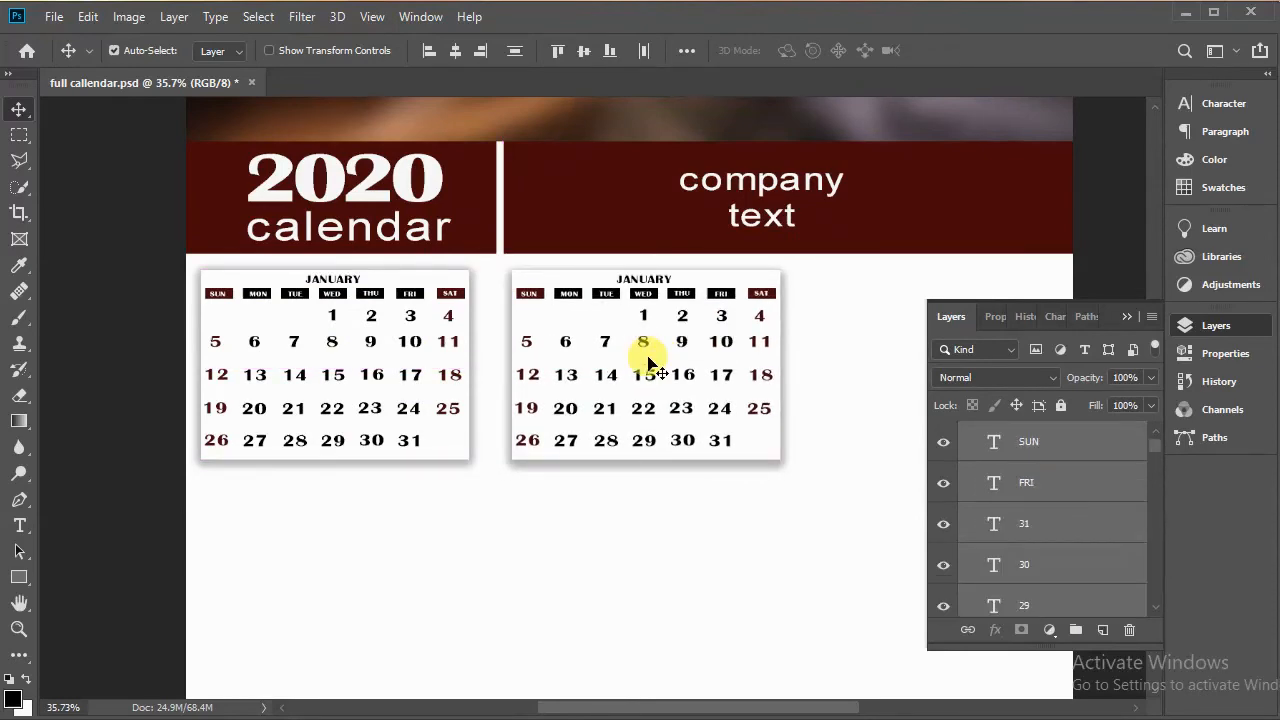
Step: Rename the copied folder as FEBRUARY
scroll(1057, 509, up, 5)
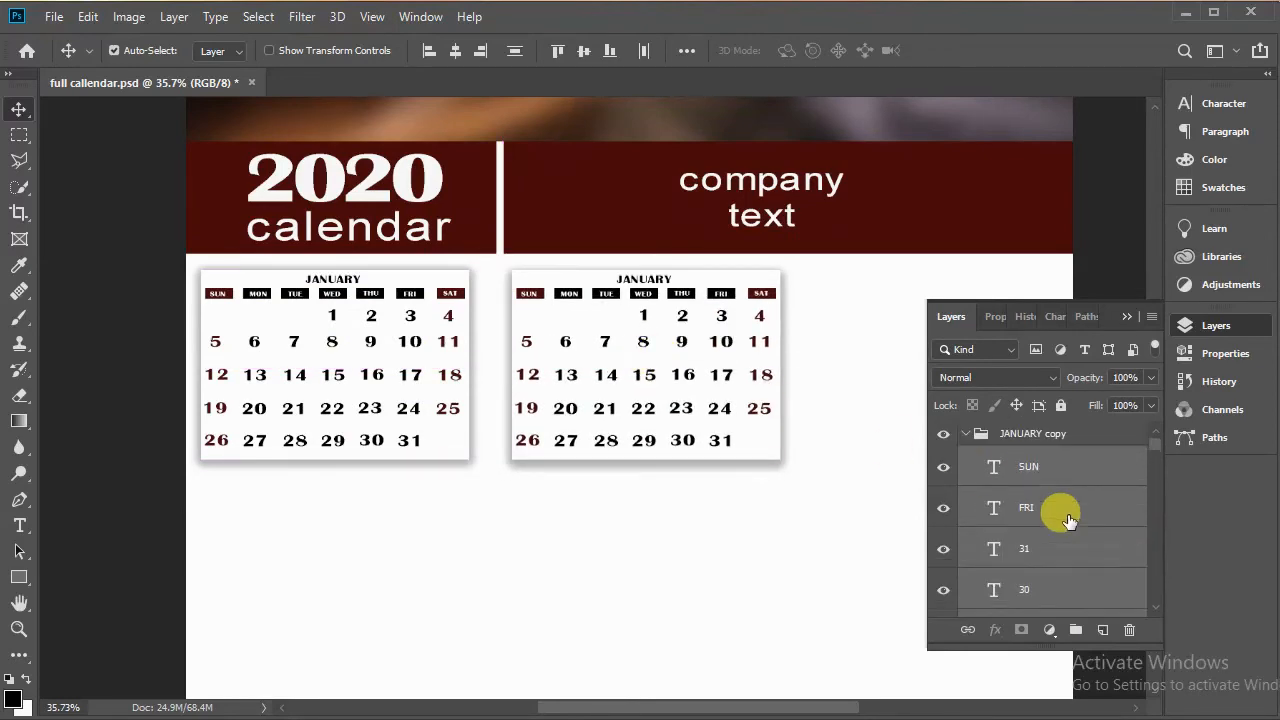
click(965, 435)
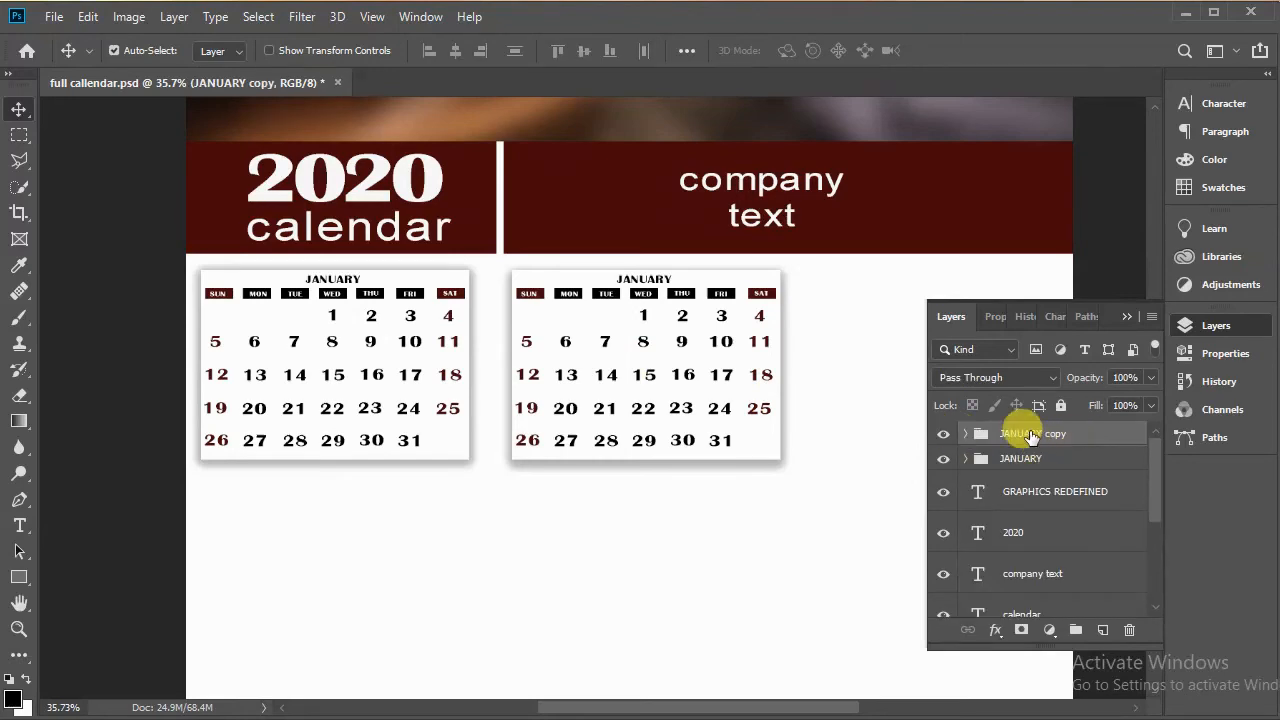
text(FEBRUARY)
key(Return)
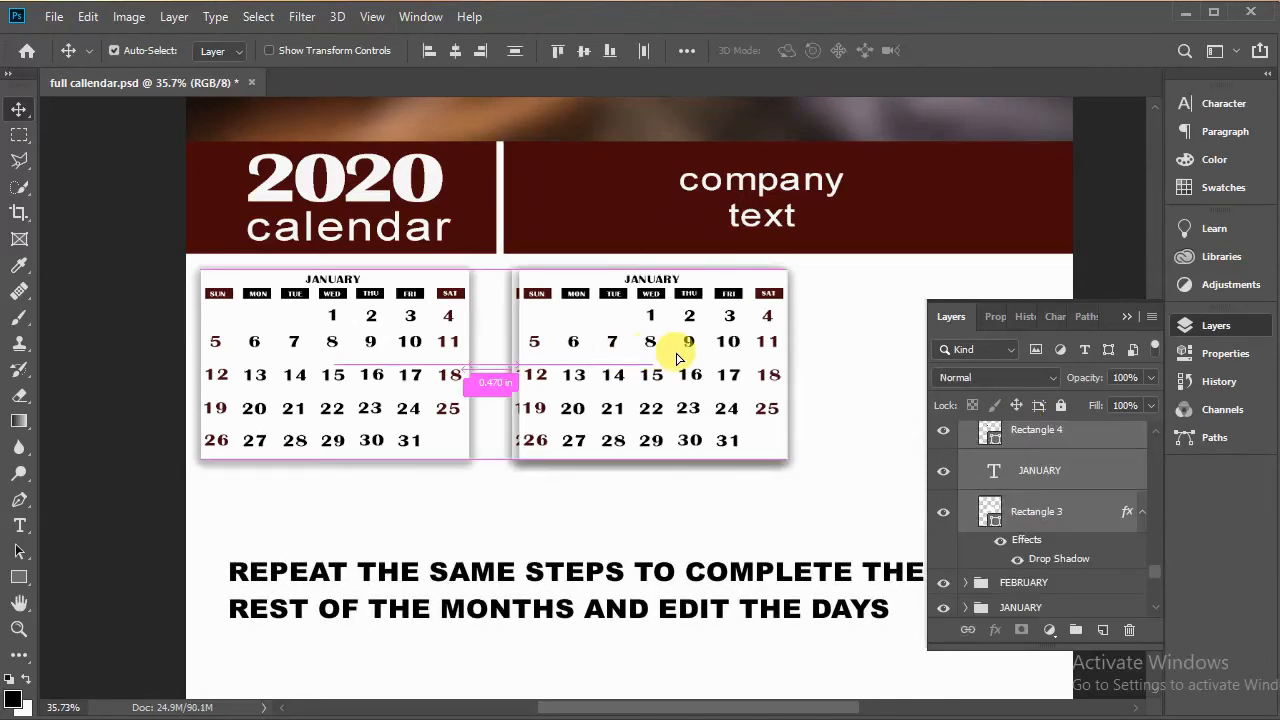
Step: Duplicate the February box into a third column and rename its folder as MARCH
drag(677, 349, 894, 362)
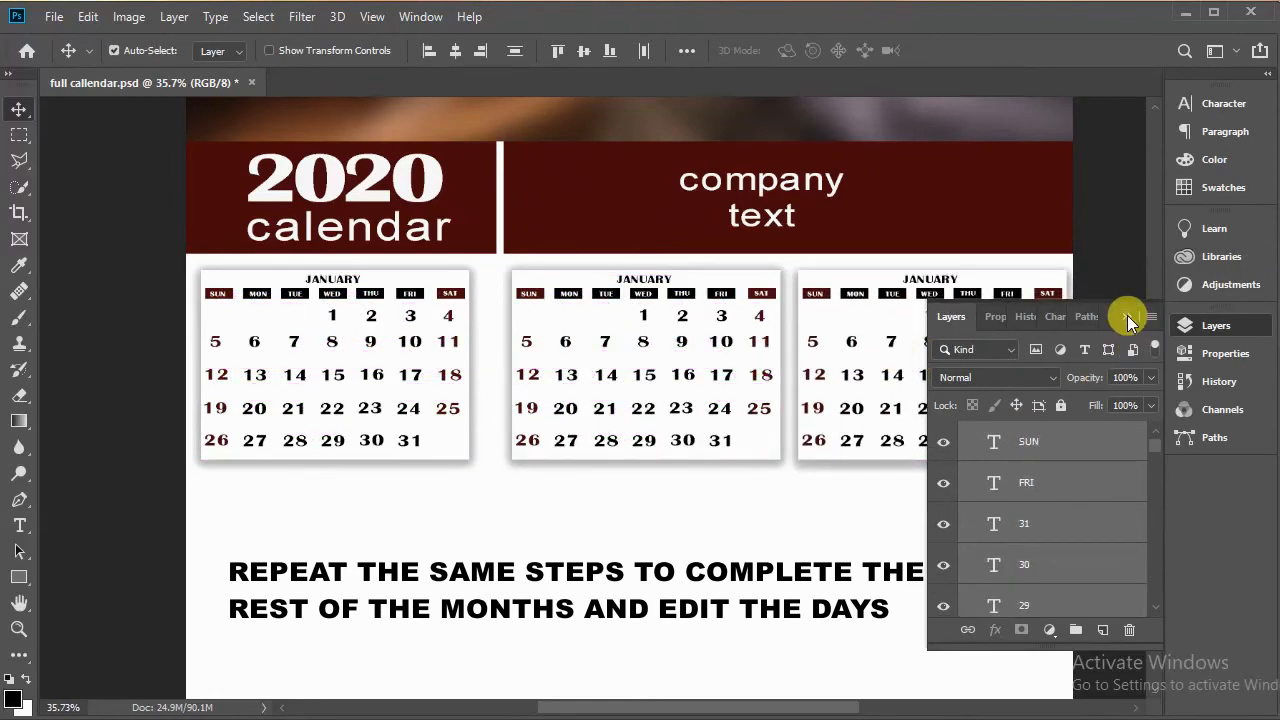
scroll(1030, 460, up, 1)
click(965, 434)
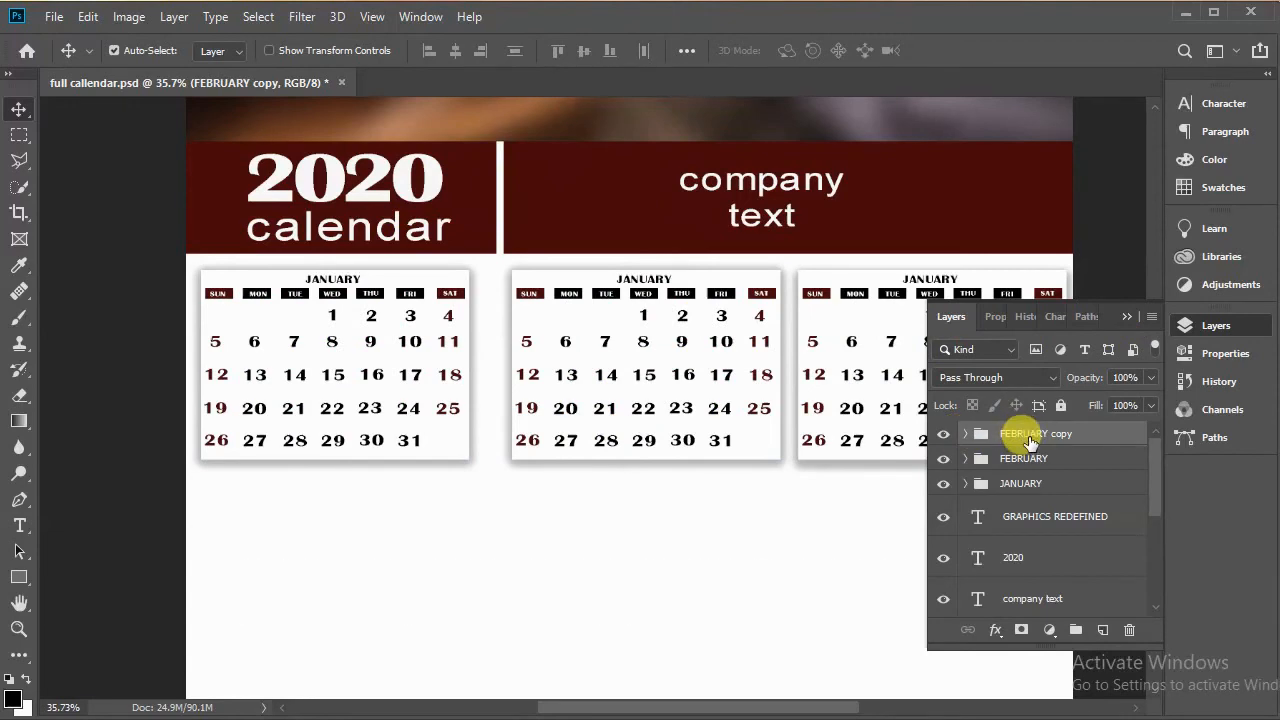
key(Return)
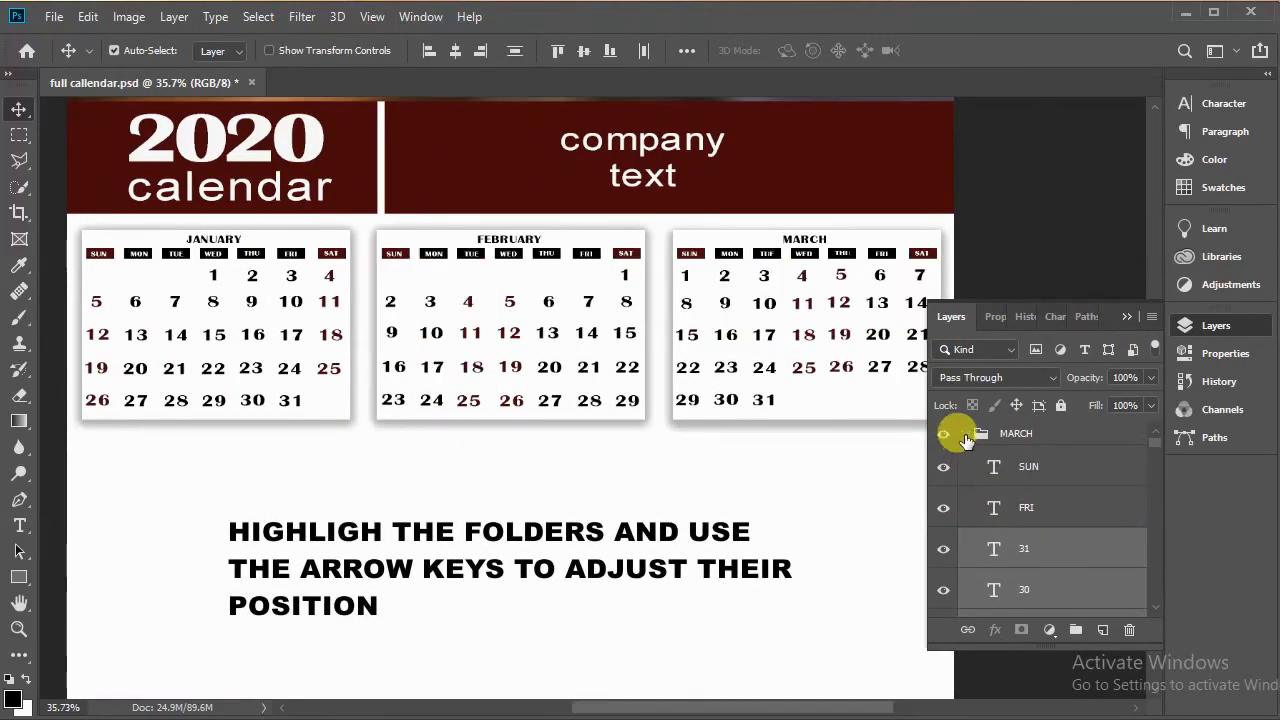
Step: Duplicate the January, February and March folders and move the copies down into a second row
click(965, 434)
click(985, 433)
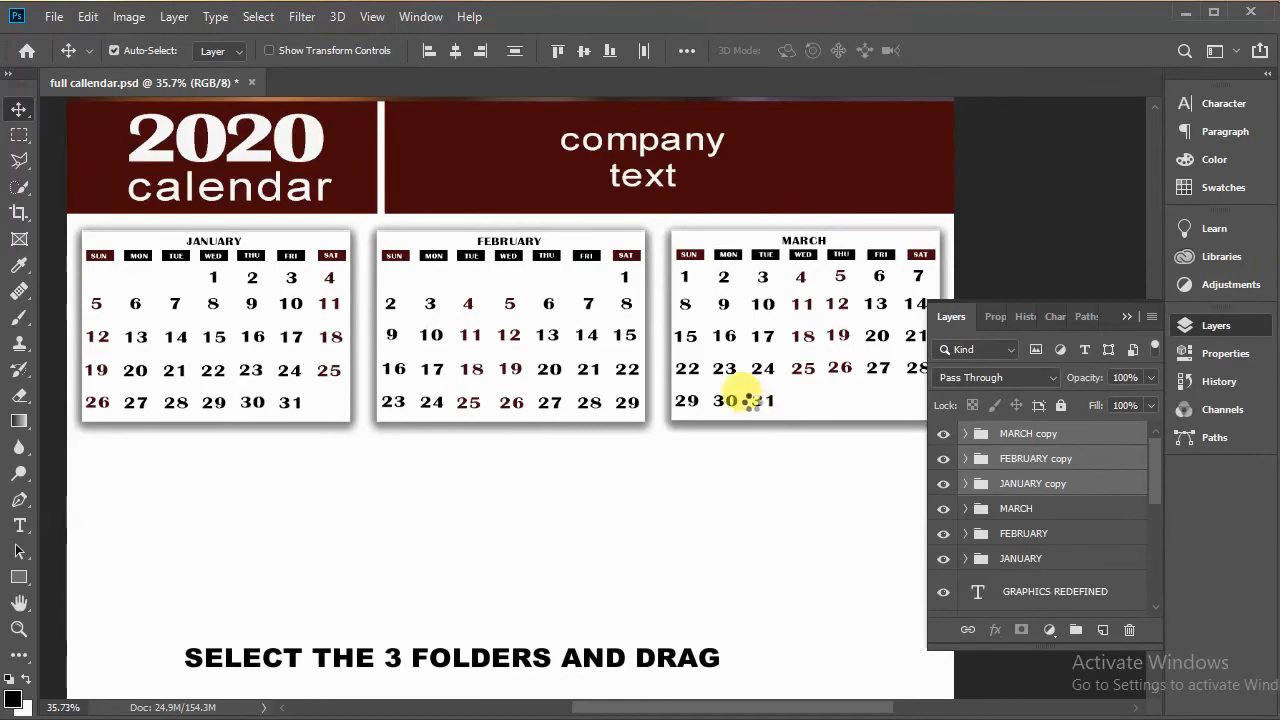
drag(716, 333, 716, 572)
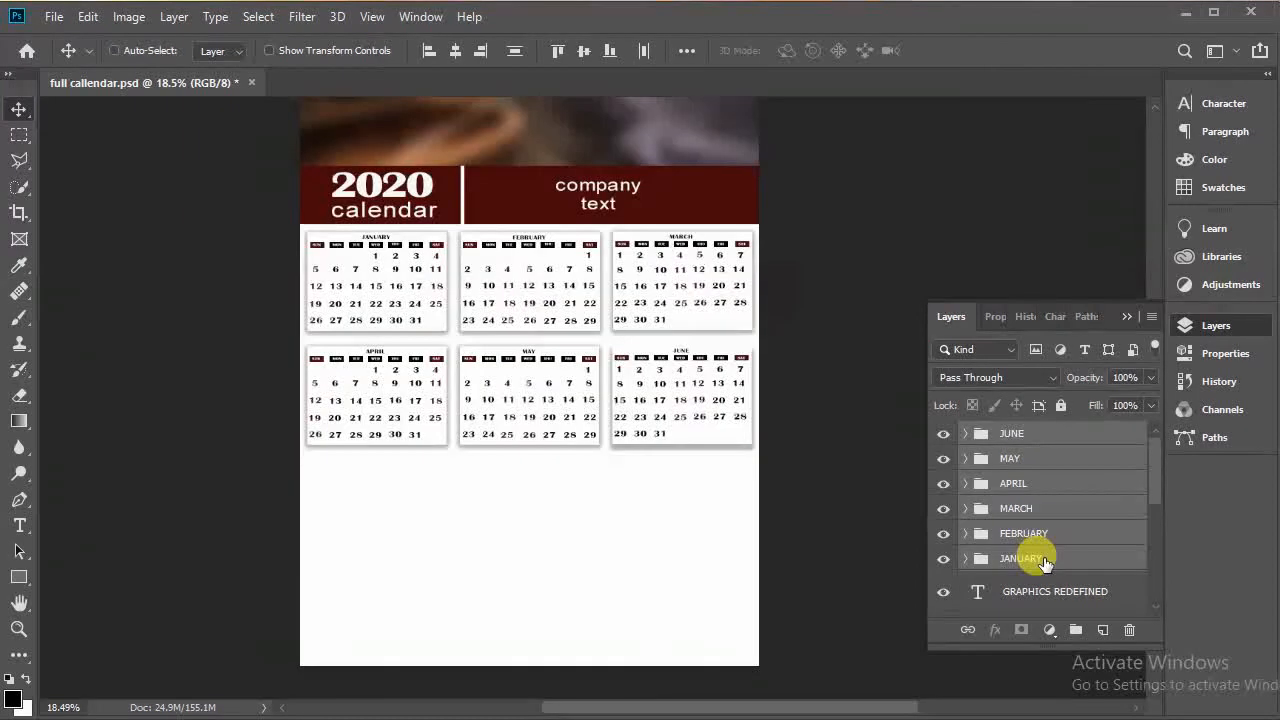
Step: Duplicate all six month folders and move the copies below the existing two rows
key(ctrl+j)
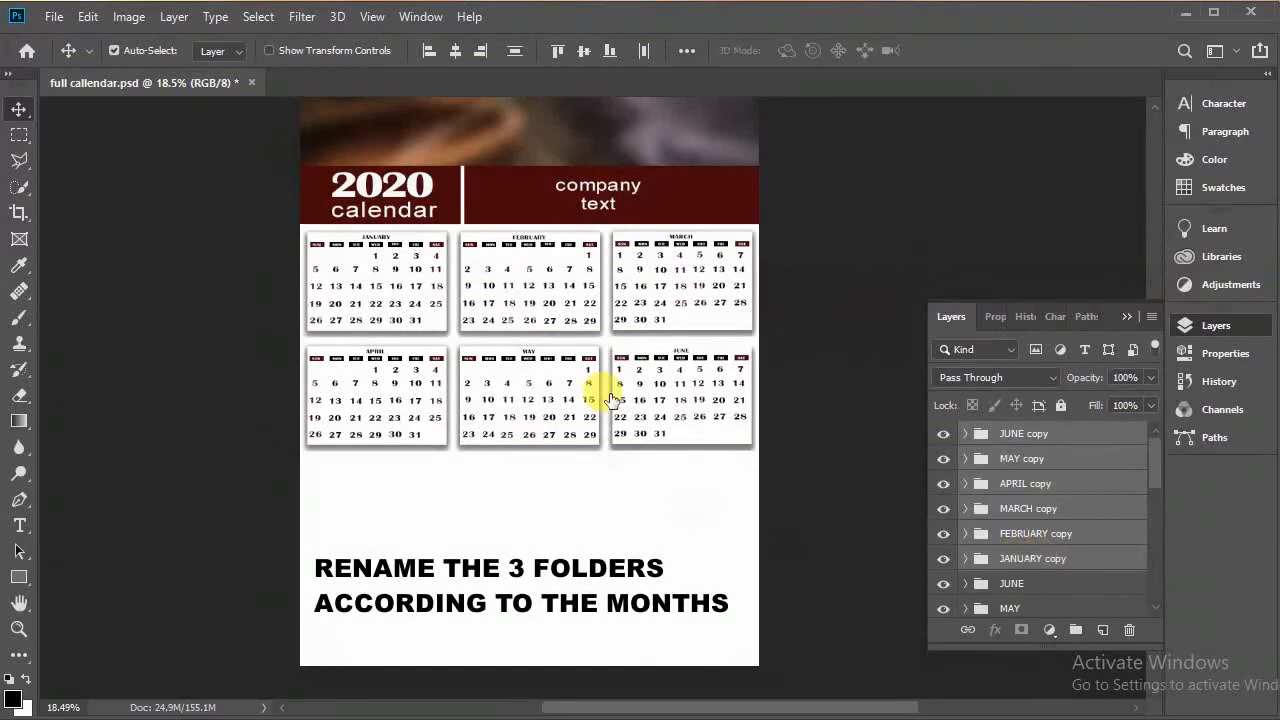
scroll(570, 380, up, 2)
drag(587, 556, 609, 356)
drag(558, 234, 558, 561)
click(1000, 558)
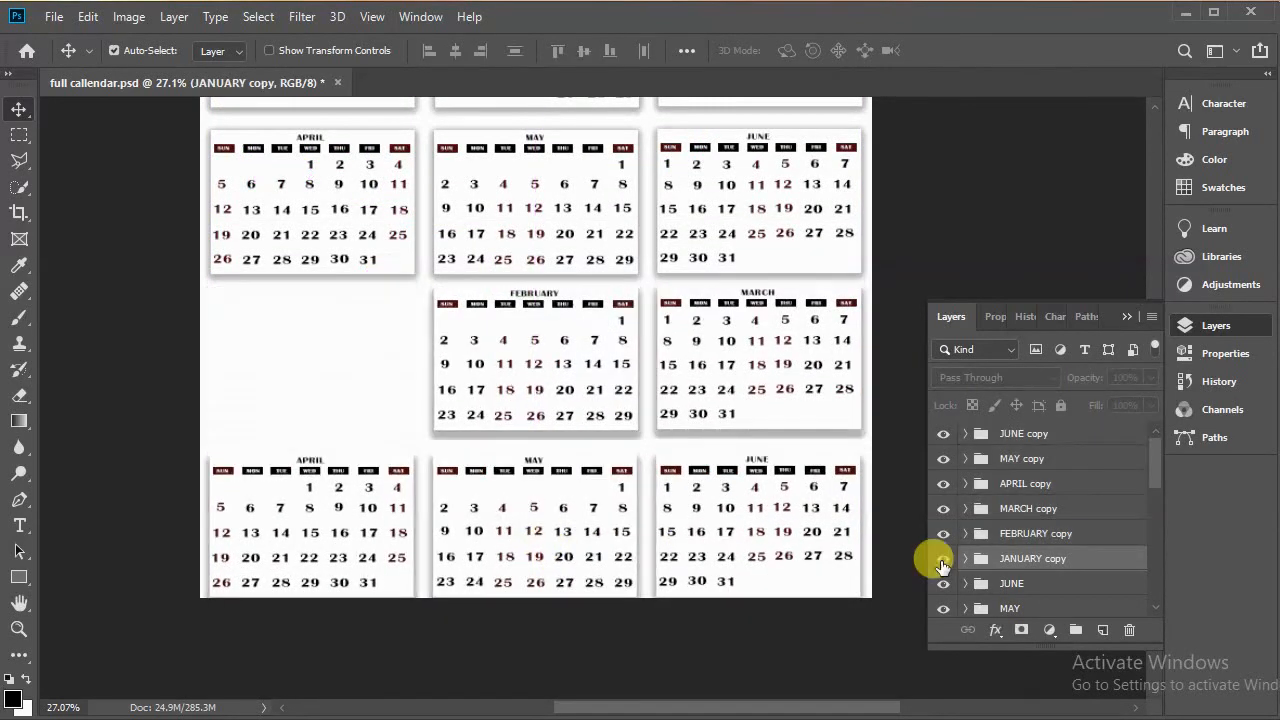
Step: Rename the copied January, February and March folders as JULY, AUGUST and SEPTEMBER
double_click(1014, 558)
text(JULY)
double_click(1014, 533)
text(AUGUST)
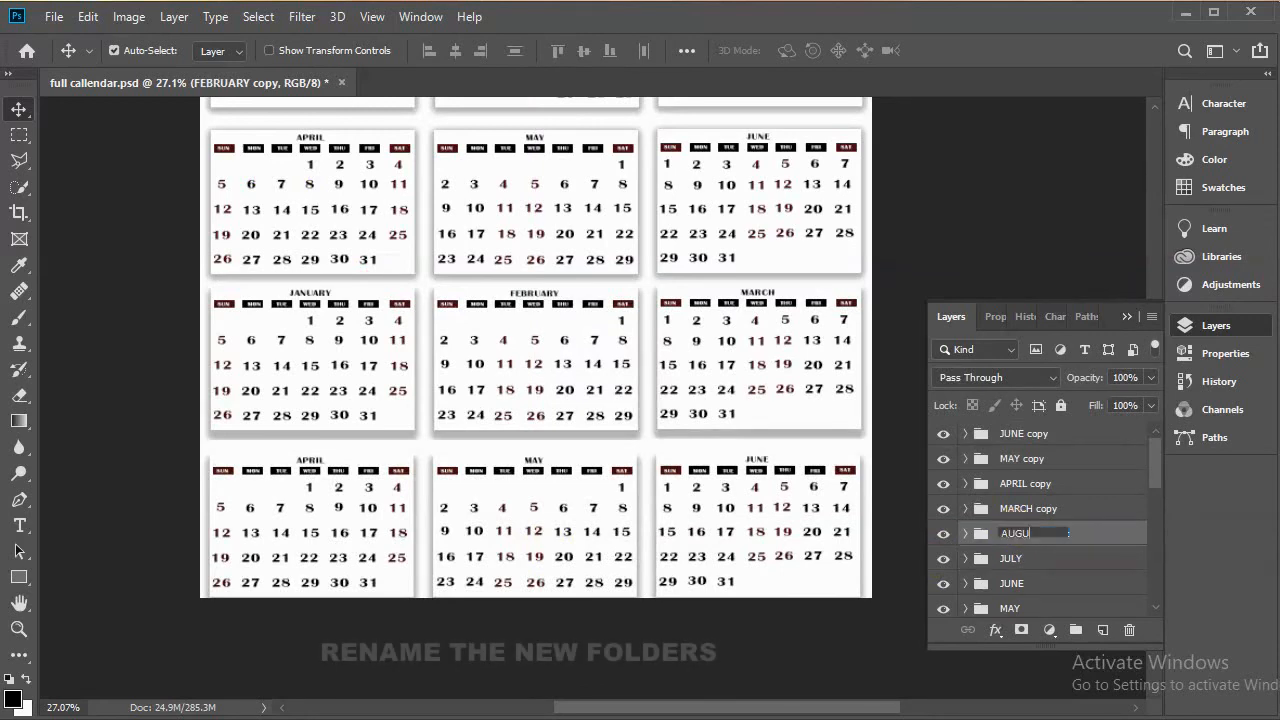
double_click(1014, 508)
text(SEPTEMBER)
Step: Rename the copied April, May and June folders as OCTOBER, NOVEMBER and DECEMBER
double_click(1014, 483)
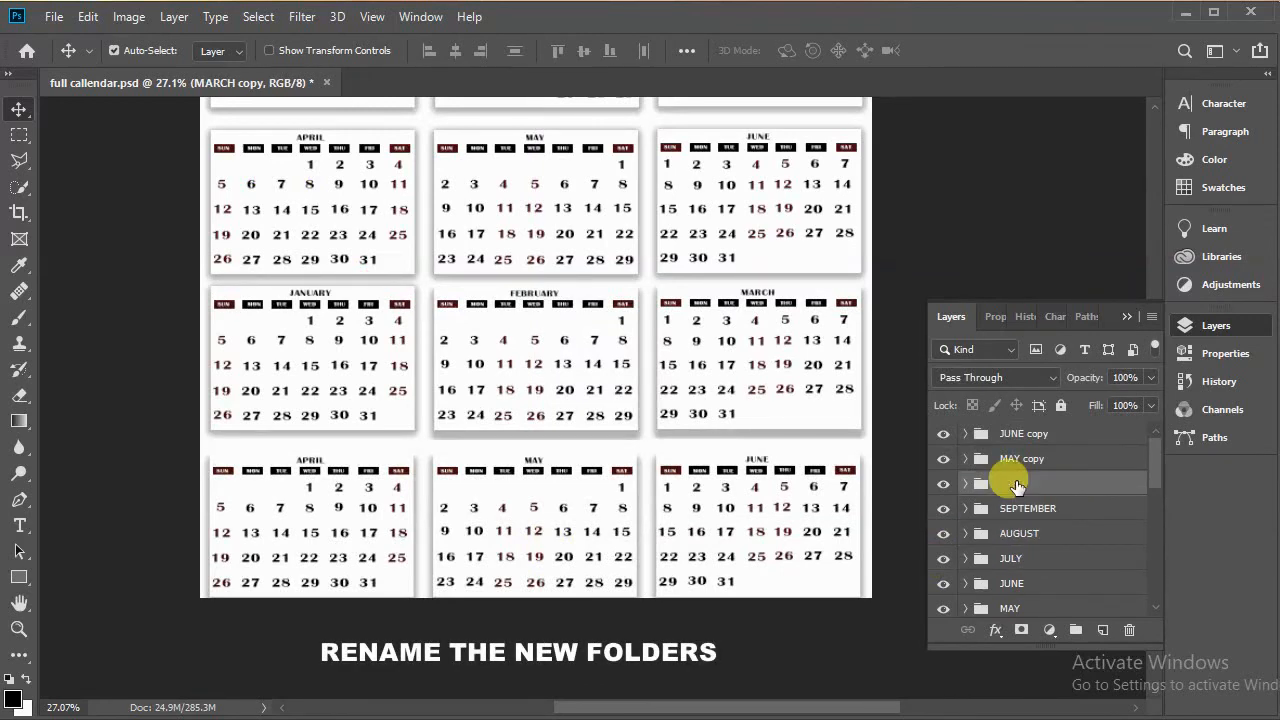
text(OCTOBER)
key(Return)
text(MBER)
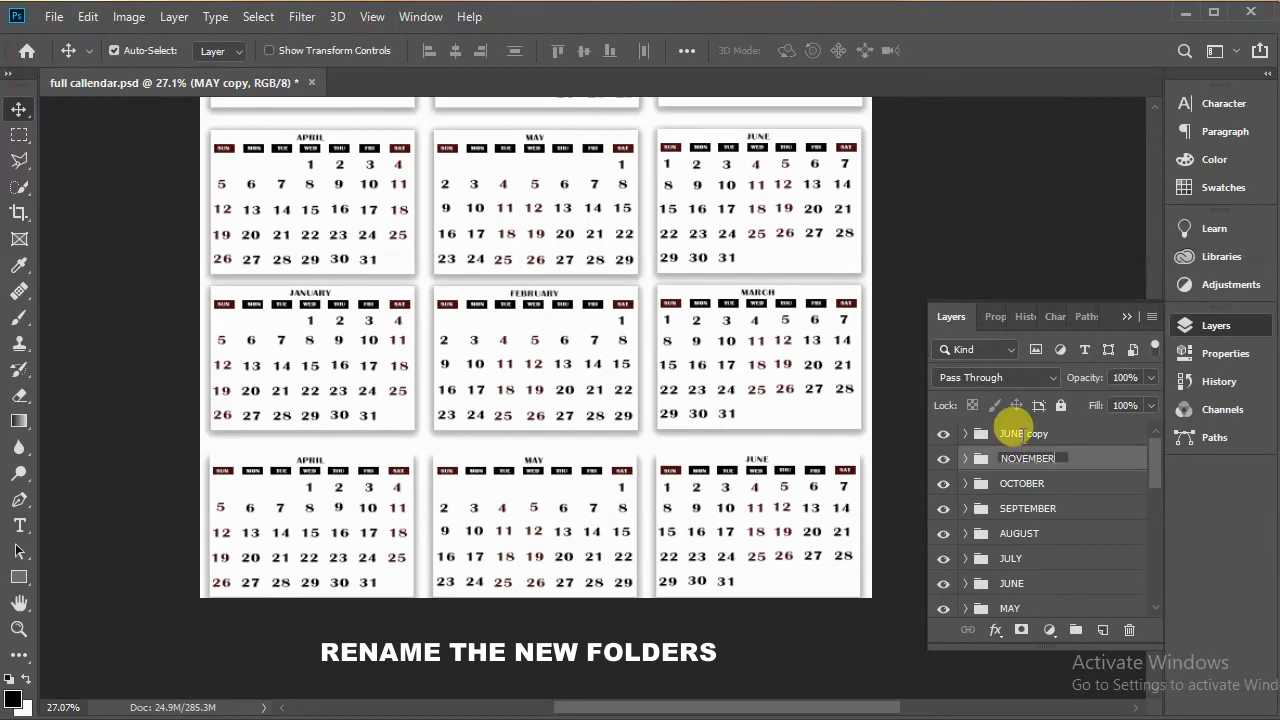
key(shift+Tab)
text(DECEMBER)
key(Return)
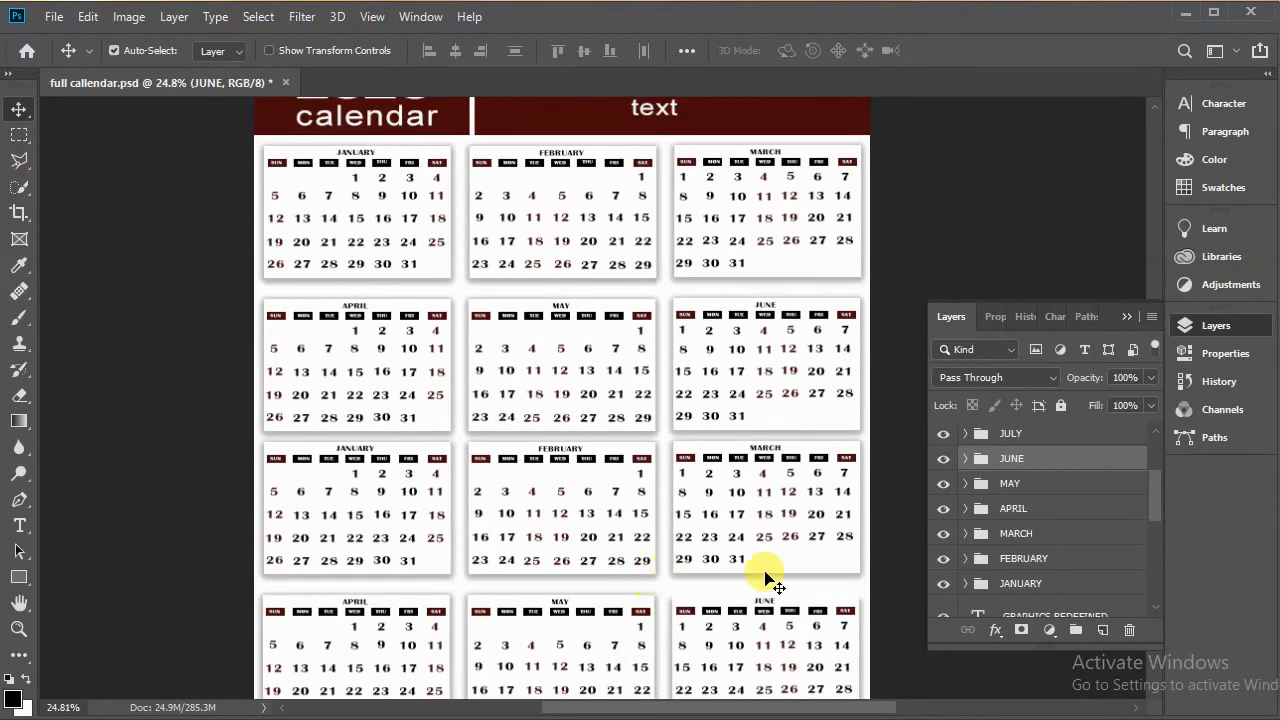
Step: Select the April, May and June folders and nudge that row upward to tighten the spacing
click(1035, 510)
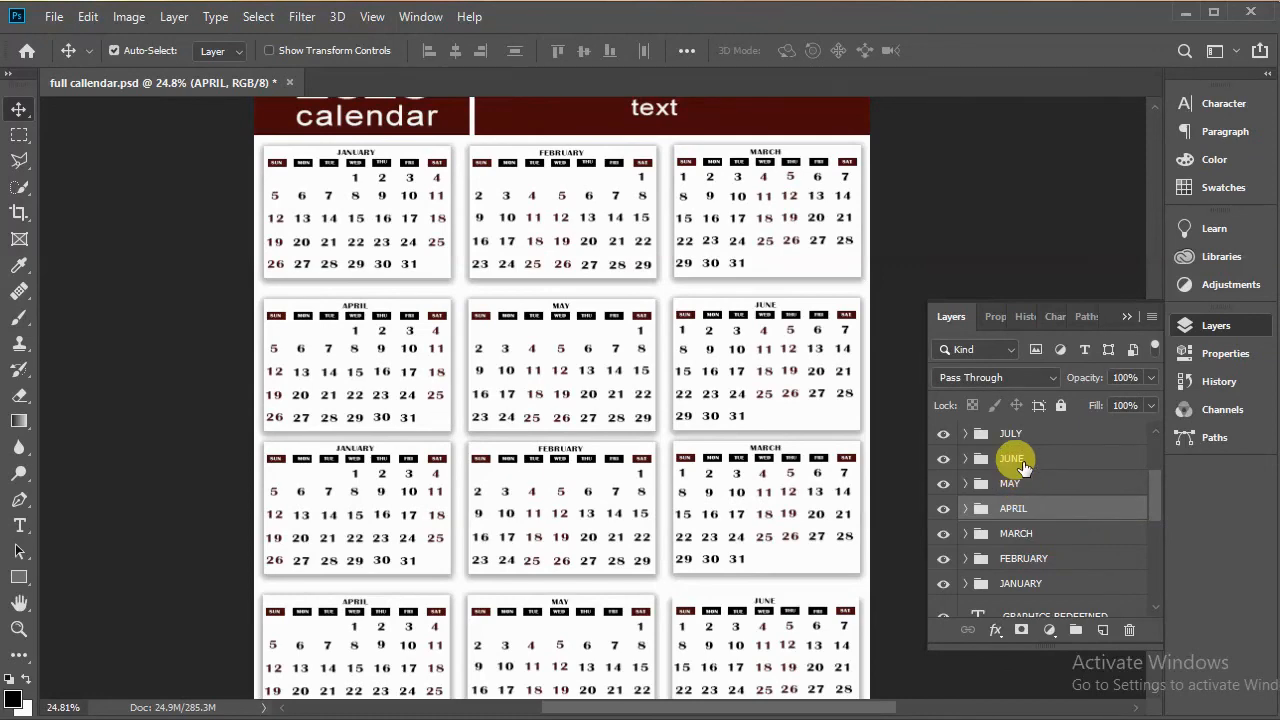
ctrl+click(1022, 466)
ctrl+click(1022, 466)
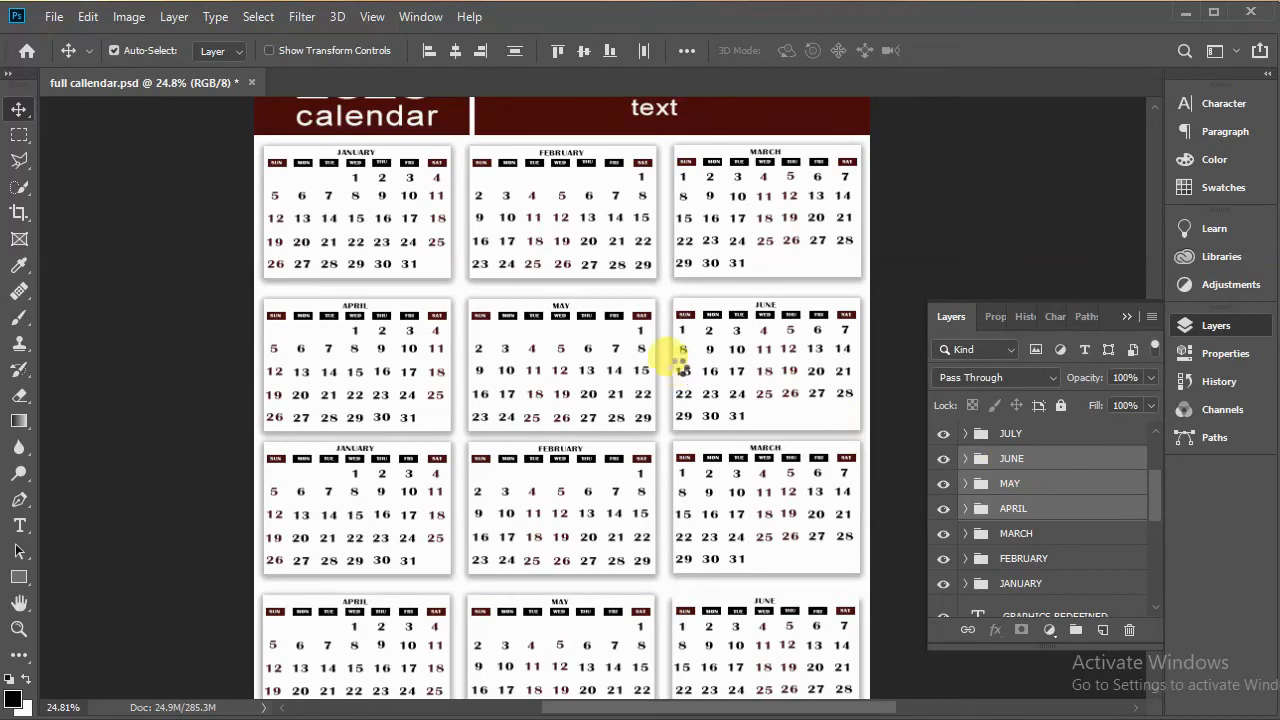
key(shift+Up)
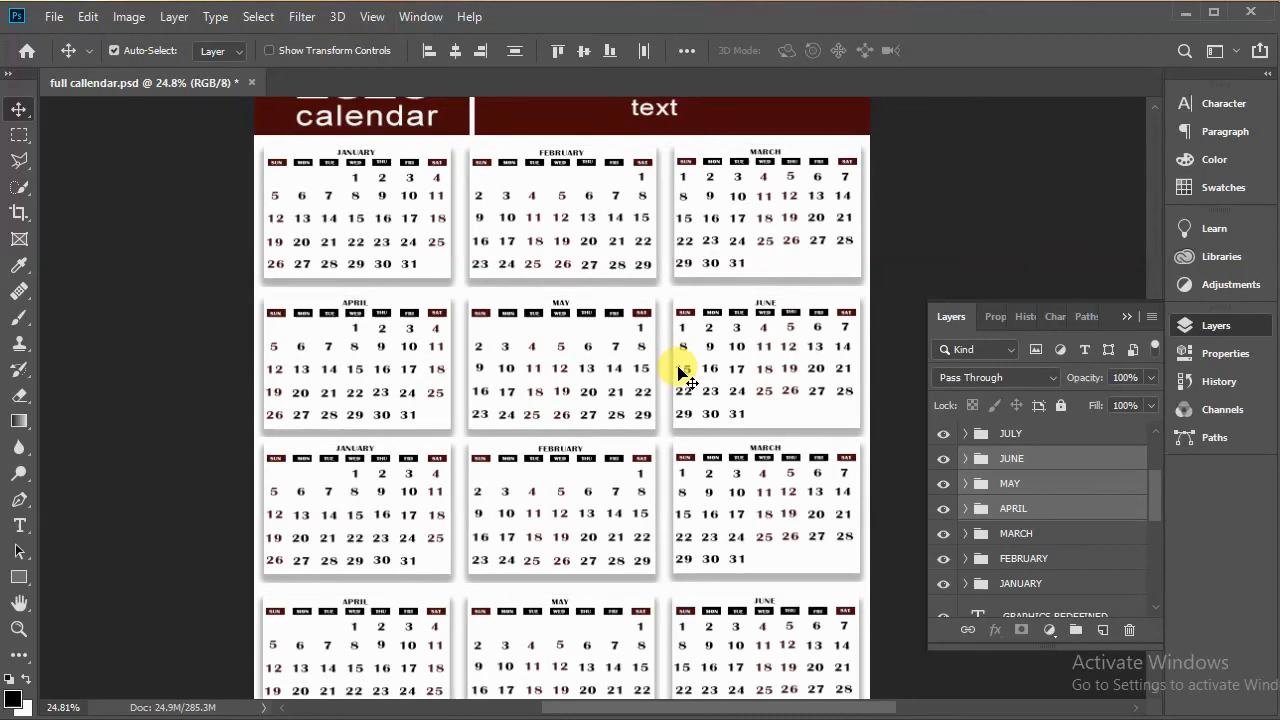
key(shift+Up)
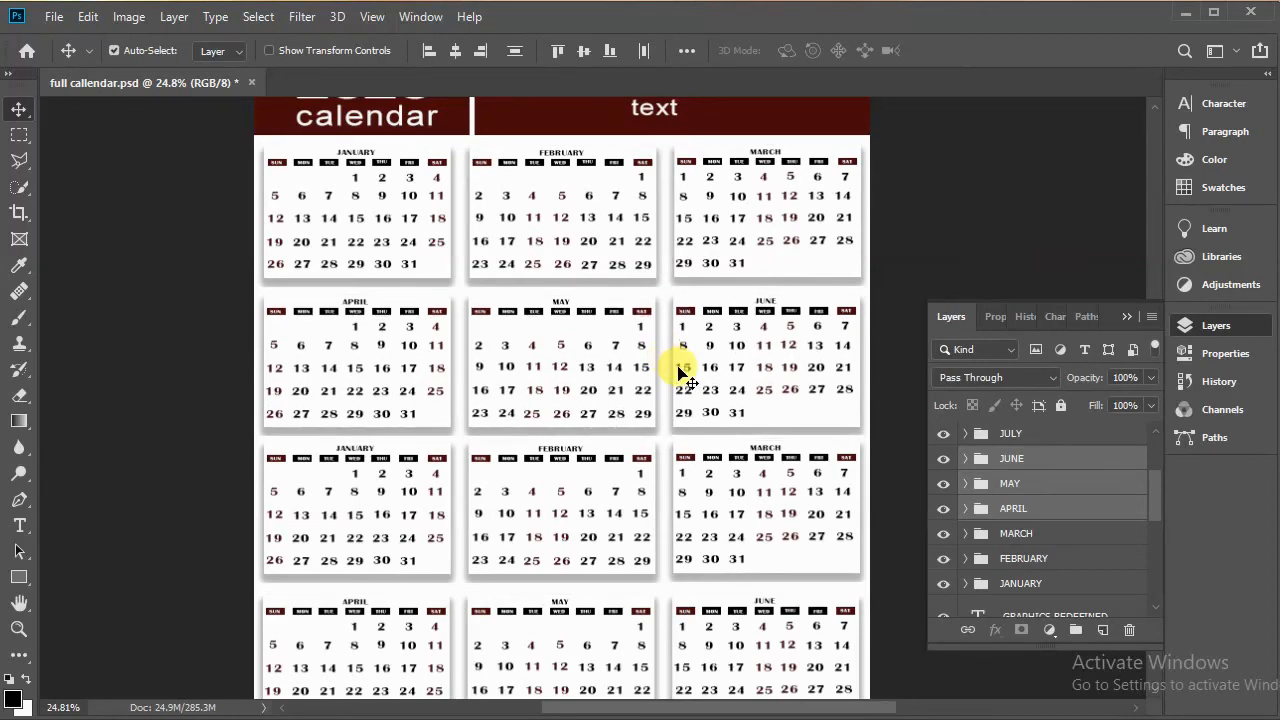
key(shift+Up)
key(shift+Up)
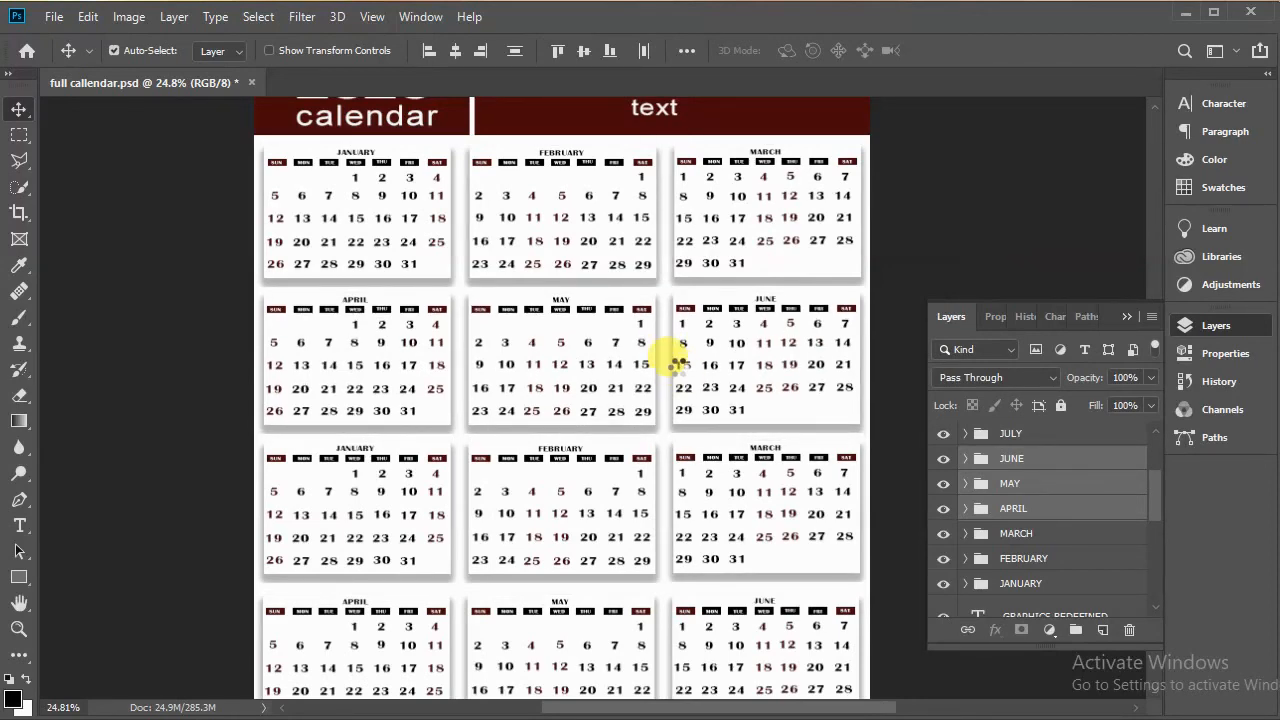
Step: Select the July, August and September folders and nudge that row upward
scroll(760, 380, down, 2)
scroll(1028, 500, up, 3)
click(1026, 505)
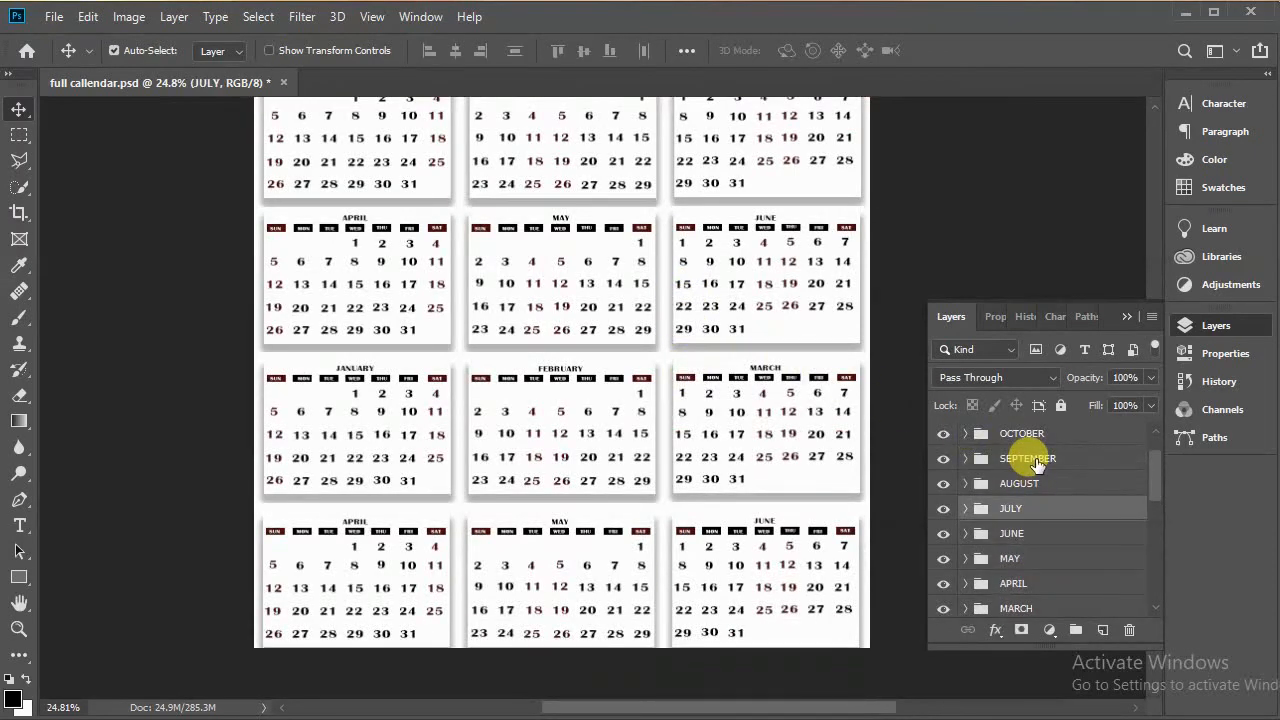
shift+click(1028, 455)
key(shift+Up)
Step: Select the October, November and December folders and nudge that row upward
key(shift+Up)
key(shift+Up)
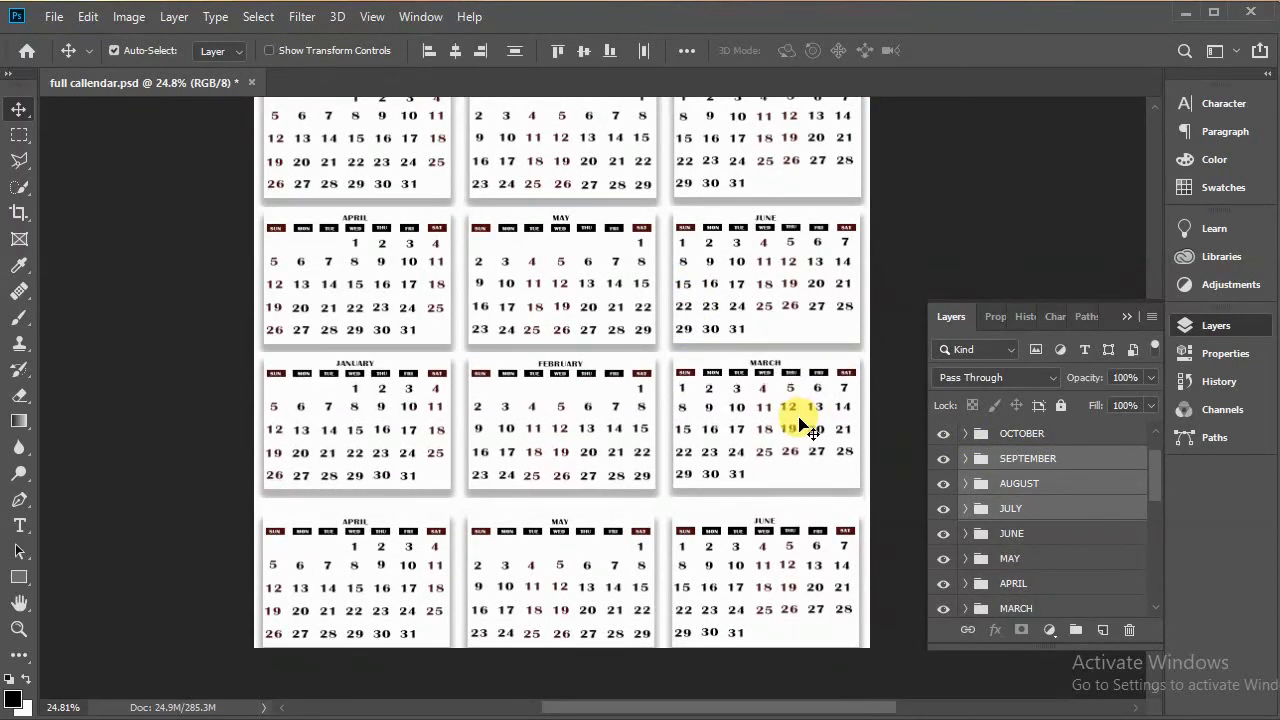
scroll(1045, 528, up, 2)
click(1045, 484)
shift+click(1050, 435)
key(shift+Up)
key(shift+Up)
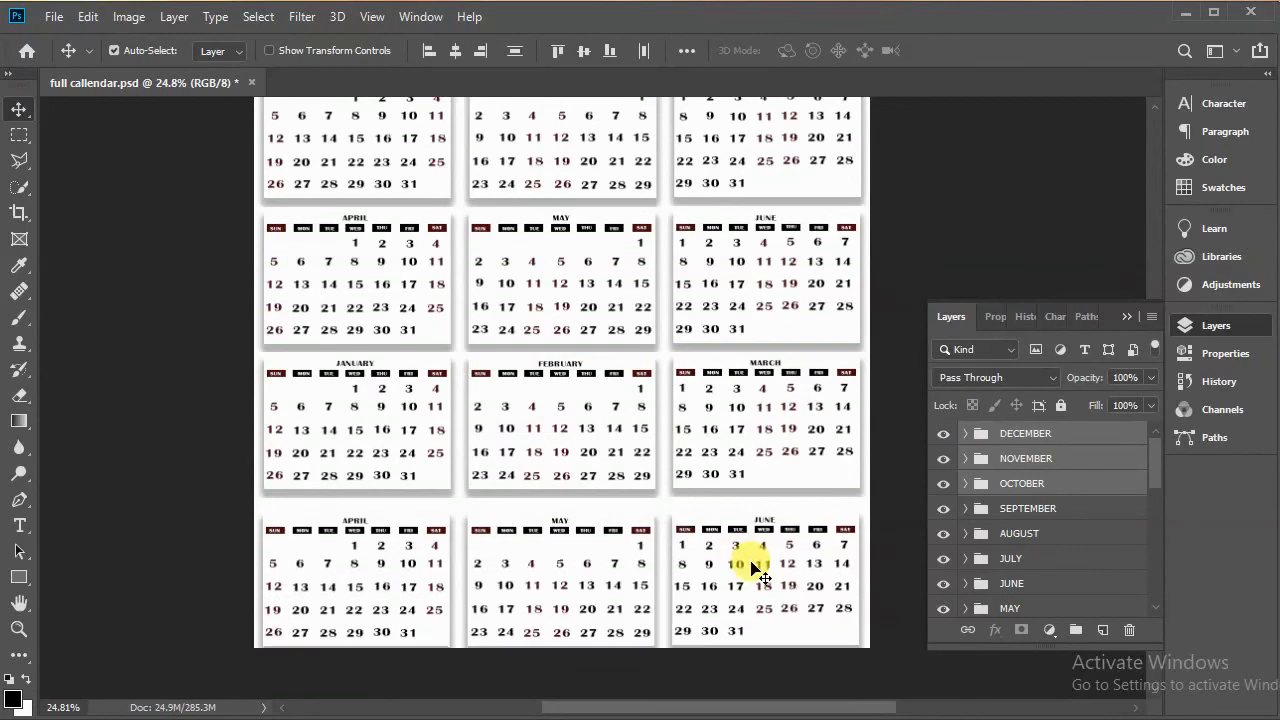
key(shift+Up)
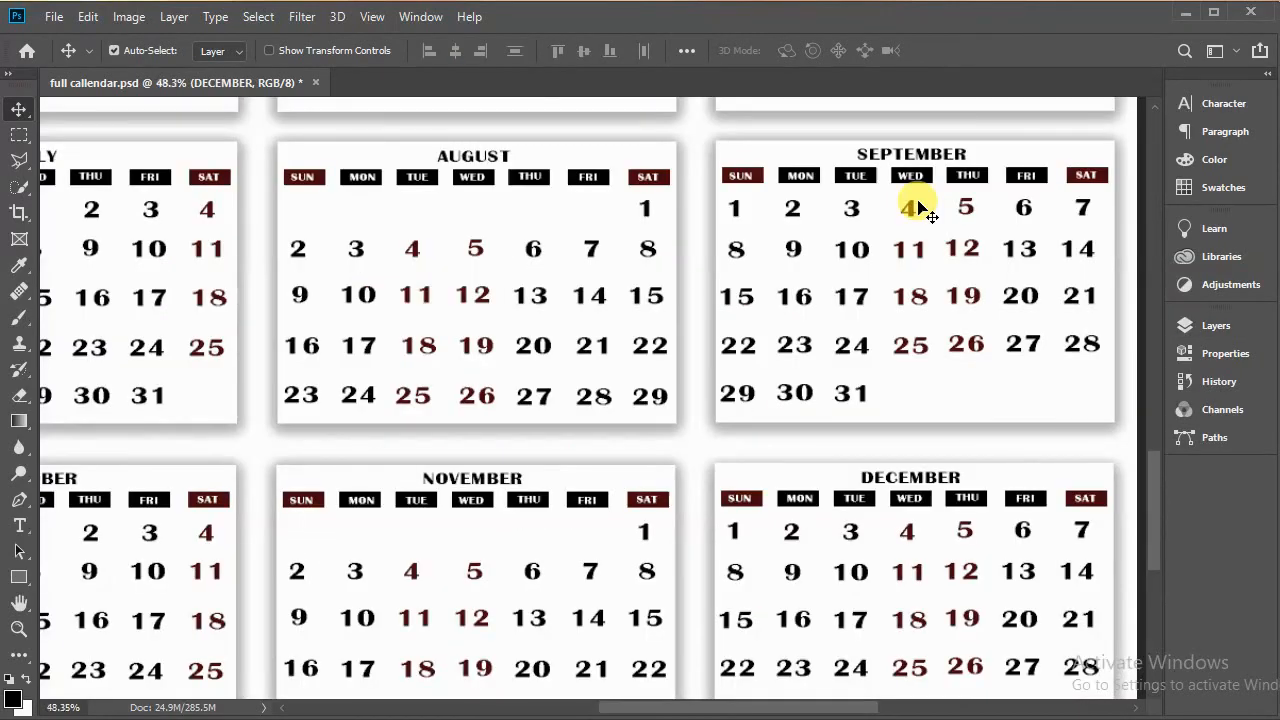
Step: Zoom out to review the complete twelve-month calendar page
scroll(920, 210, down, 2)
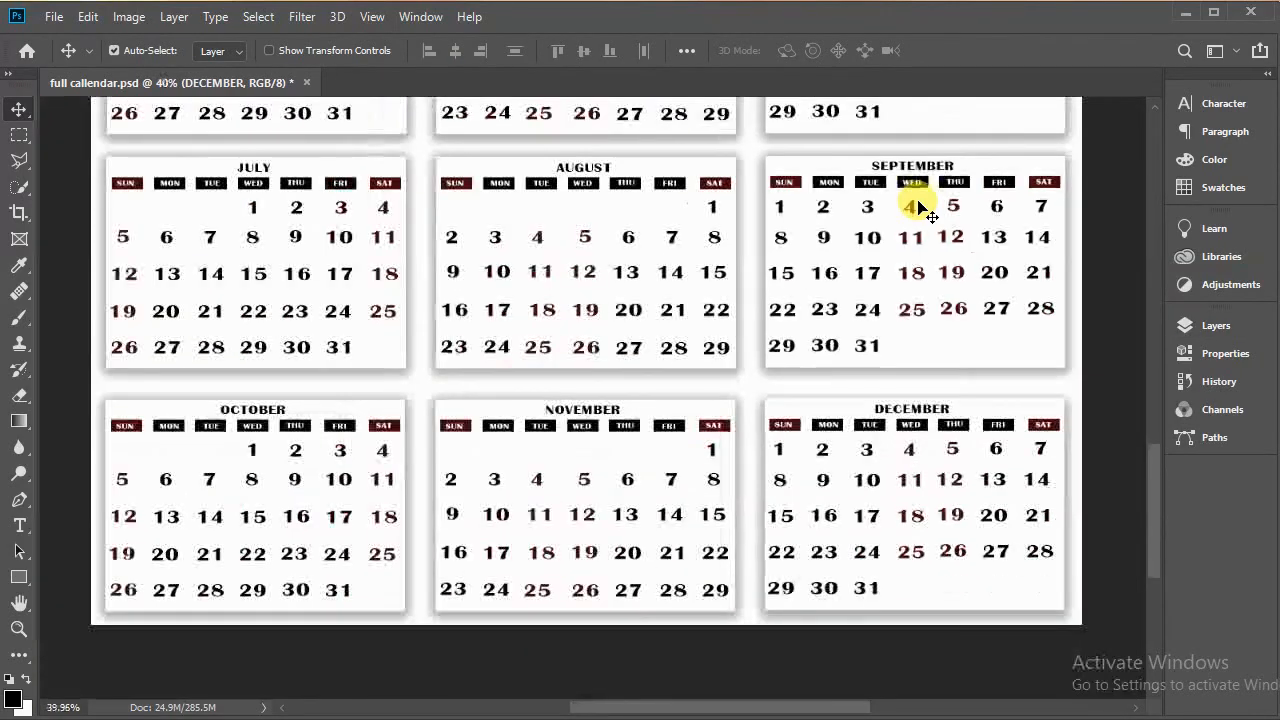
scroll(922, 210, down, 1)
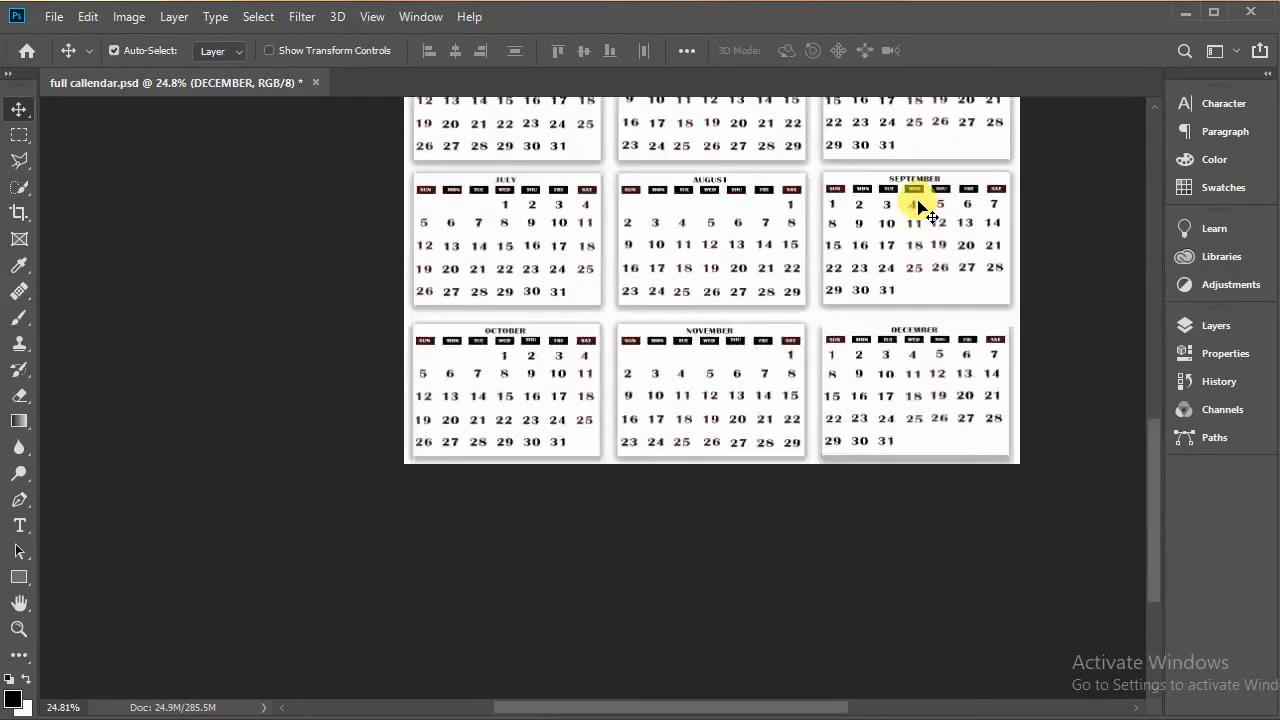
scroll(925, 210, down, 1)
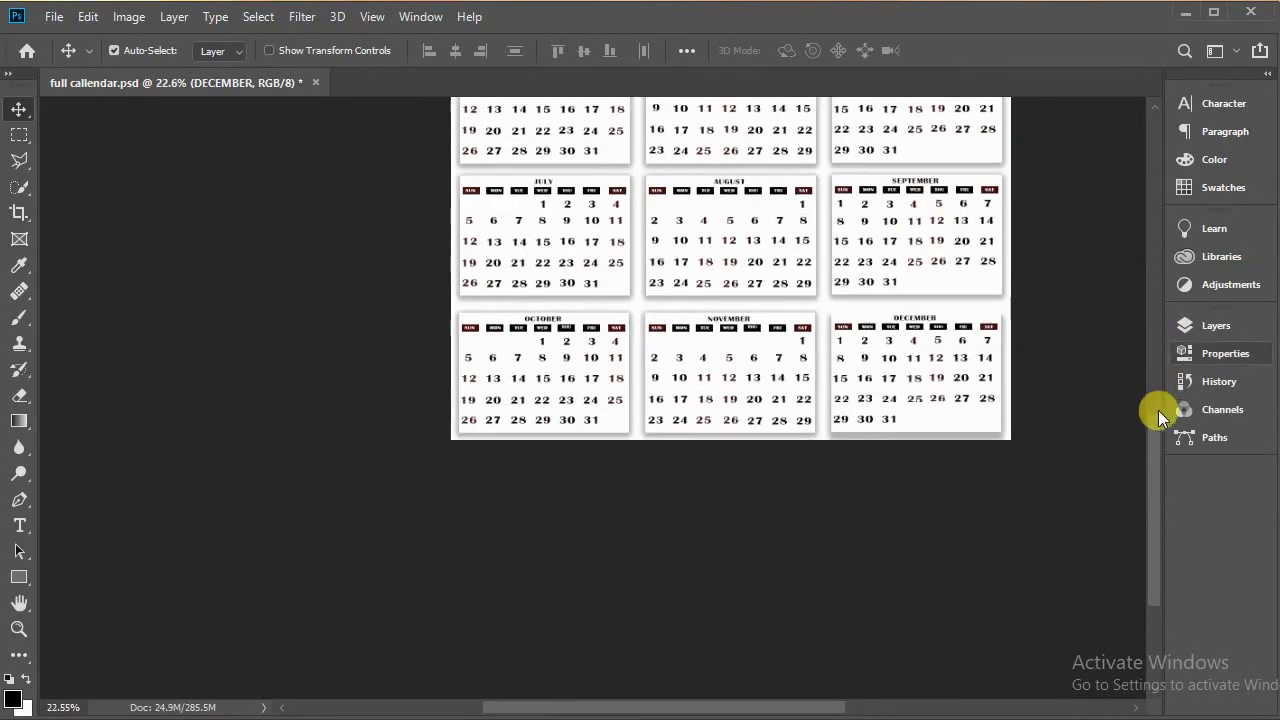
drag(1158, 416, 1158, 341)
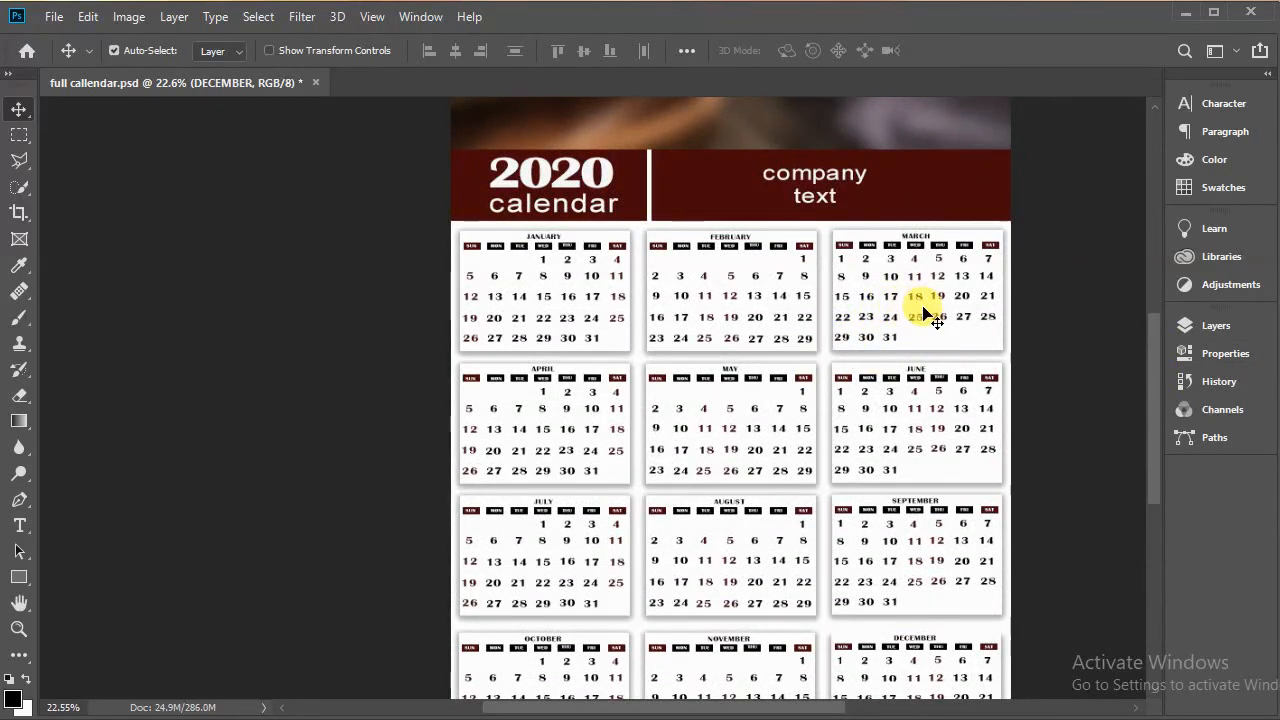
scroll(930, 315, down, 2)
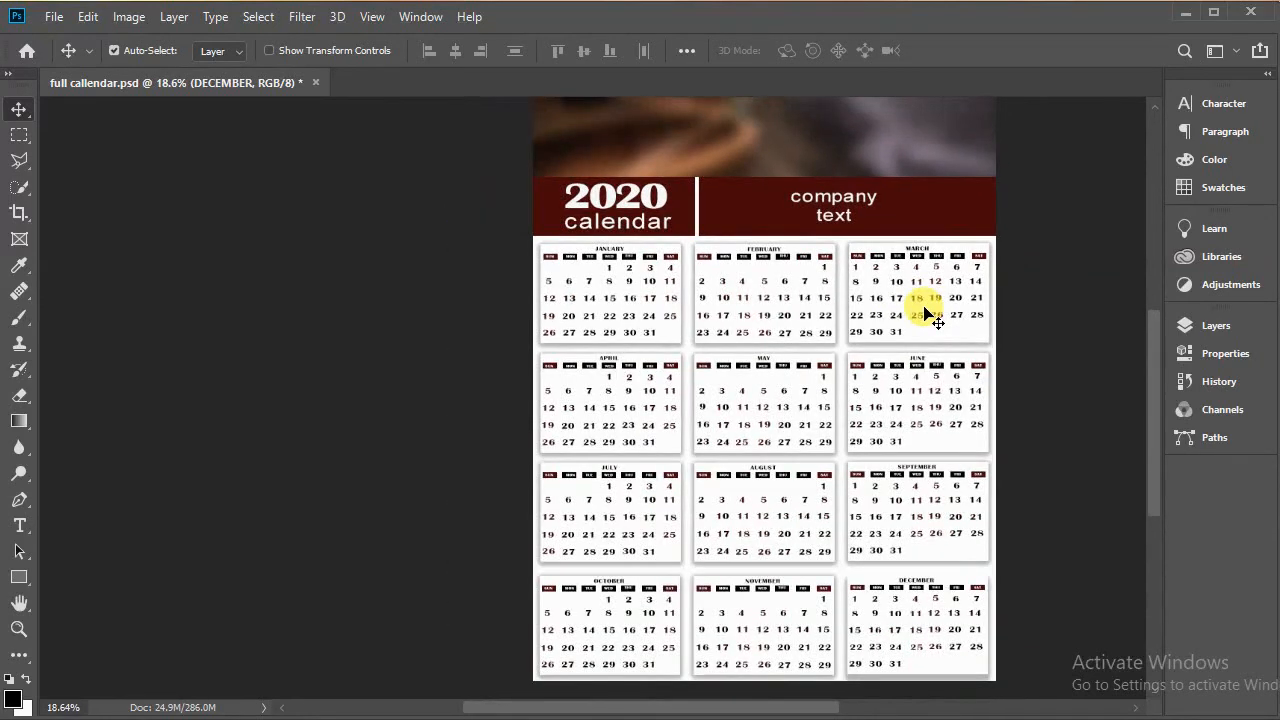
scroll(930, 315, down, 1)
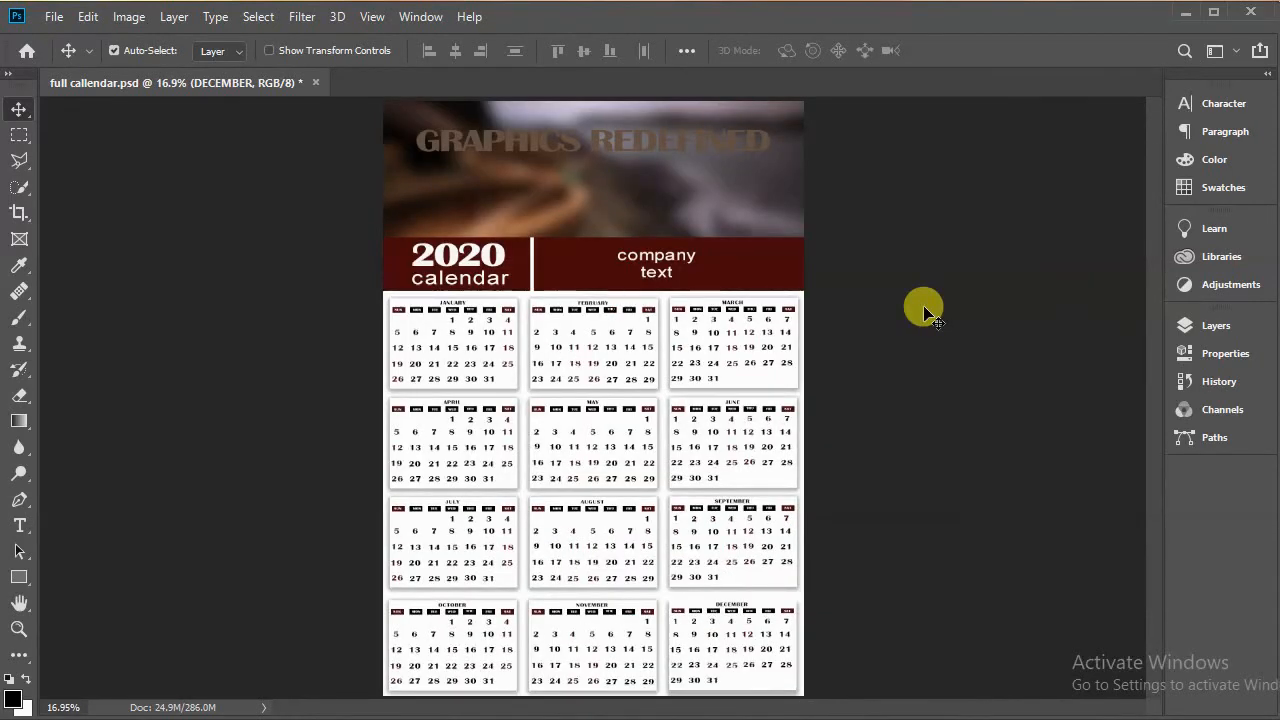